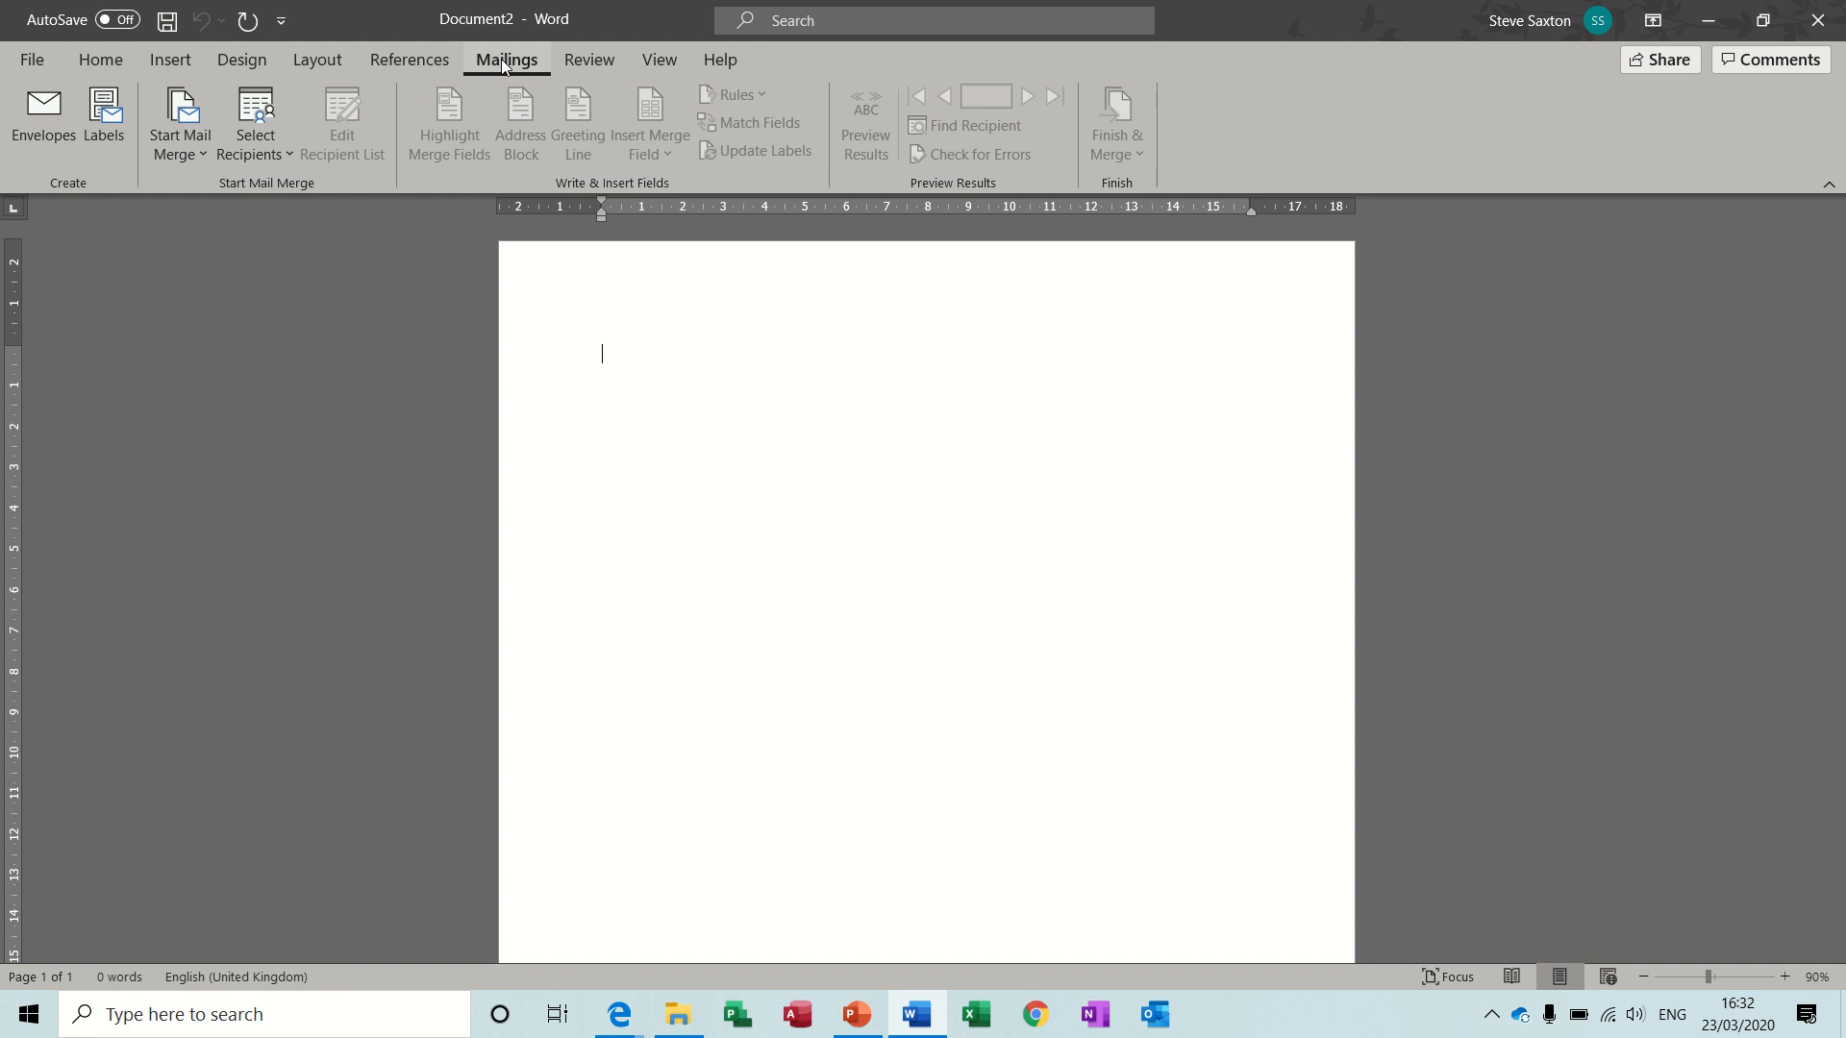
Step: Attach the TblAddressDetails table of the CompanyRecords database in the Examples\Access 2018 folder as the existing recipient list
click(271, 149)
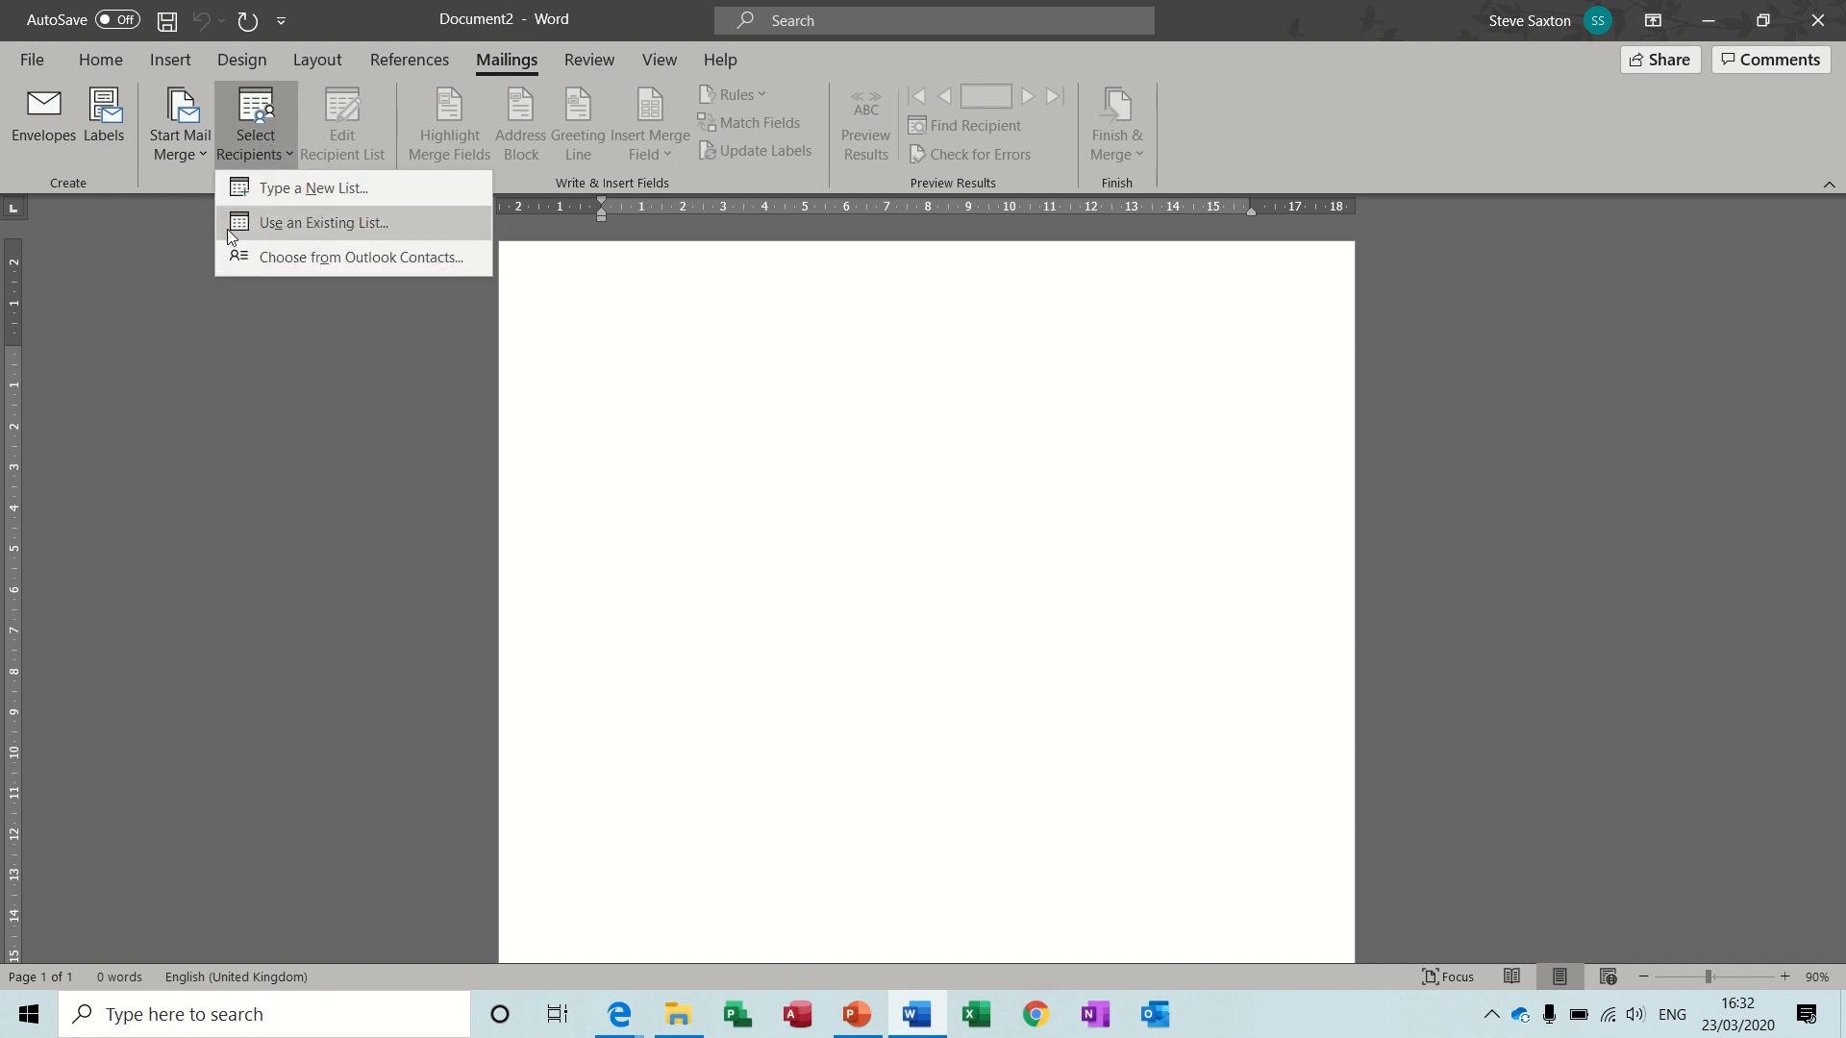
click(331, 223)
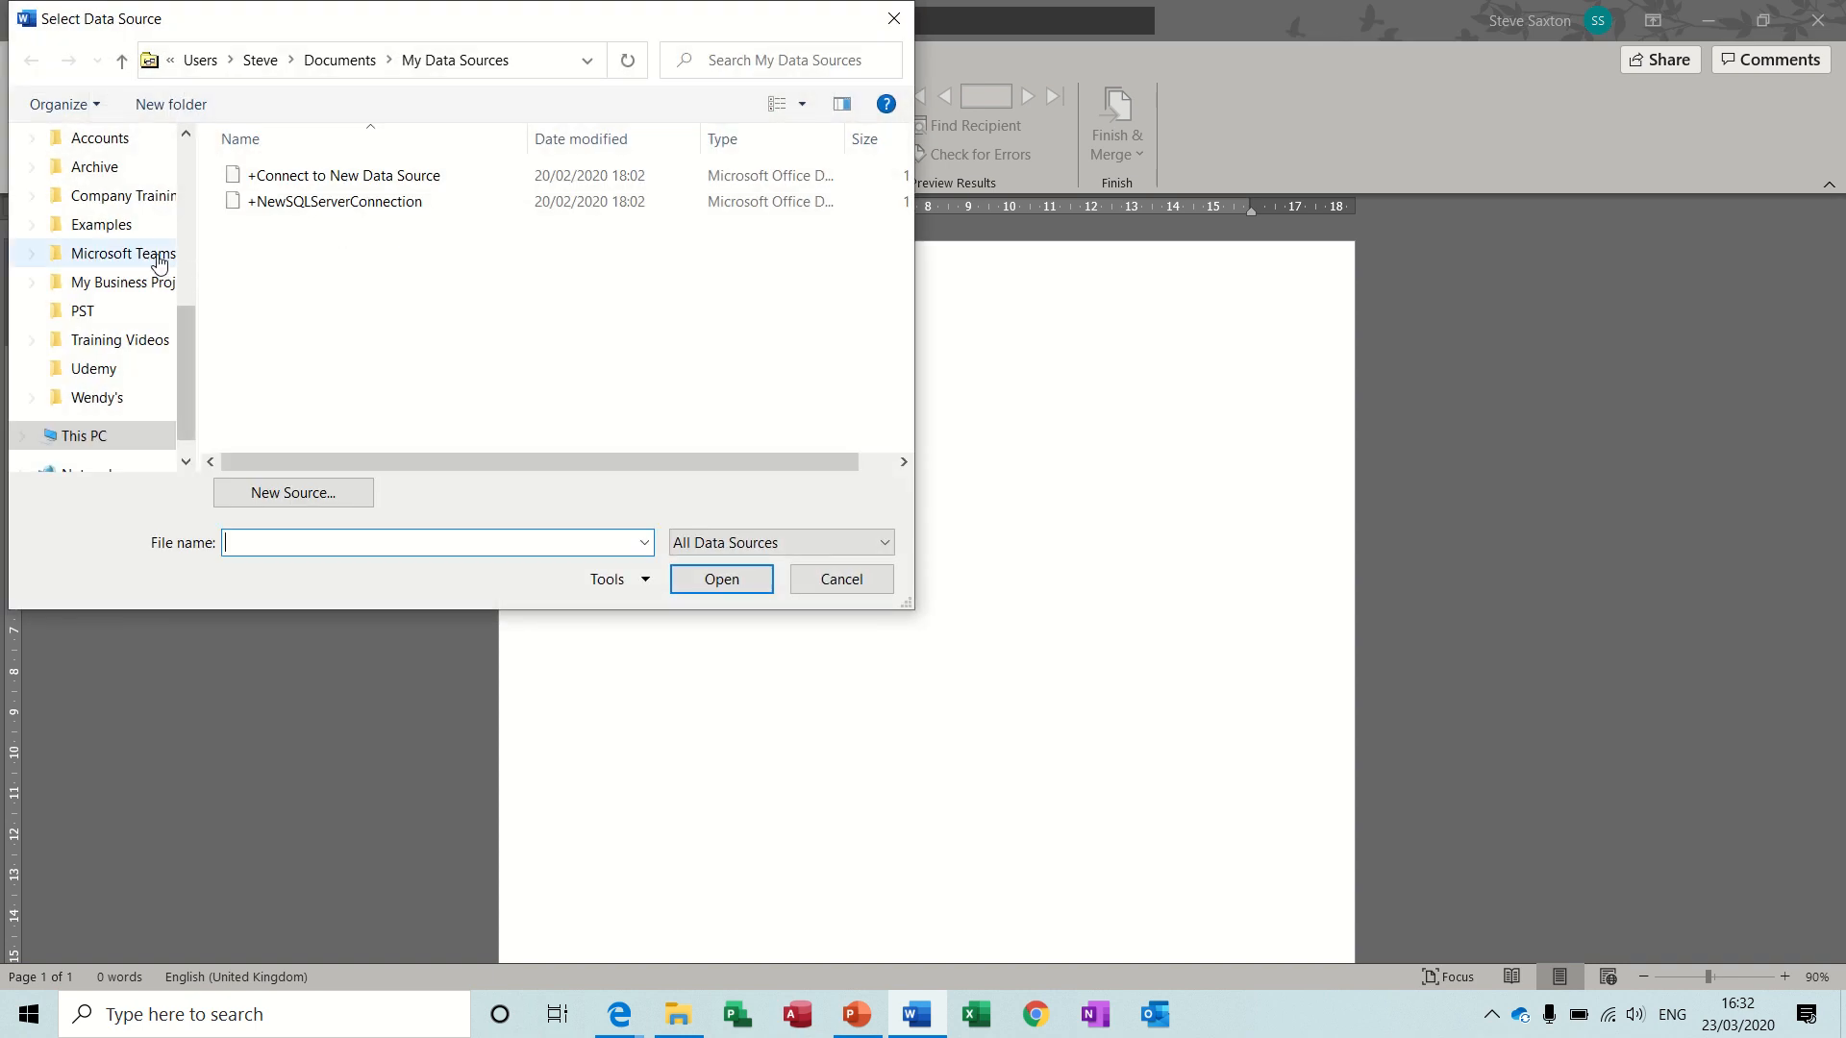
click(119, 227)
click(268, 231)
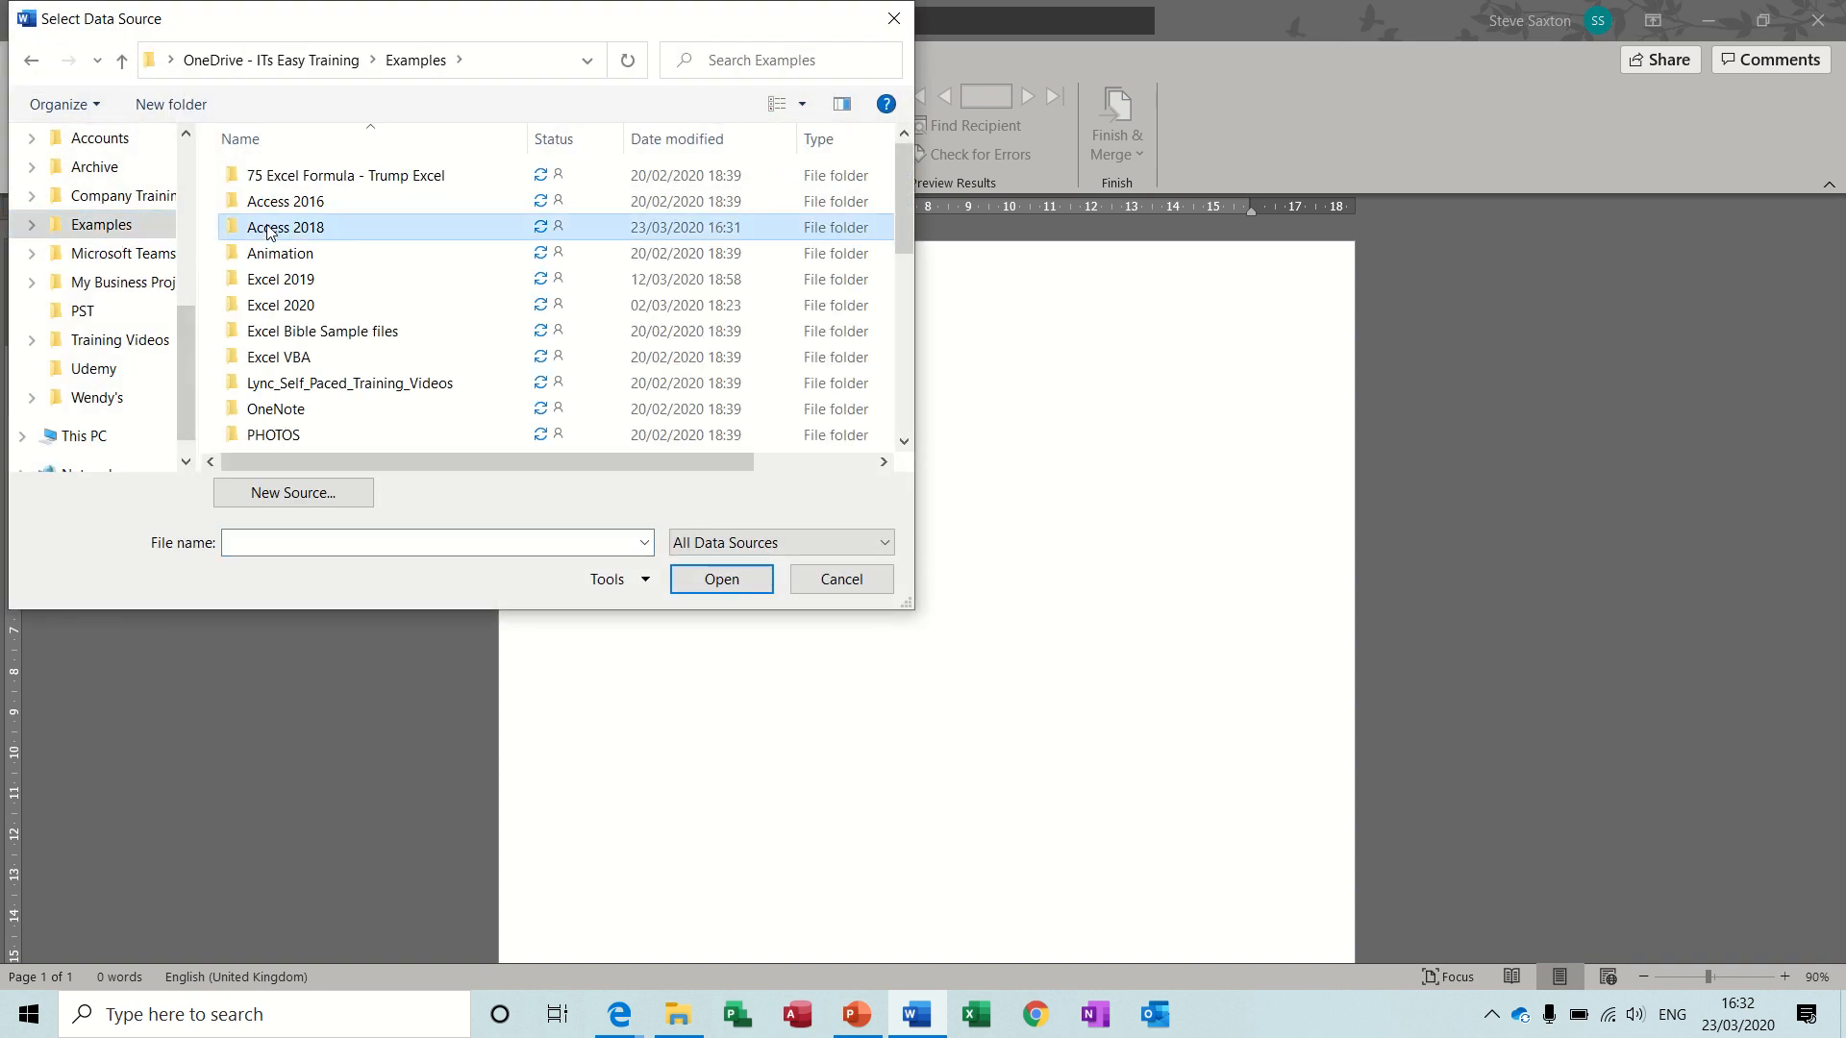
double_click(268, 231)
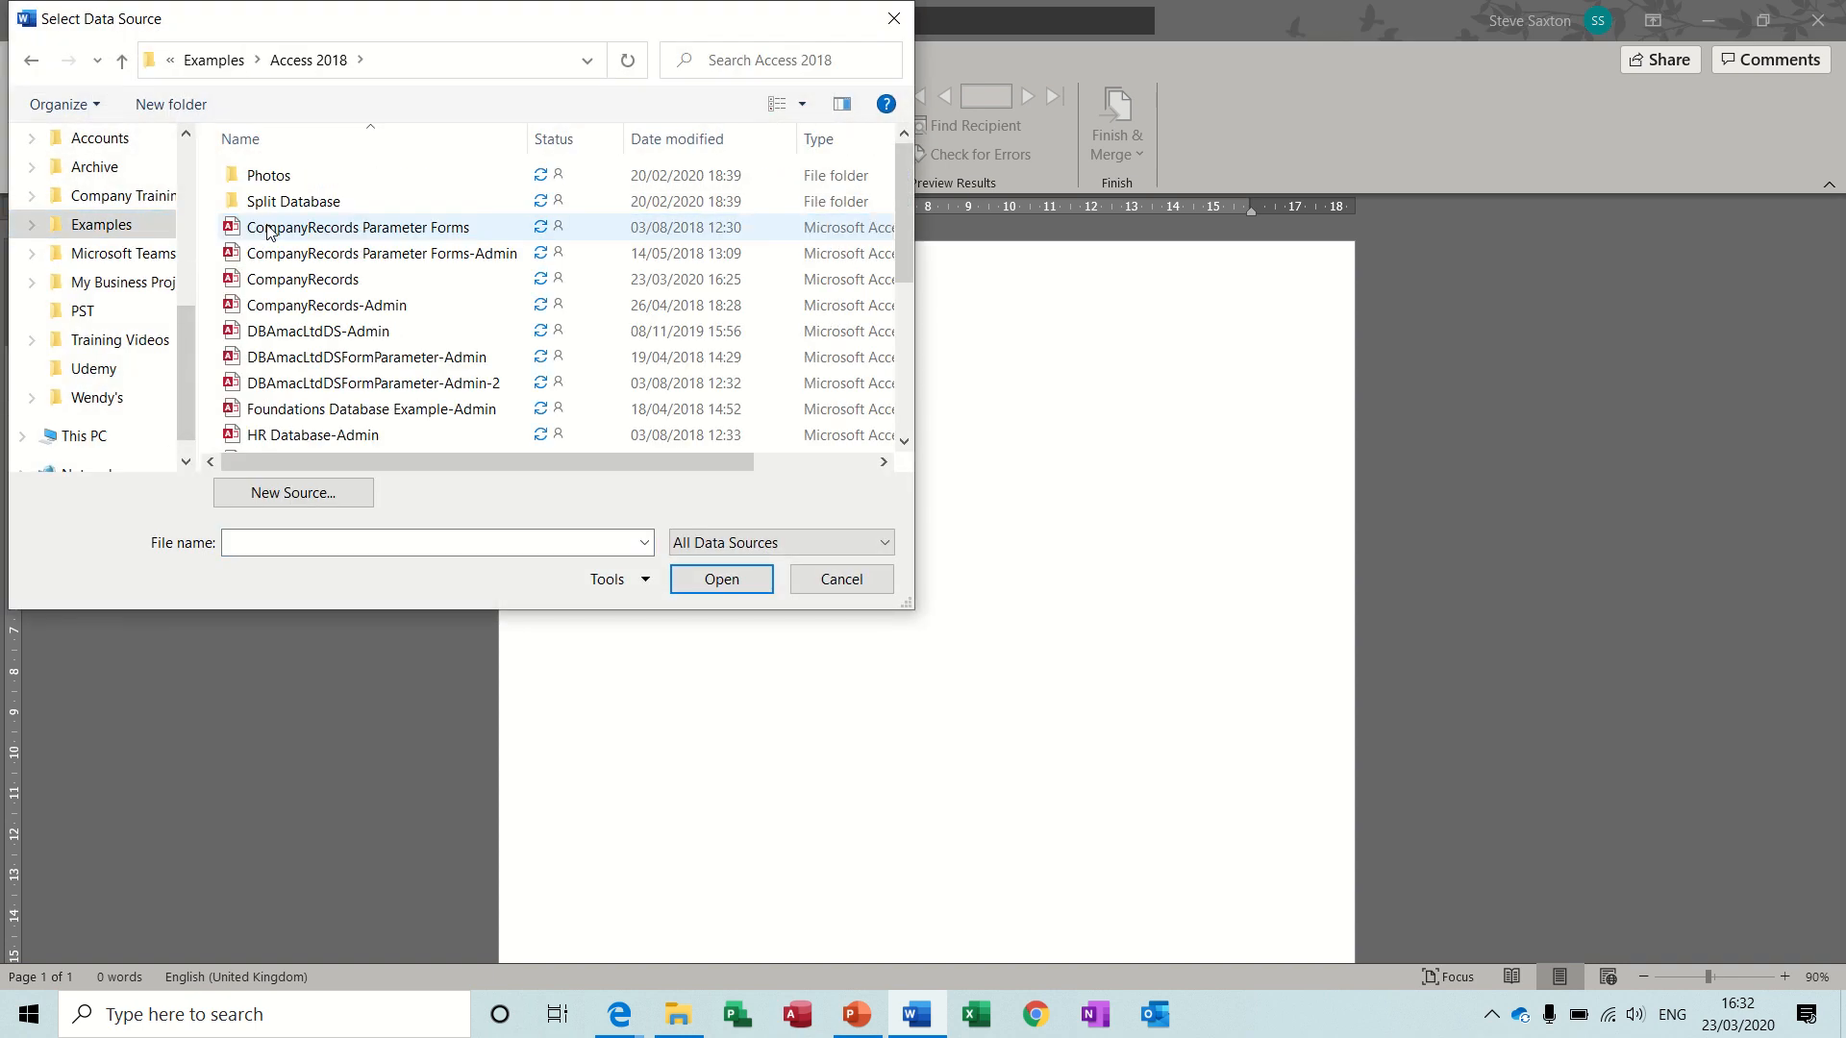
double_click(278, 281)
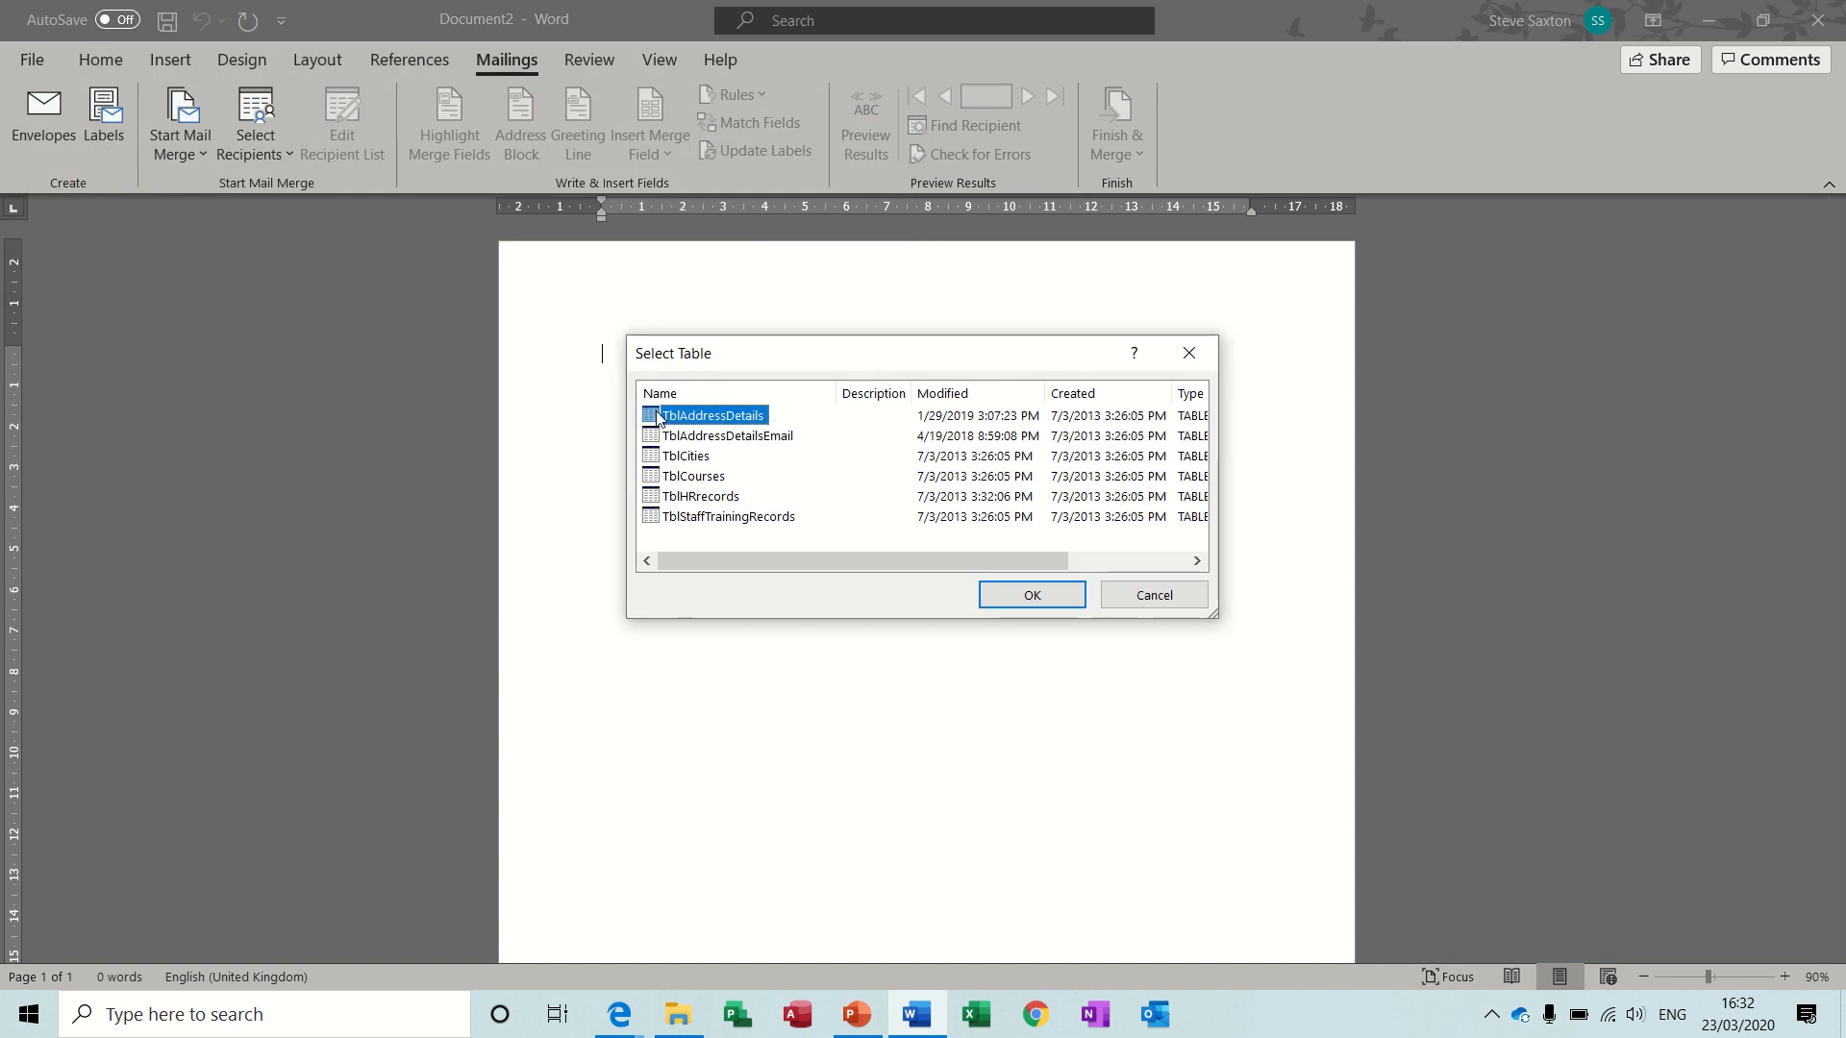
double_click(657, 415)
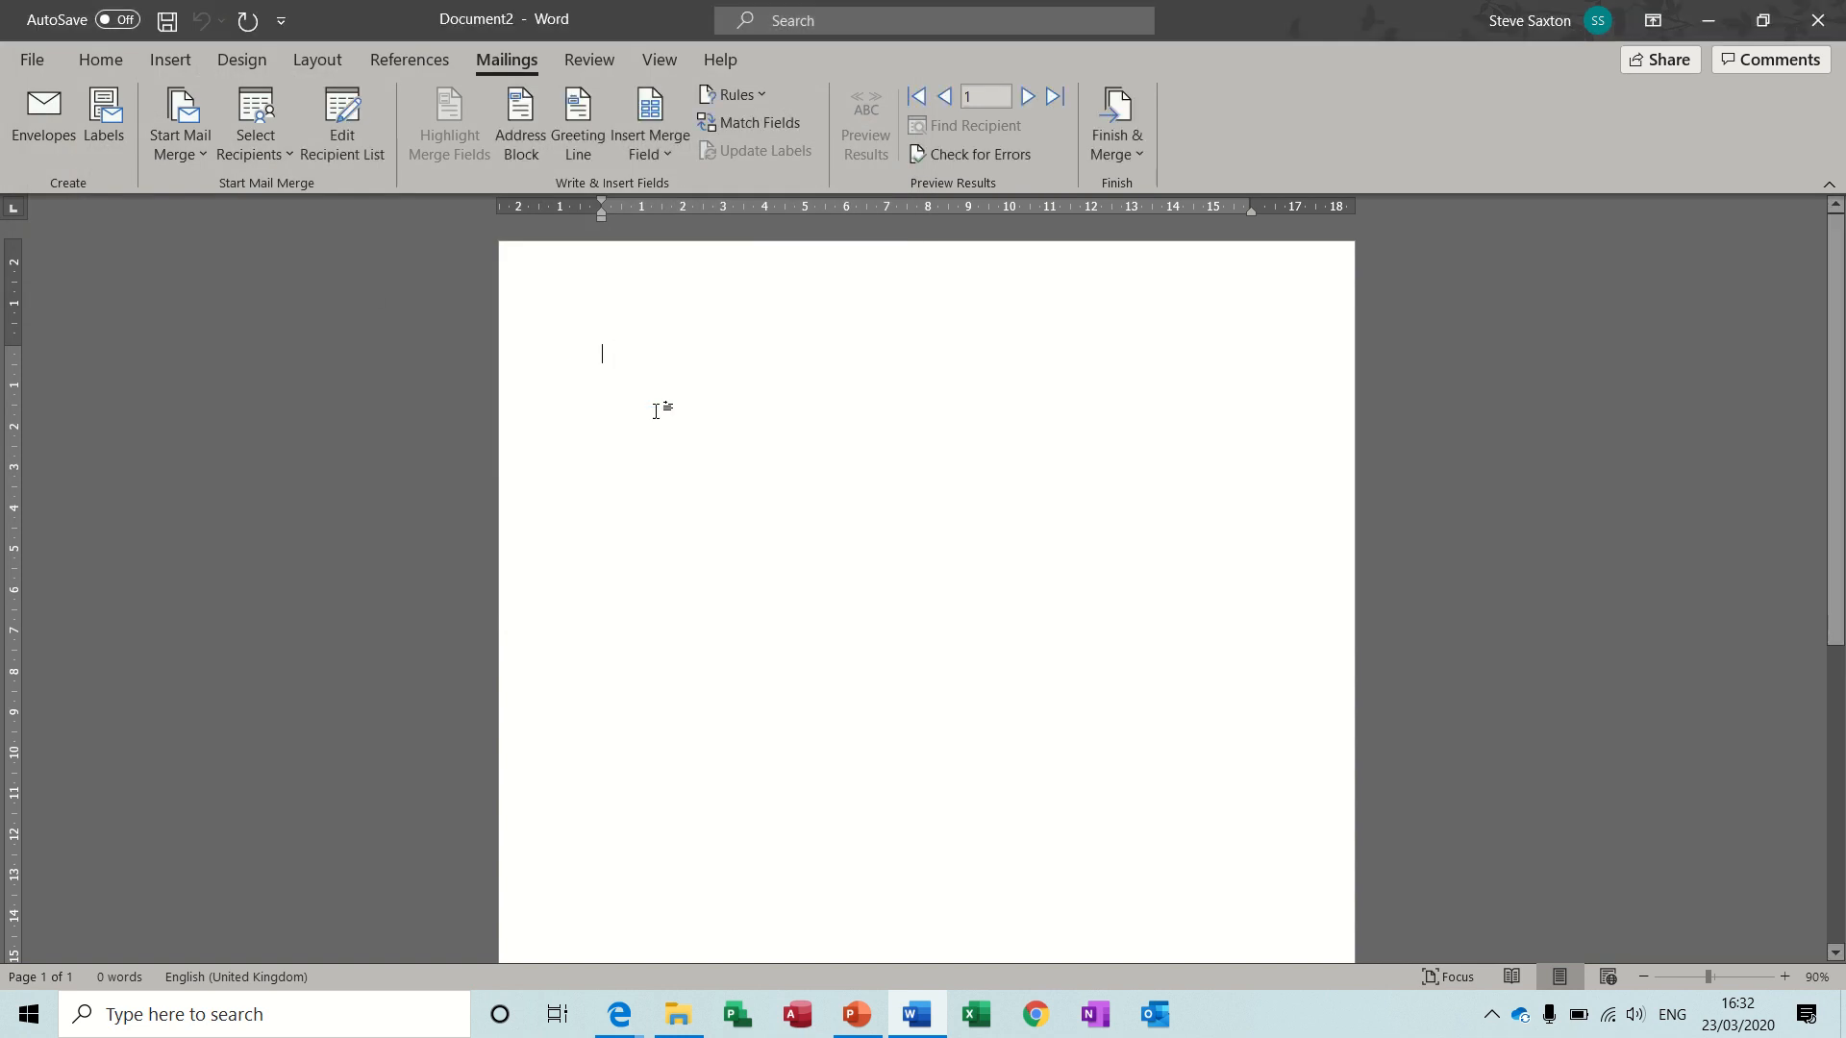
Step: Open the recipient list for editing and set its sort order to City, then Surname, both ascending
click(356, 130)
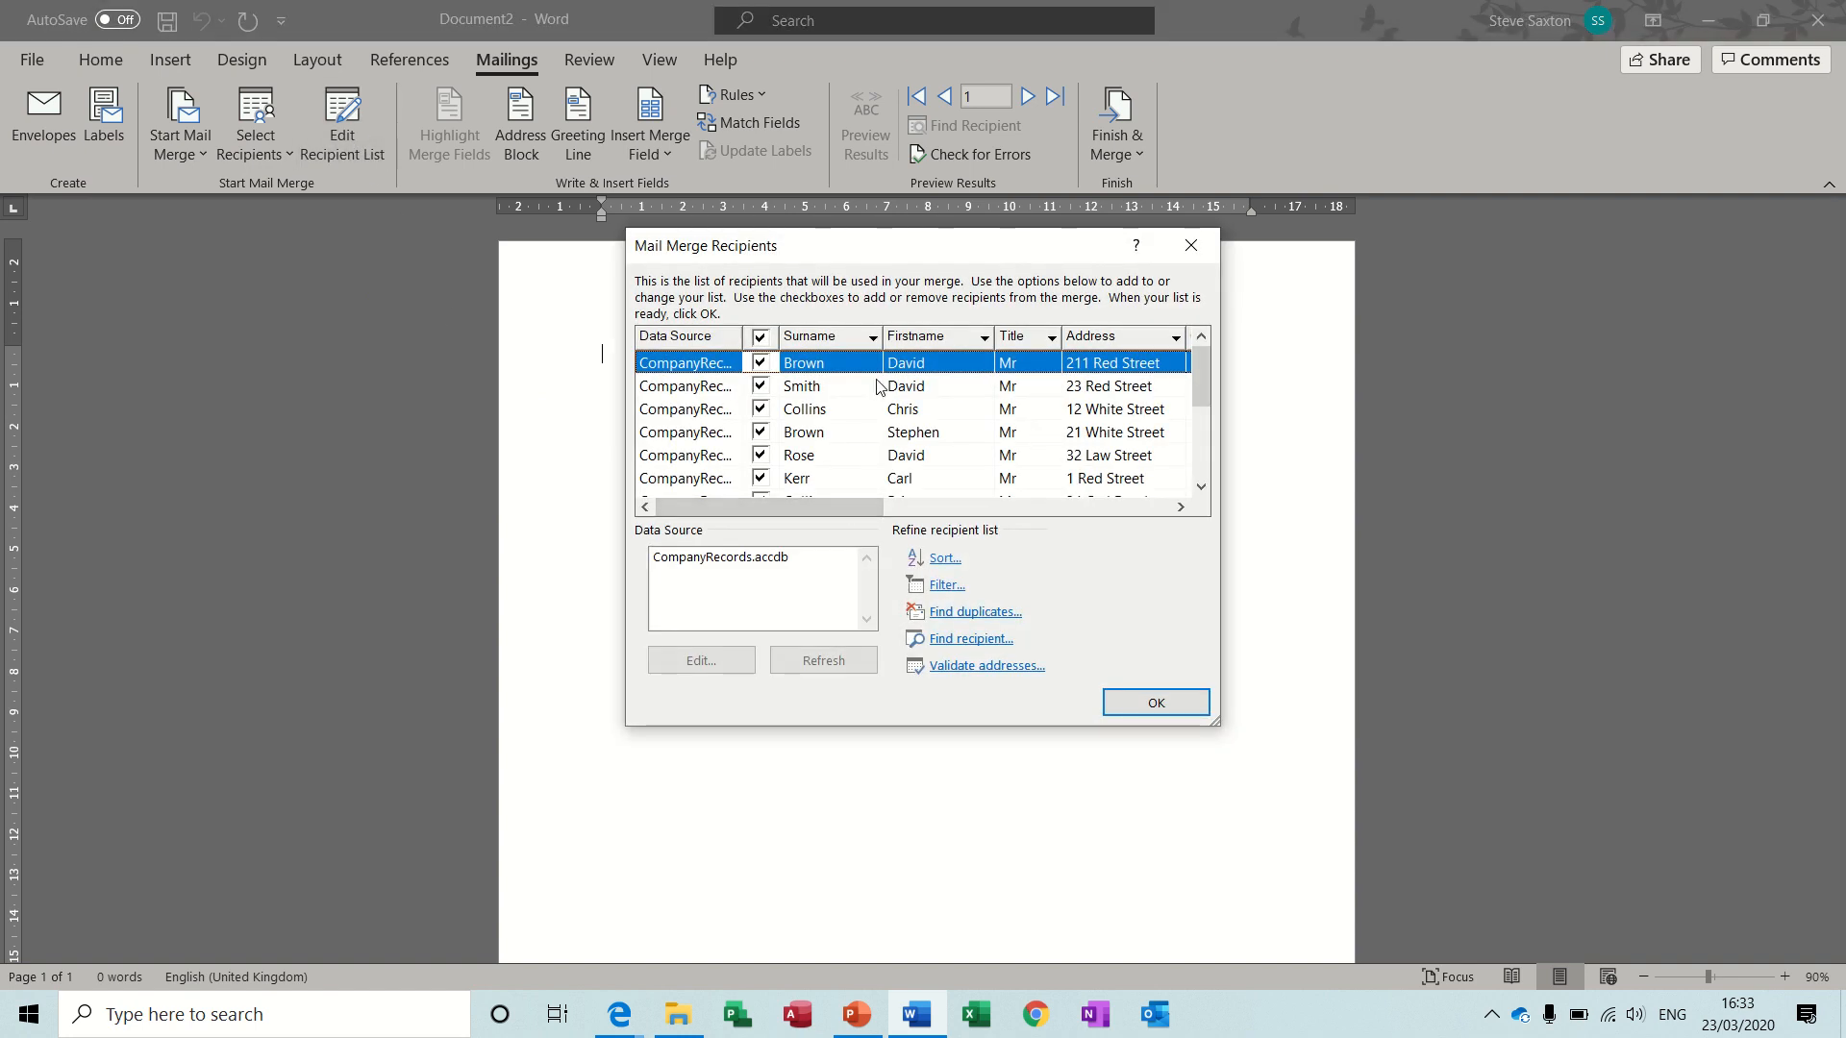
click(945, 560)
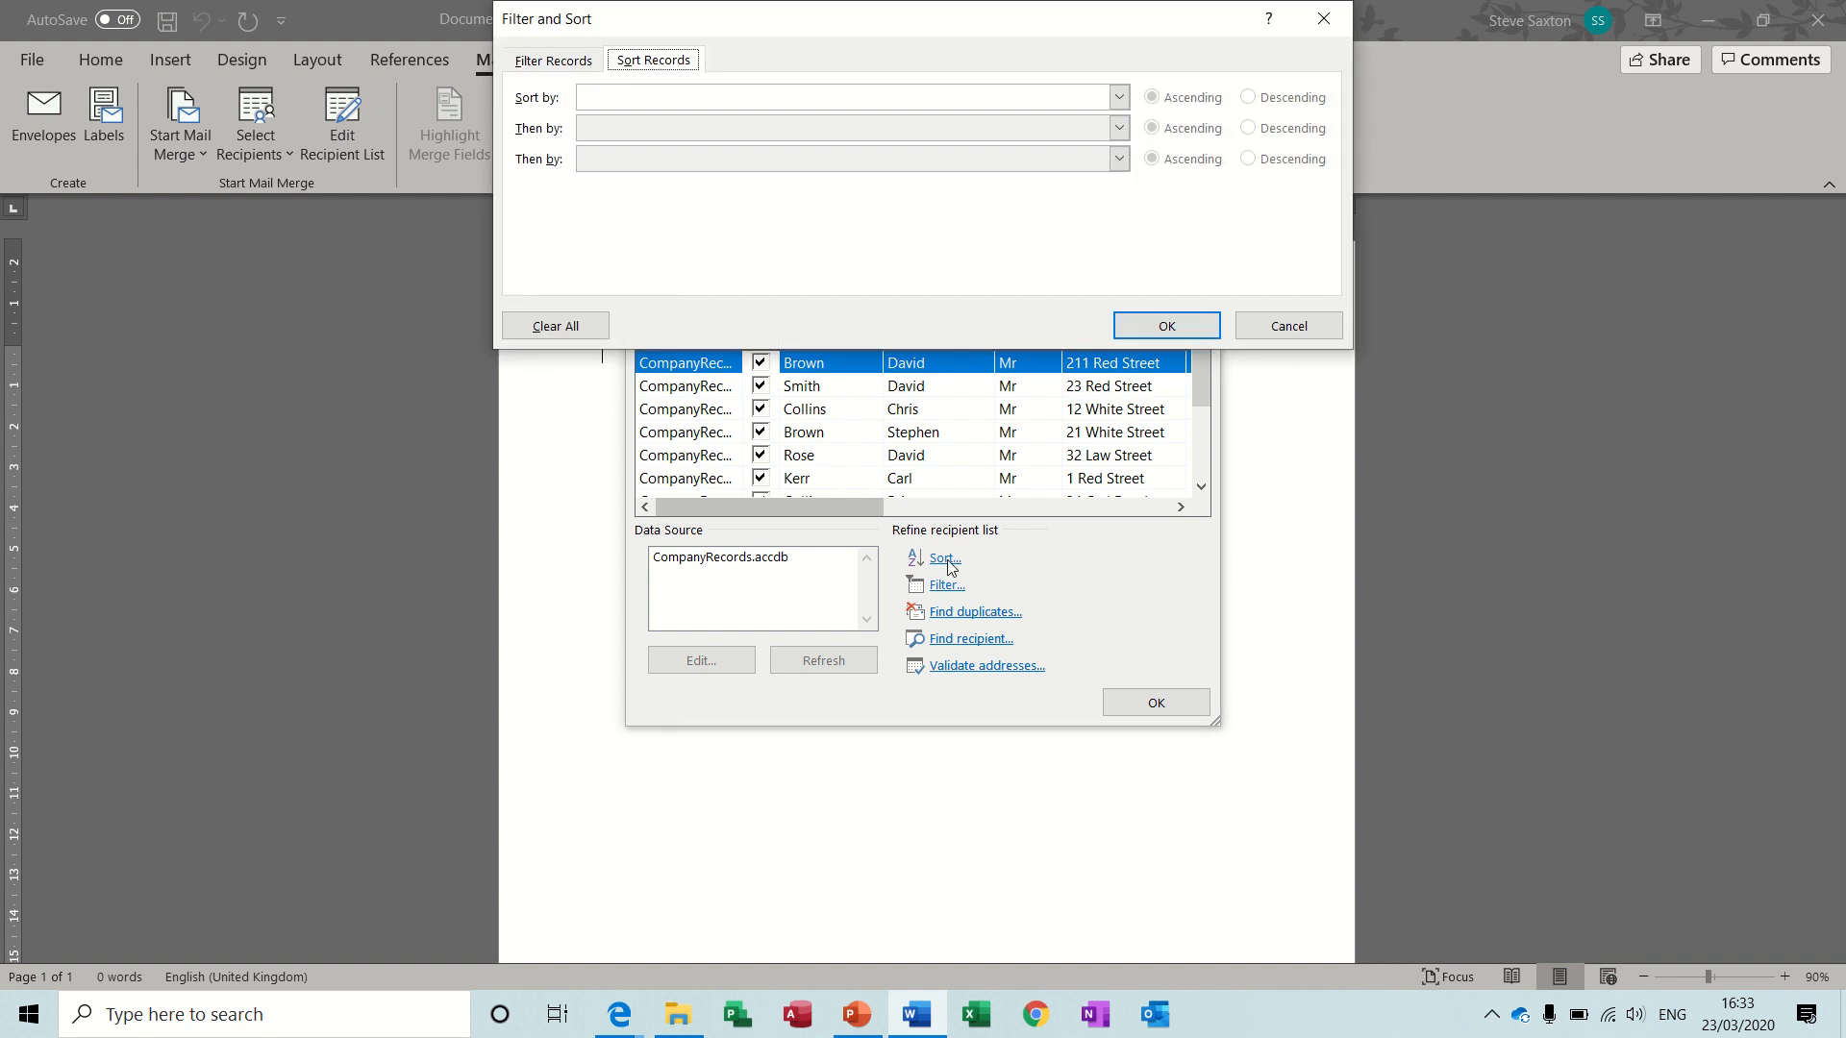
click(1119, 97)
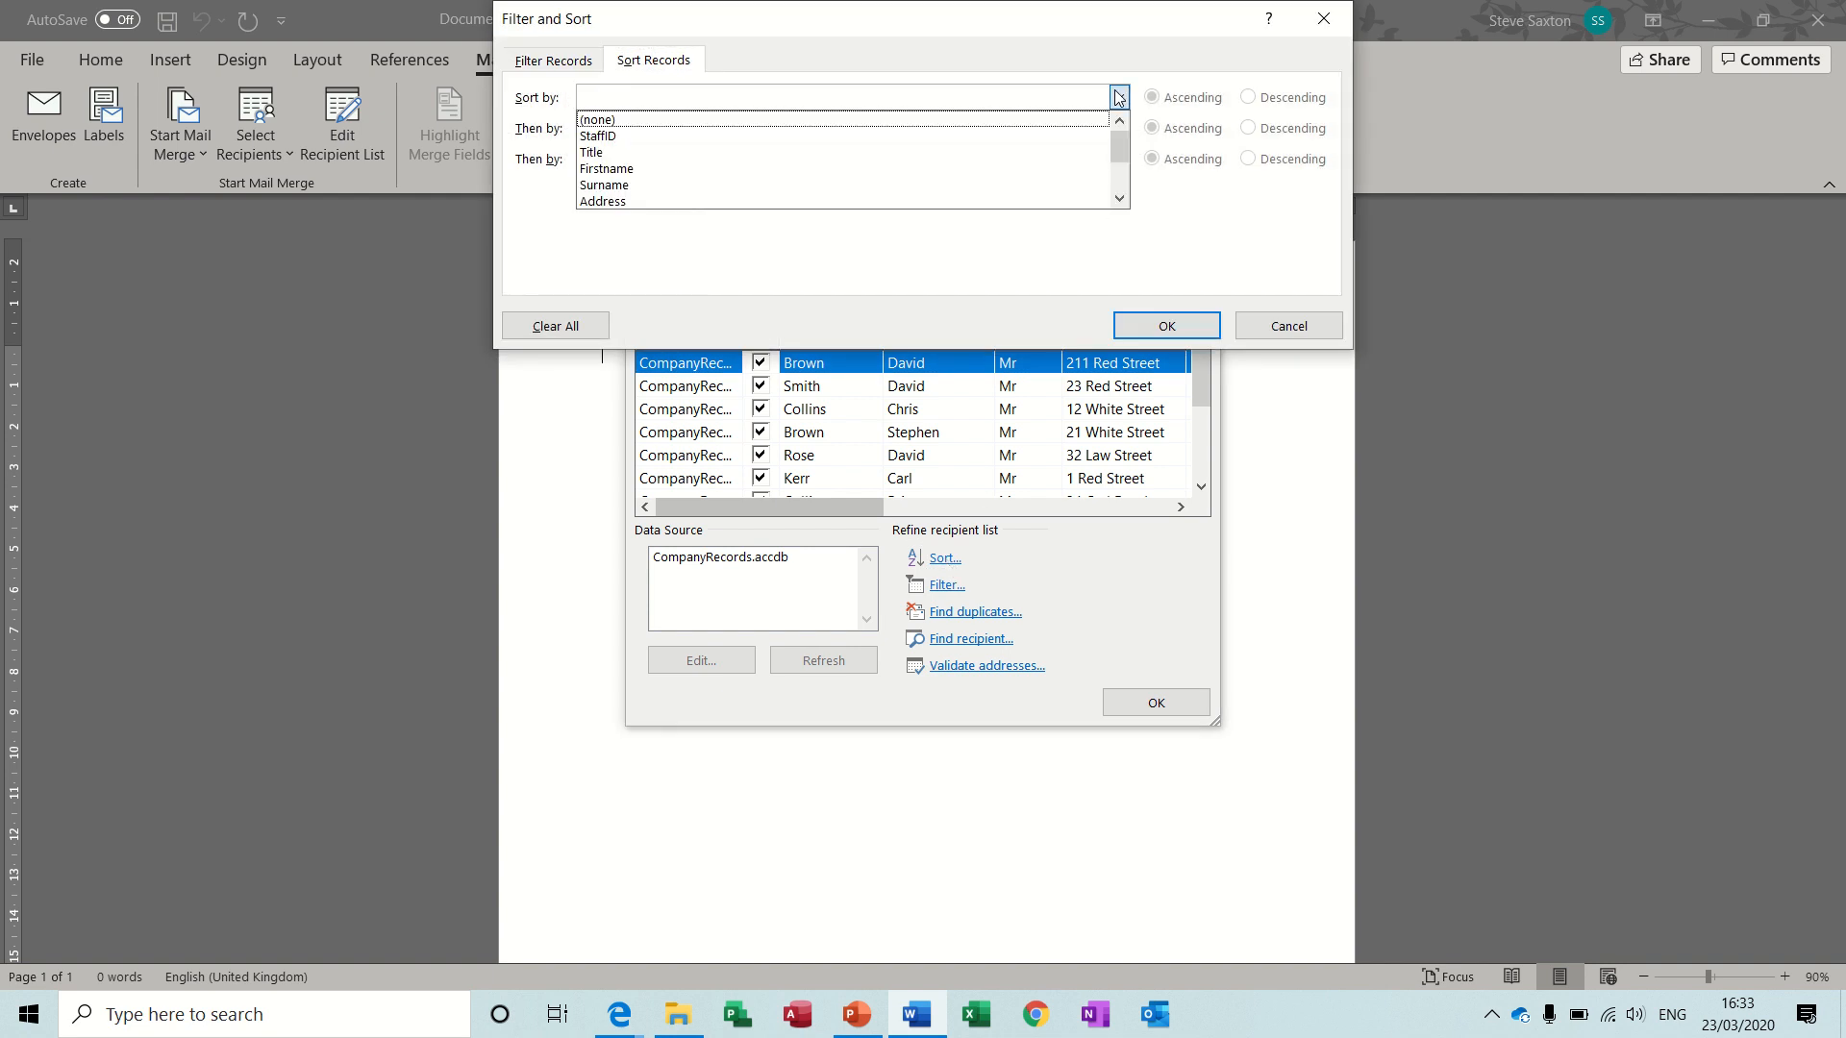
click(1119, 198)
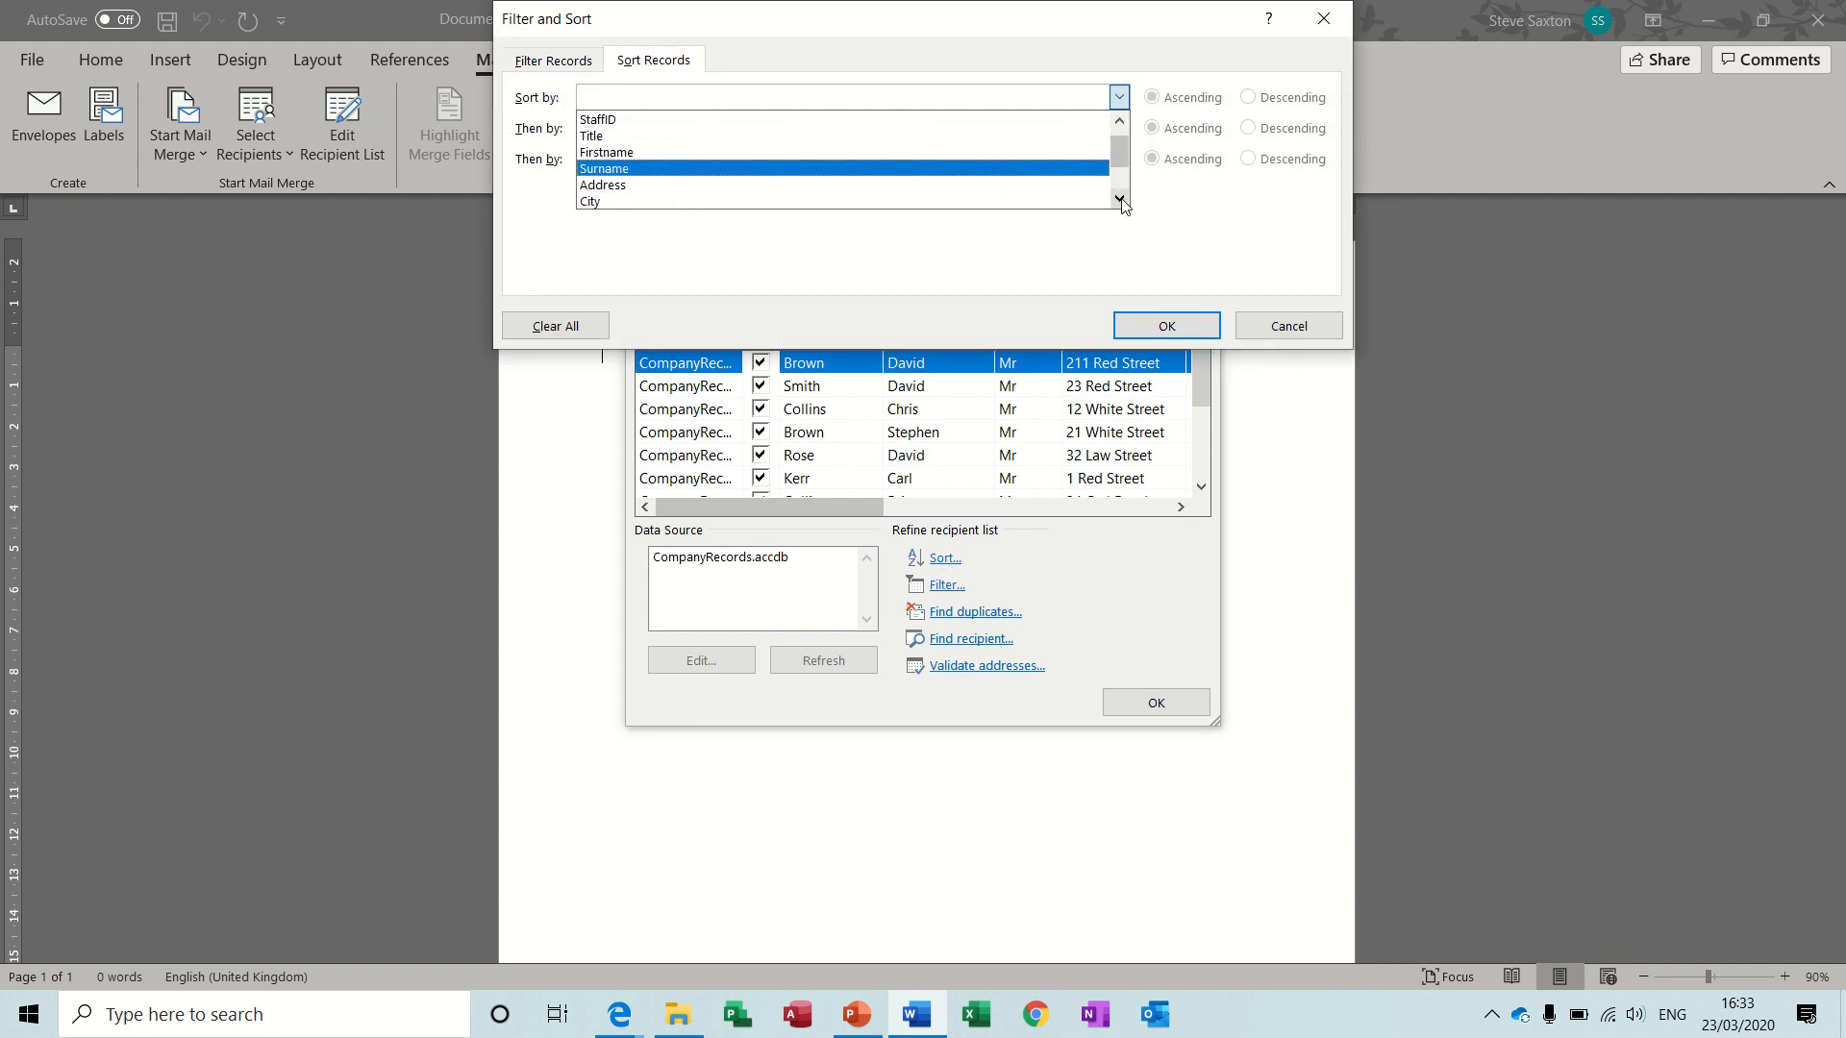
click(958, 202)
click(1119, 127)
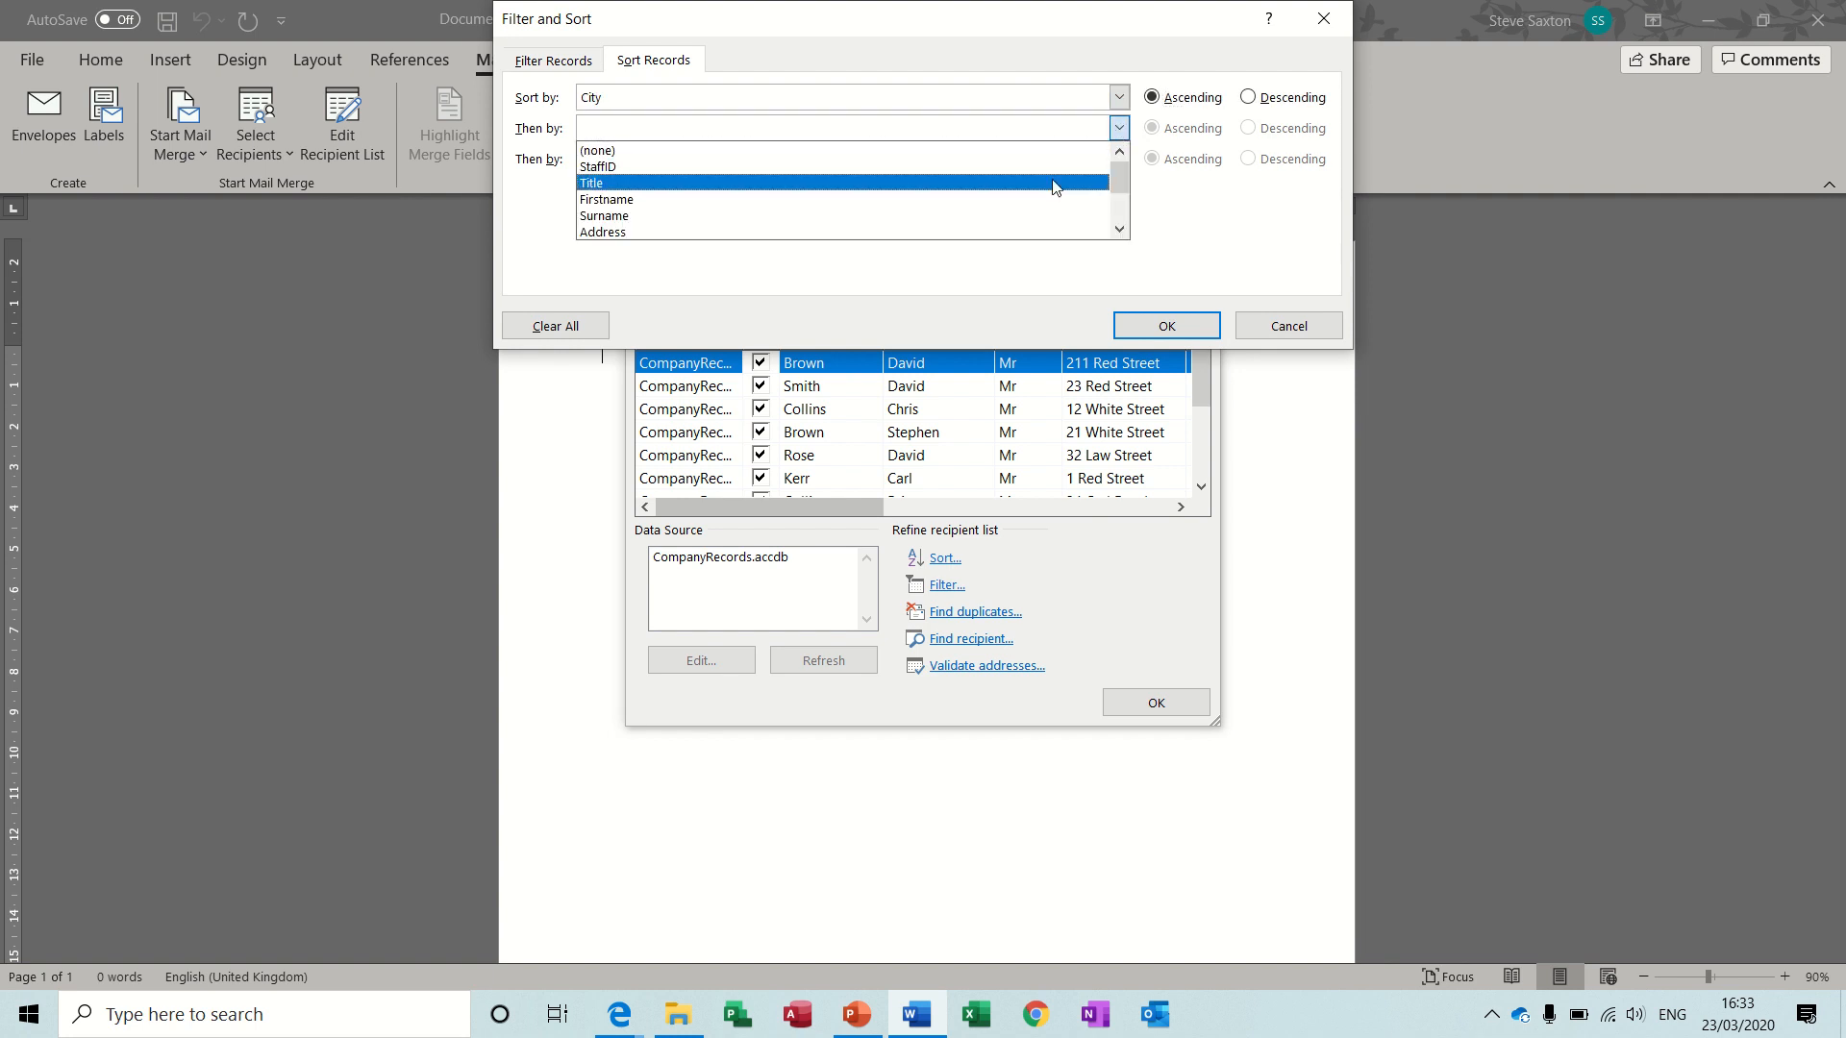
click(1043, 215)
Step: Add PostCode ascending as the third sort level and apply the sort to the recipient list
click(1119, 159)
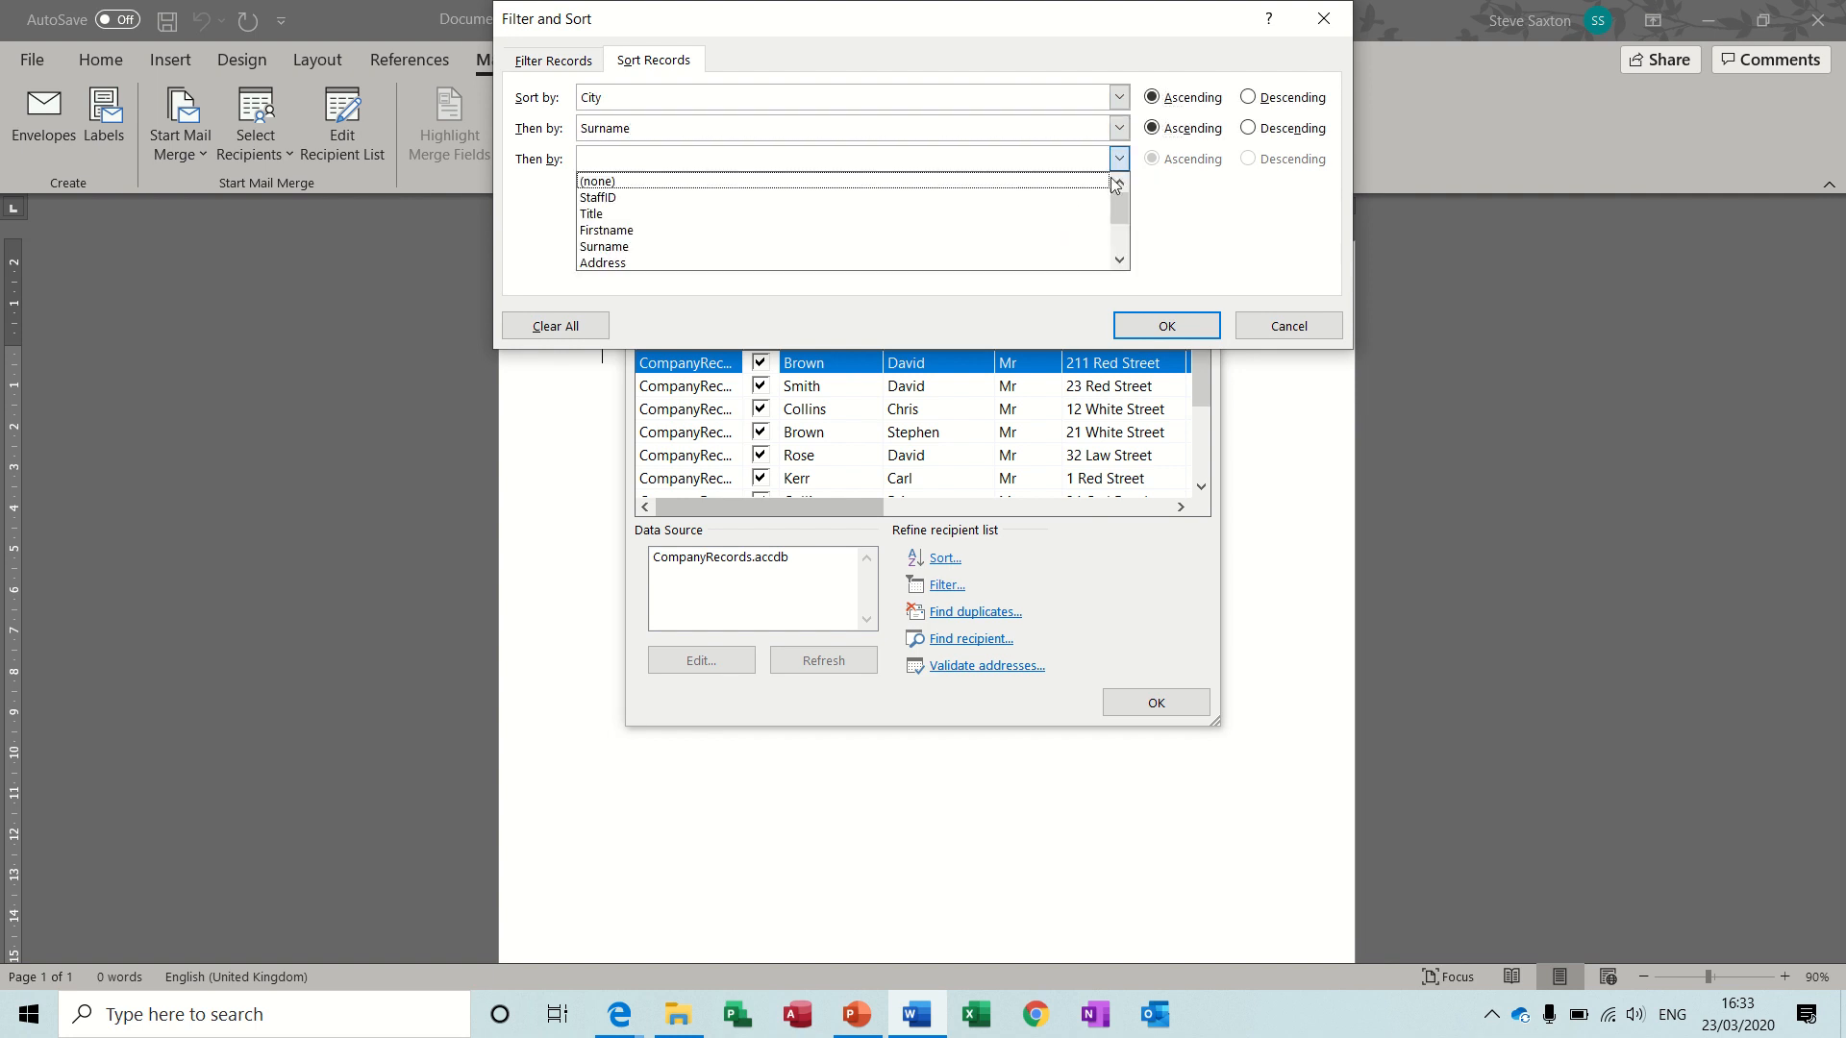
click(1119, 259)
click(1119, 260)
click(1119, 260)
click(1120, 260)
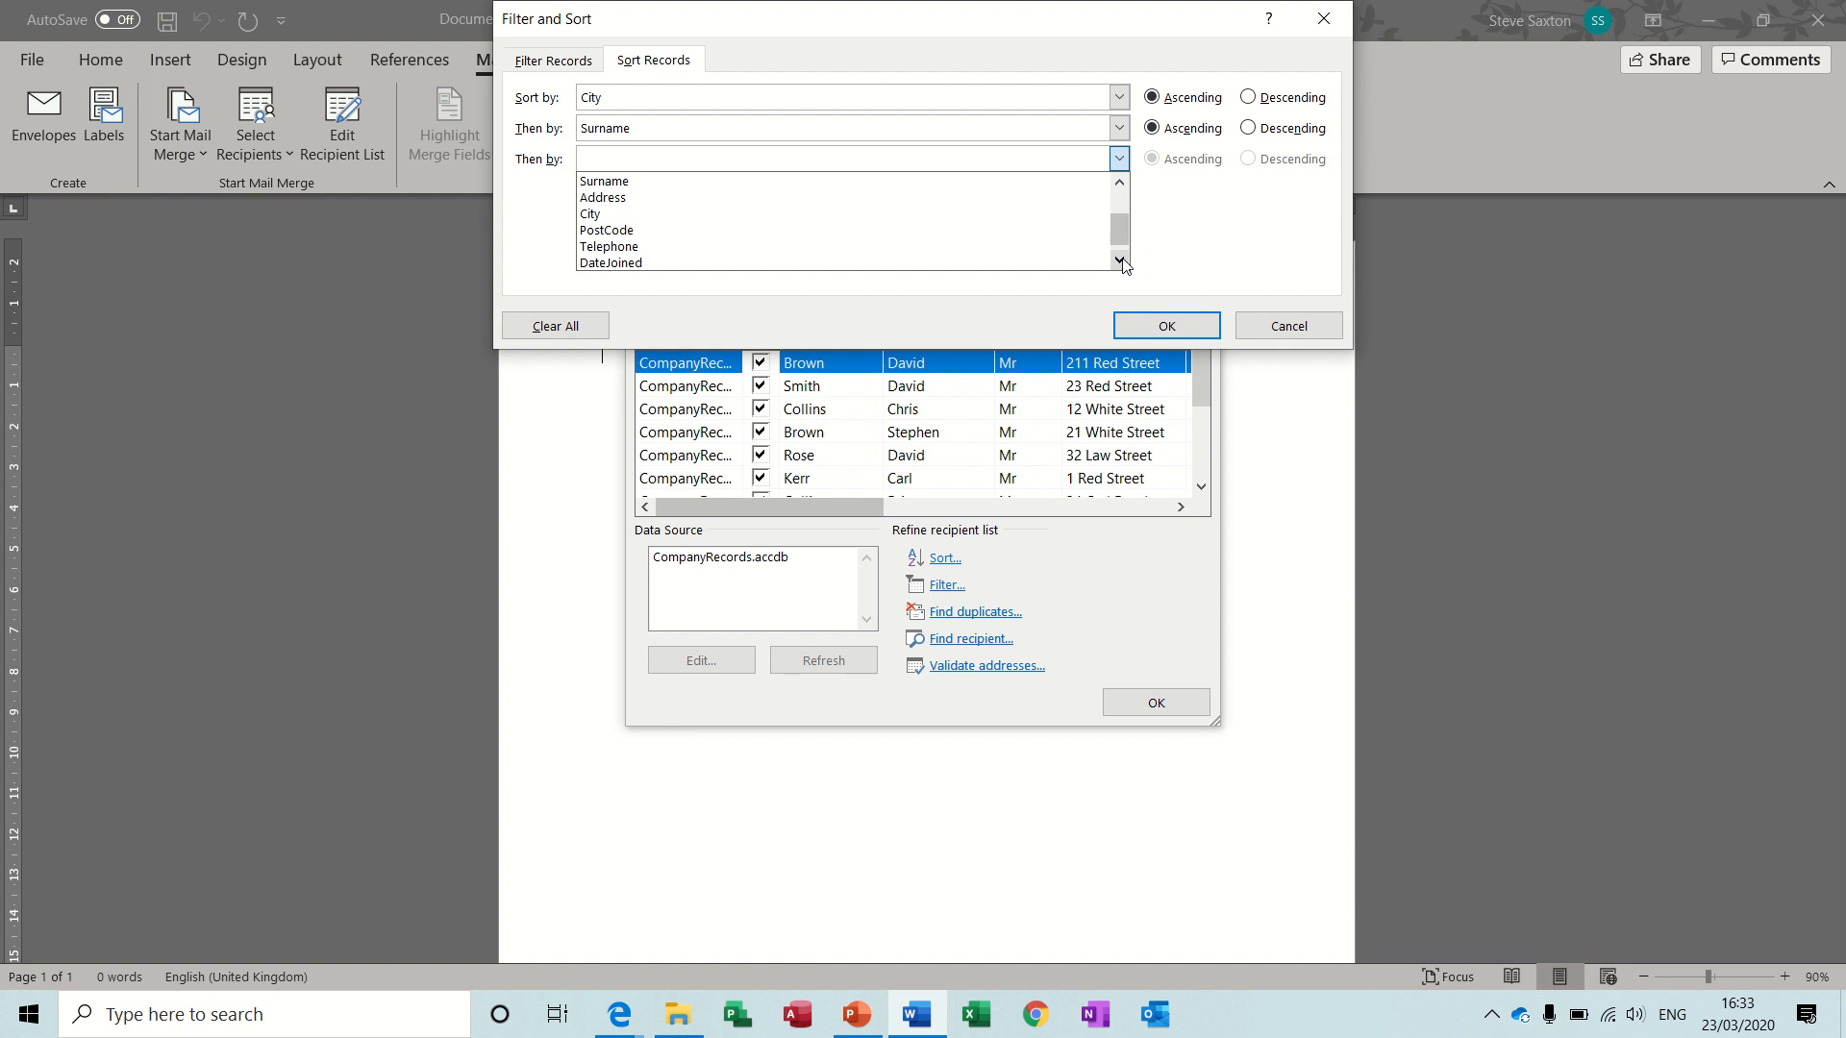
click(1009, 235)
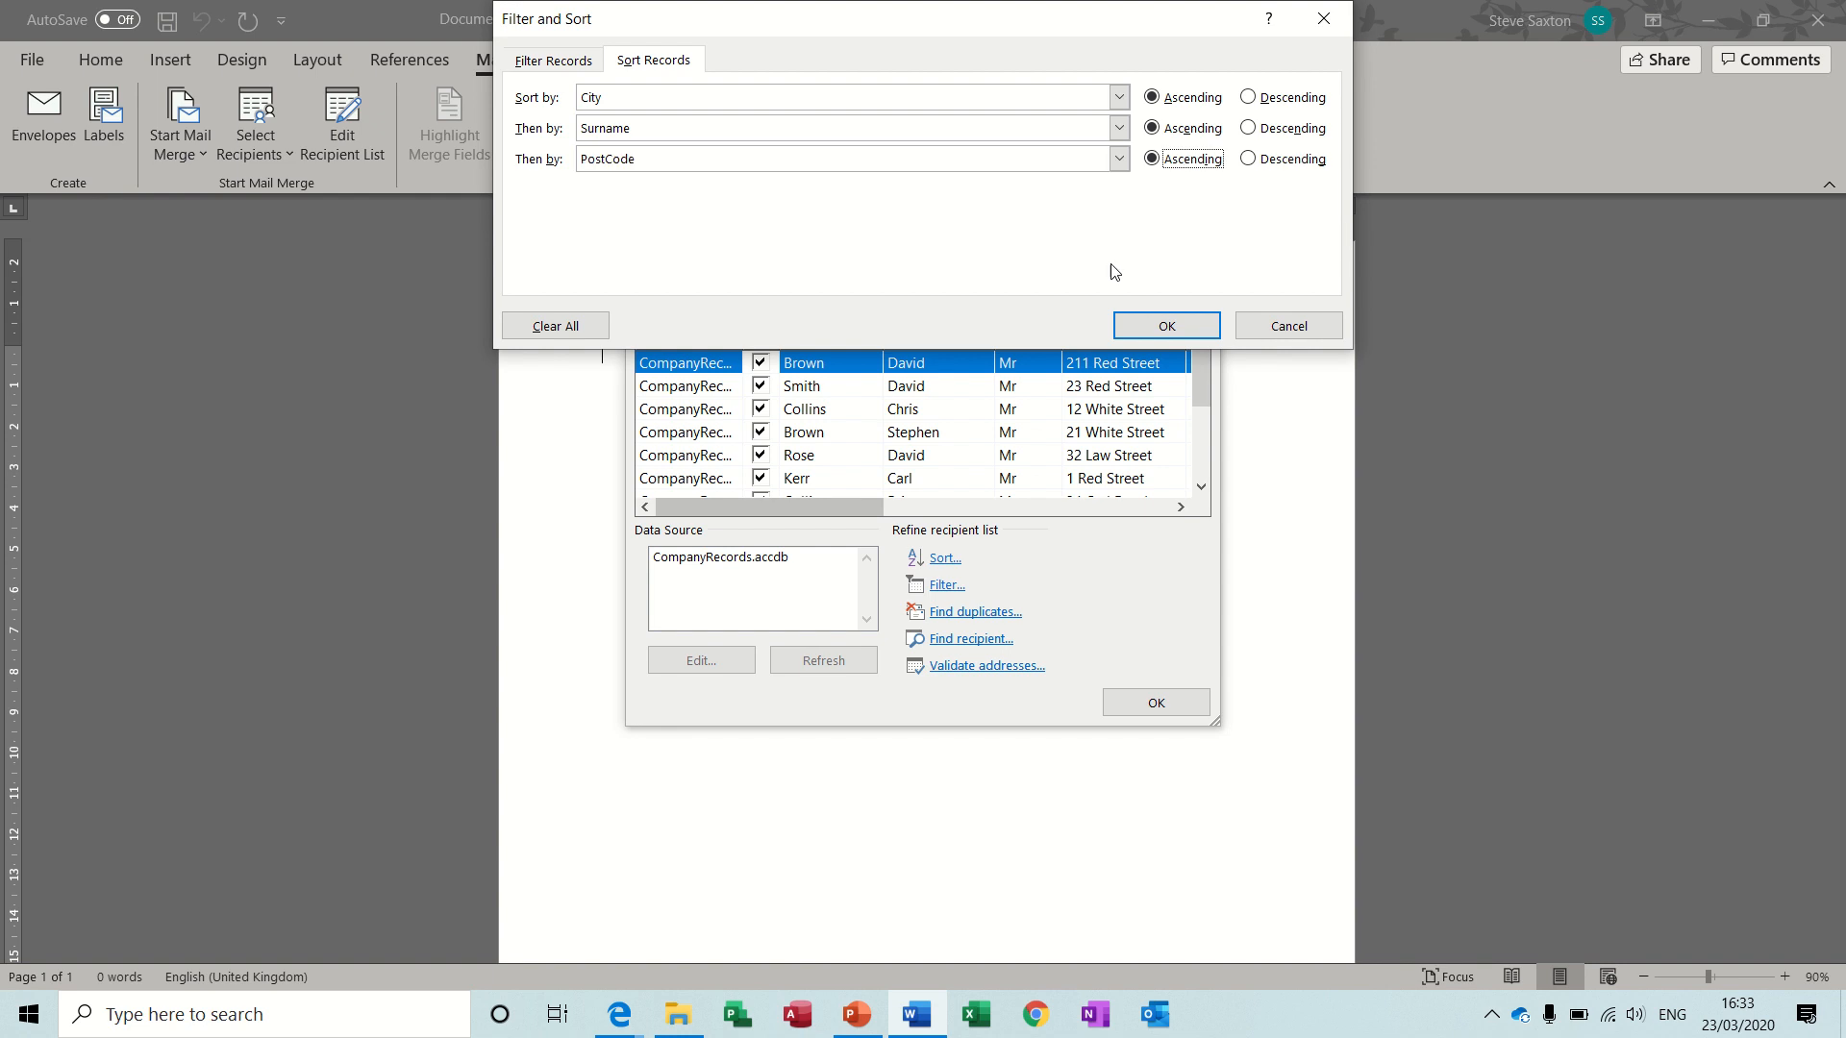
click(1165, 326)
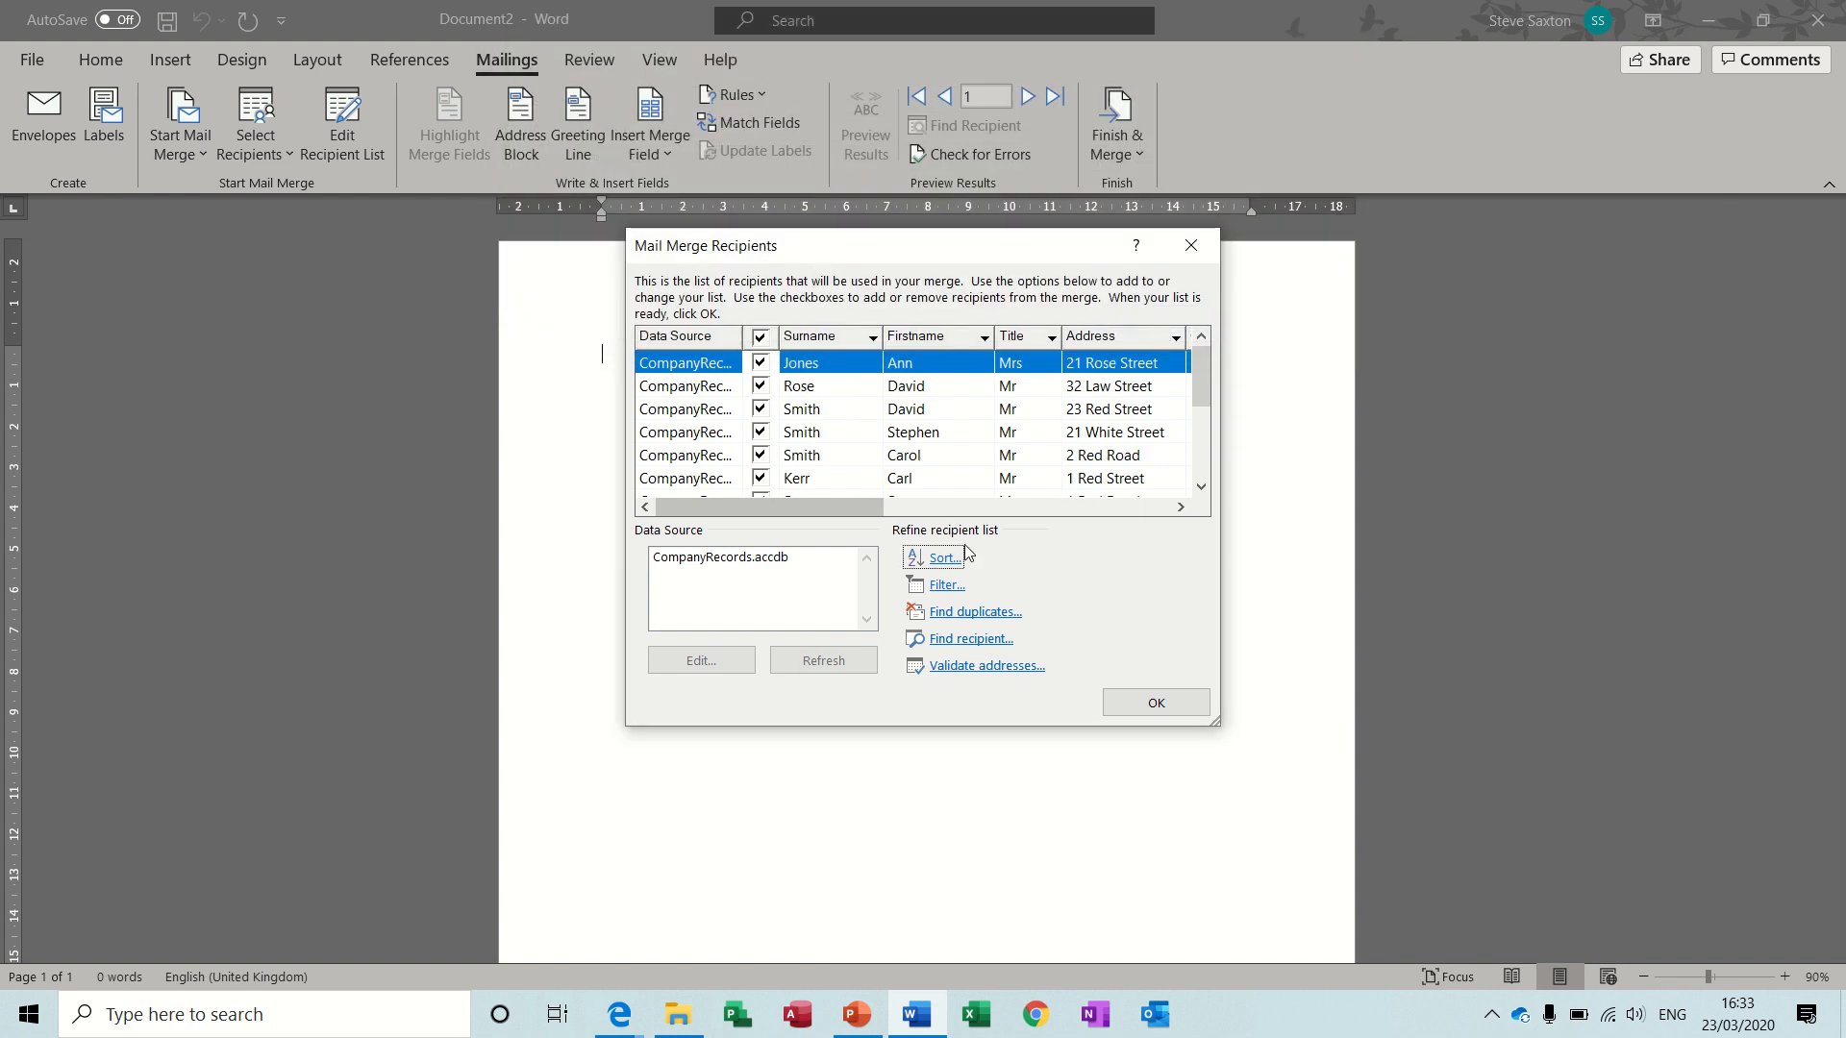
Step: Filter the recipient list to records whose City is equal to Leeds
click(945, 589)
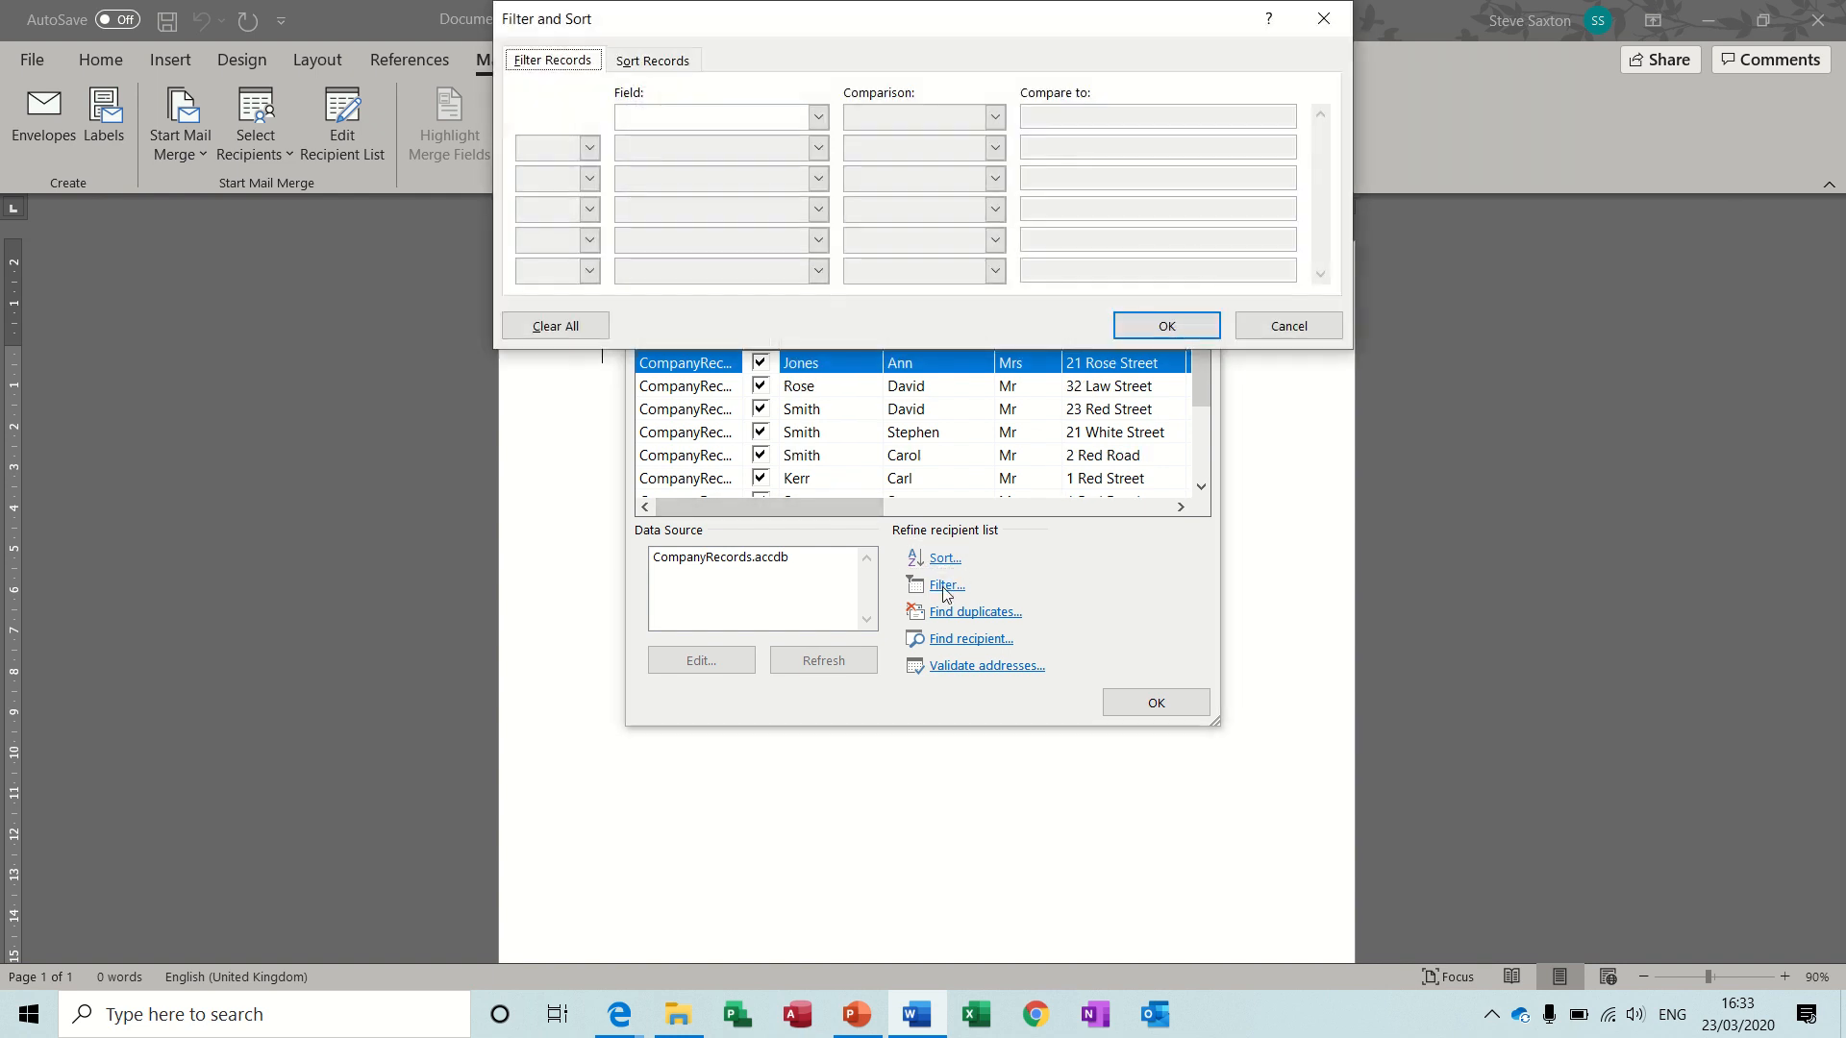
click(818, 116)
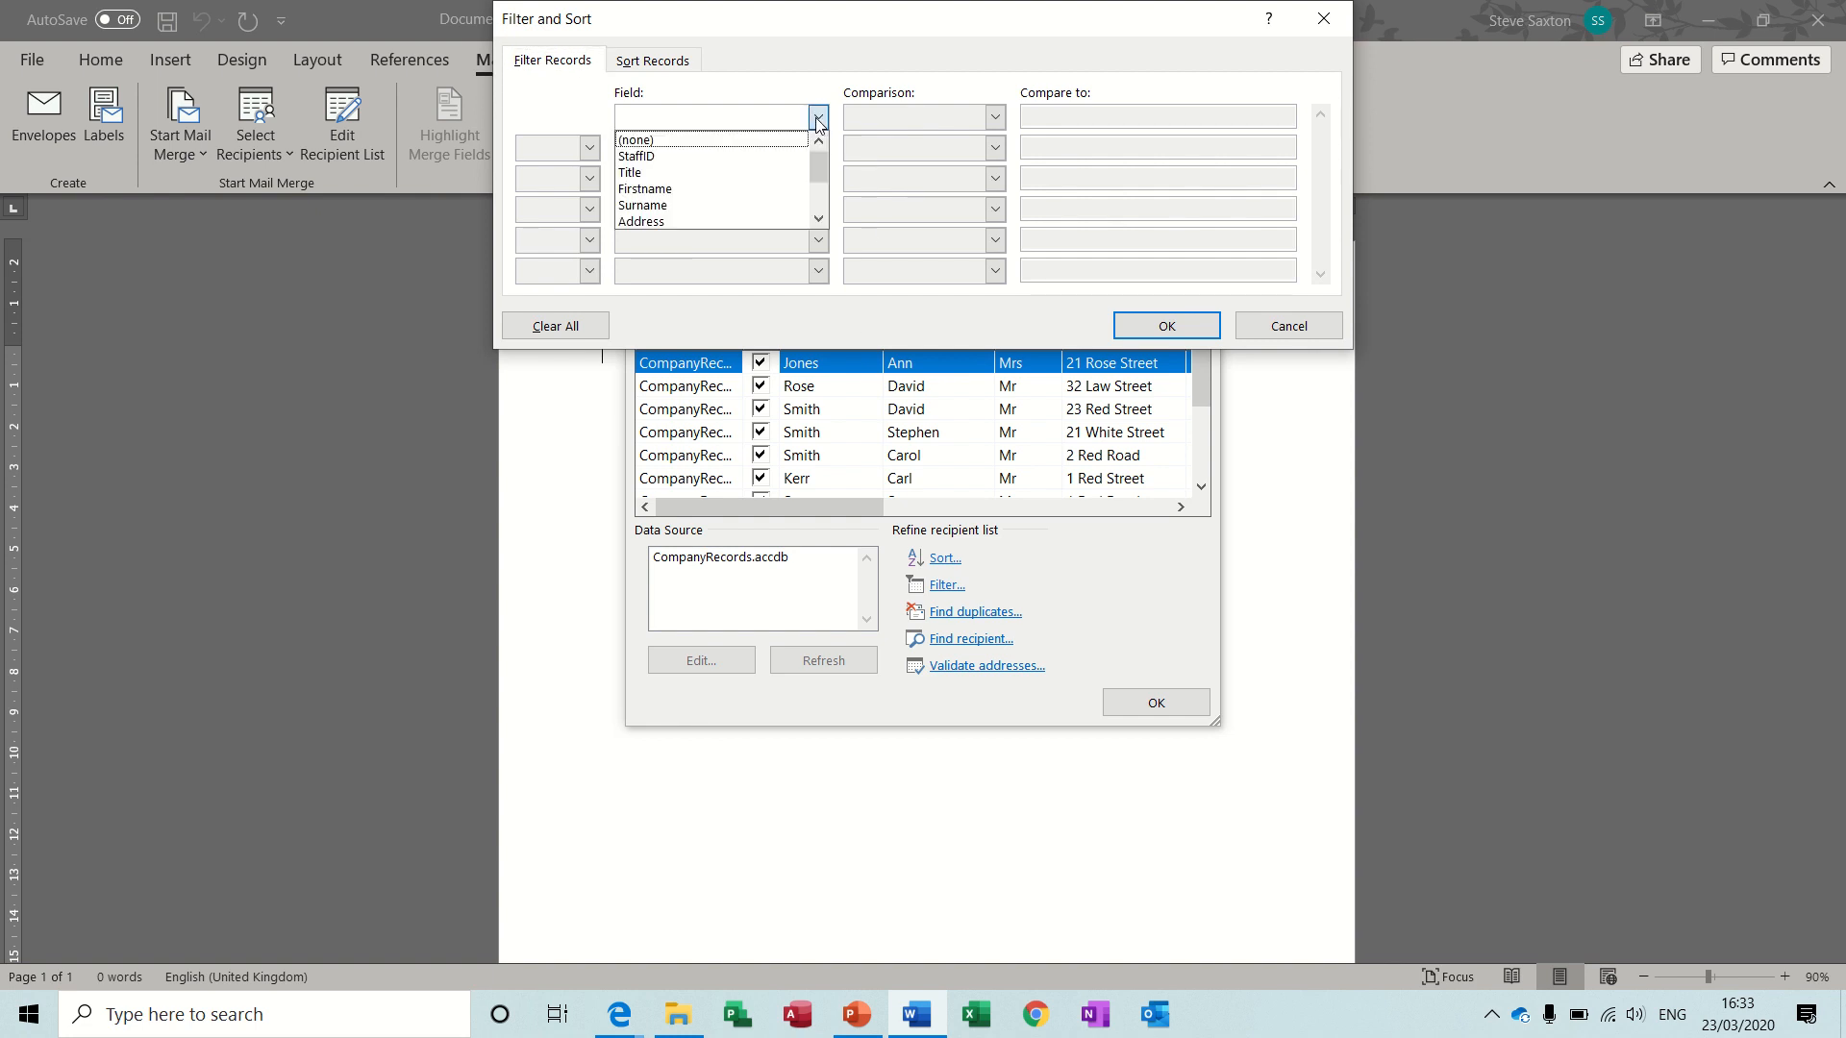
click(821, 220)
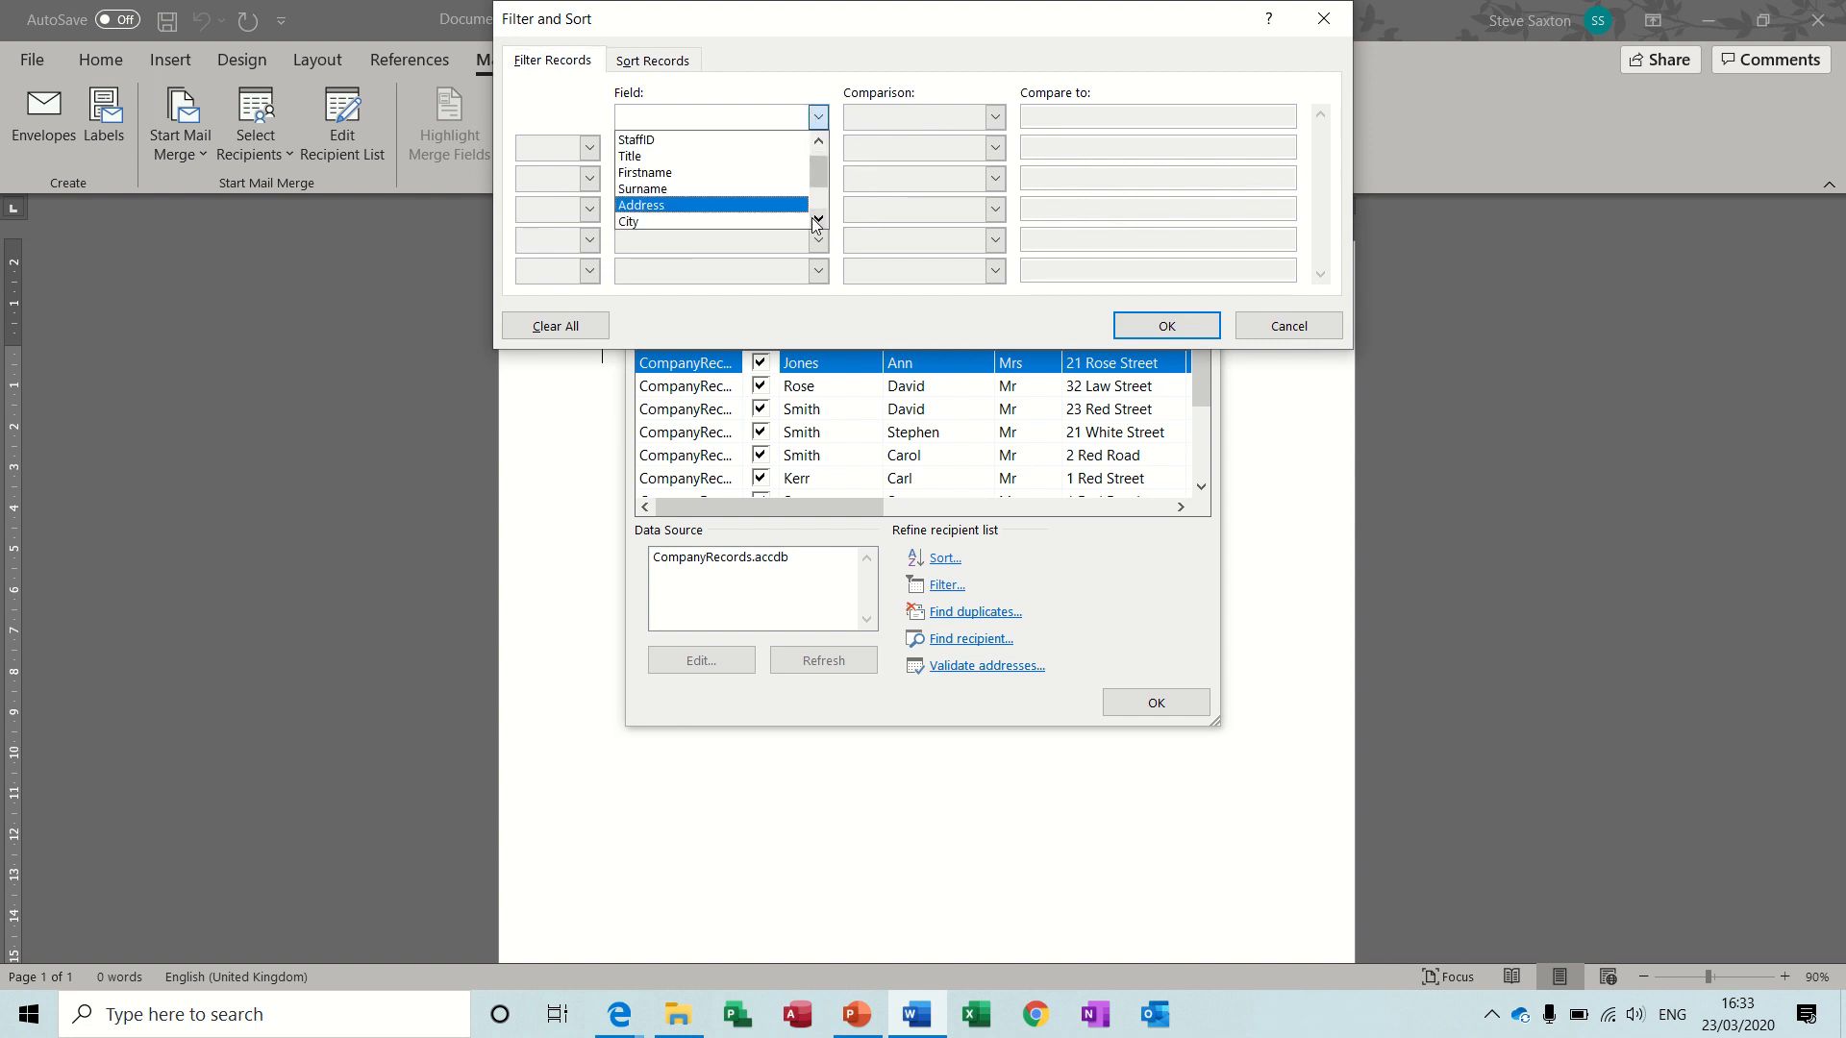
click(788, 221)
click(1050, 114)
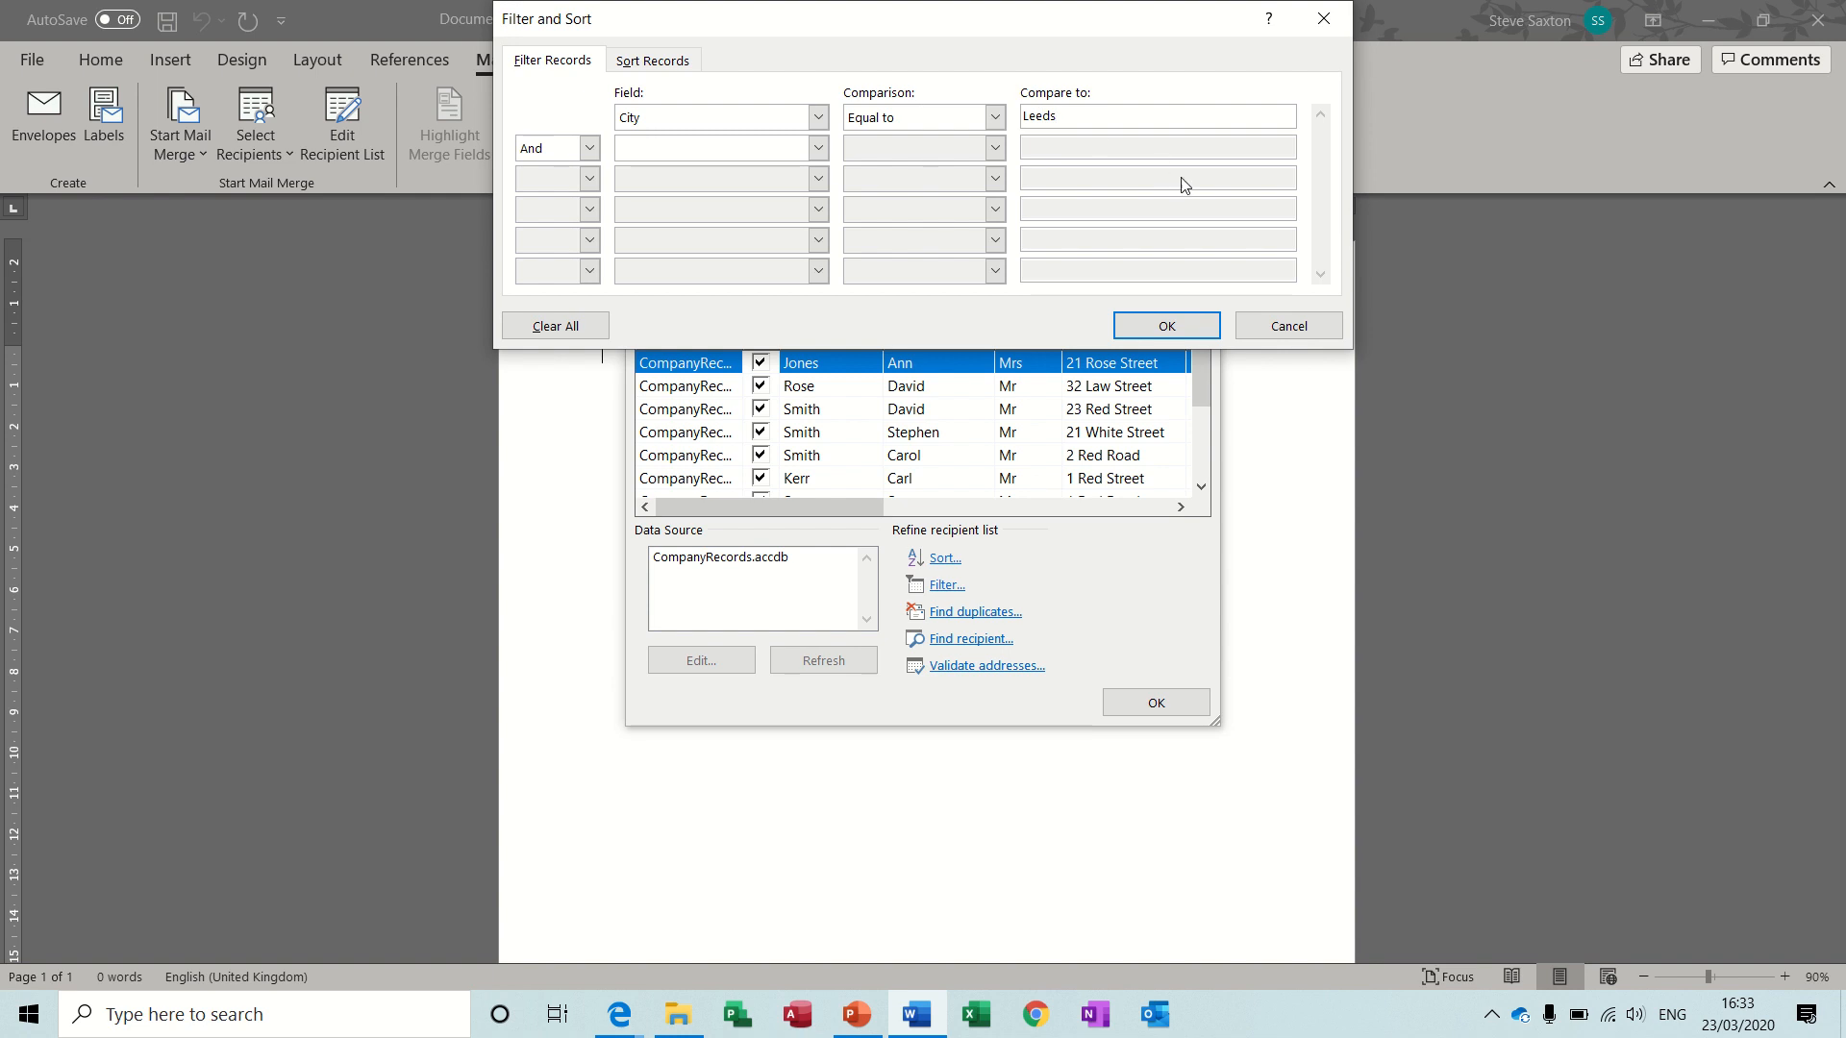
click(1167, 325)
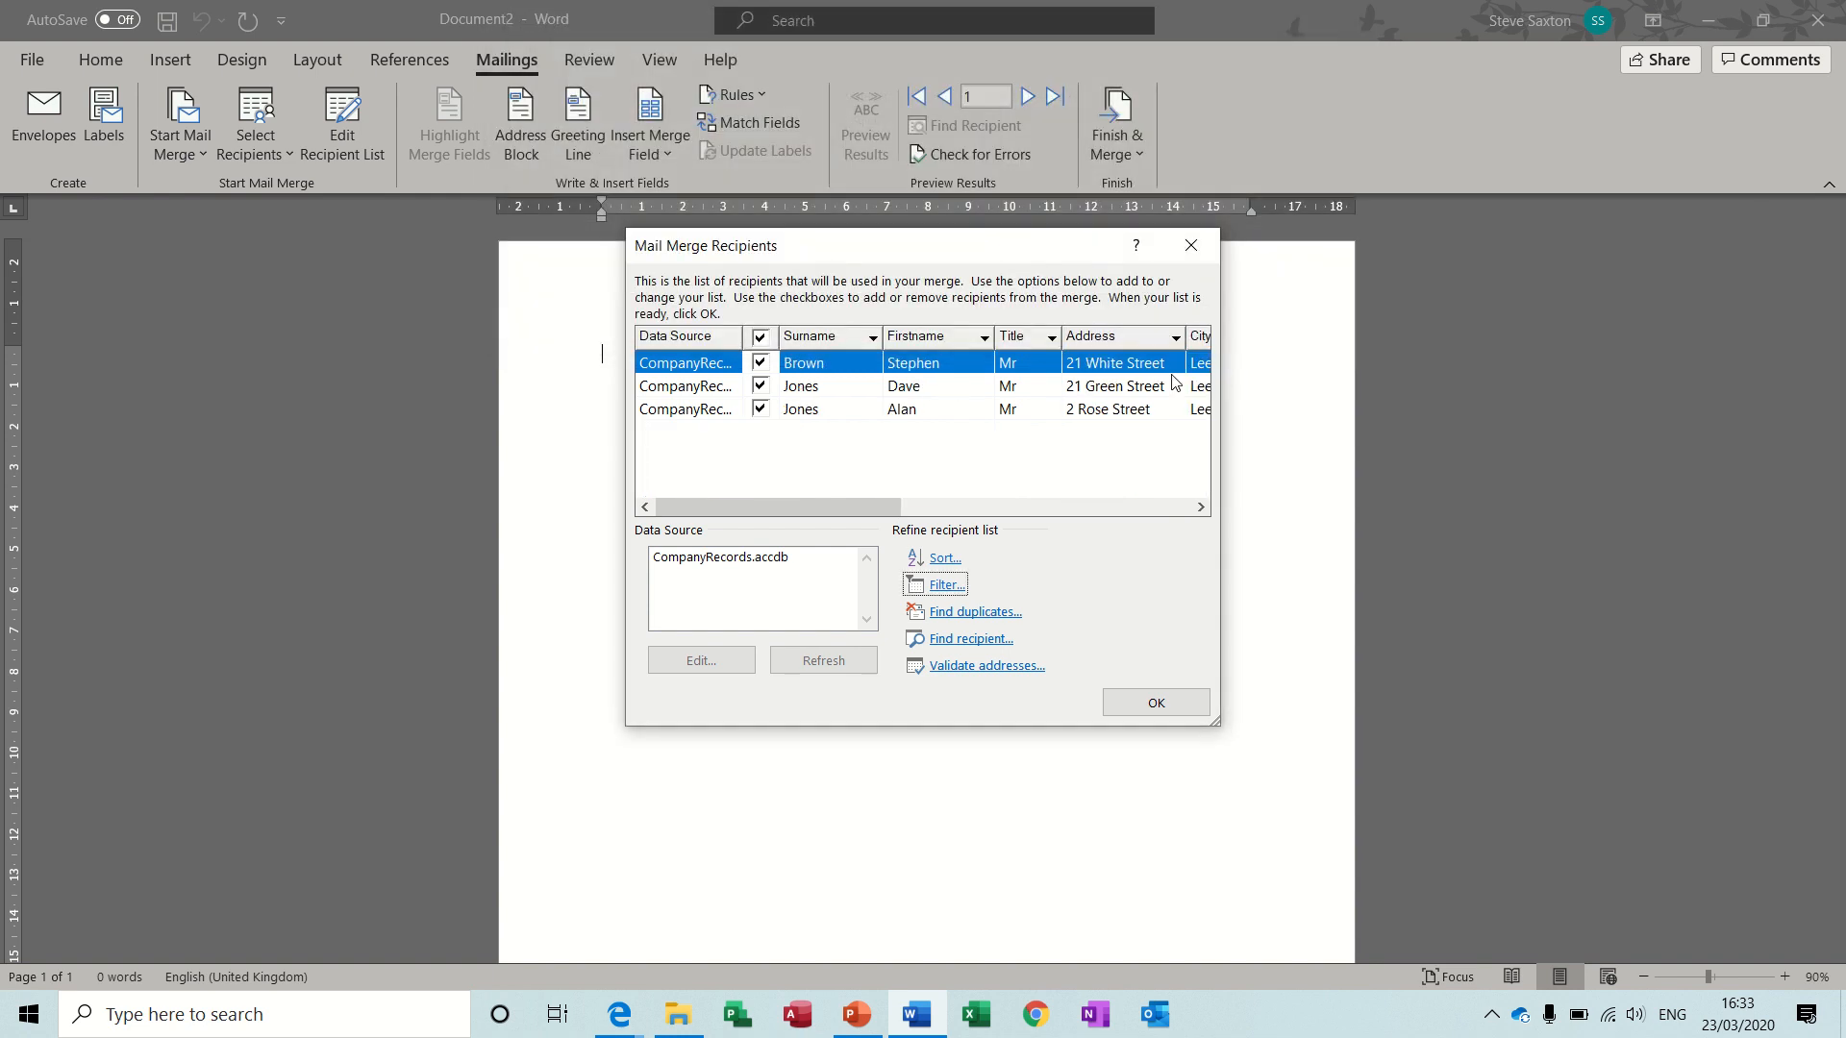
Step: Examine the City column of the filtered recipient list
click(1204, 508)
click(1203, 508)
click(1203, 507)
click(1204, 508)
click(1203, 508)
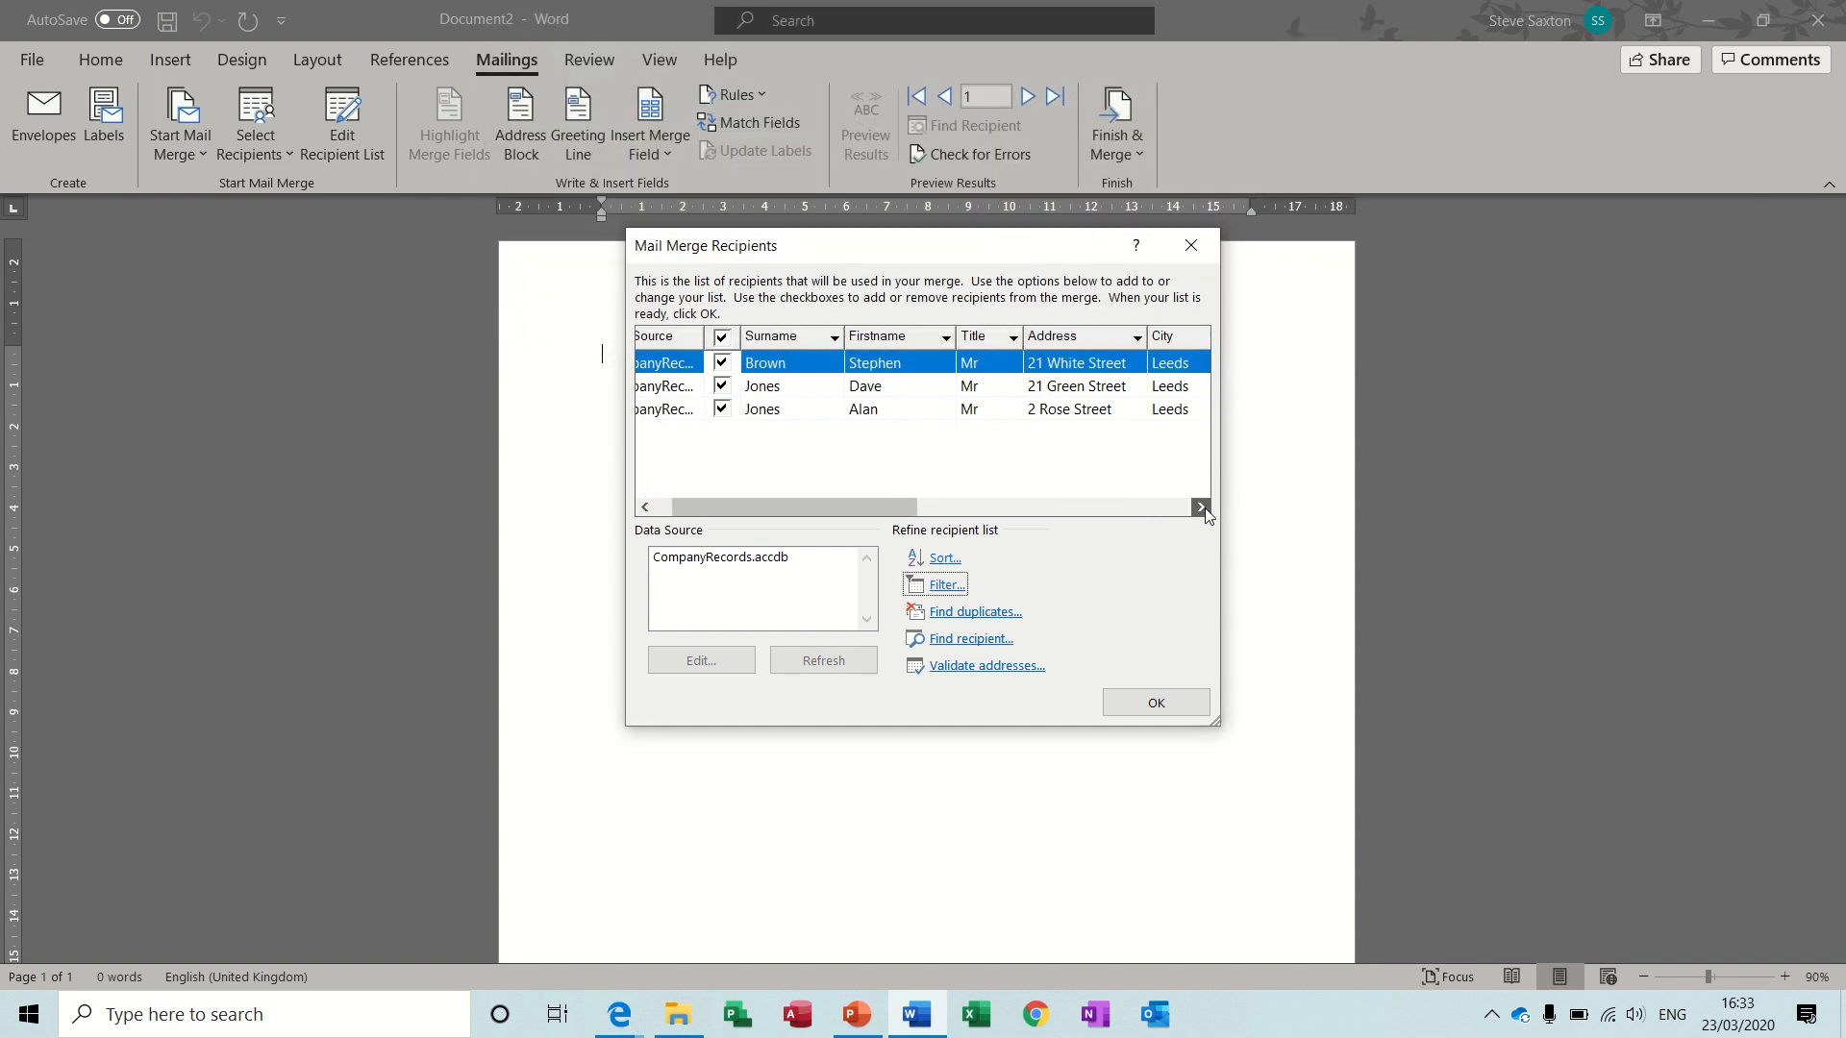
click(1204, 508)
click(1204, 508)
click(1204, 508)
click(1204, 507)
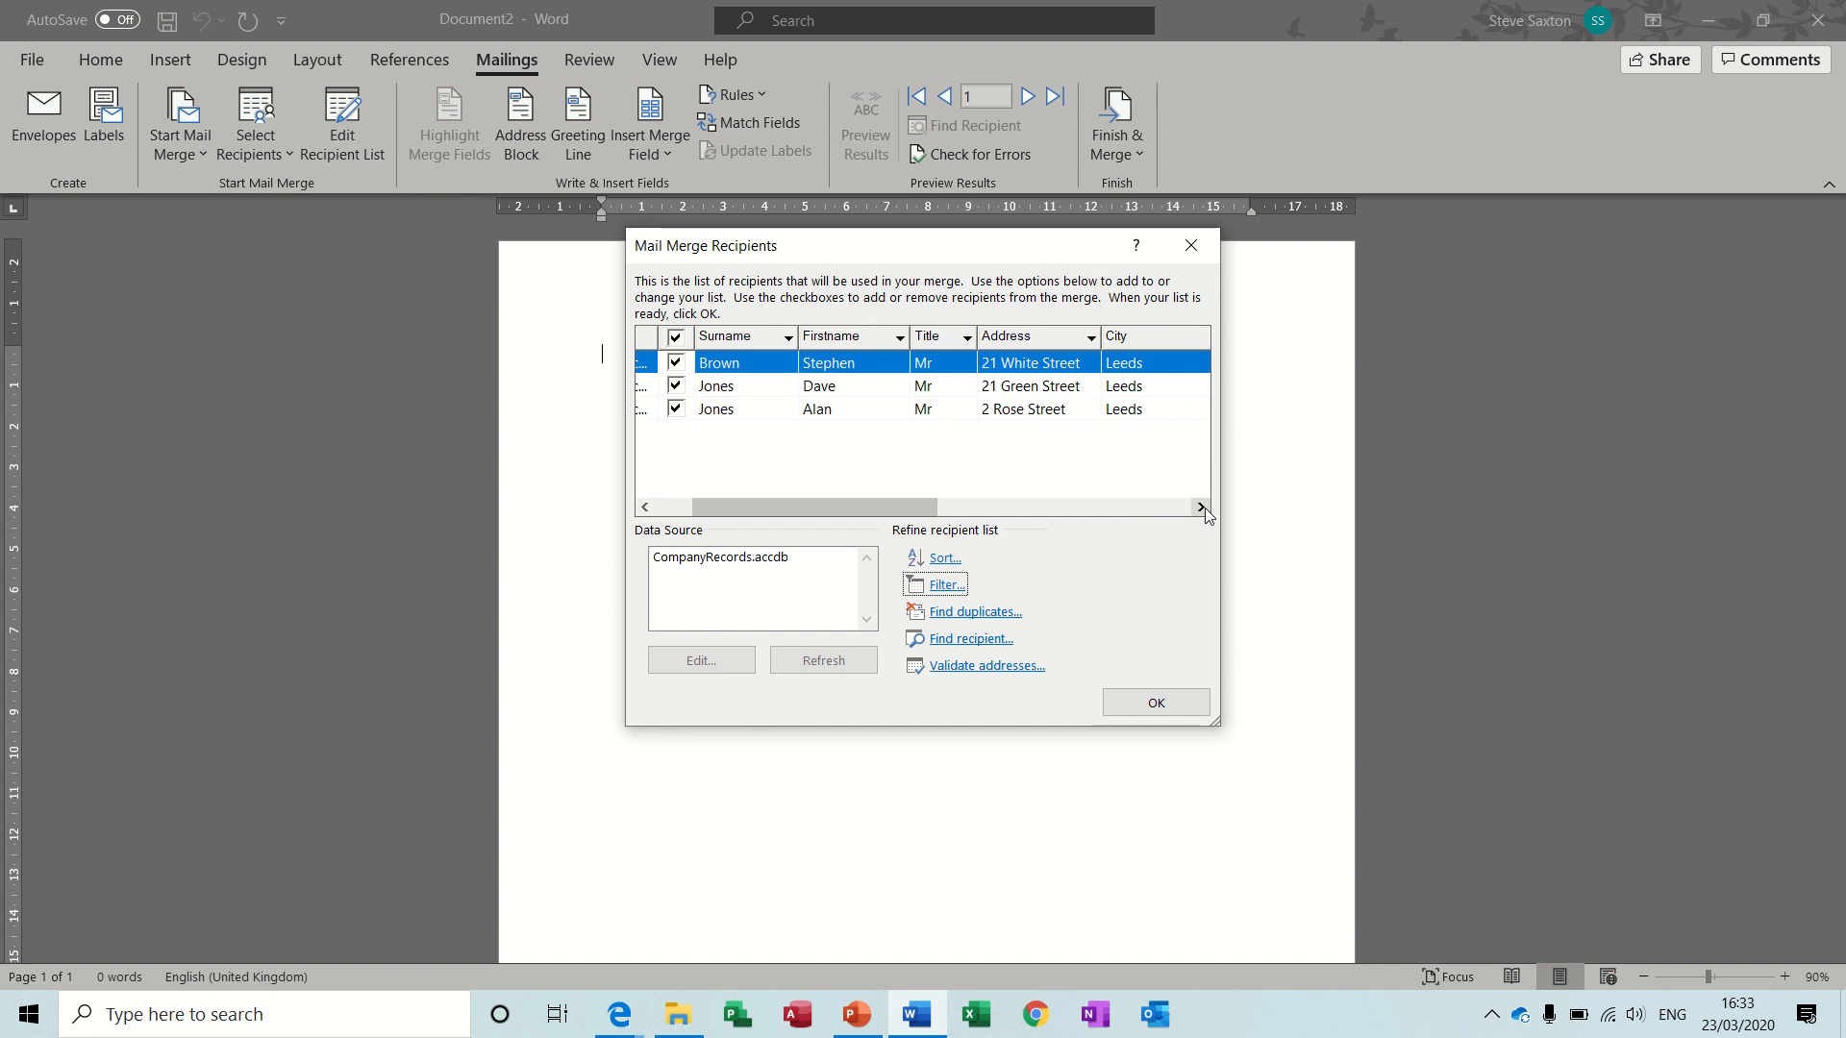
Step: Remove the City filter condition by setting its field to (none) and apply the change
click(957, 586)
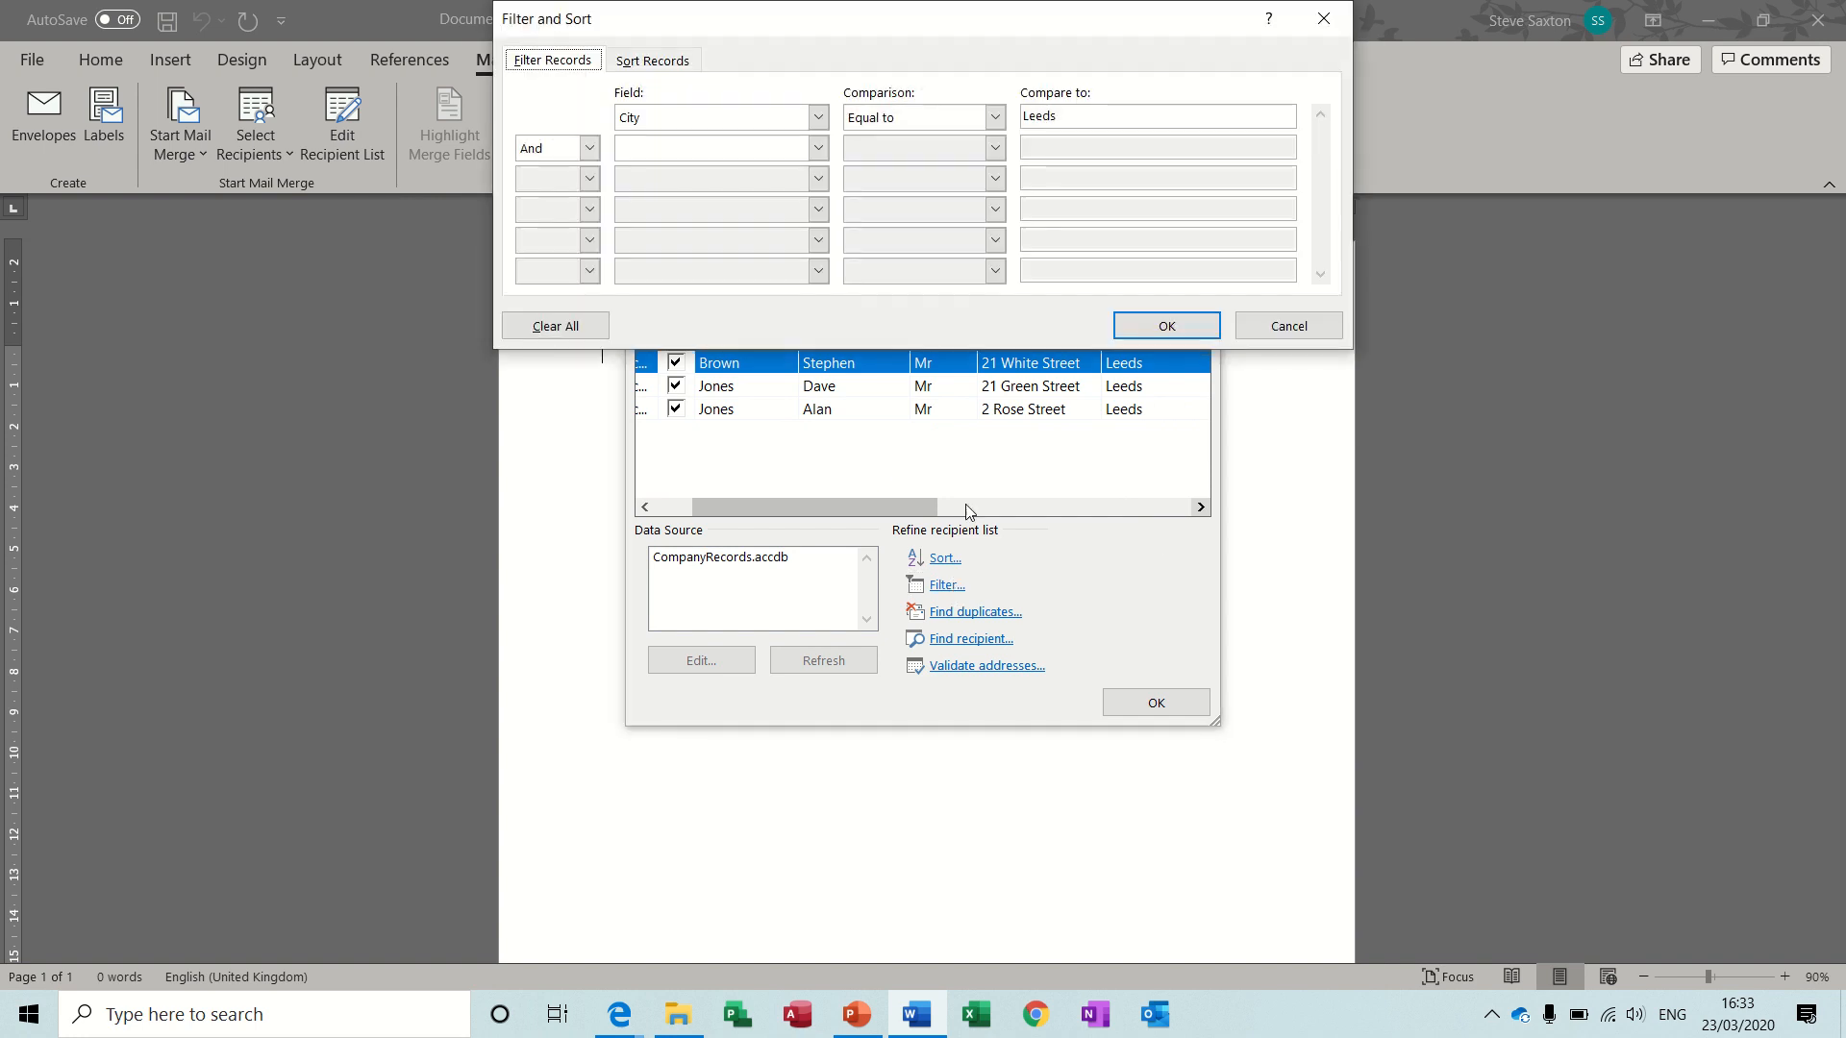
click(819, 120)
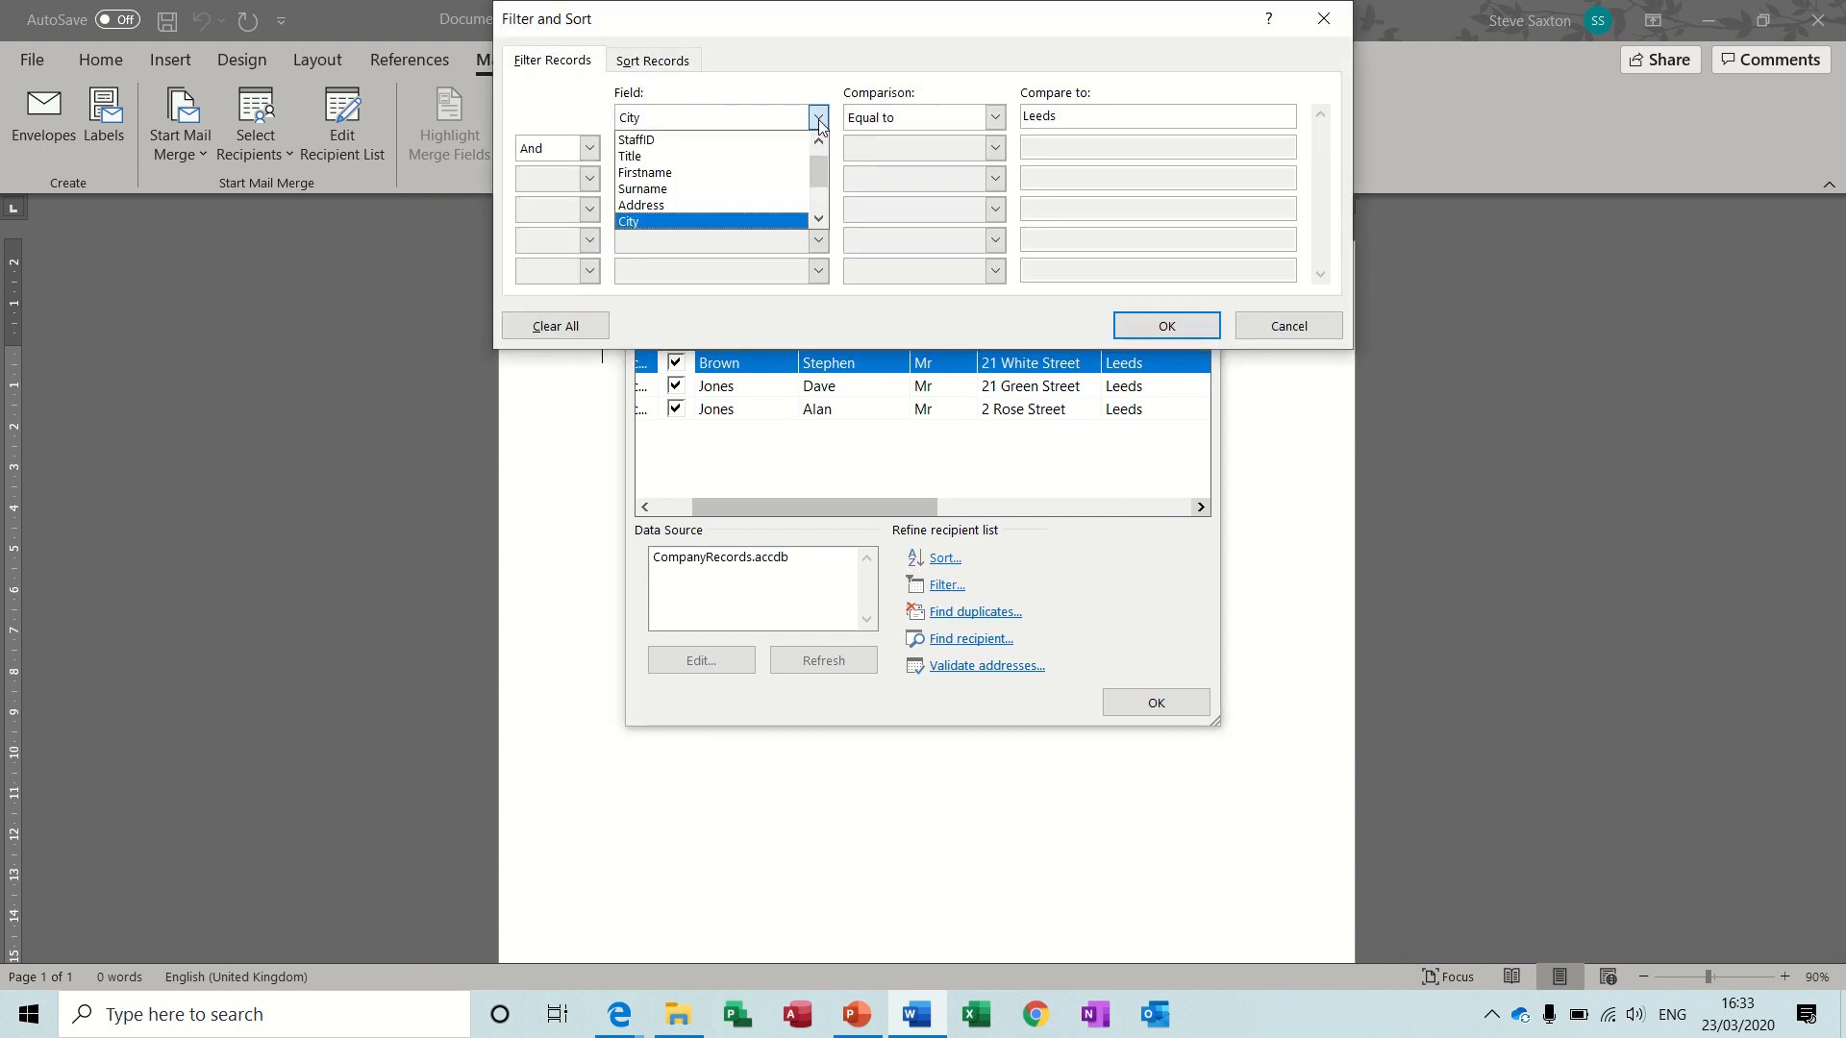
click(818, 139)
click(758, 142)
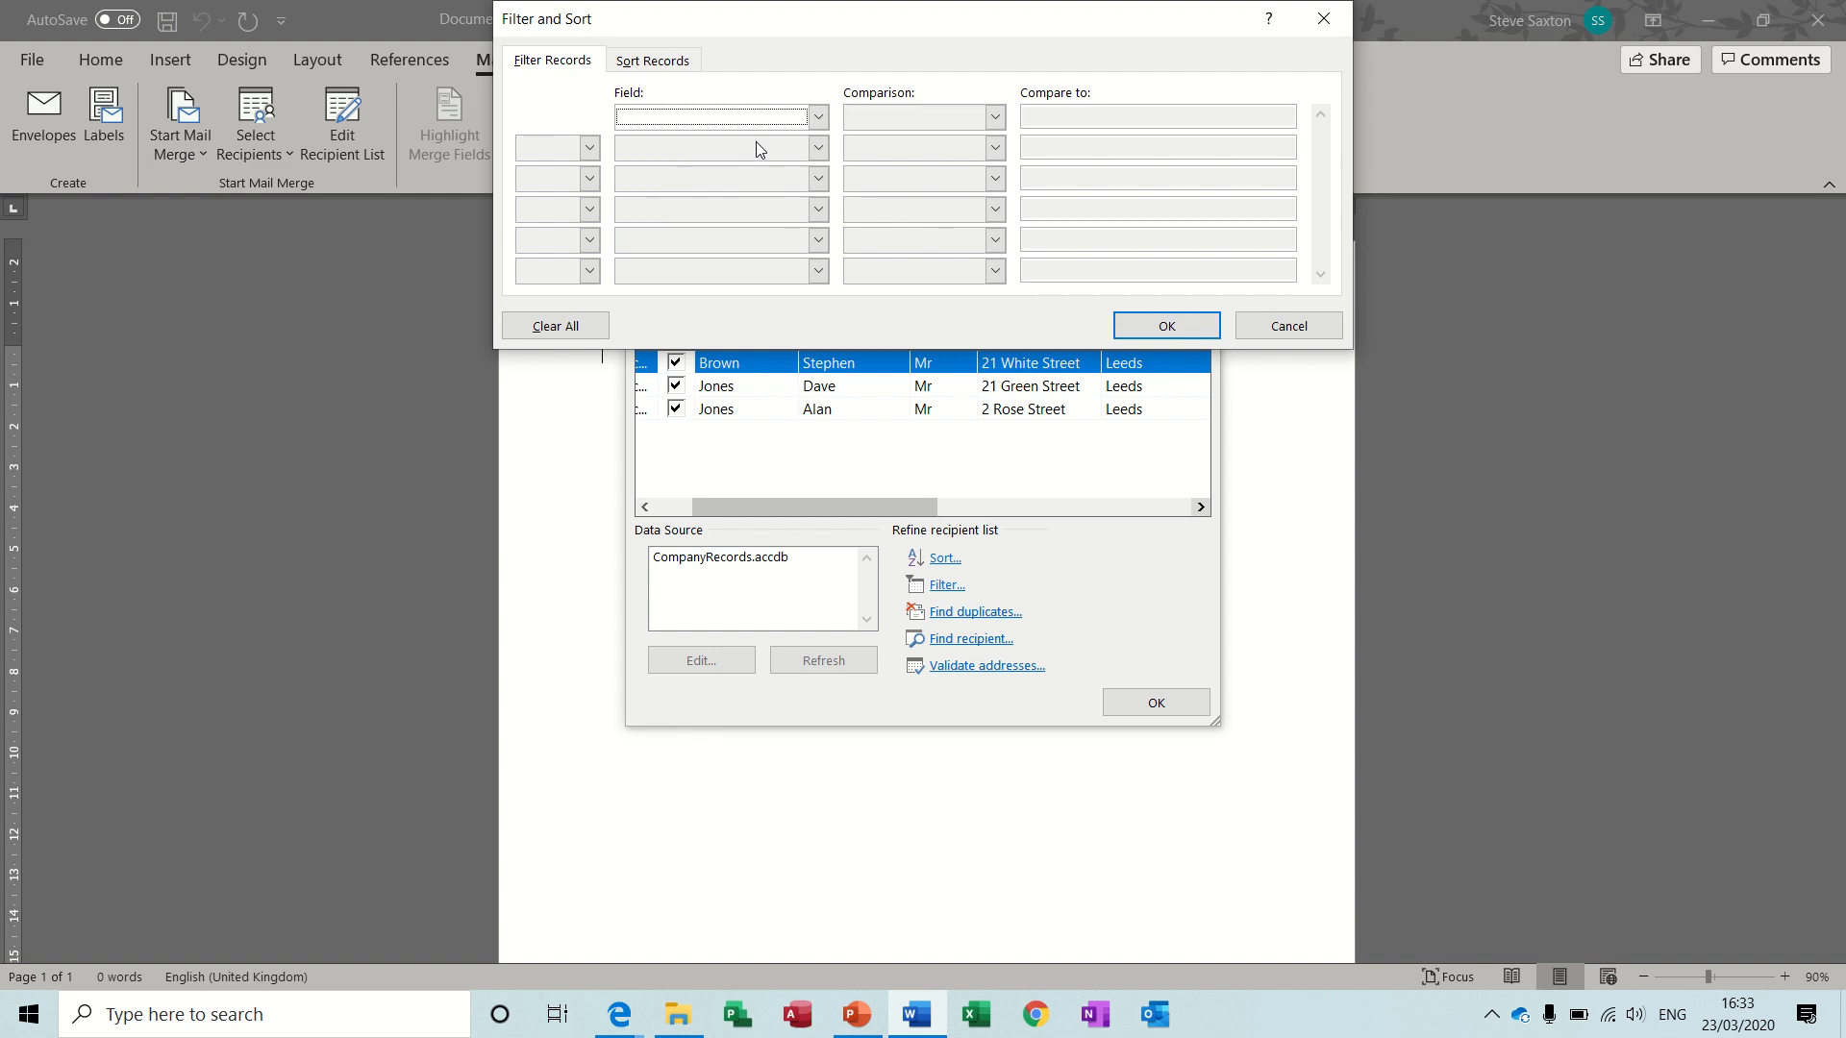
click(1165, 325)
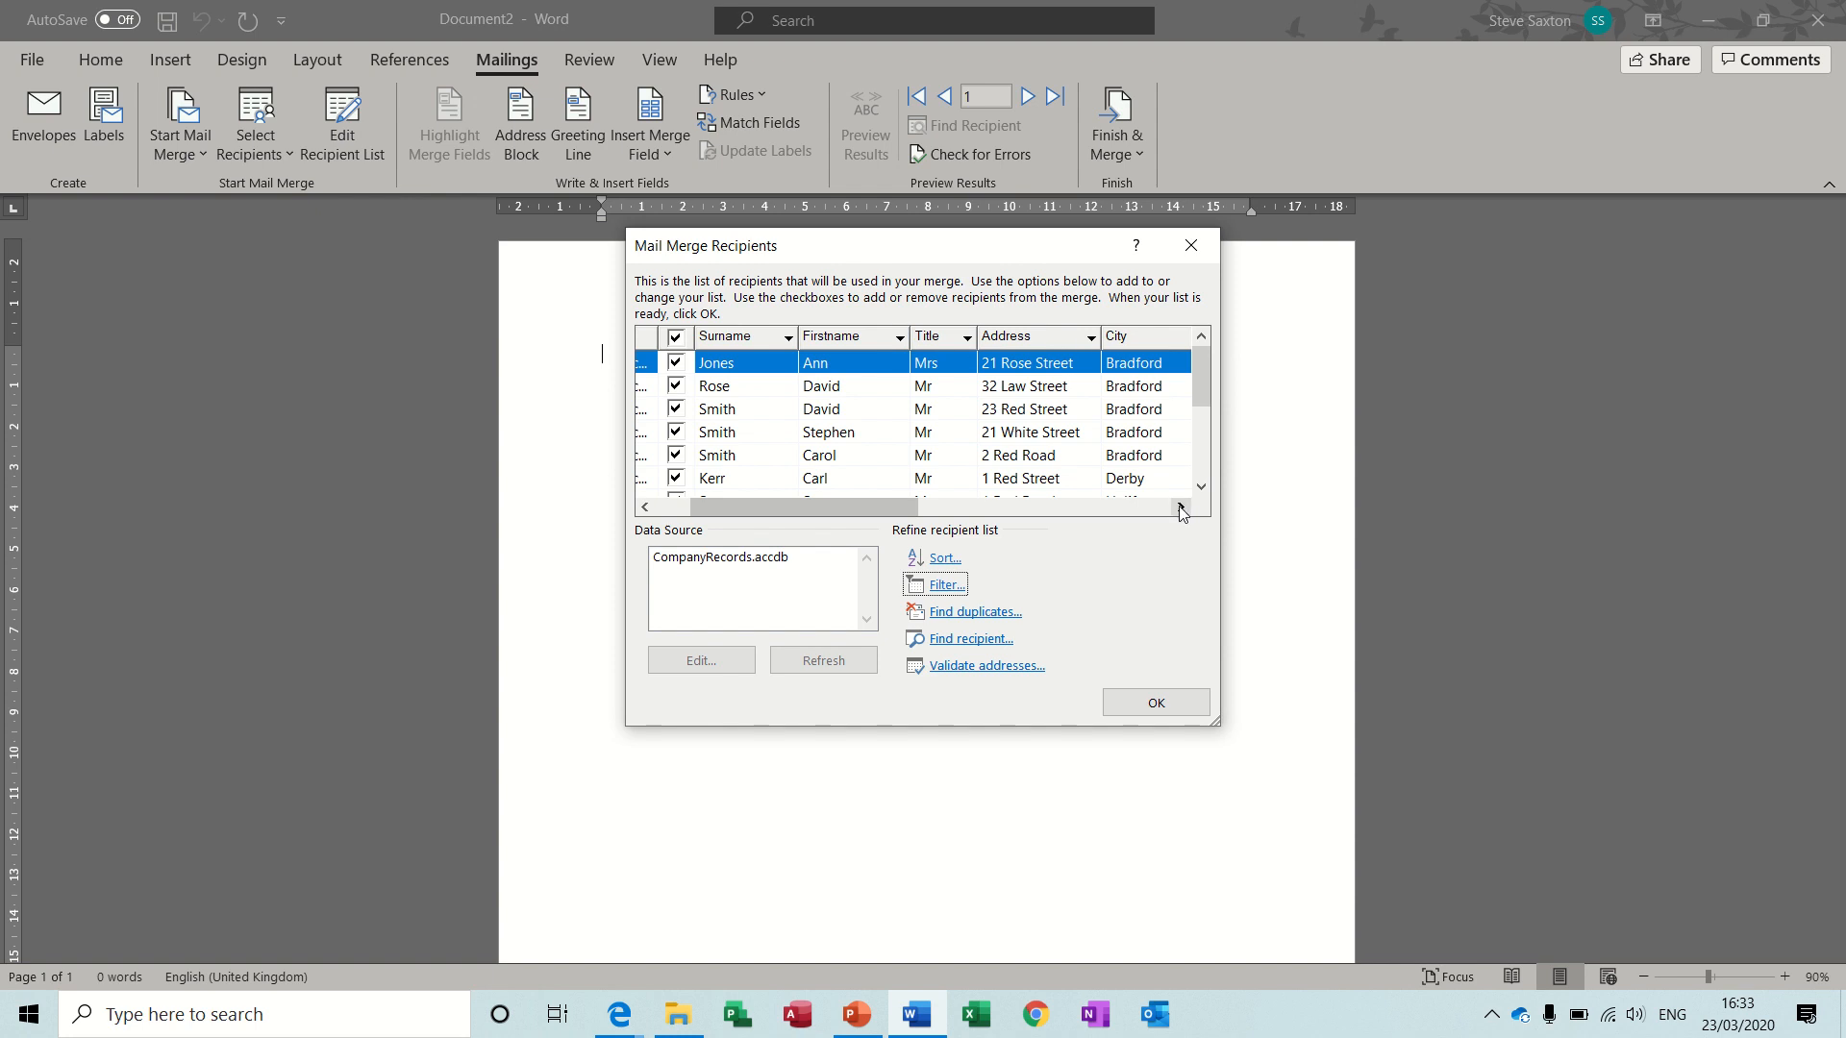
Step: Filter the recipients to Bradford directly from the City column, and reset that column to (All)
drag(1181, 508, 1181, 507)
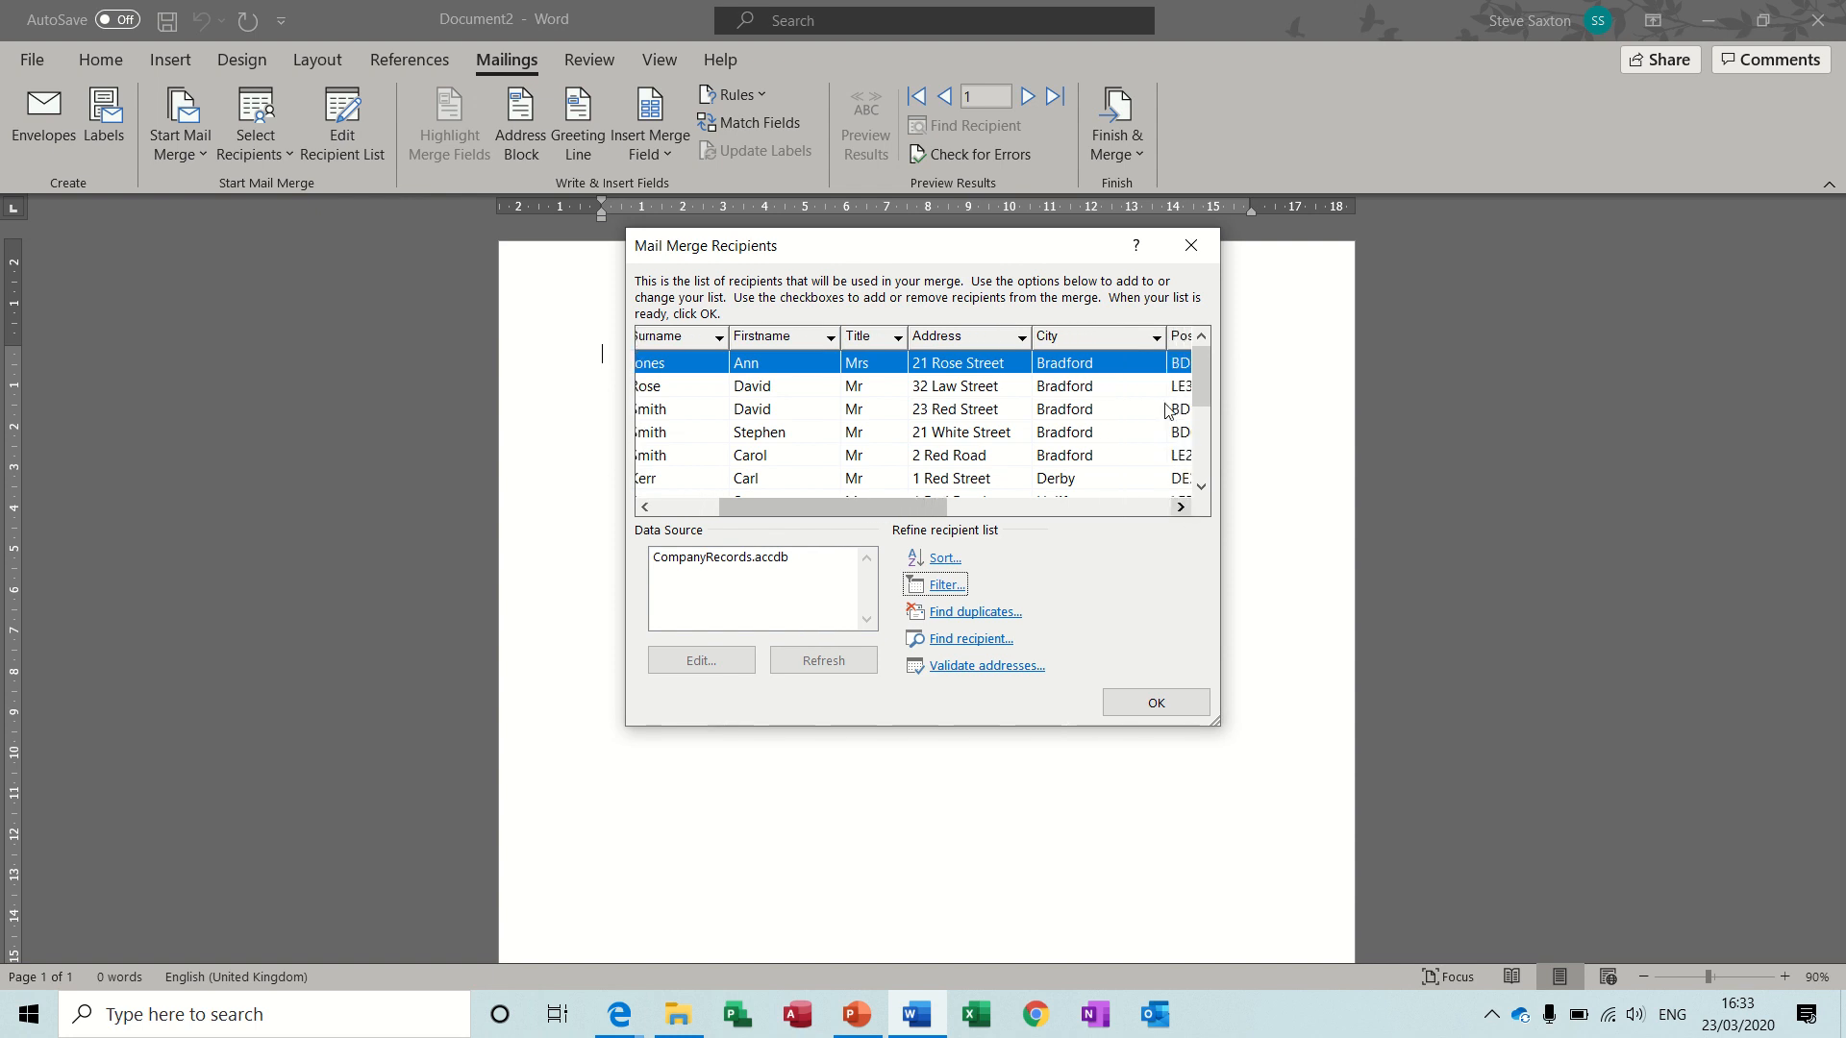
click(1155, 337)
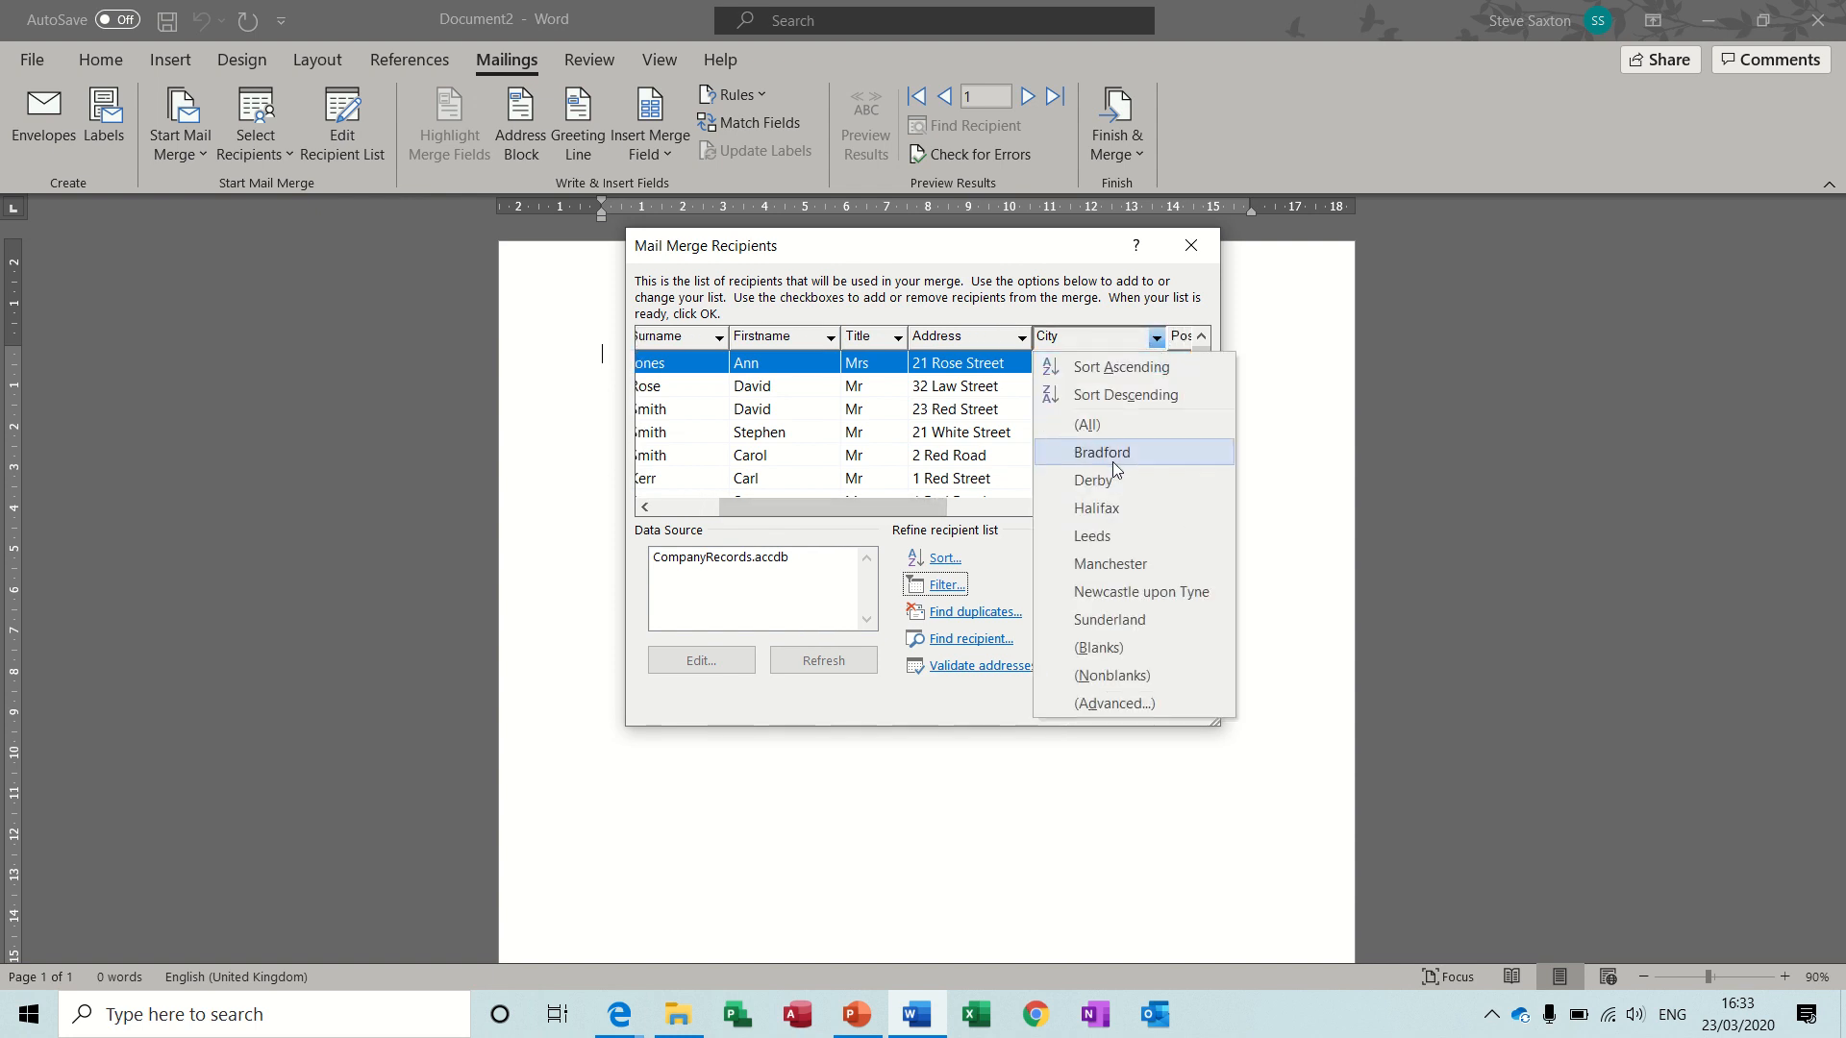
click(1110, 452)
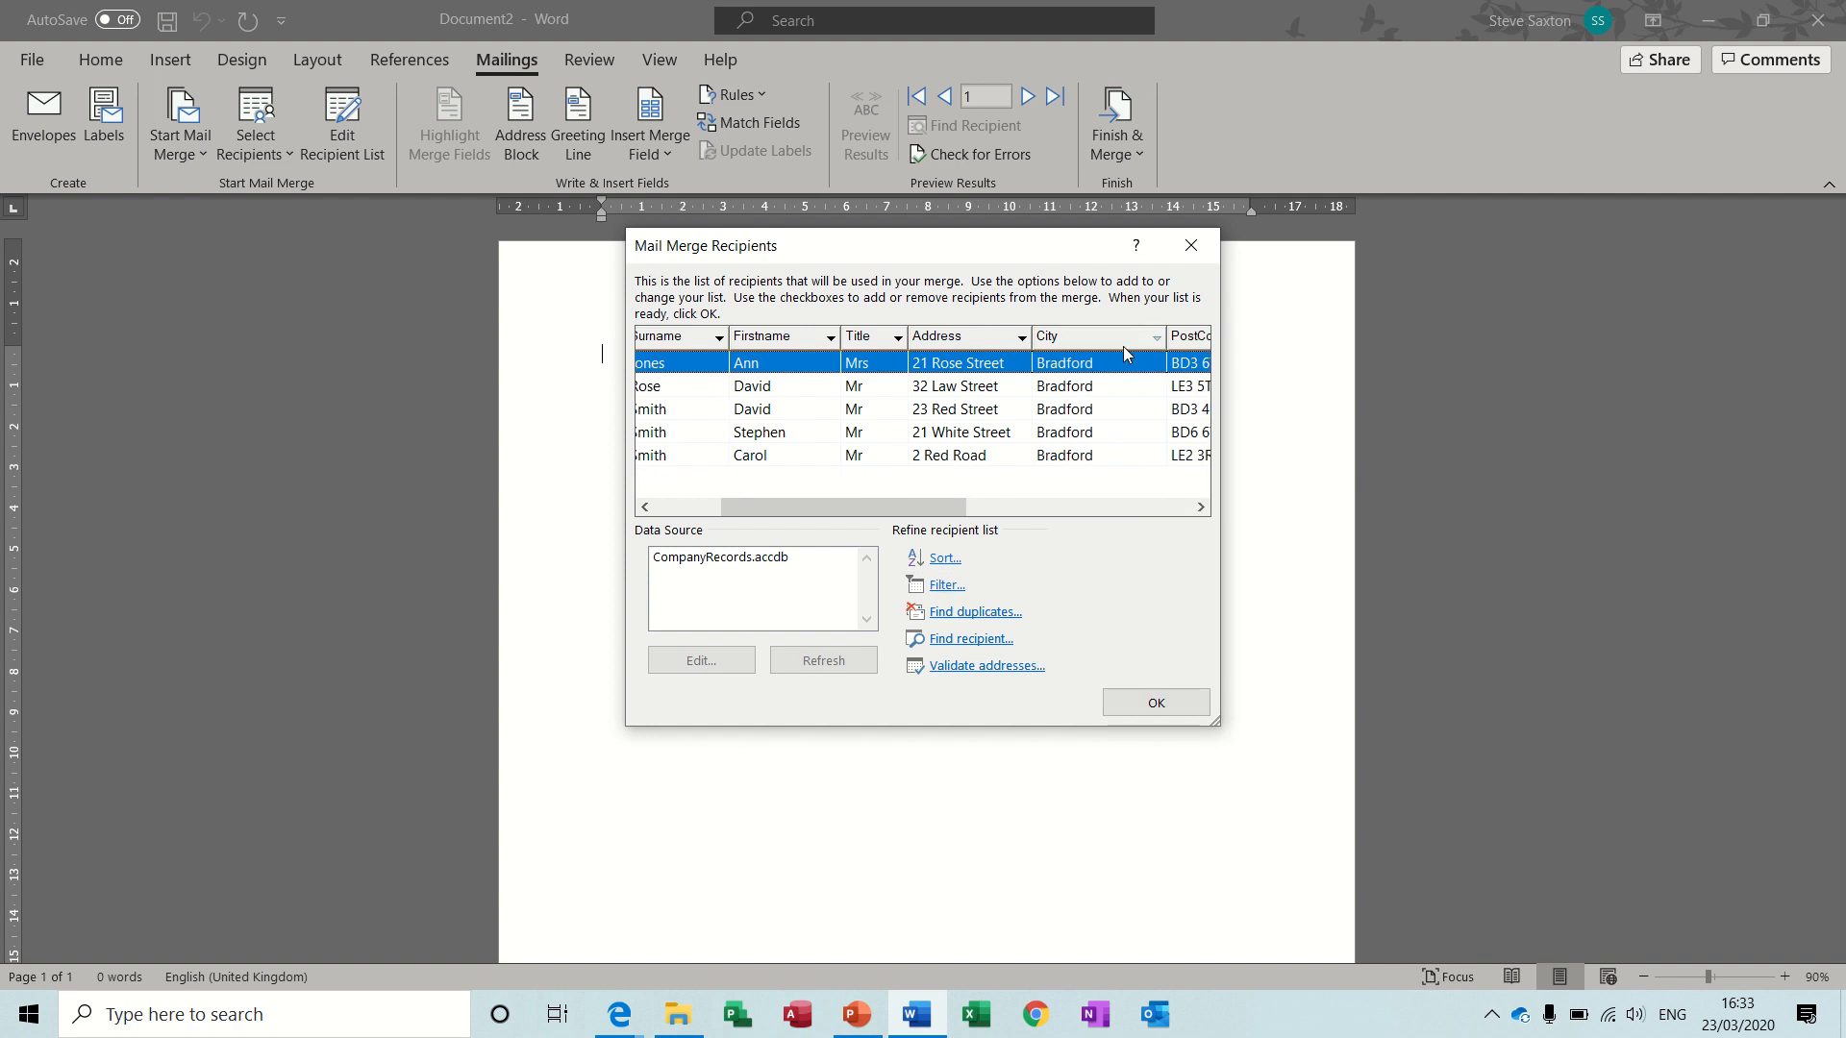
click(1156, 337)
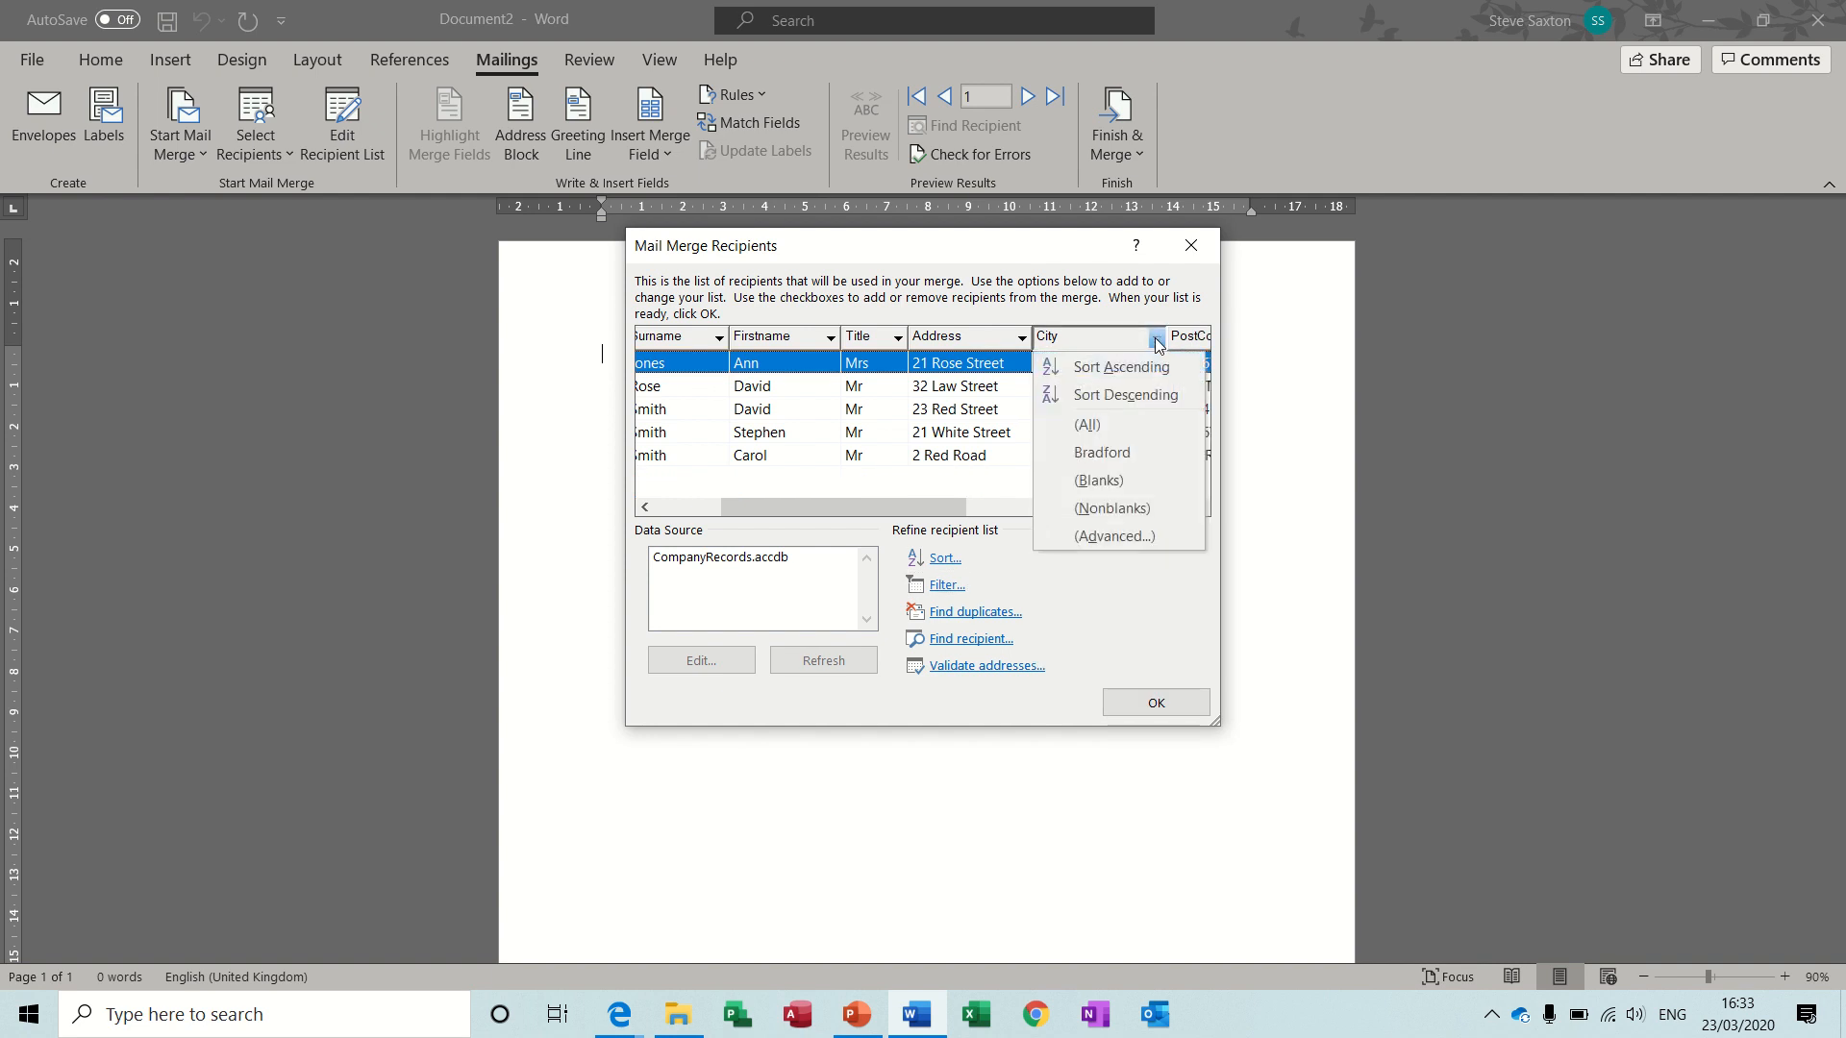
click(1094, 423)
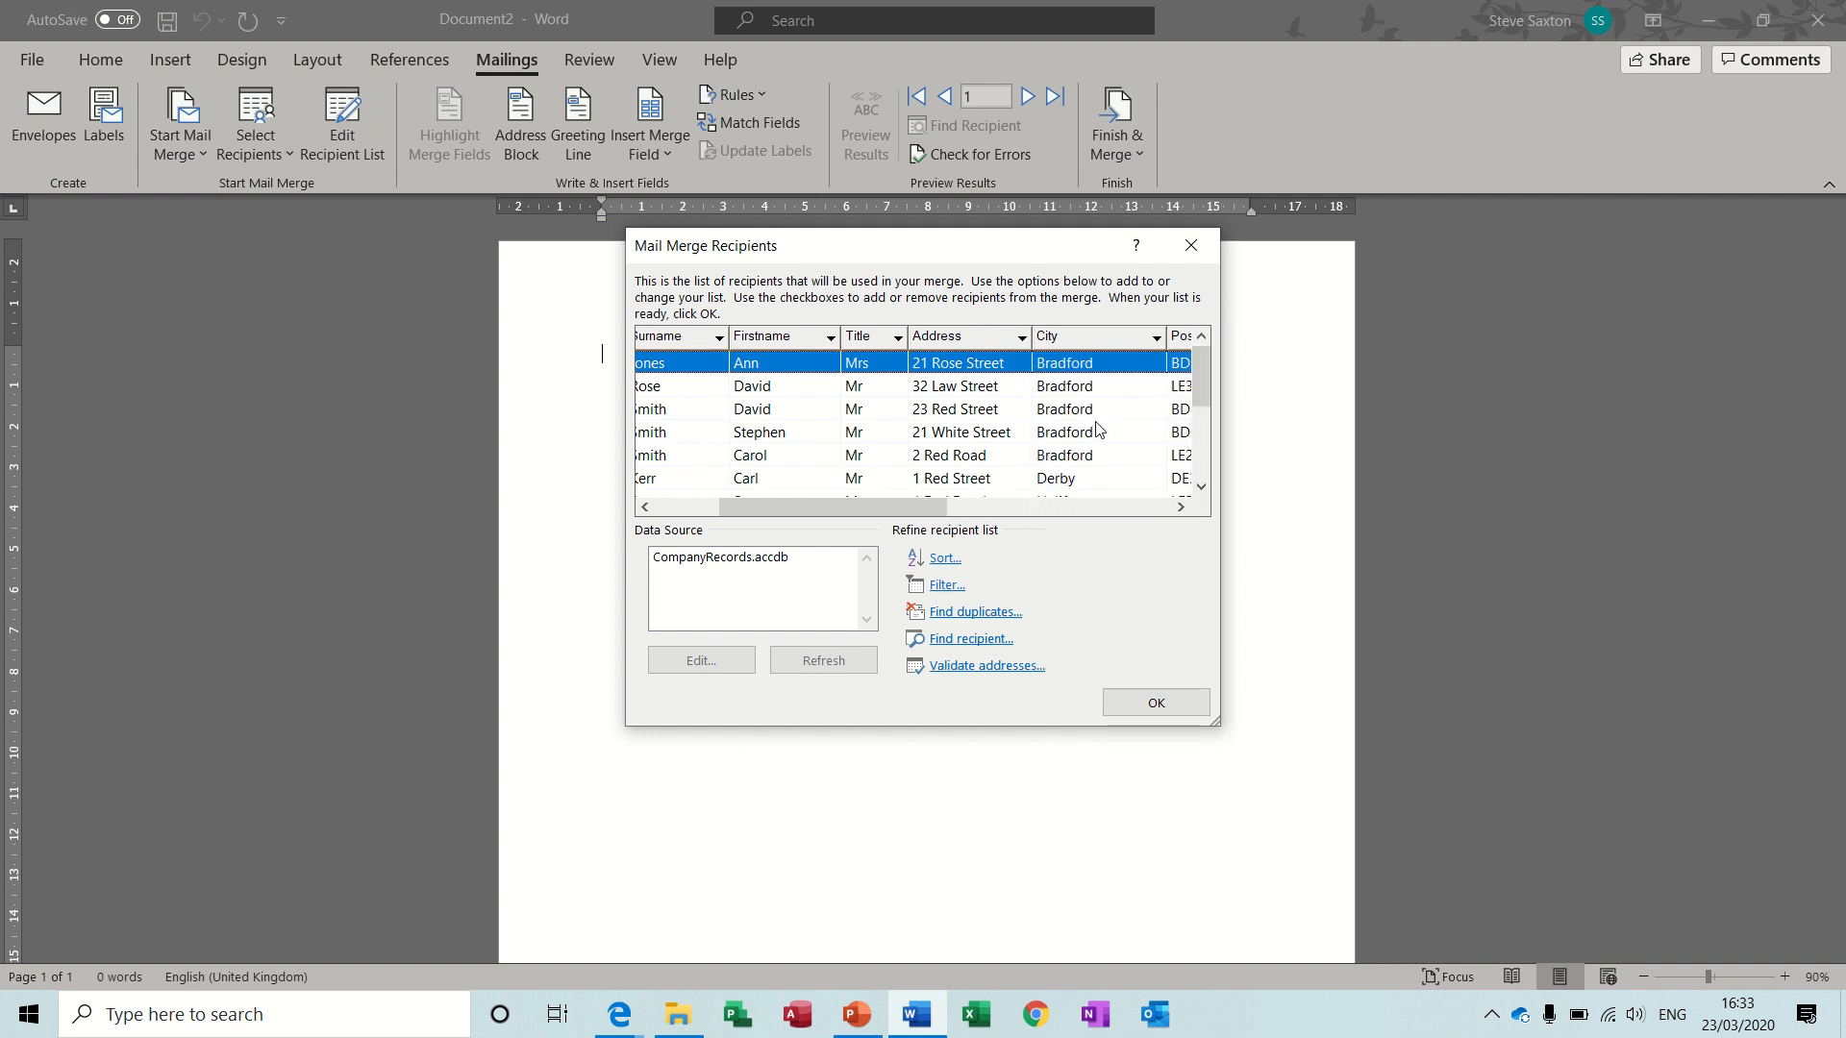
Step: Filter the recipients to Leeds directly from the City column, and restore all cities
click(1155, 337)
click(1096, 535)
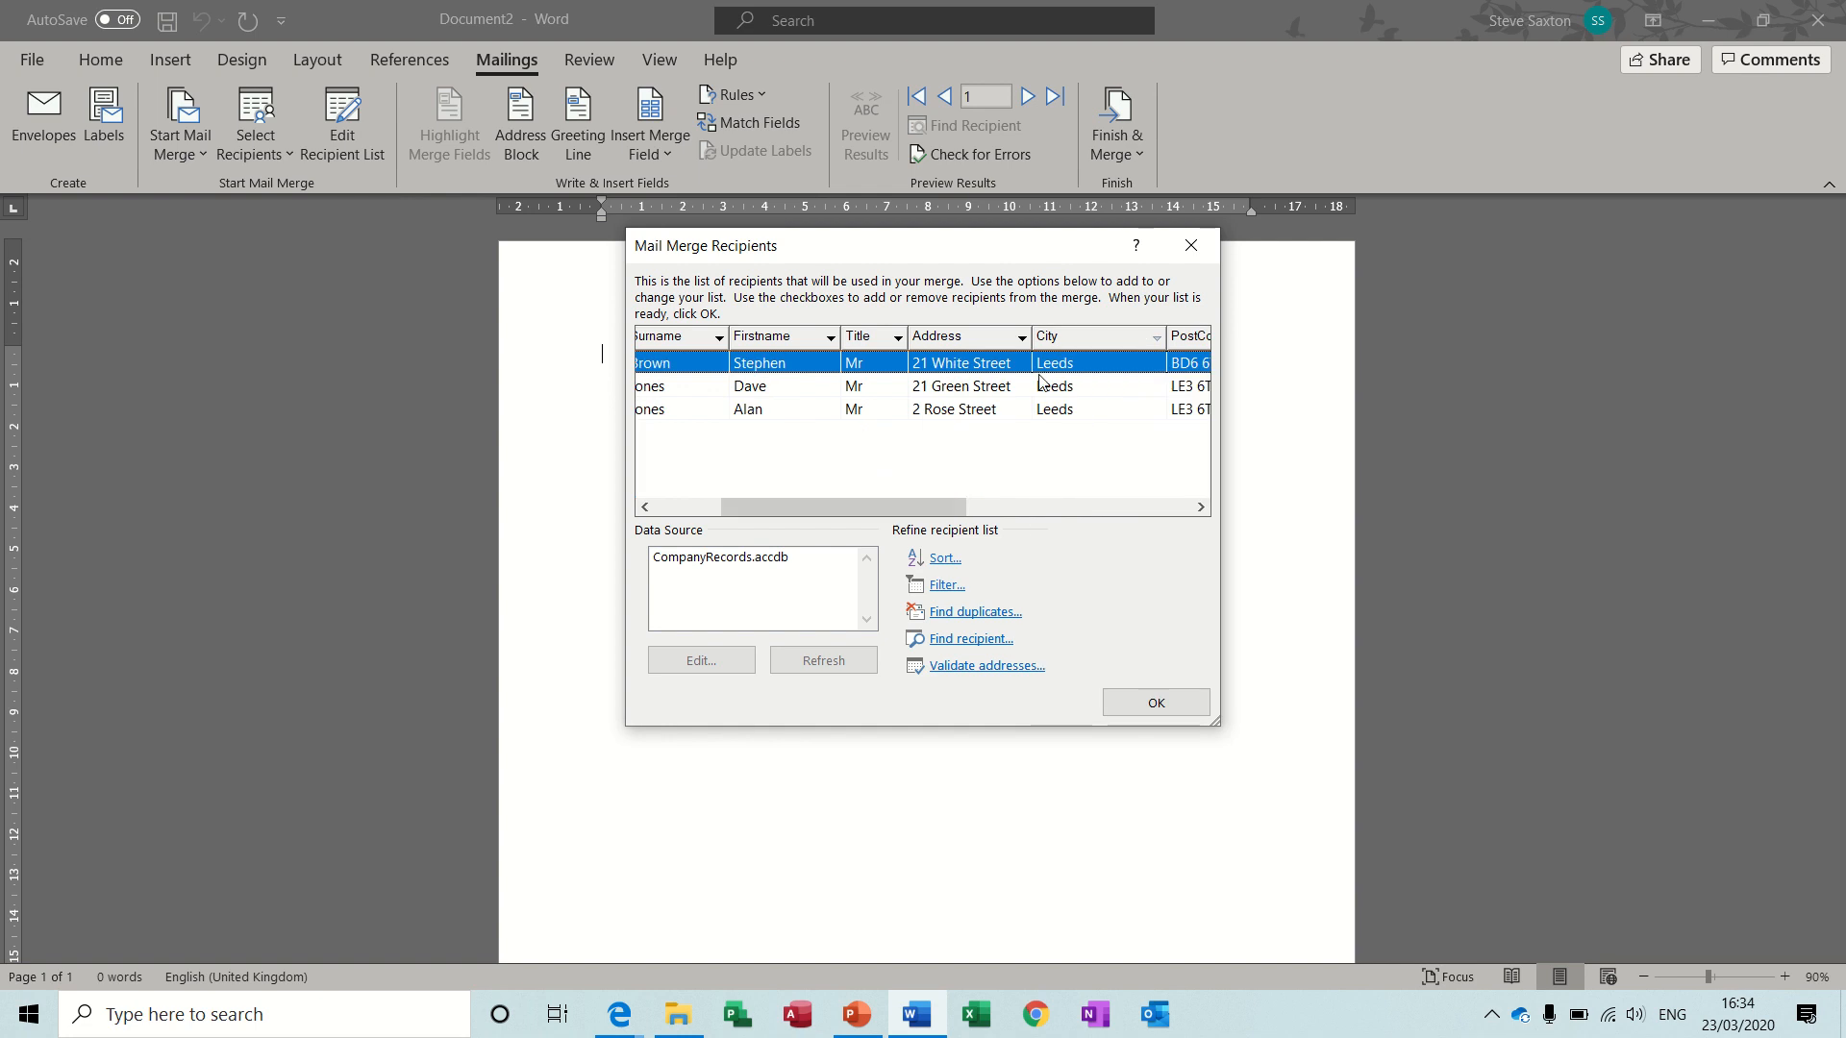
click(1158, 338)
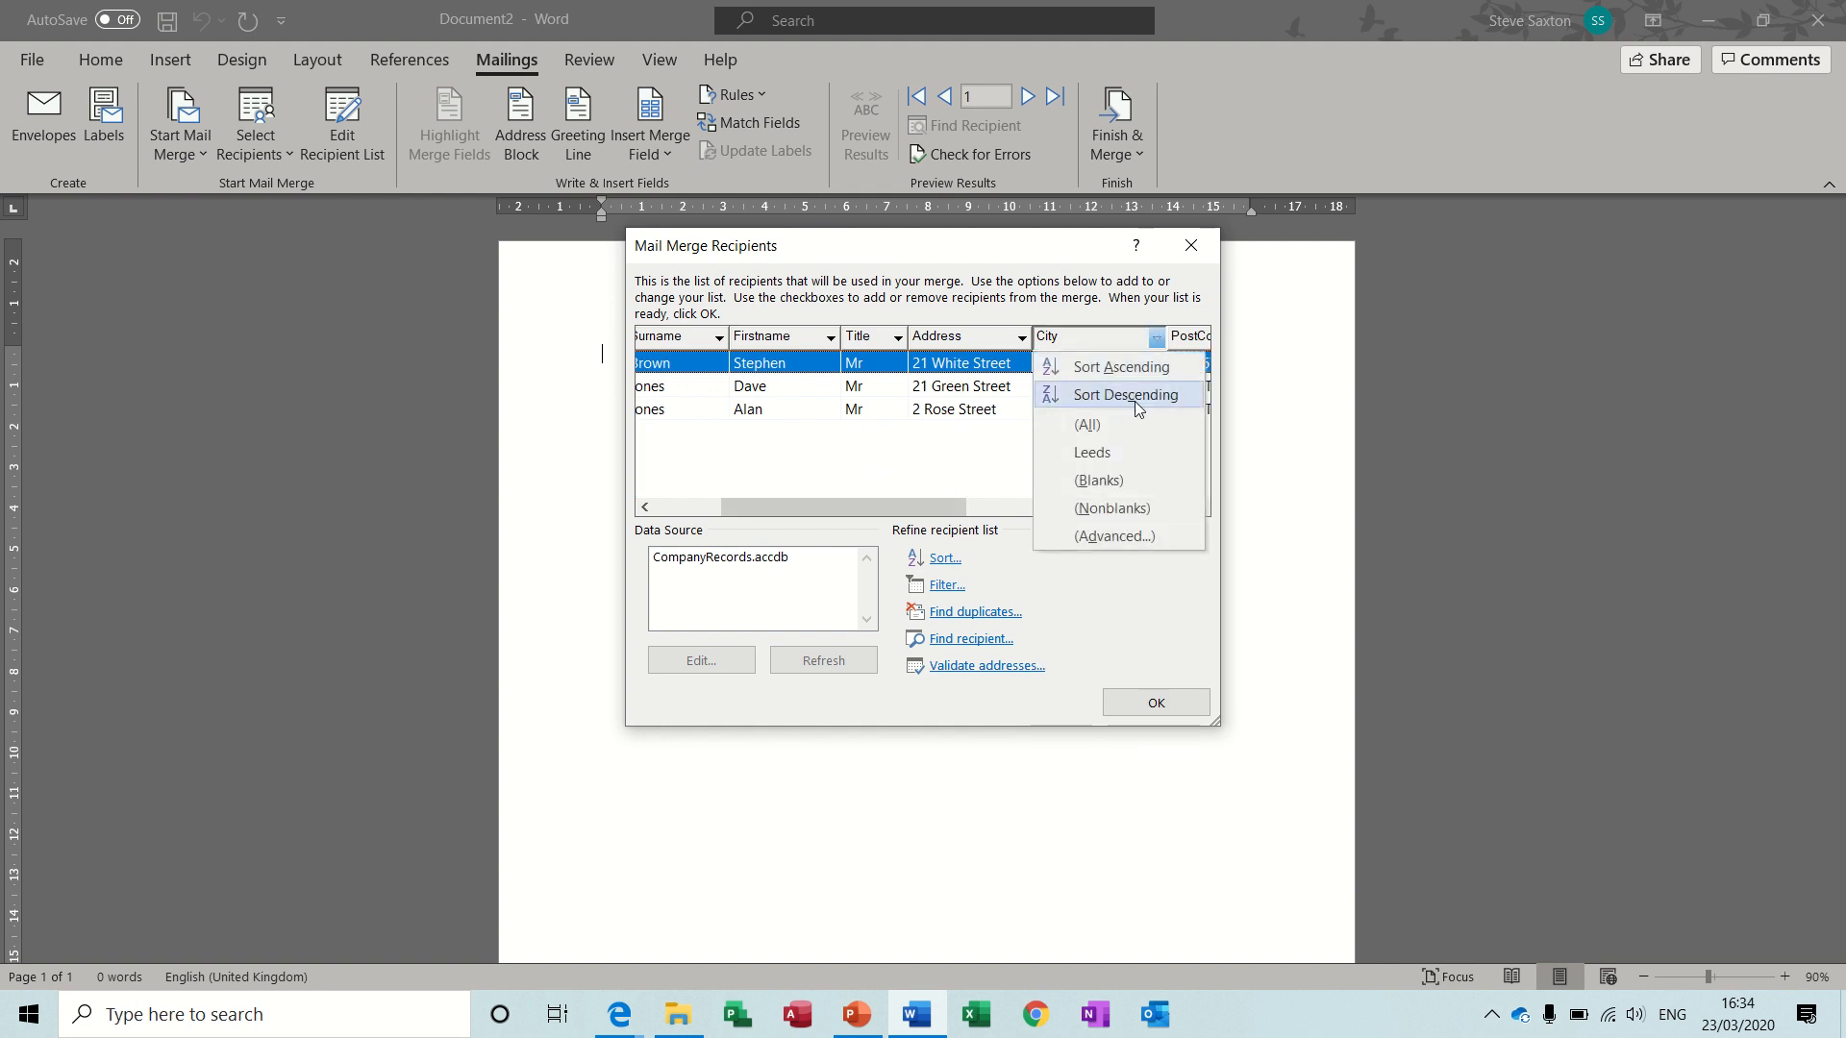
click(1121, 424)
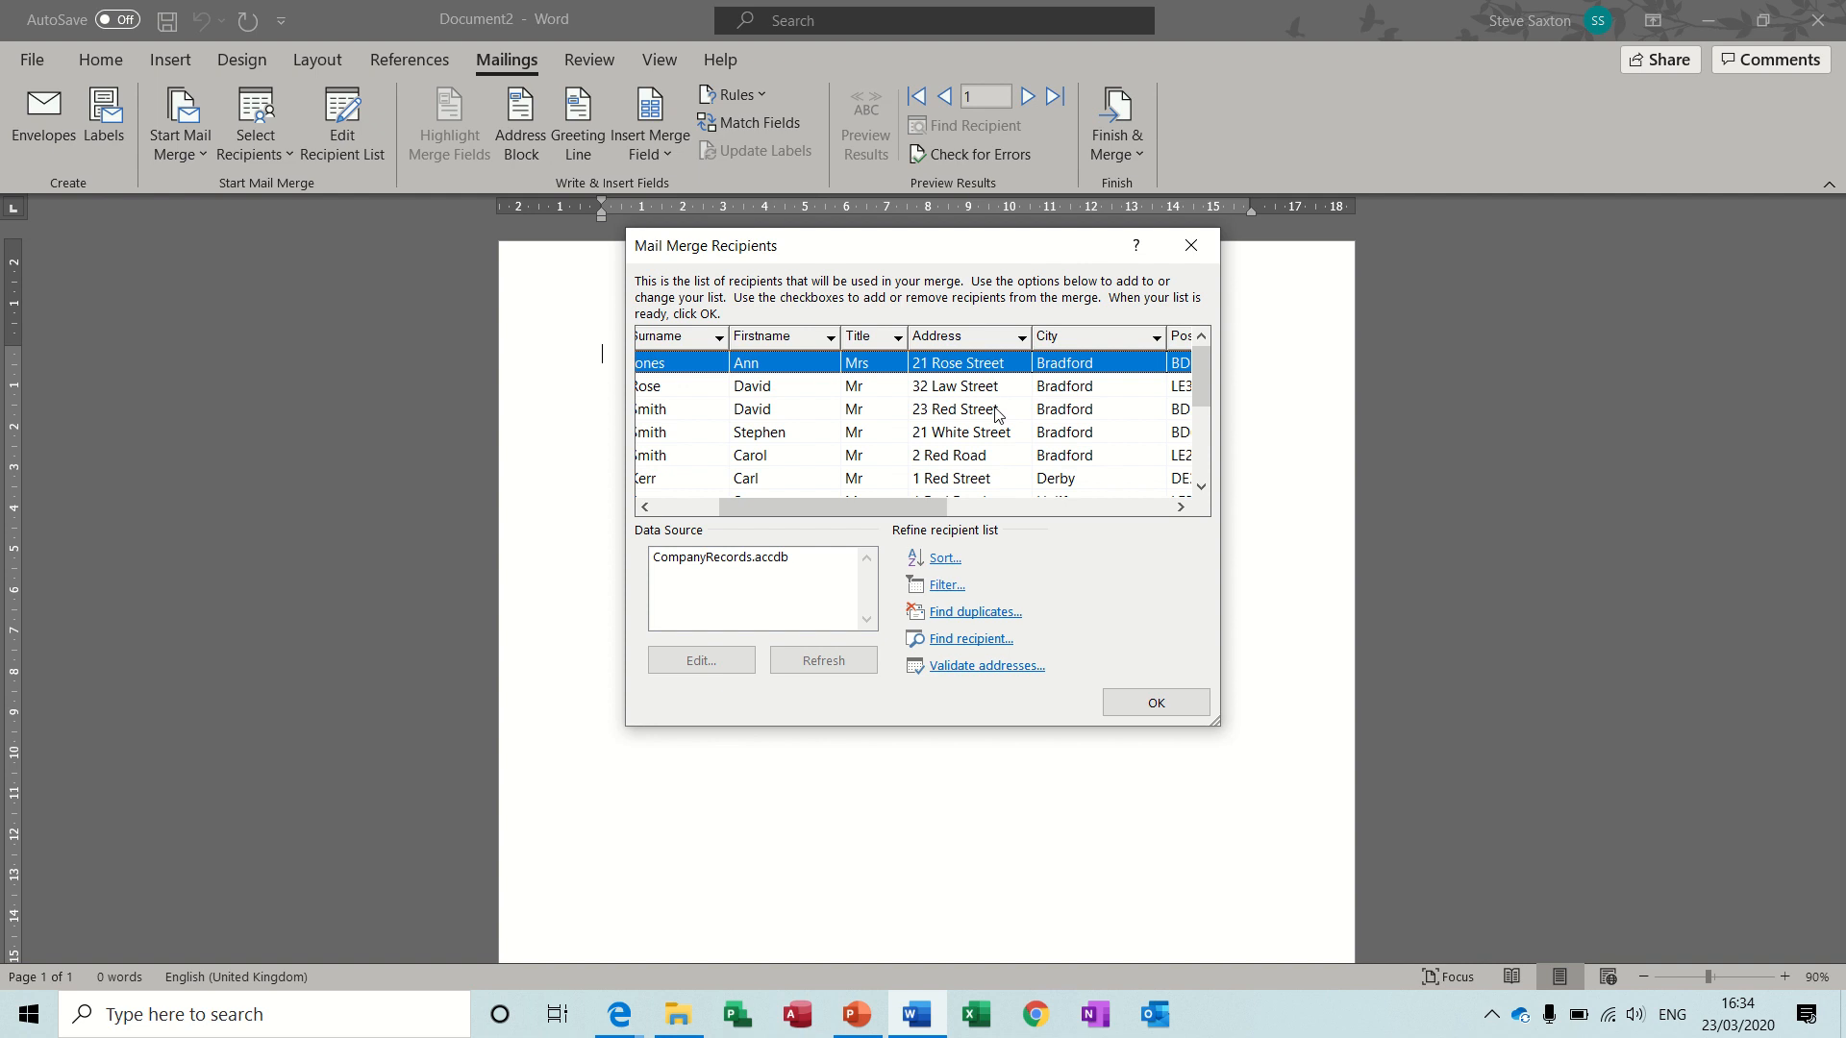
Step: Open the CompanyRecords.accdb data source for editing and add a new entry with StaffID 14
click(694, 559)
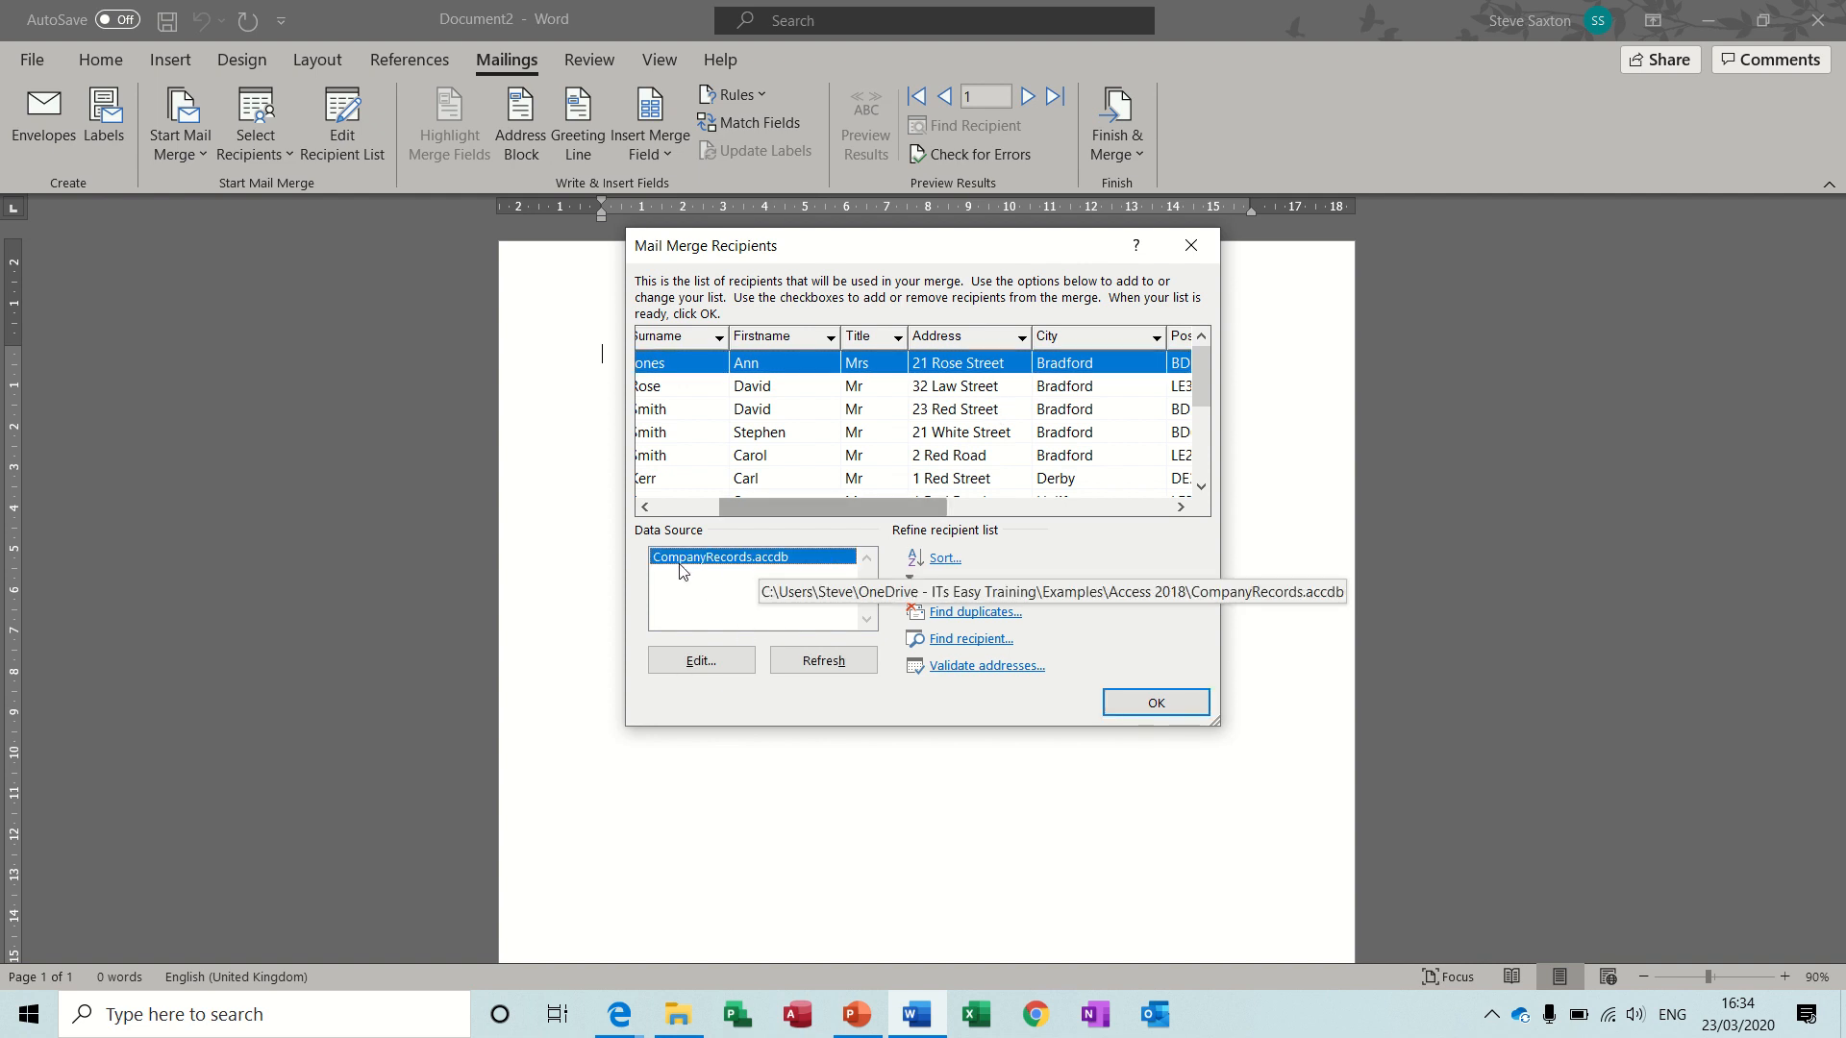
click(699, 668)
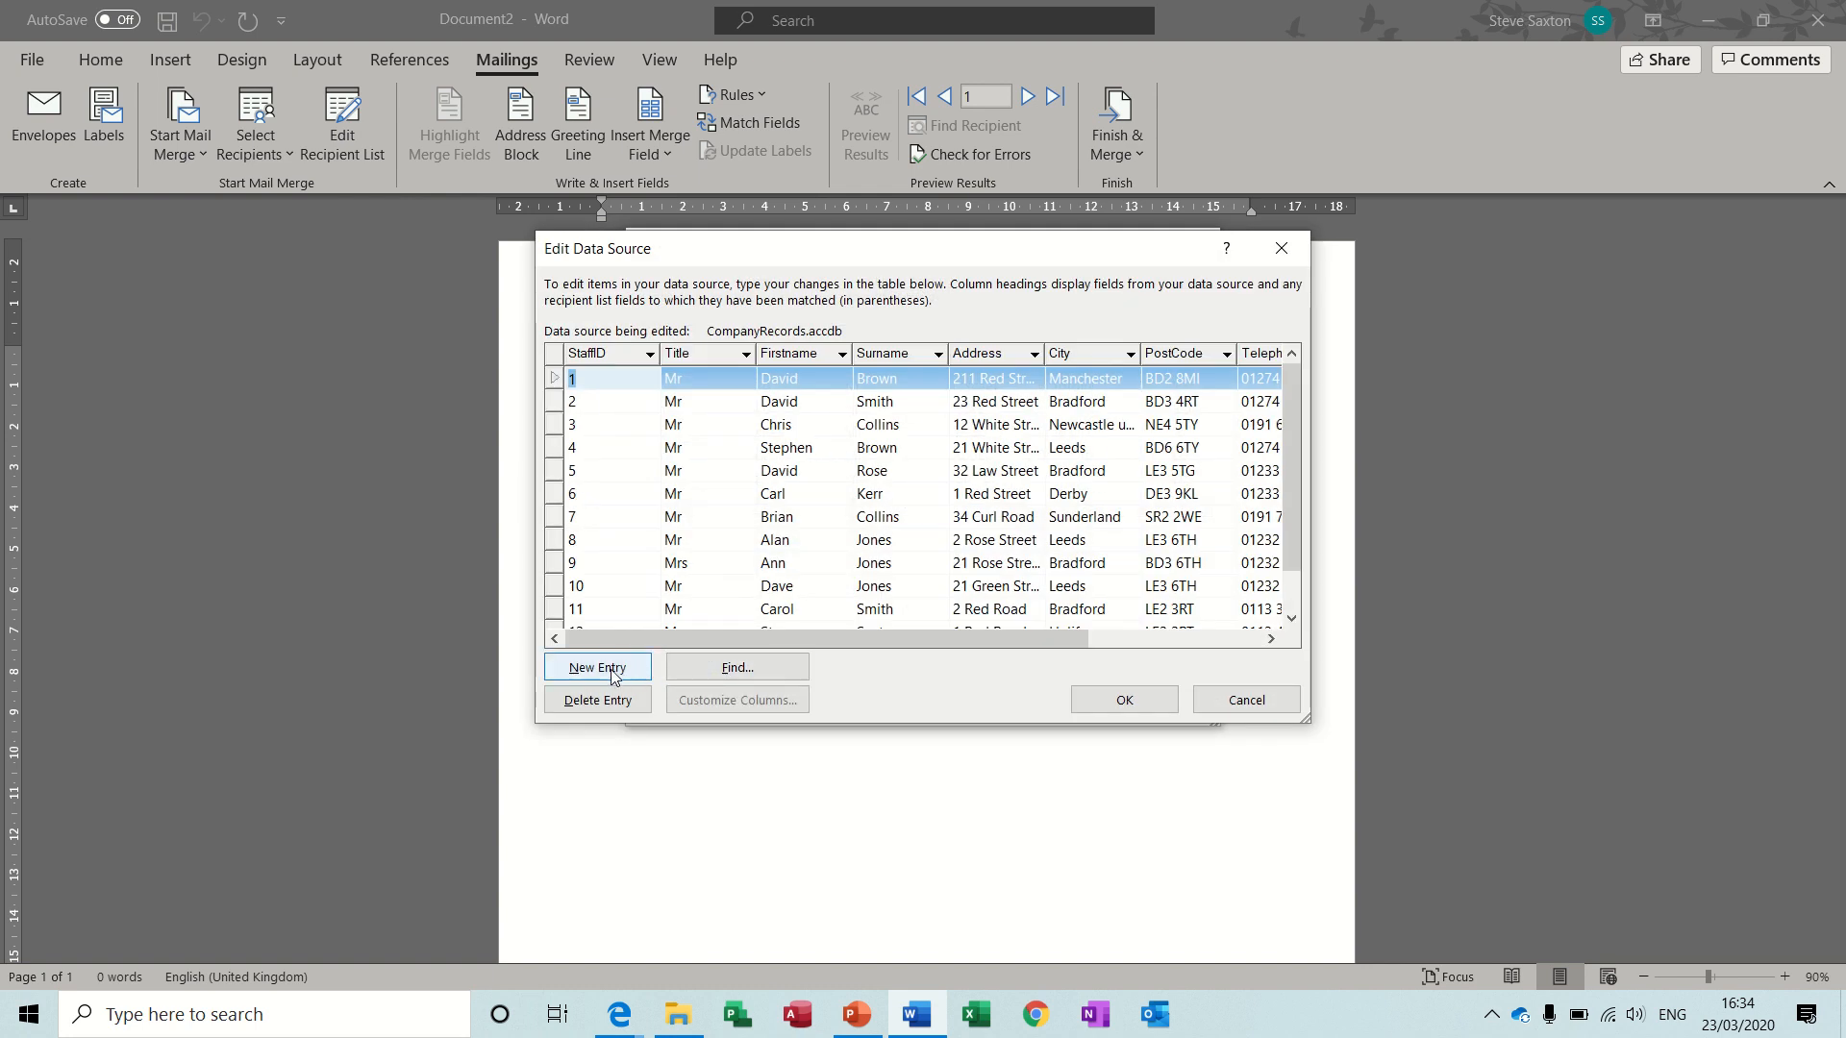
click(604, 669)
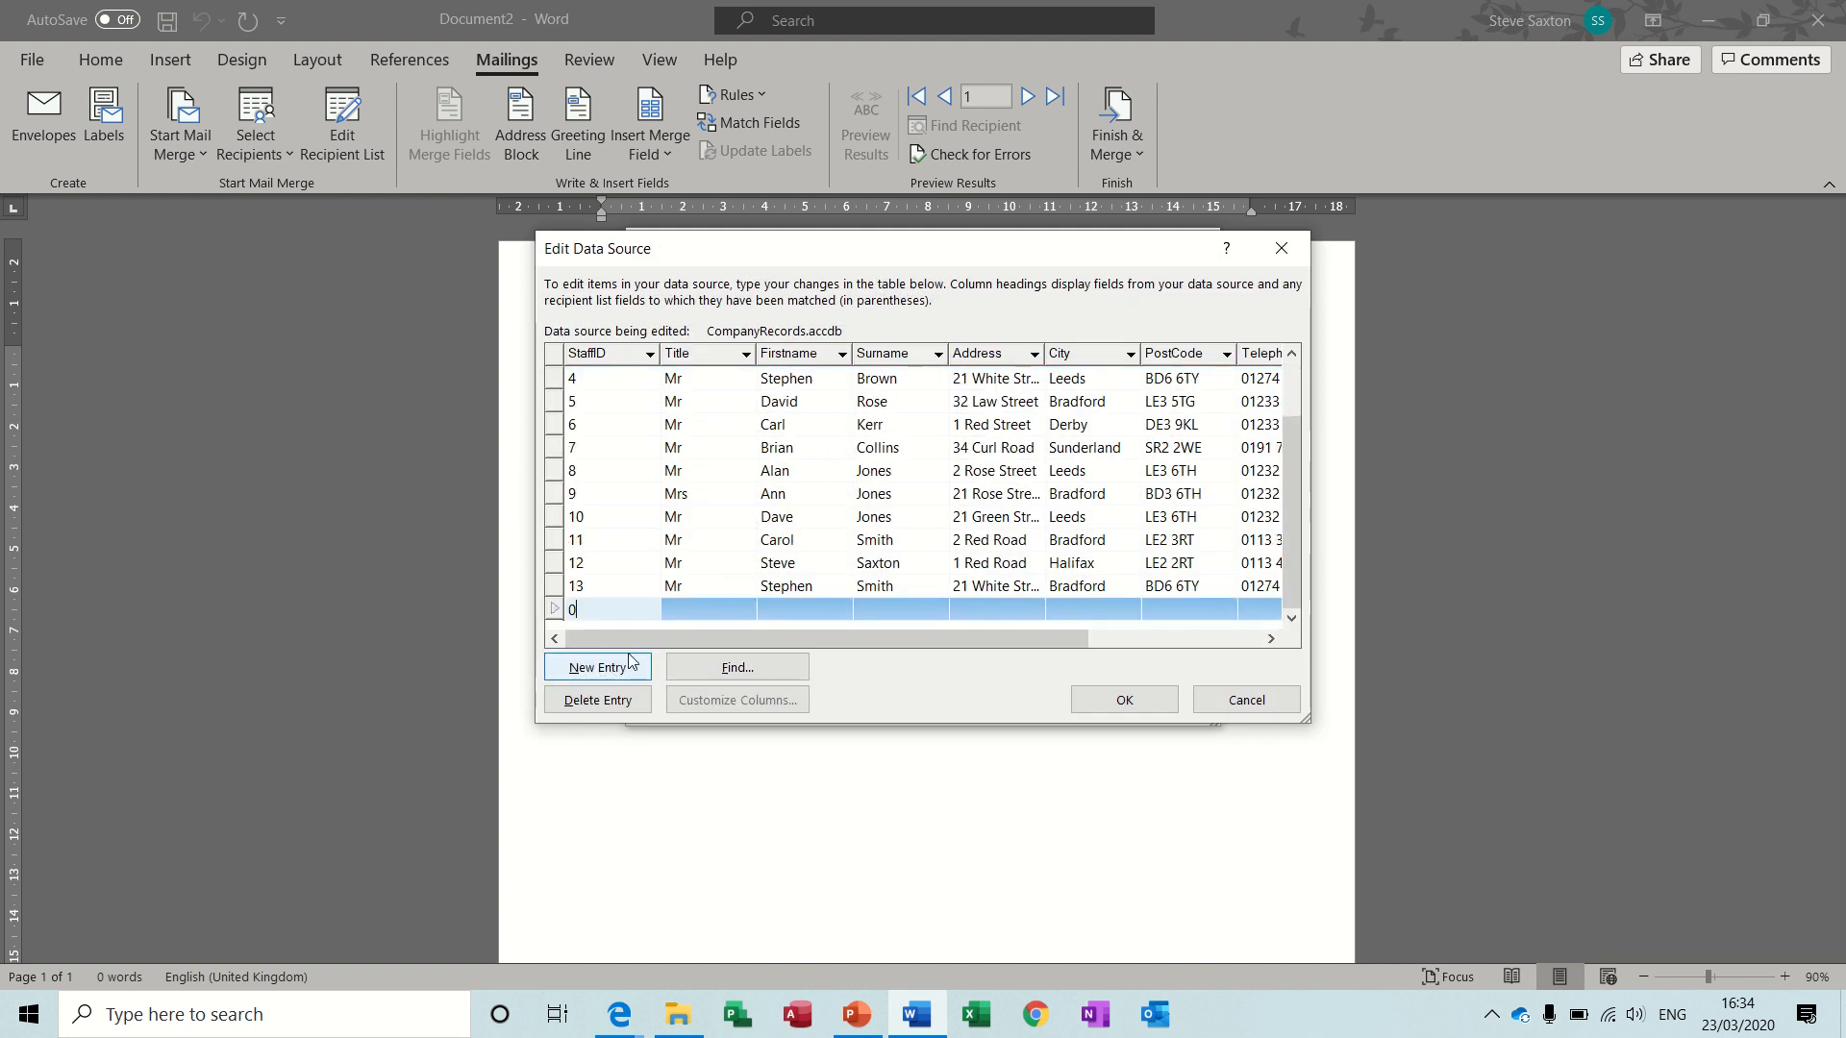
drag(581, 607, 567, 616)
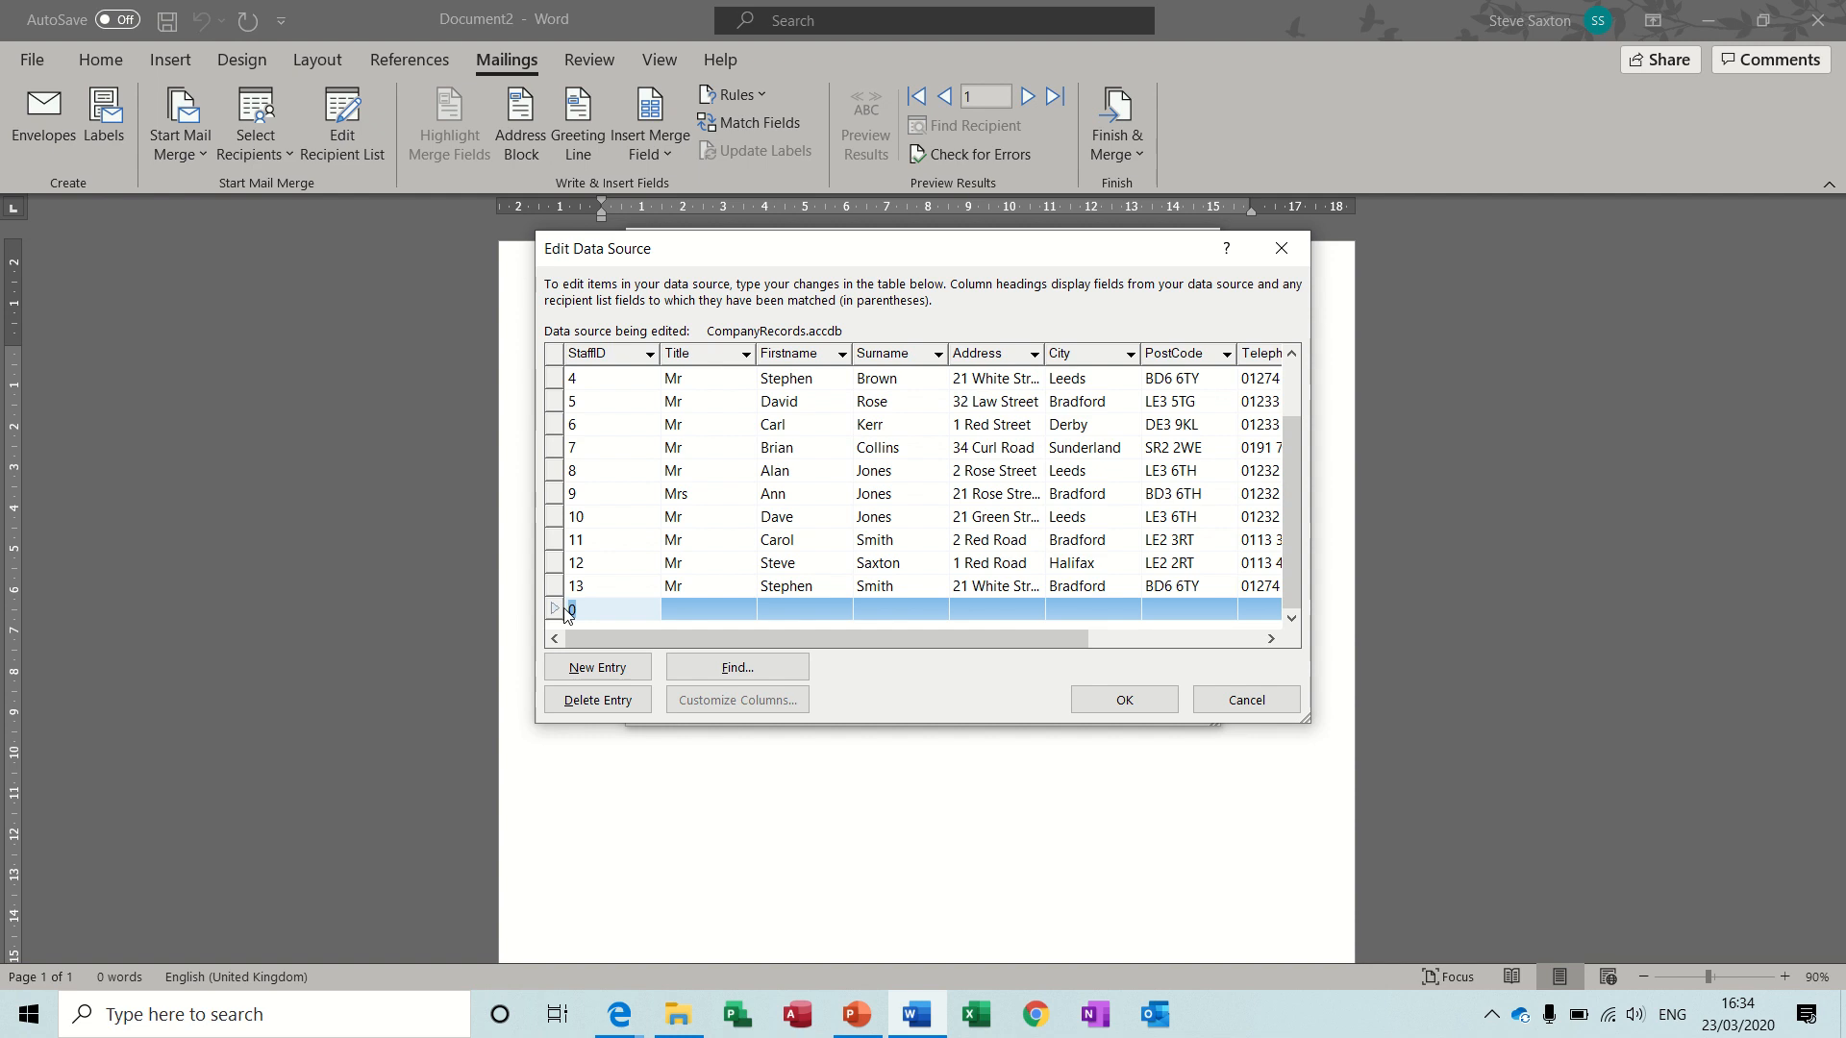
key(Tab)
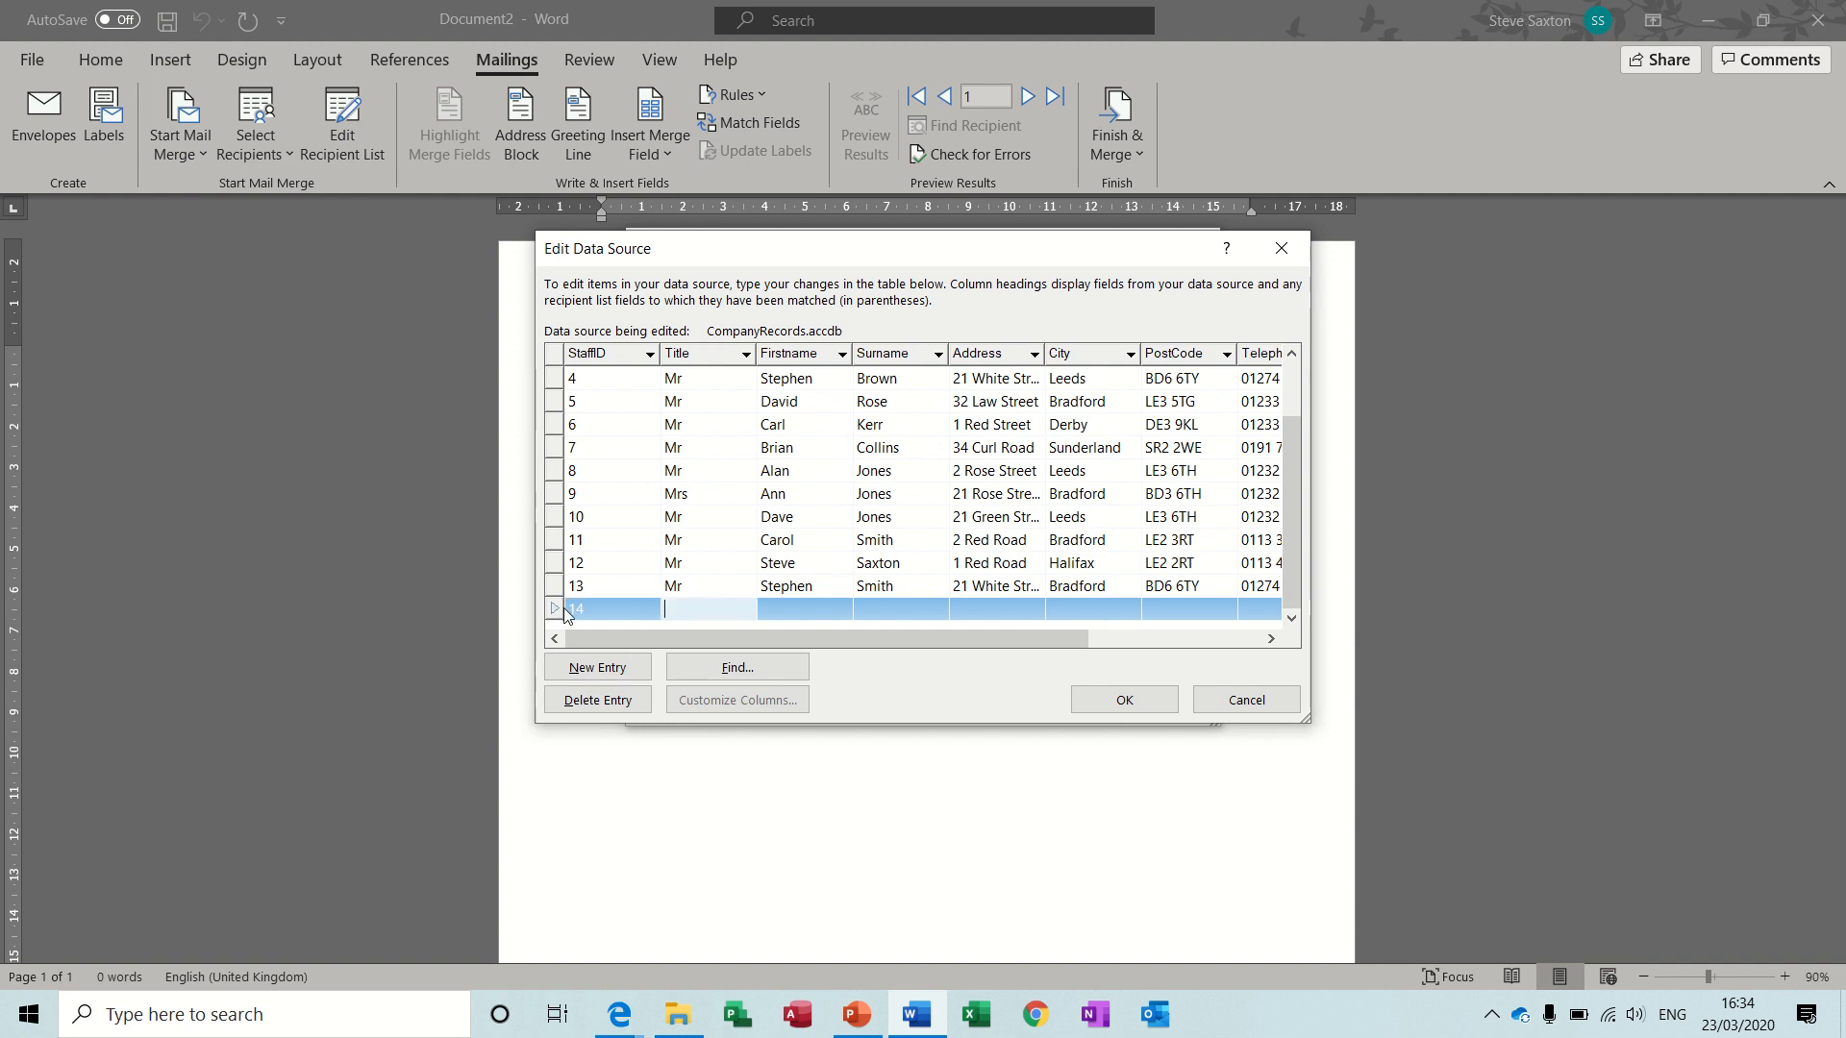
Step: Fill in entry 14 with the title Mrs and the contact's first name, surname, street address, city and postcode
text(Mrs)
key(Tab)
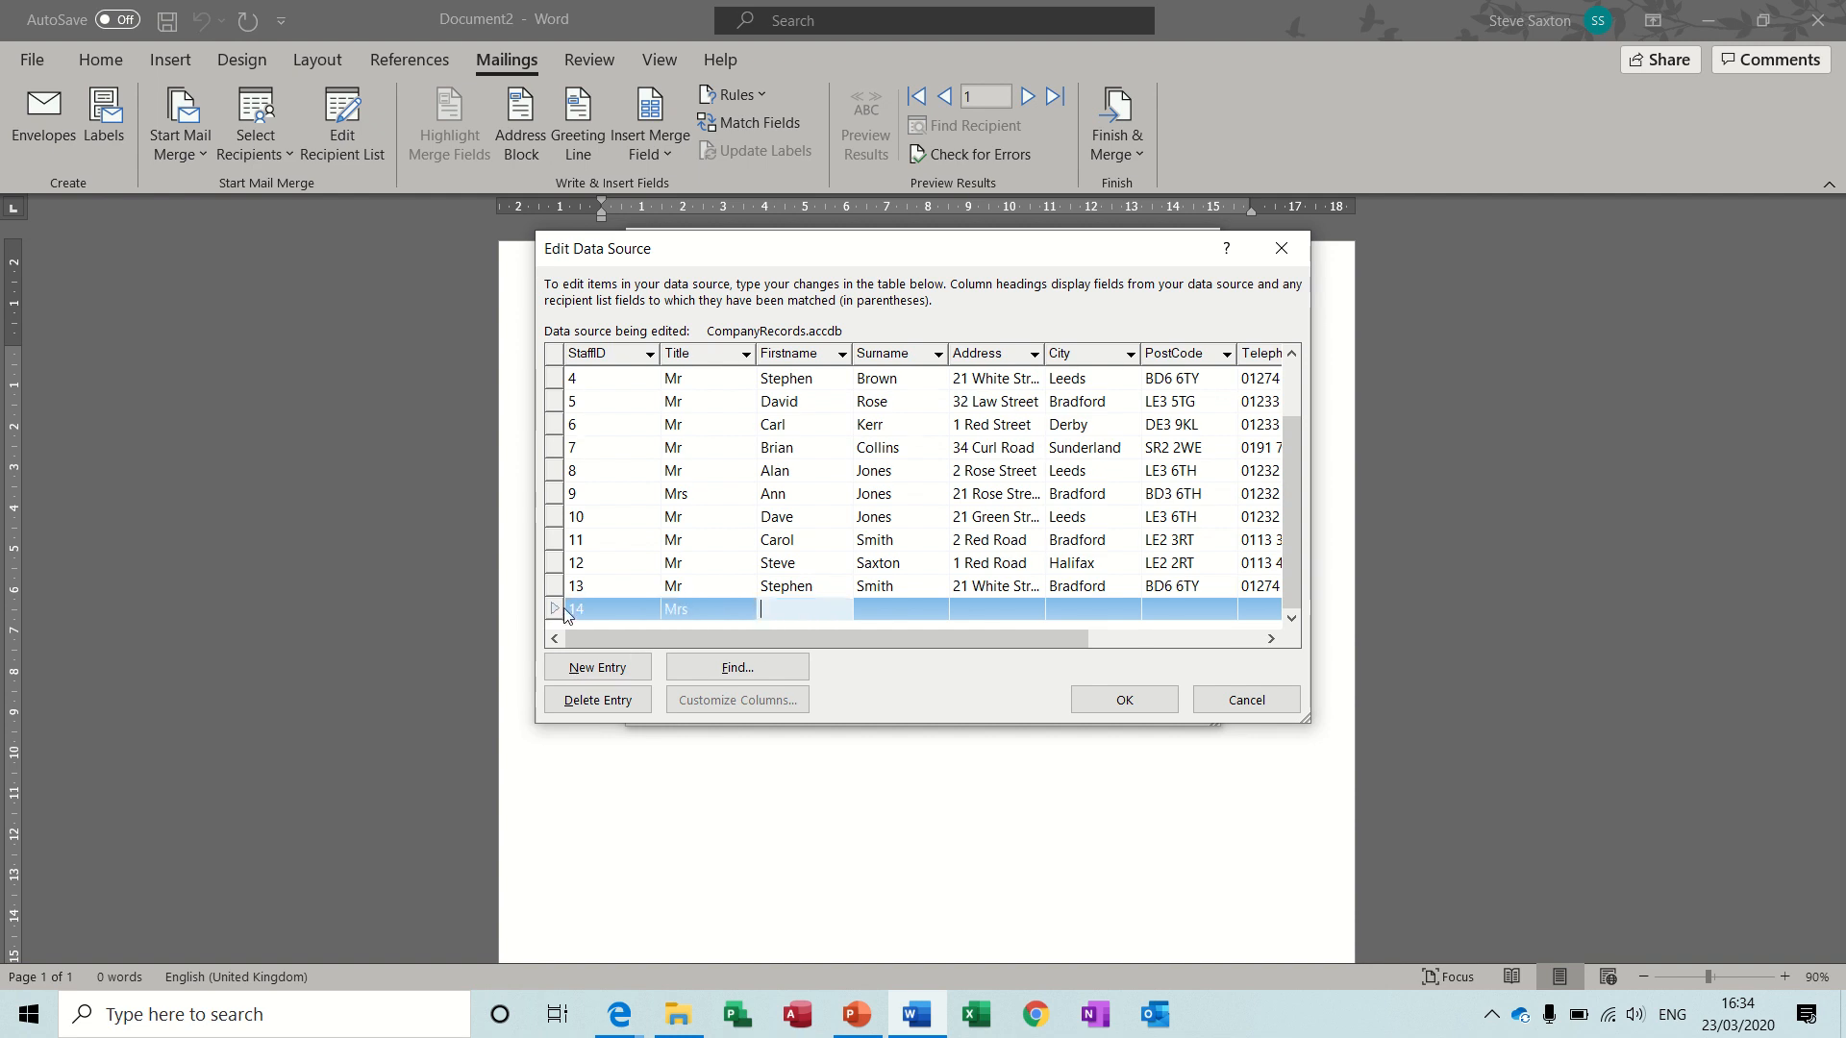
text(Alana)
key(Tab)
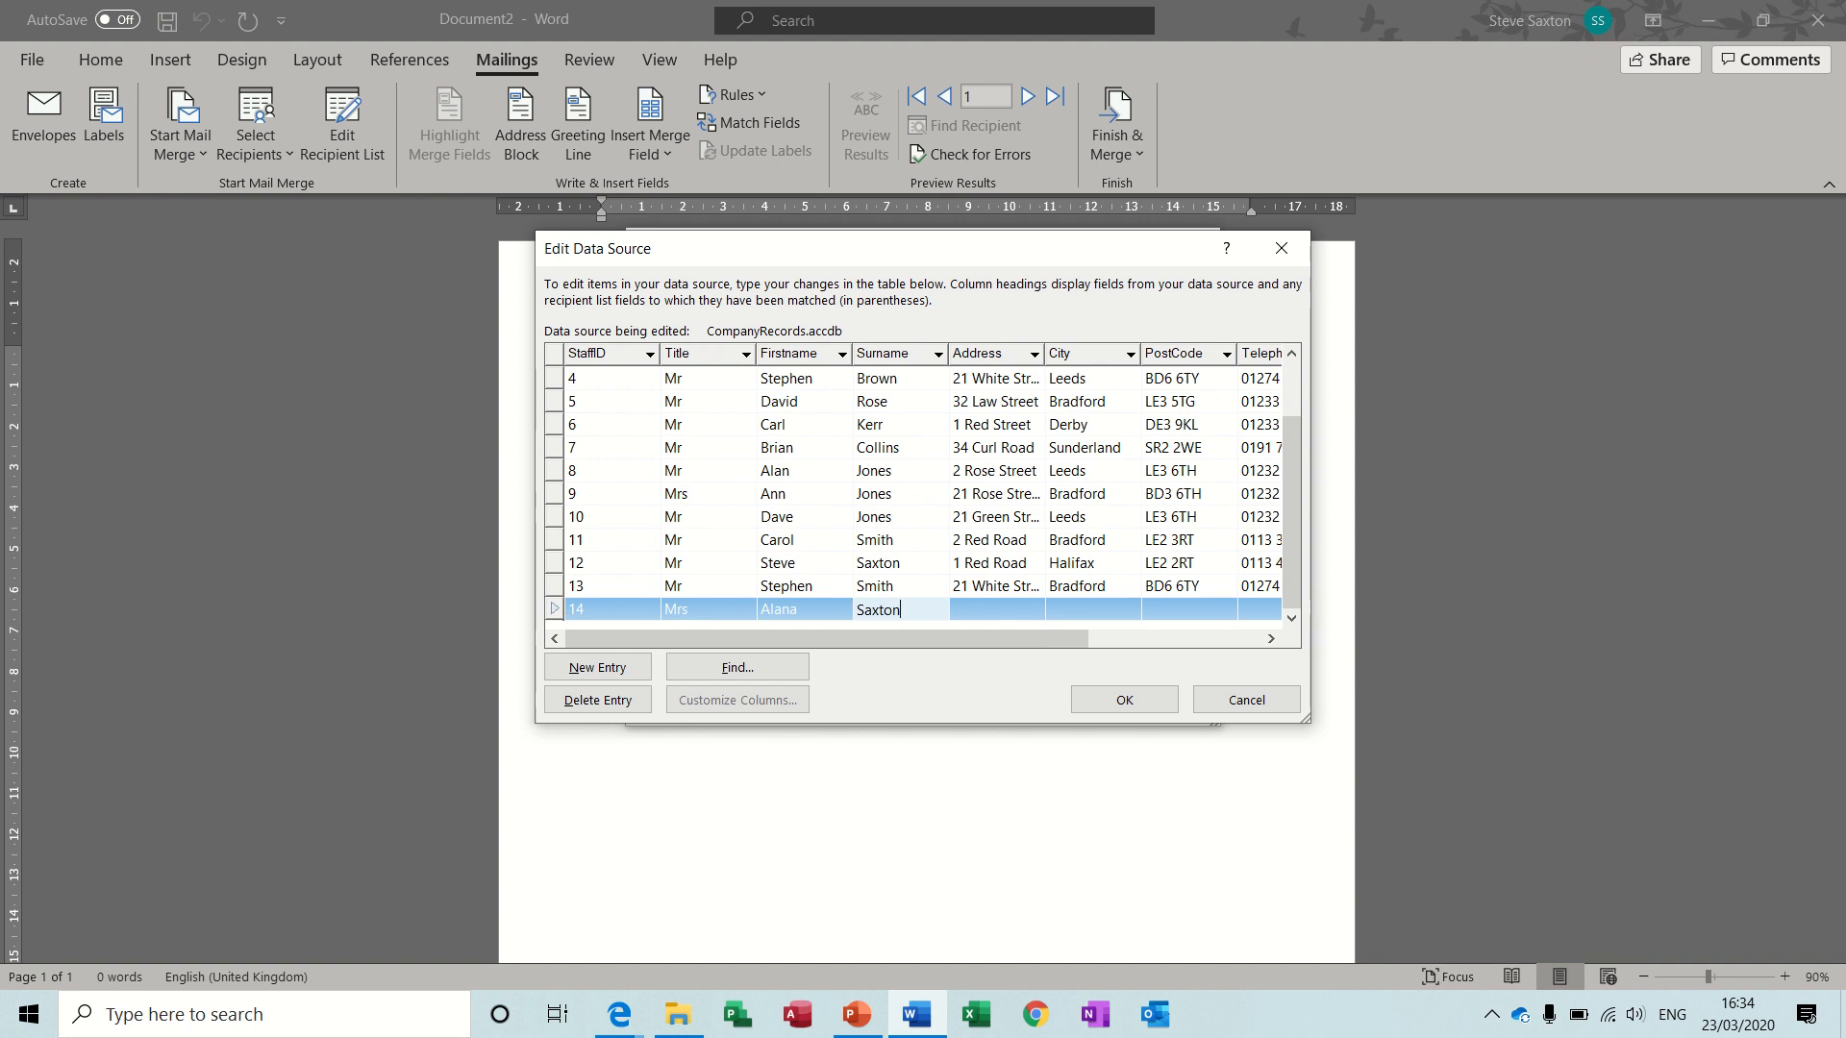
key(Tab)
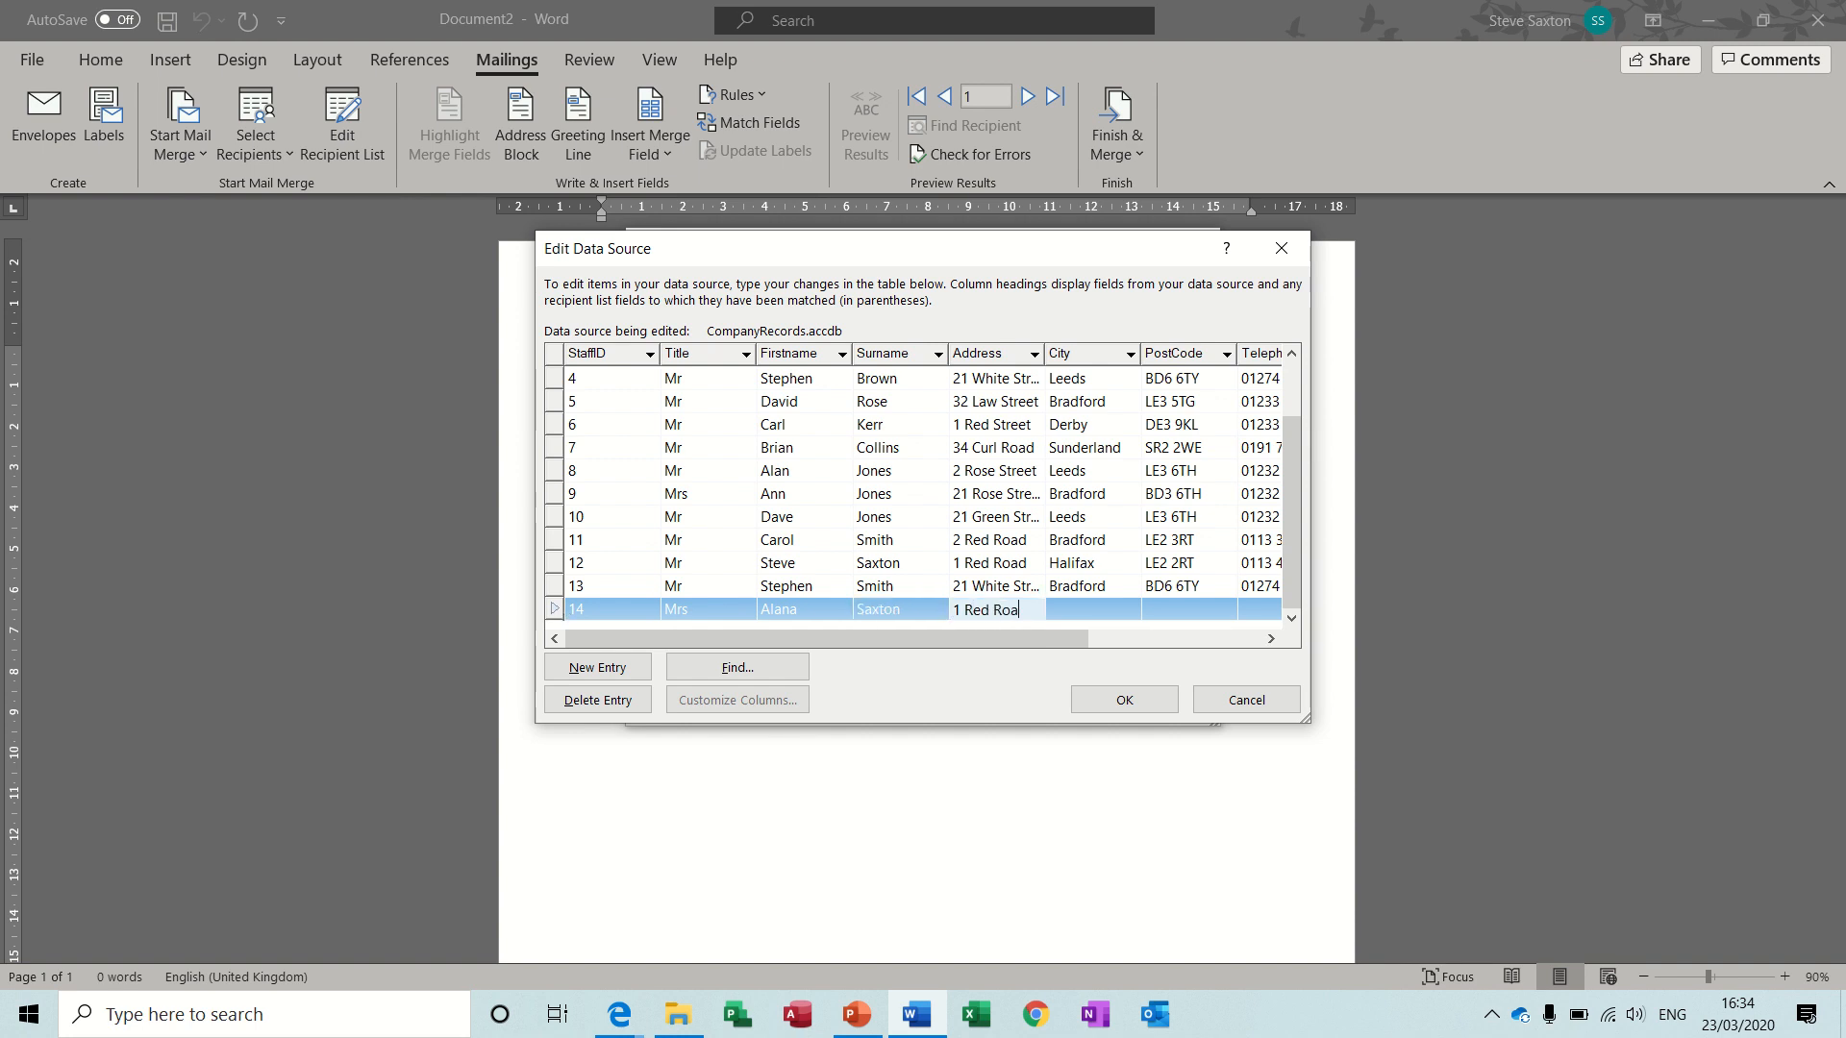
key(Tab)
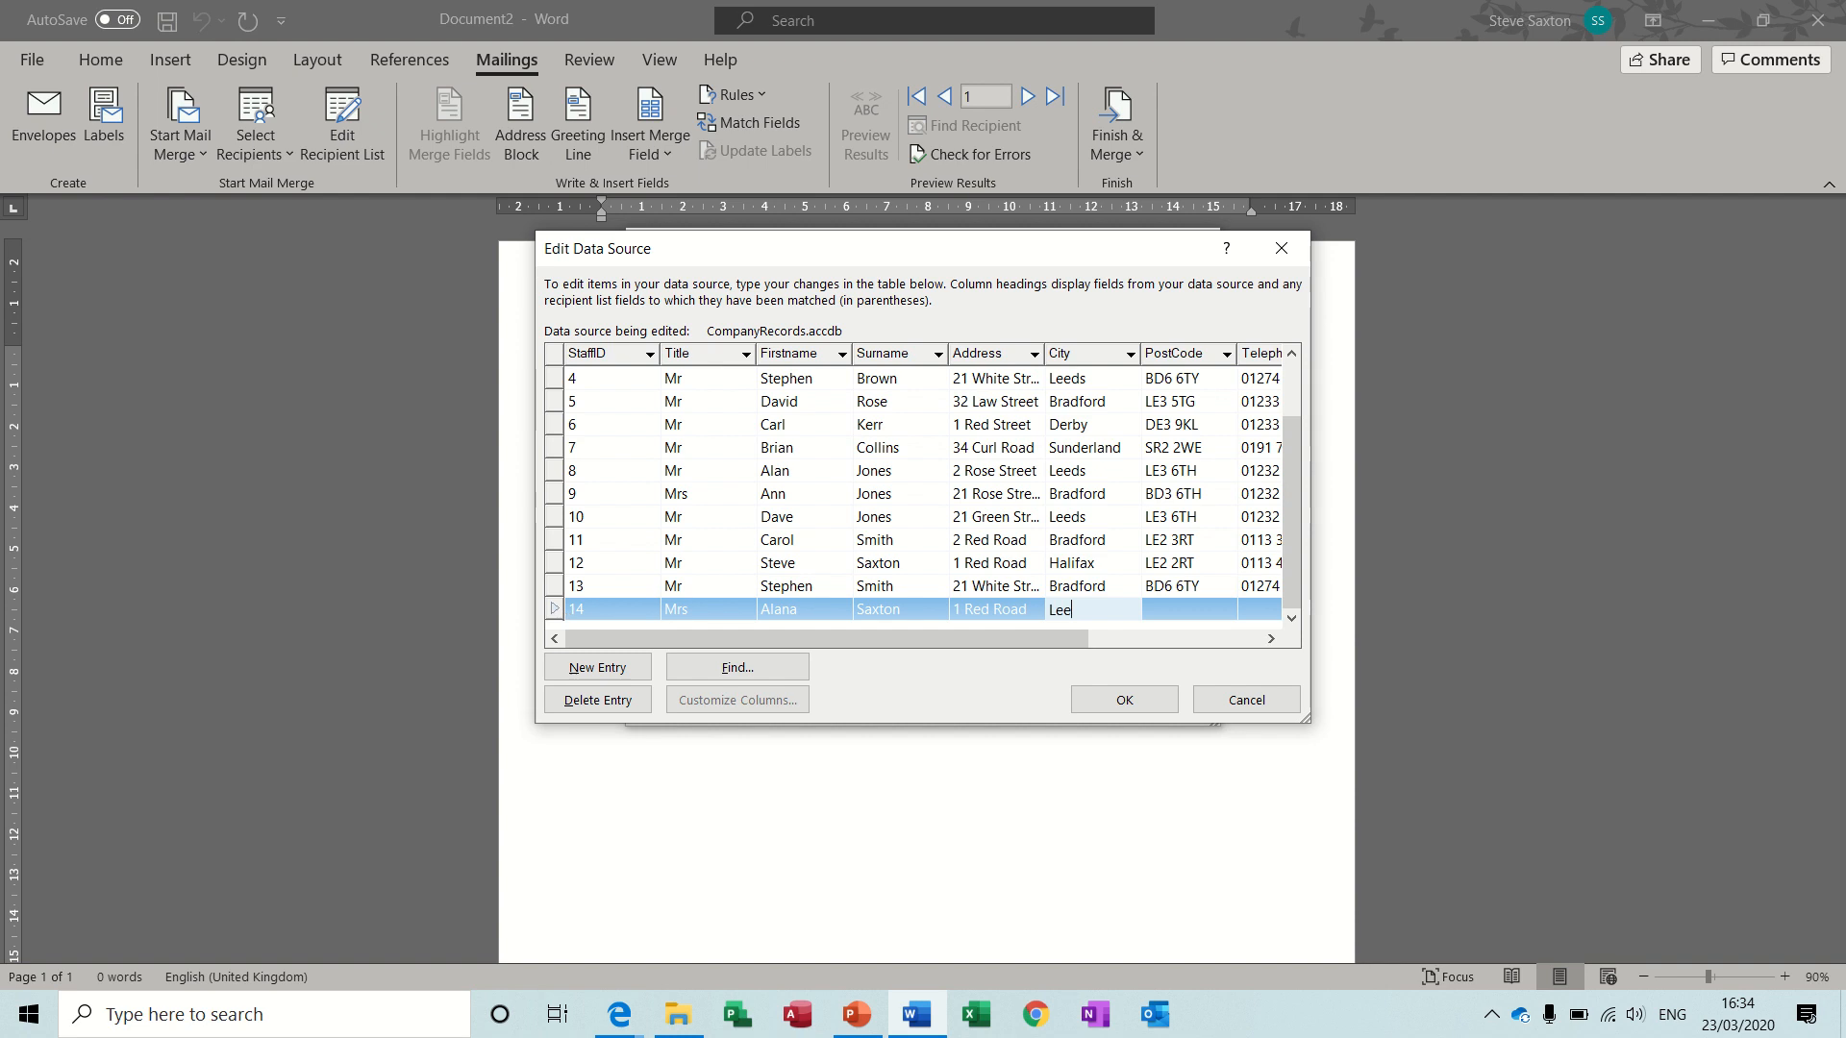
key(Tab)
text(L)
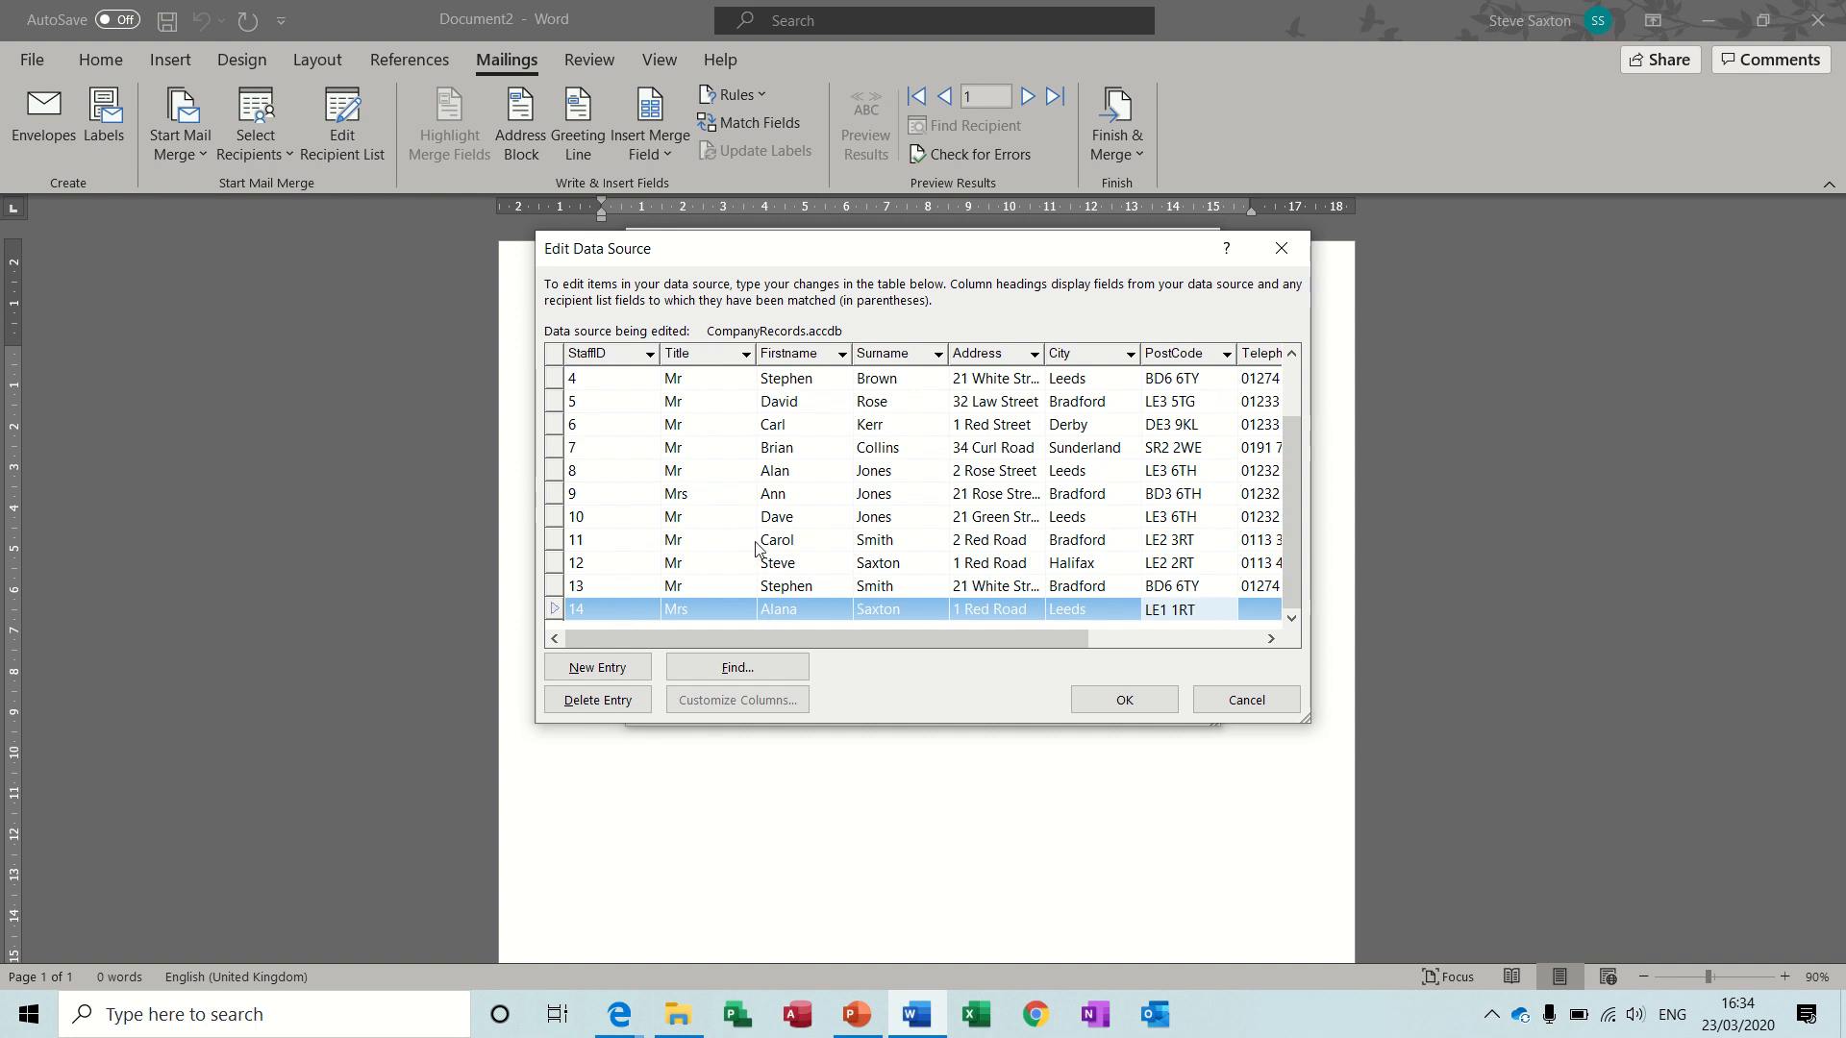
Step: Change the title of the entry with StaffID 11 to Mrs
click(684, 539)
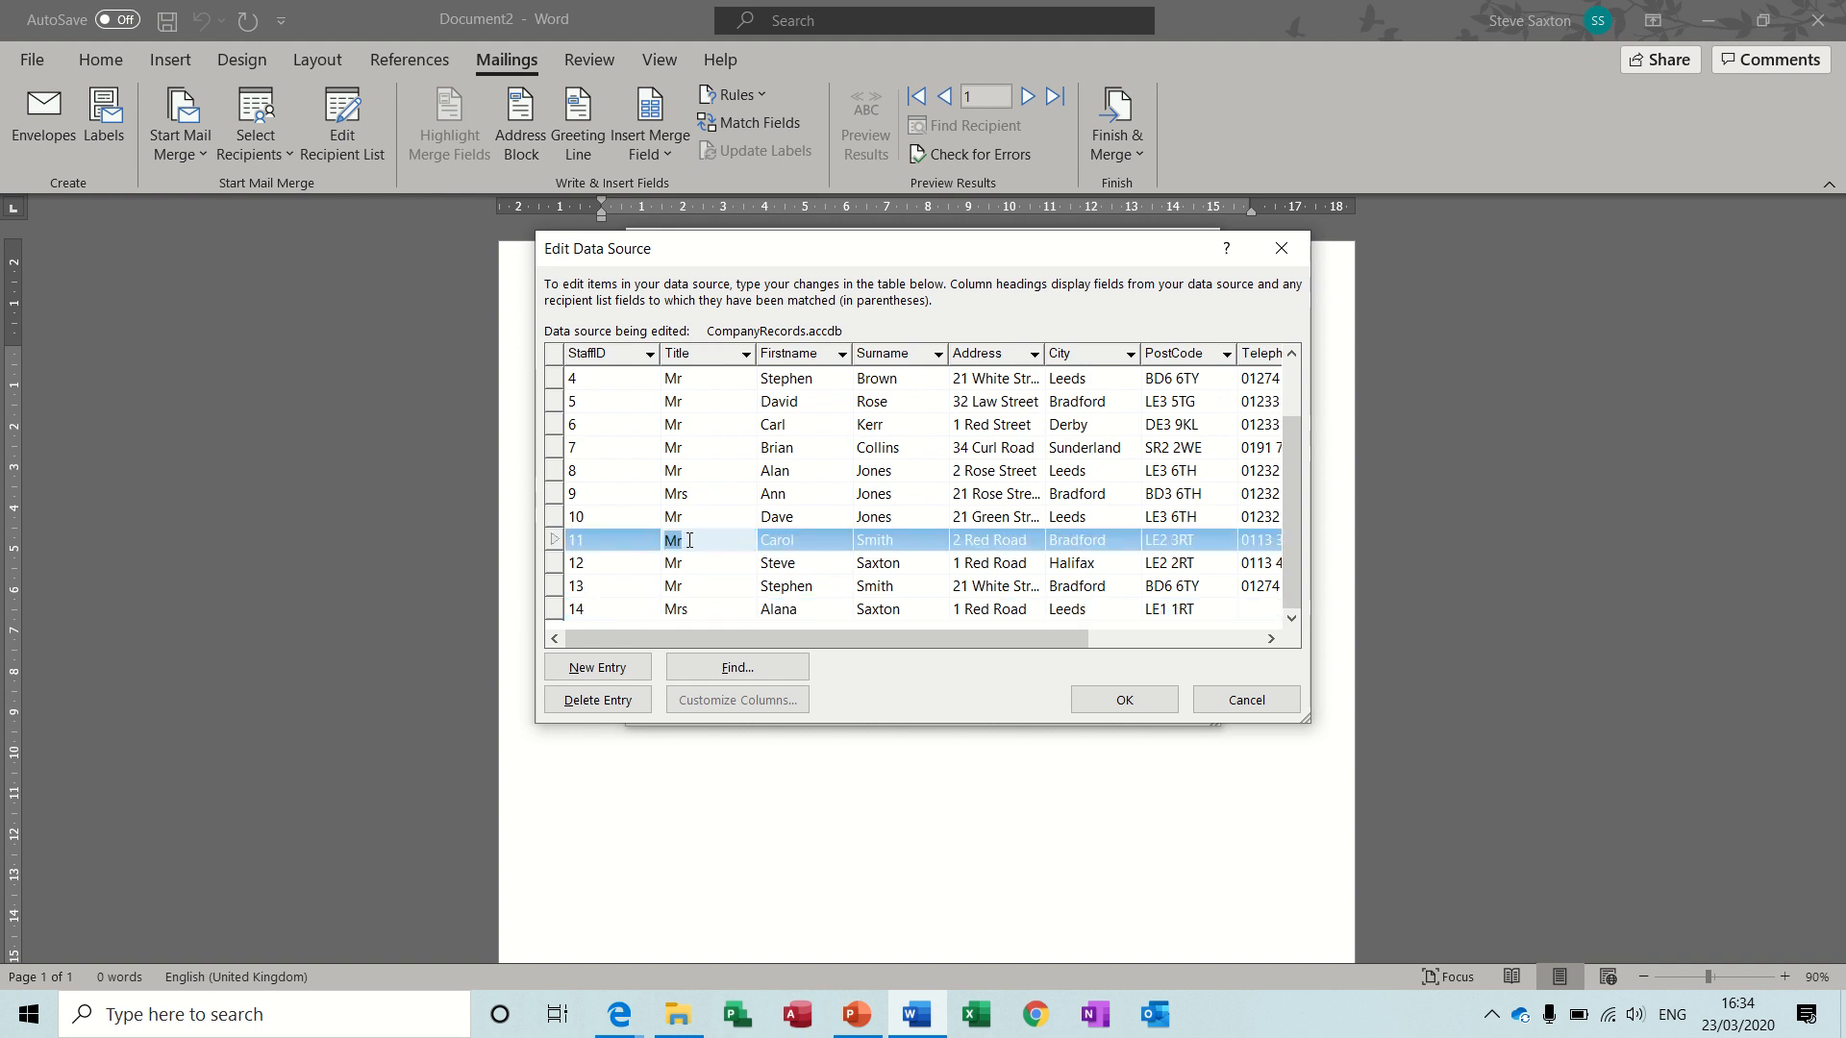
click(689, 540)
click(698, 561)
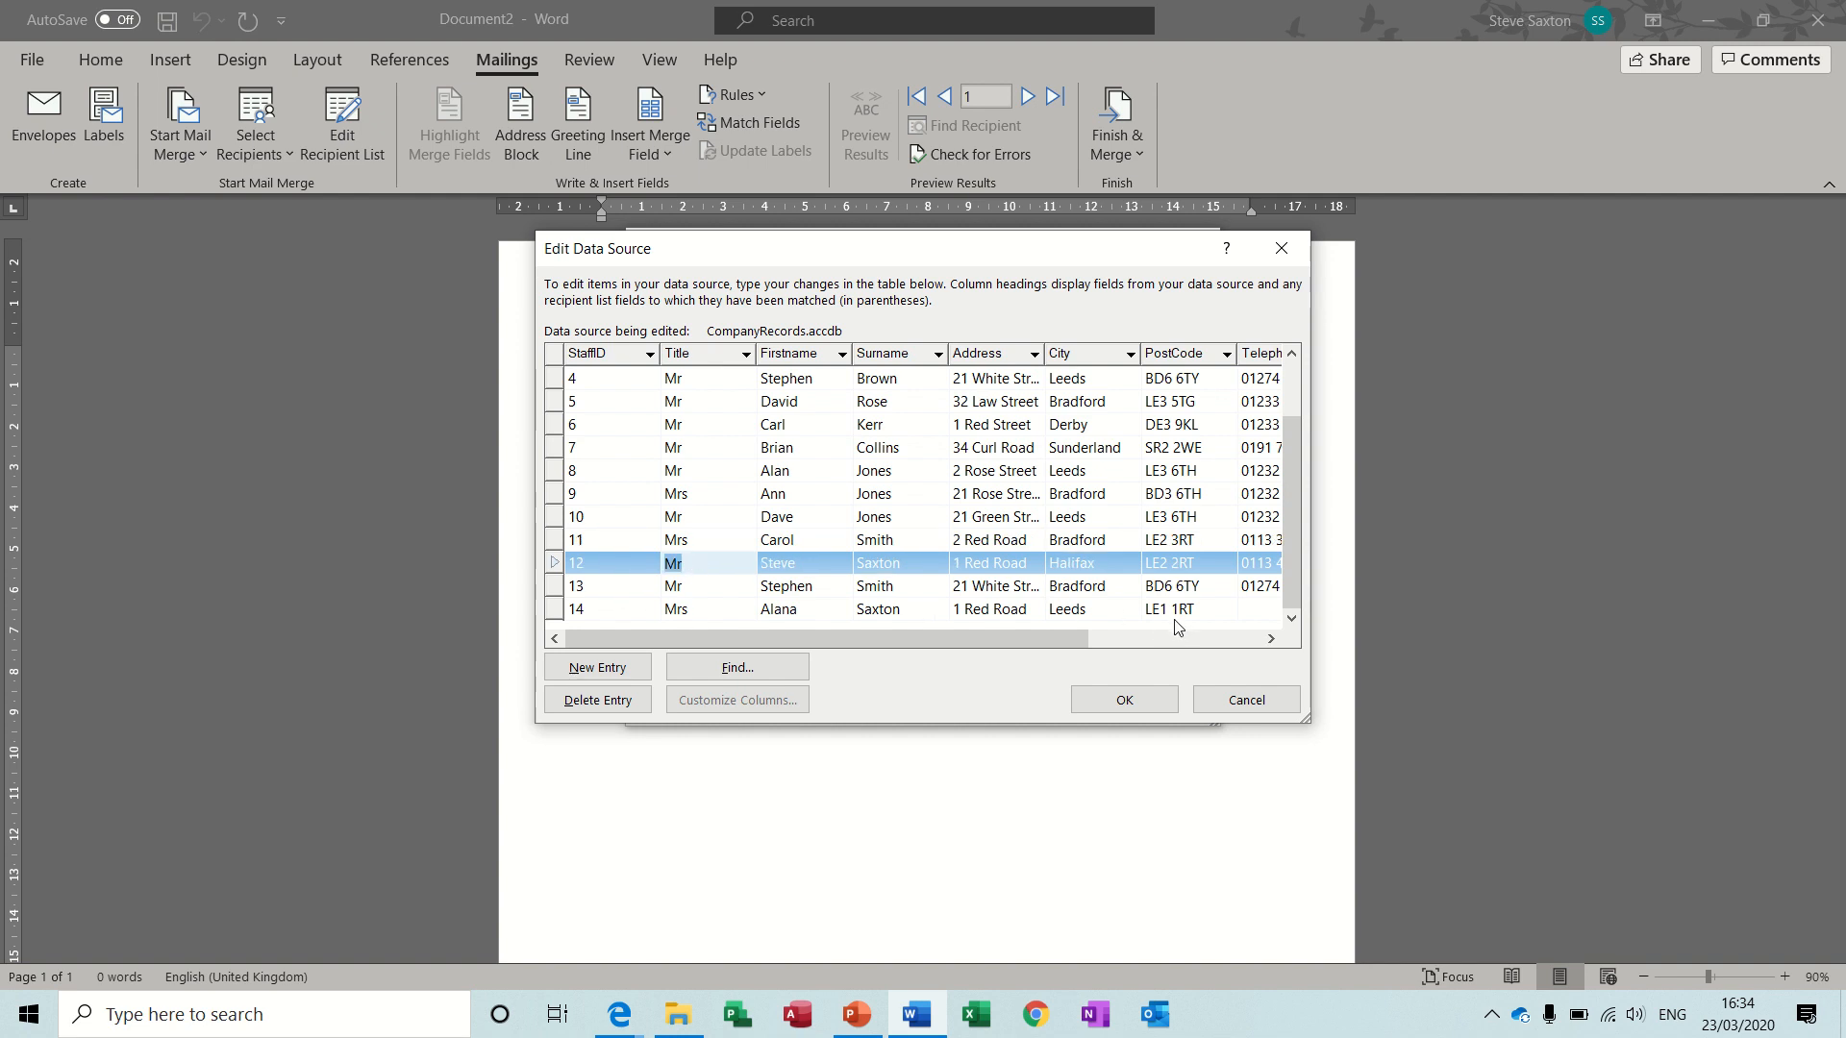
Step: Save the changes to the recipient list and CompanyRecords.accdb, and close the mail merge recipient list
click(1271, 639)
click(1271, 640)
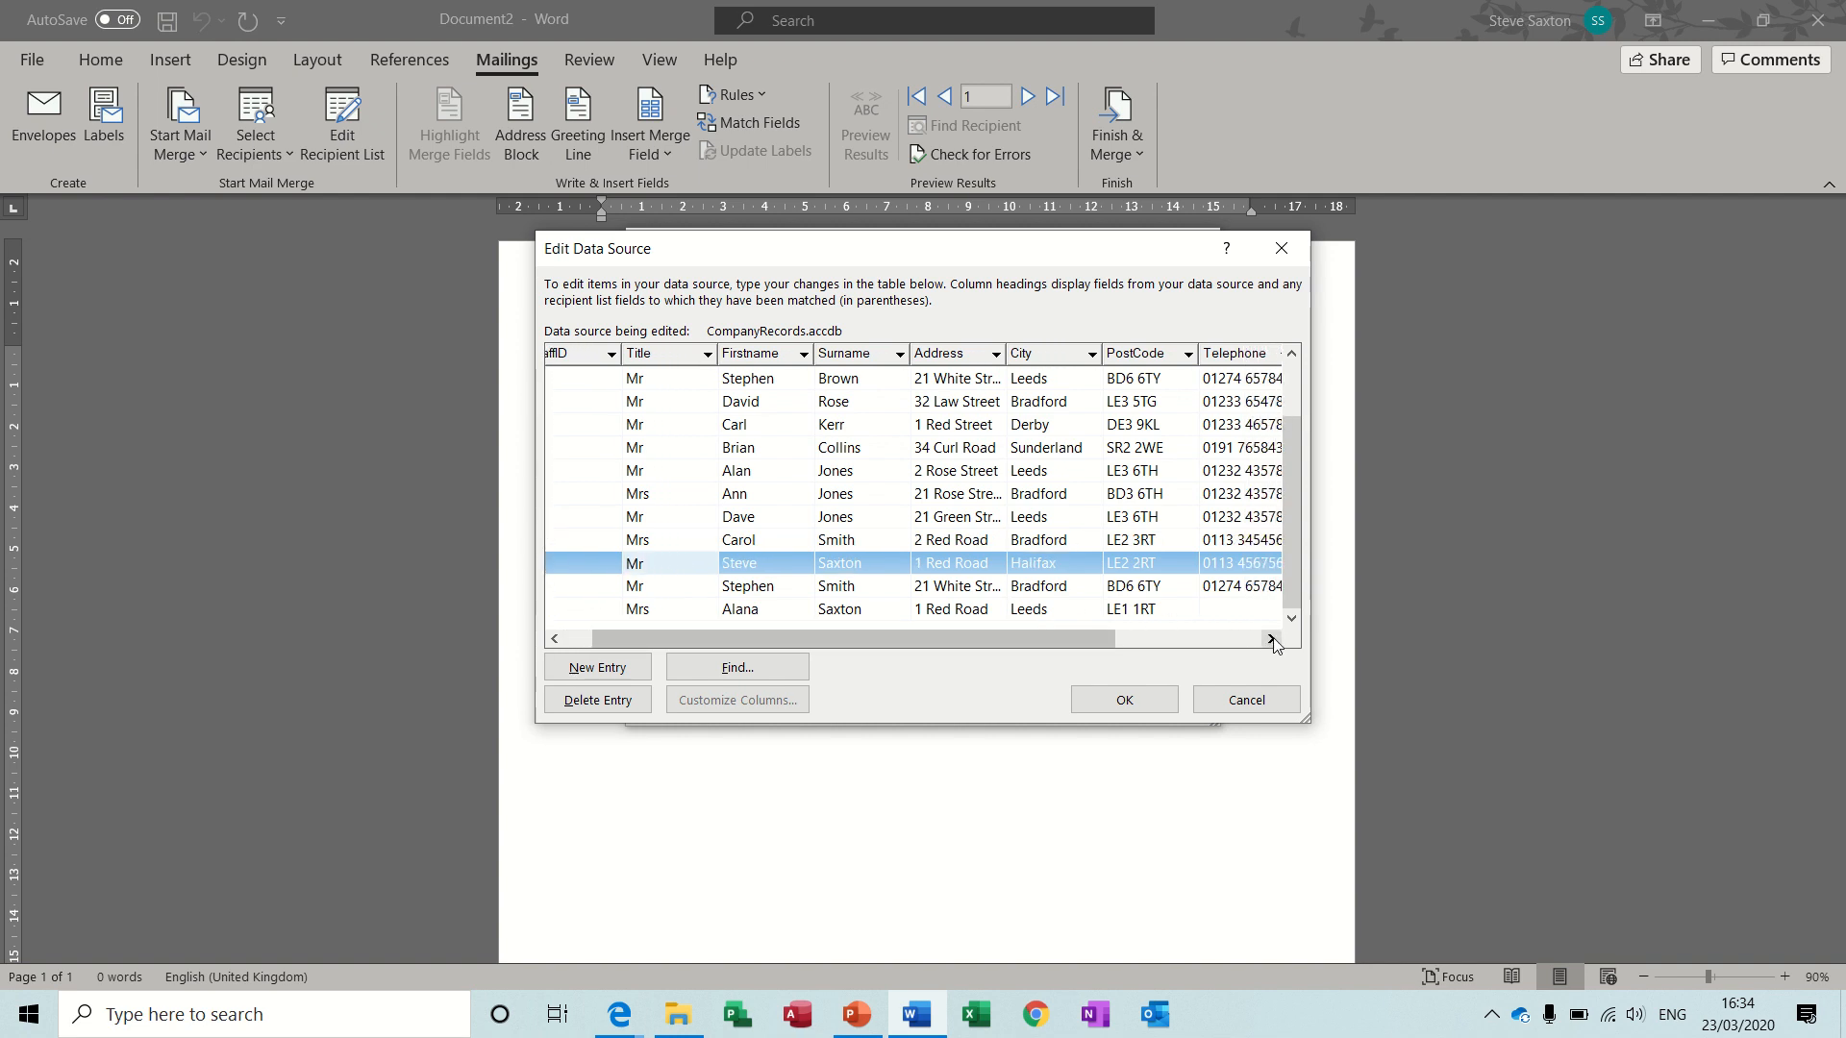
click(1271, 639)
click(1271, 640)
click(1271, 640)
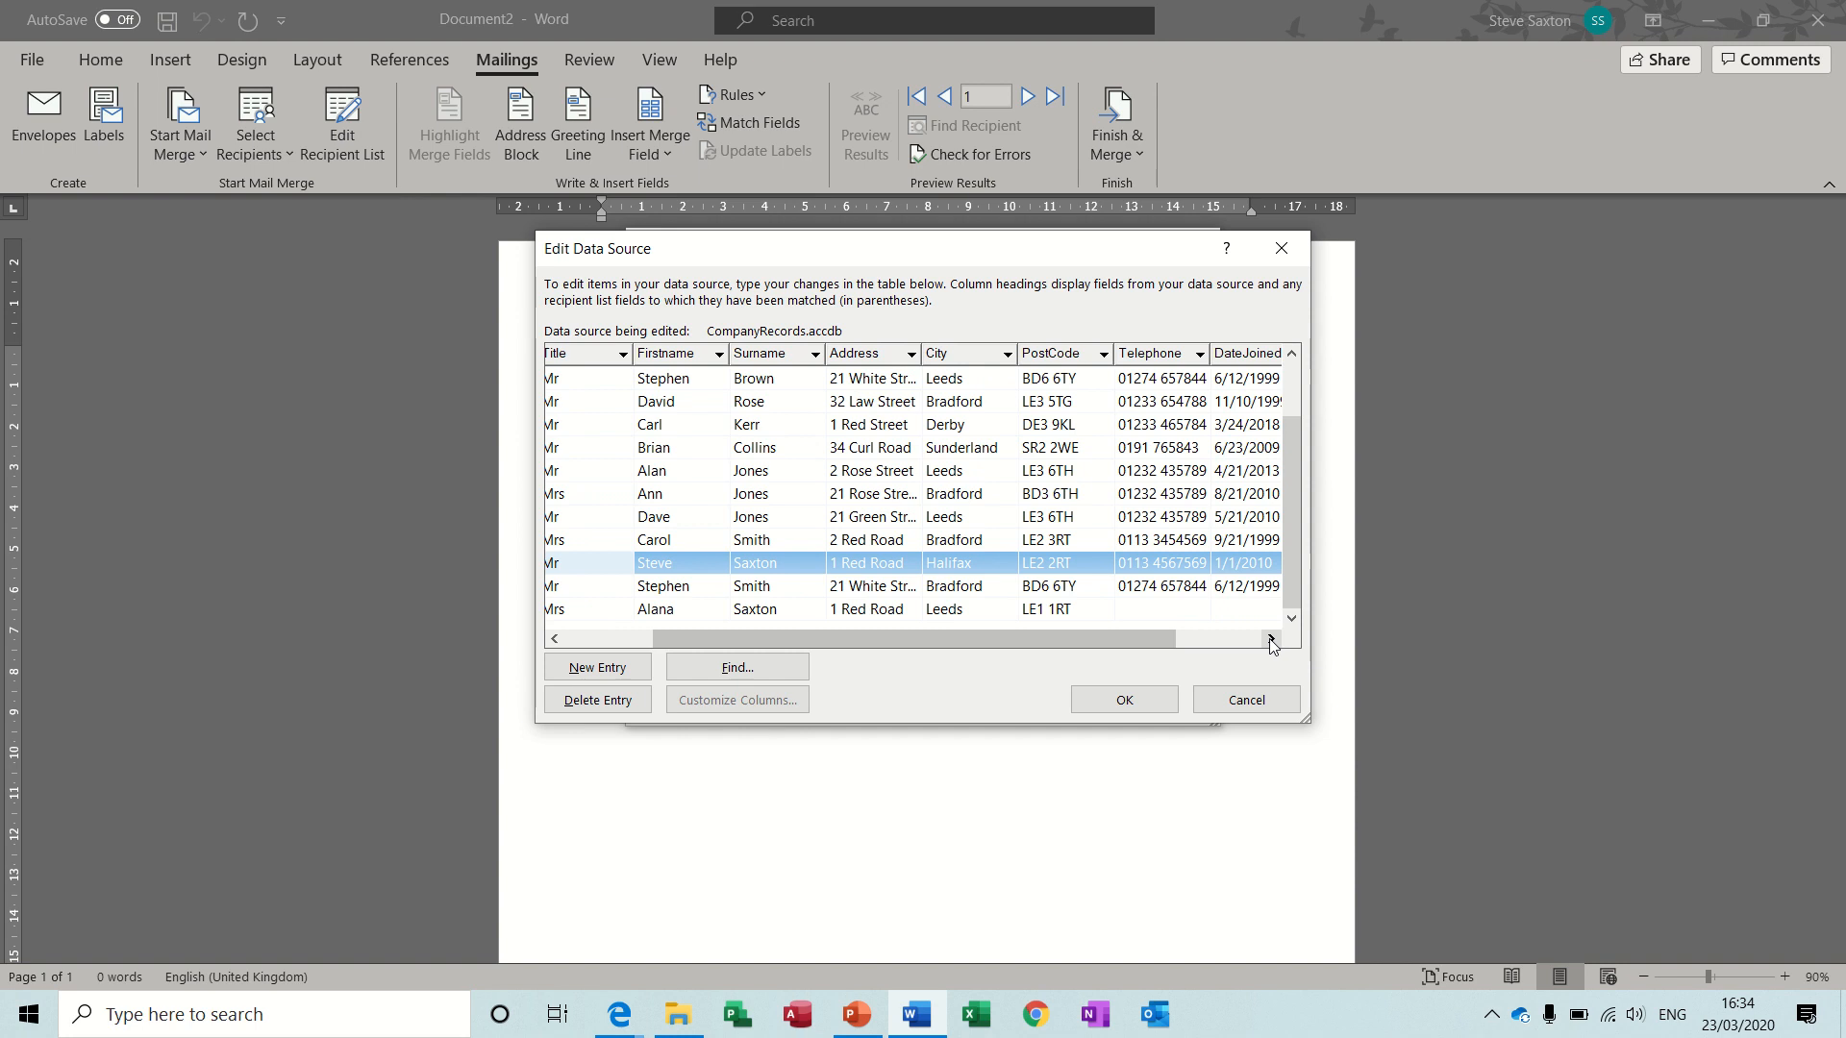
click(1138, 706)
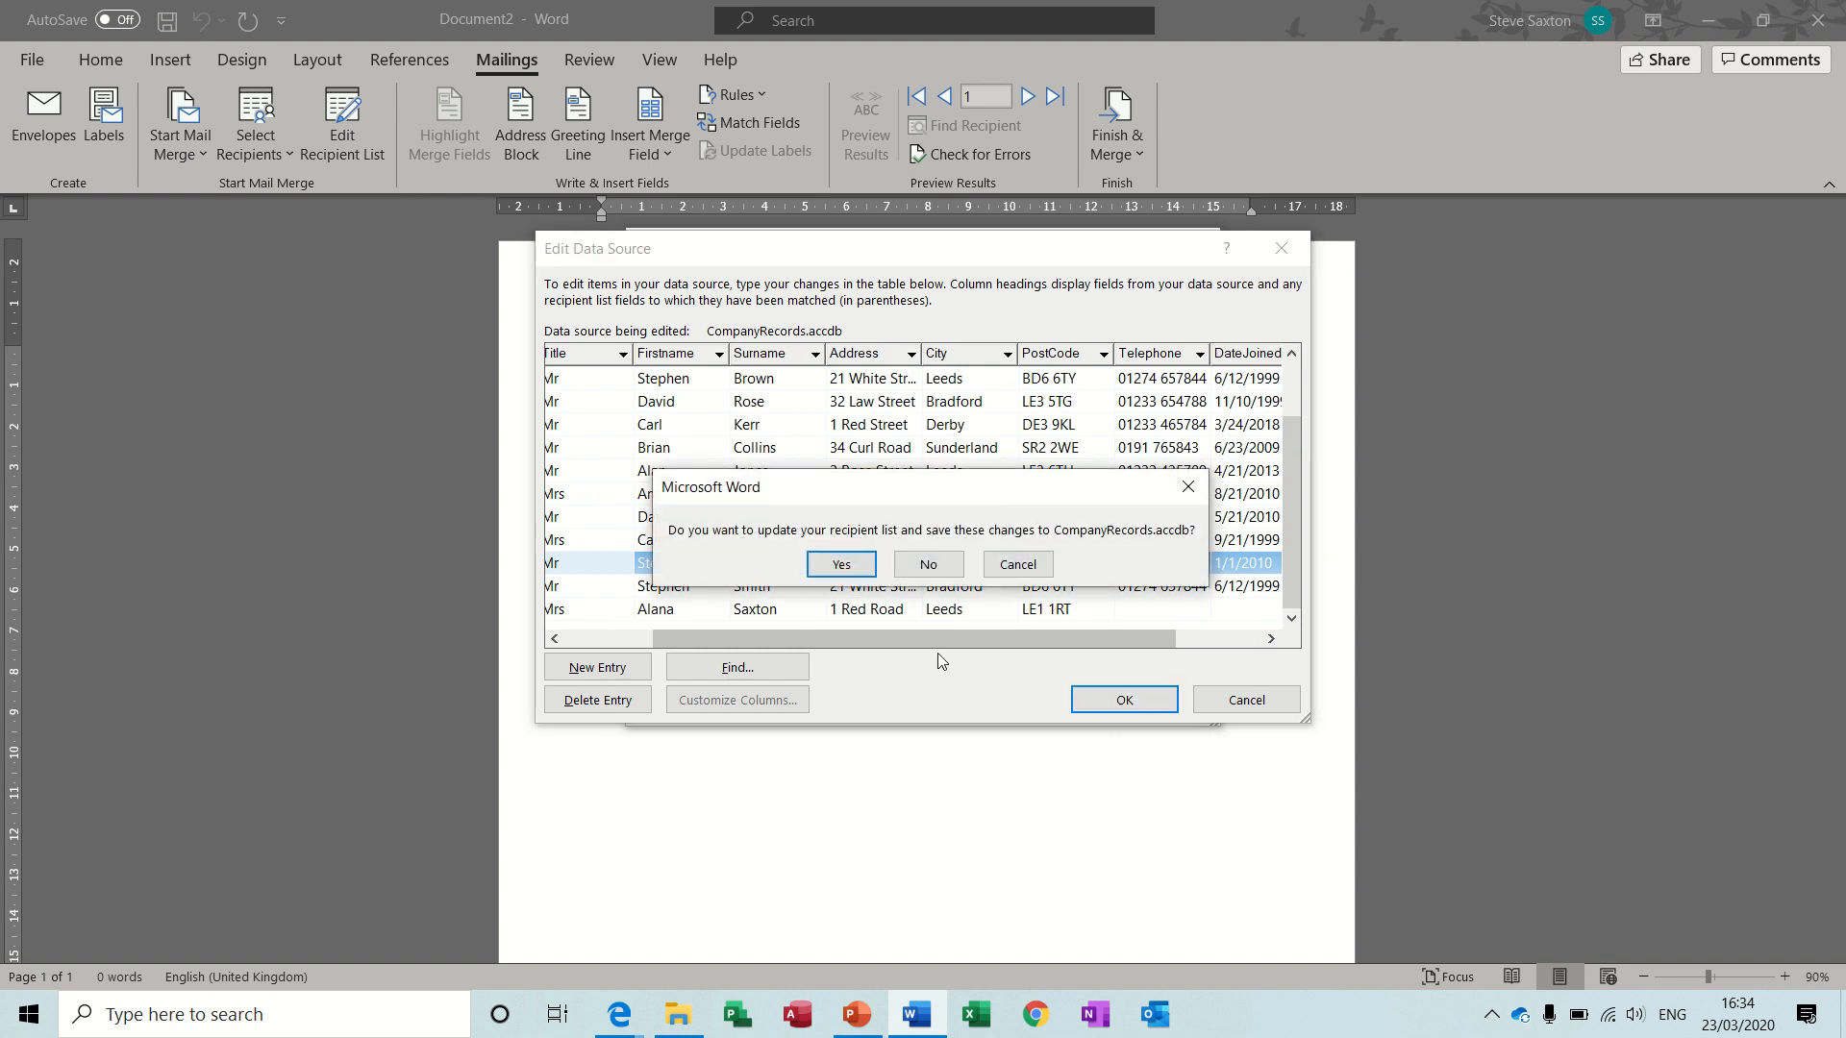
click(828, 563)
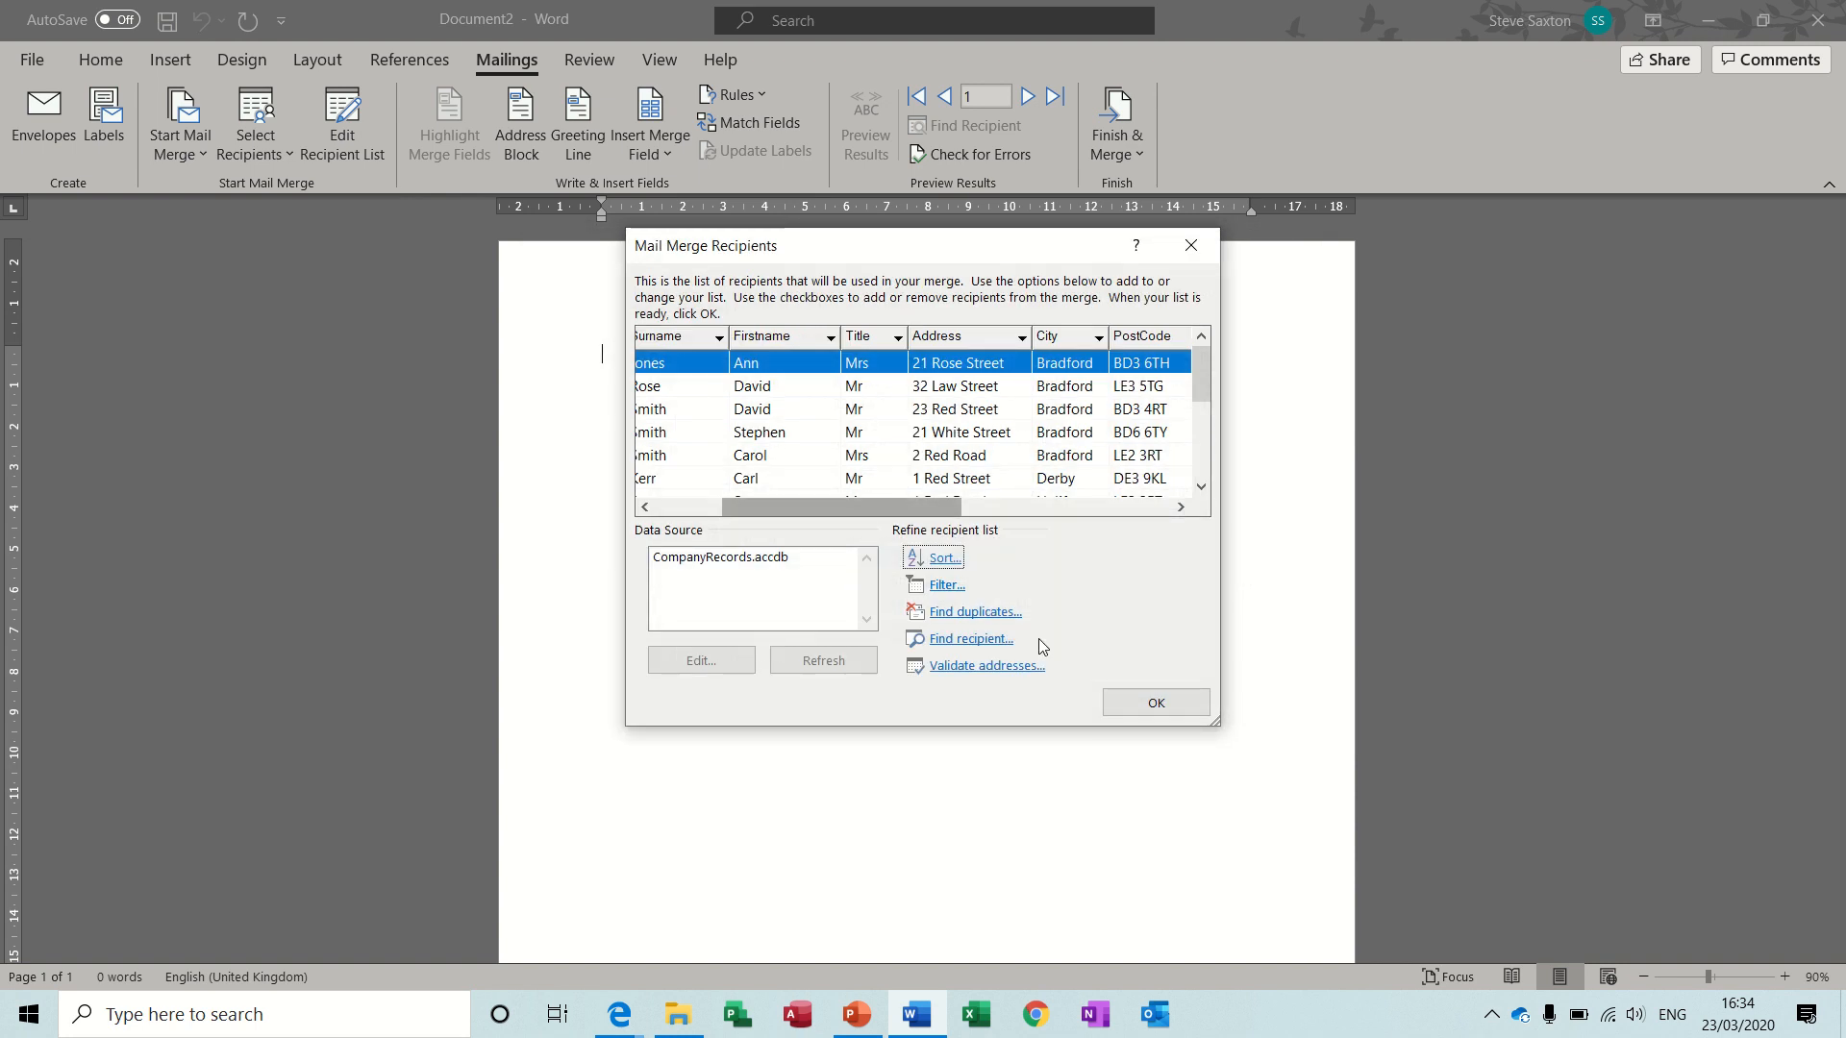
click(1144, 703)
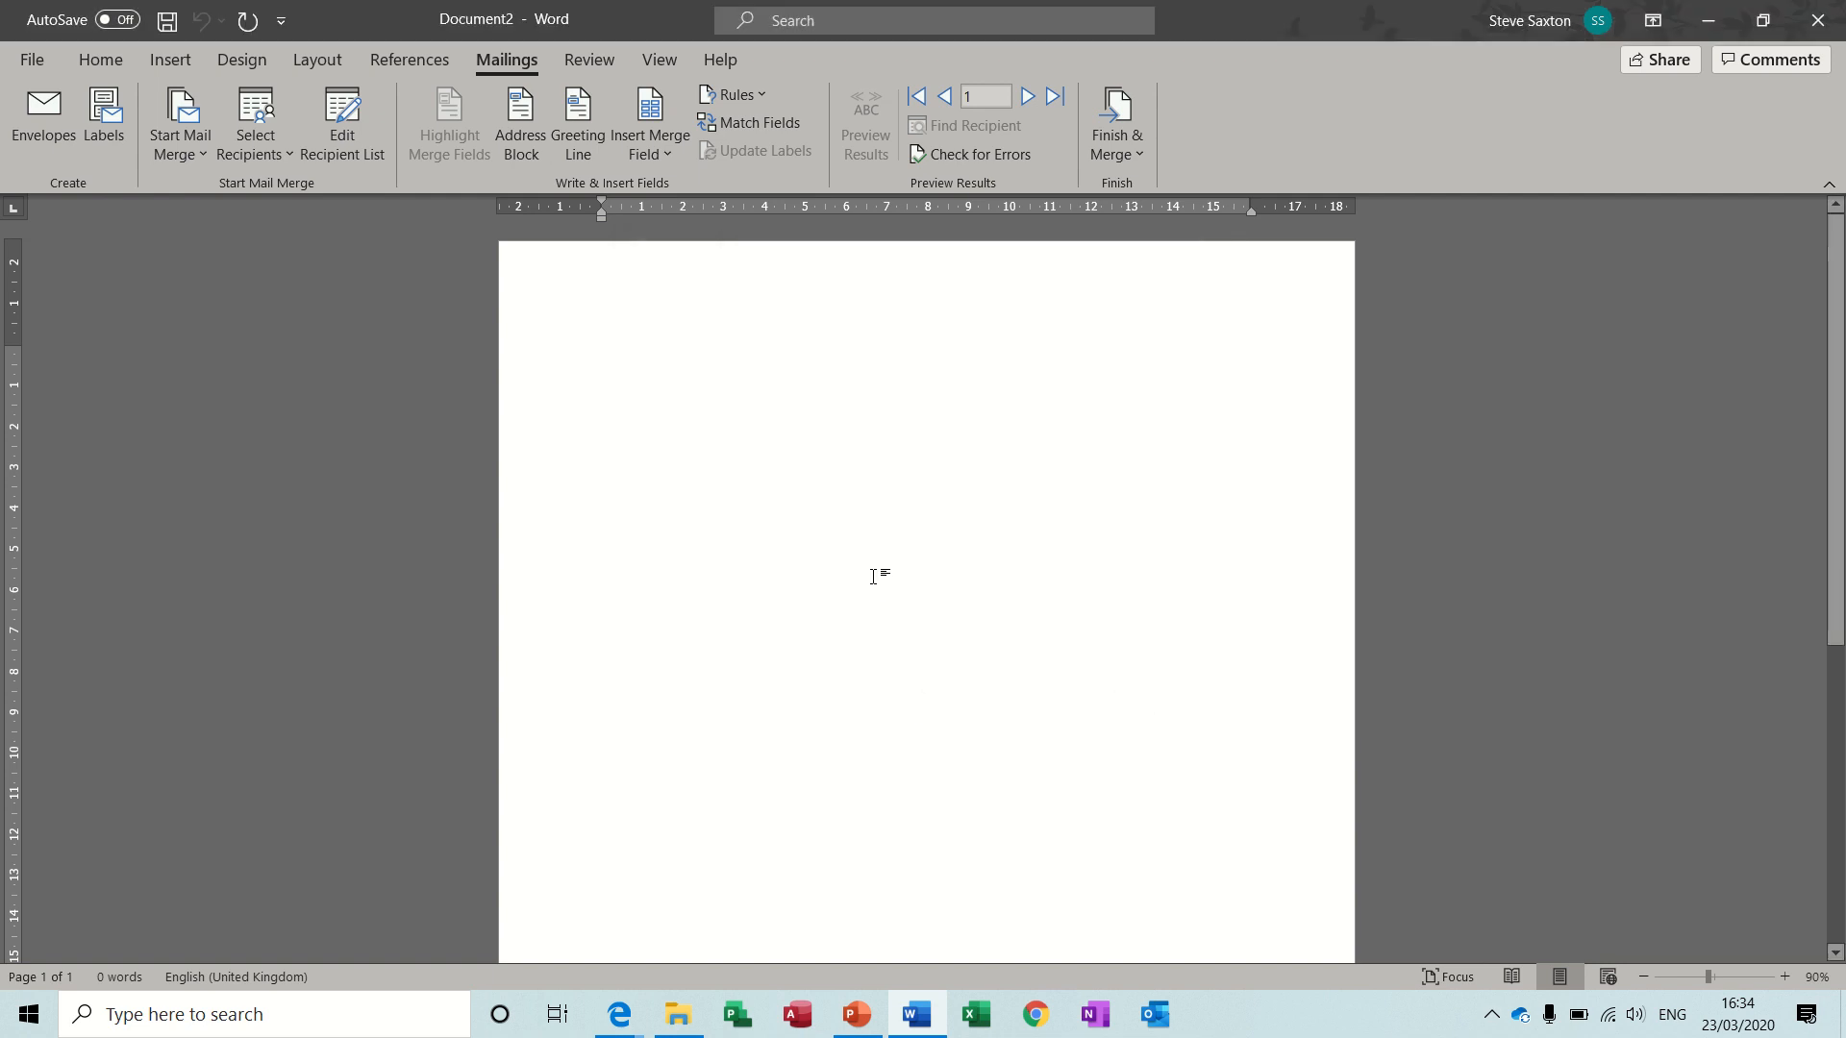
Step: Switch to File Explorer, open the CompanyRecords database in Access and display its TblAddressDetails table
click(678, 1014)
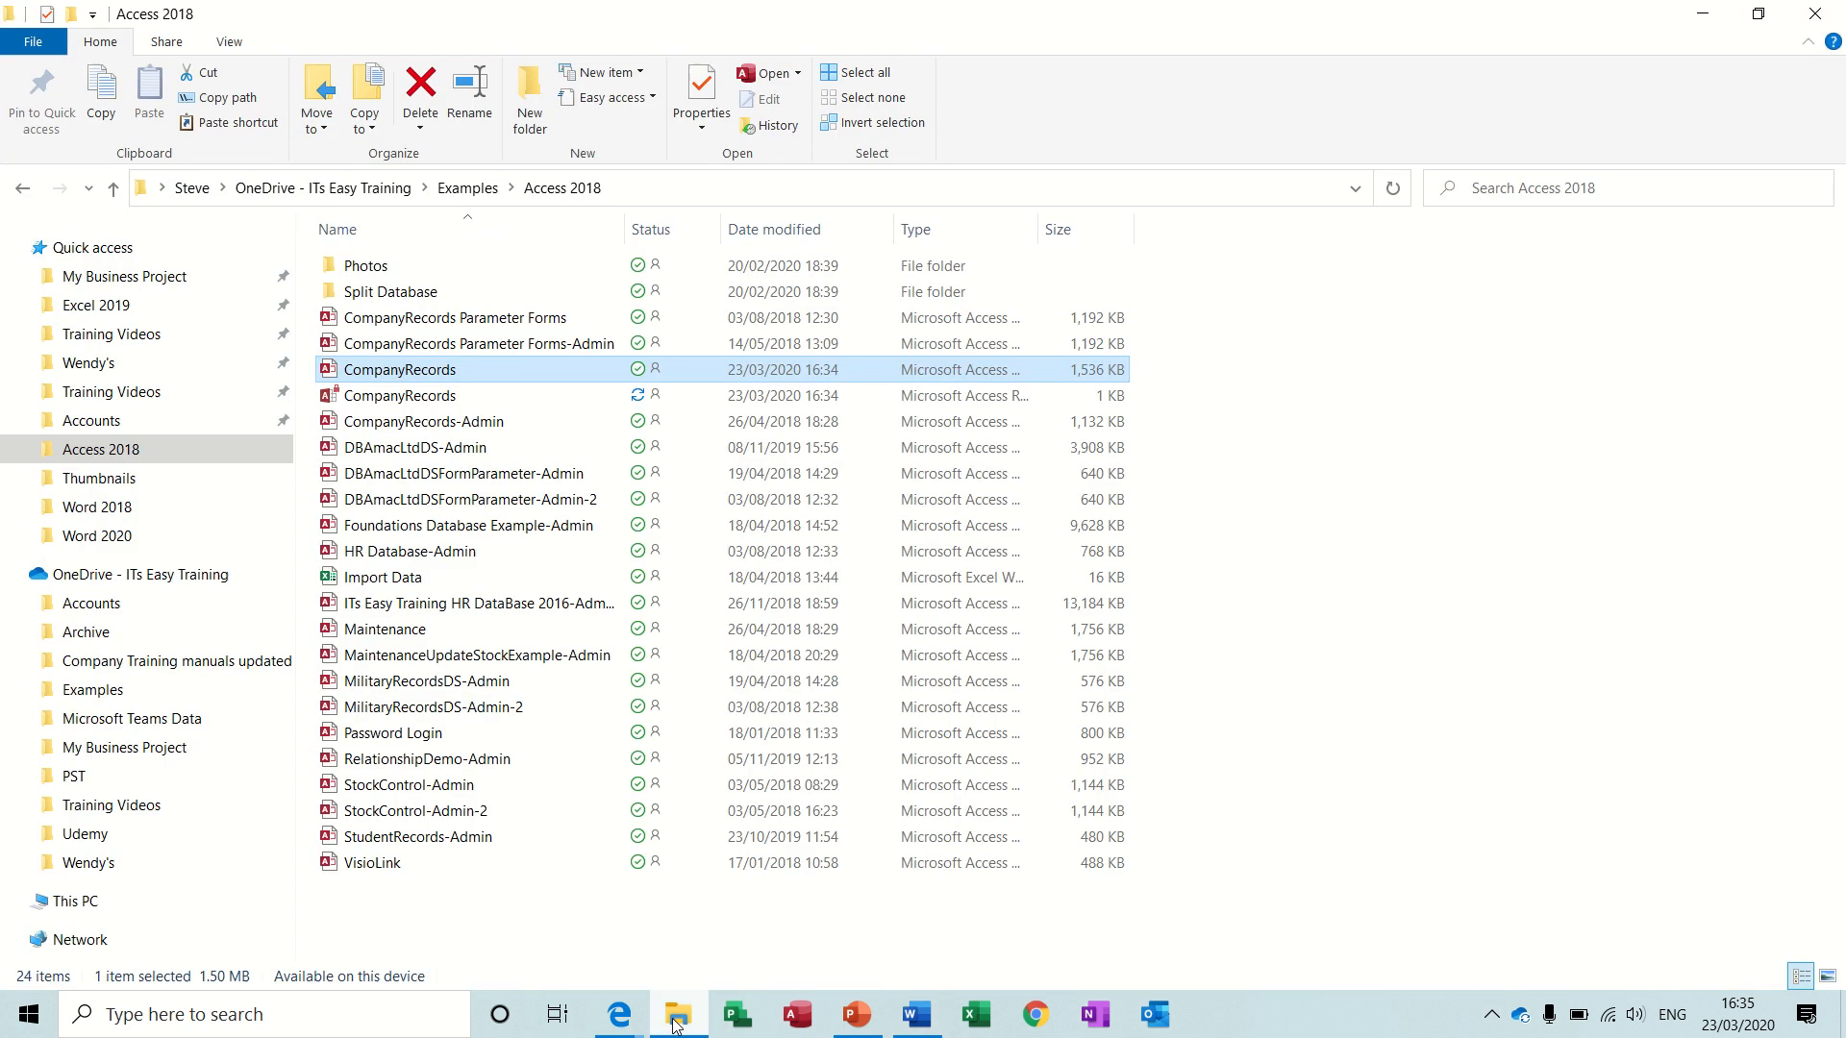
double_click(370, 375)
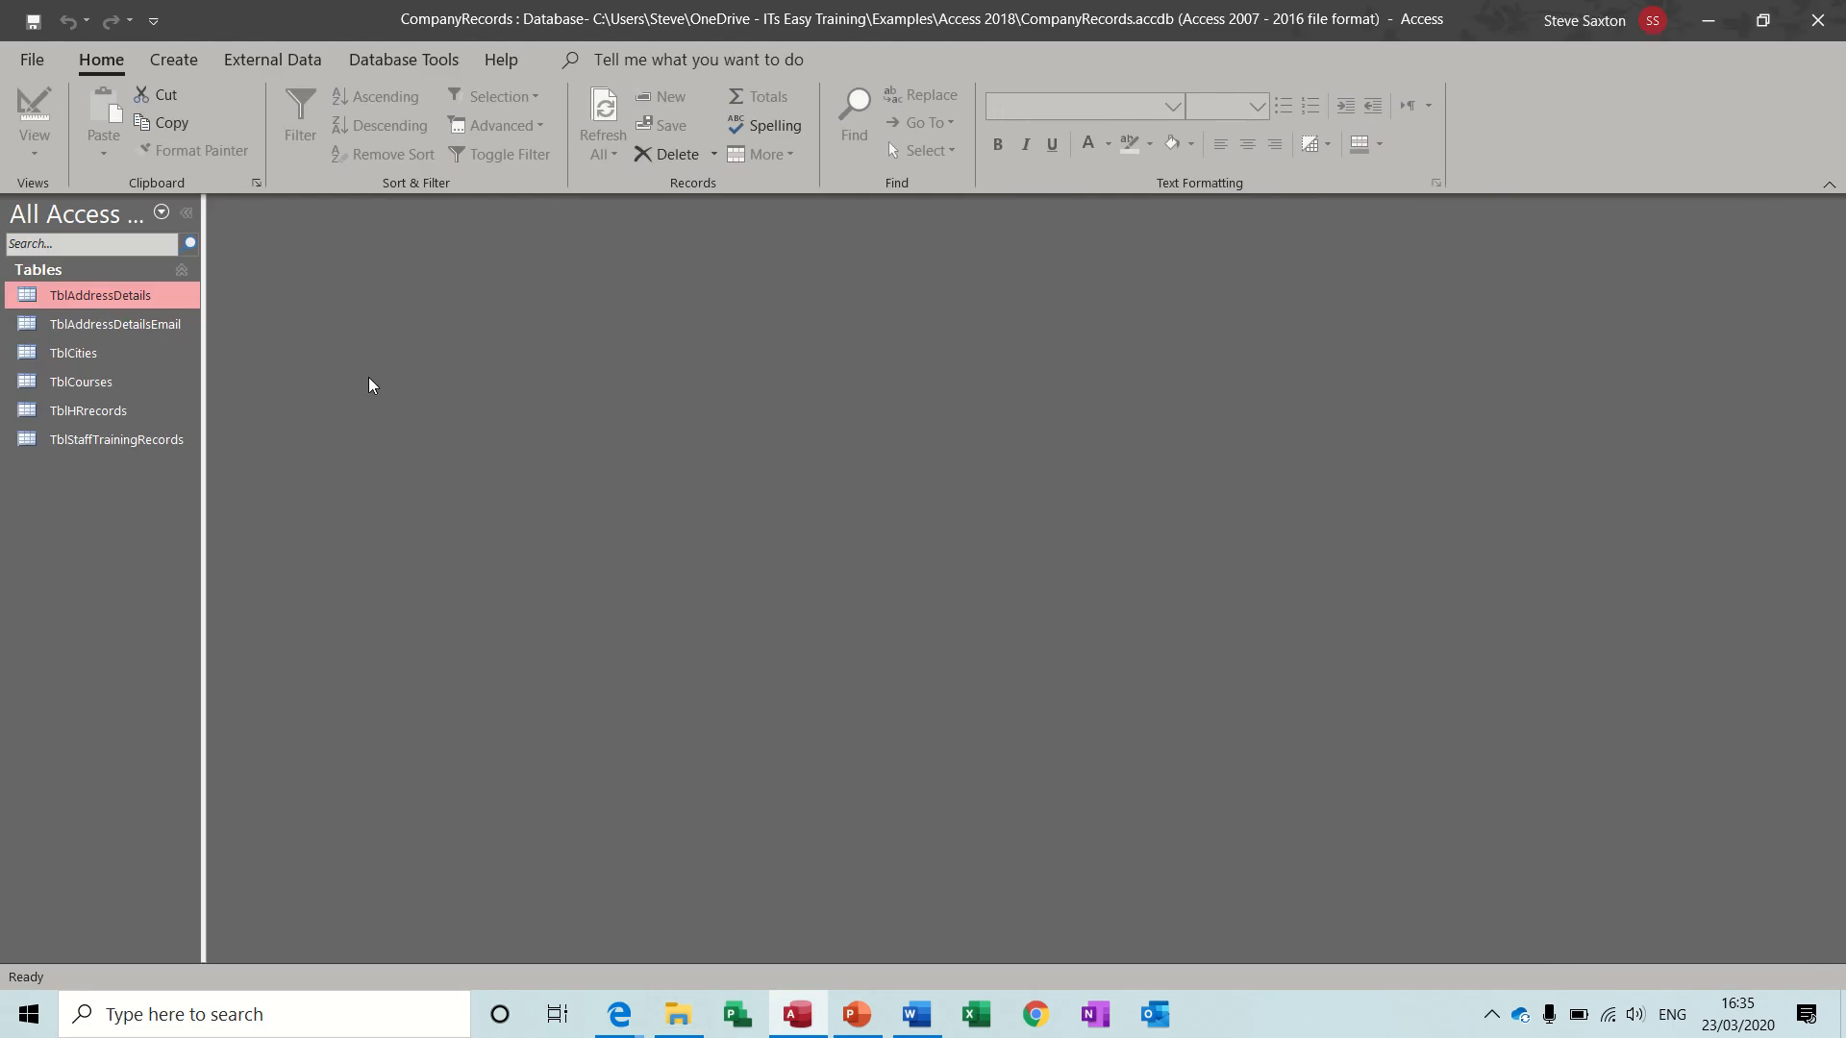
double_click(127, 304)
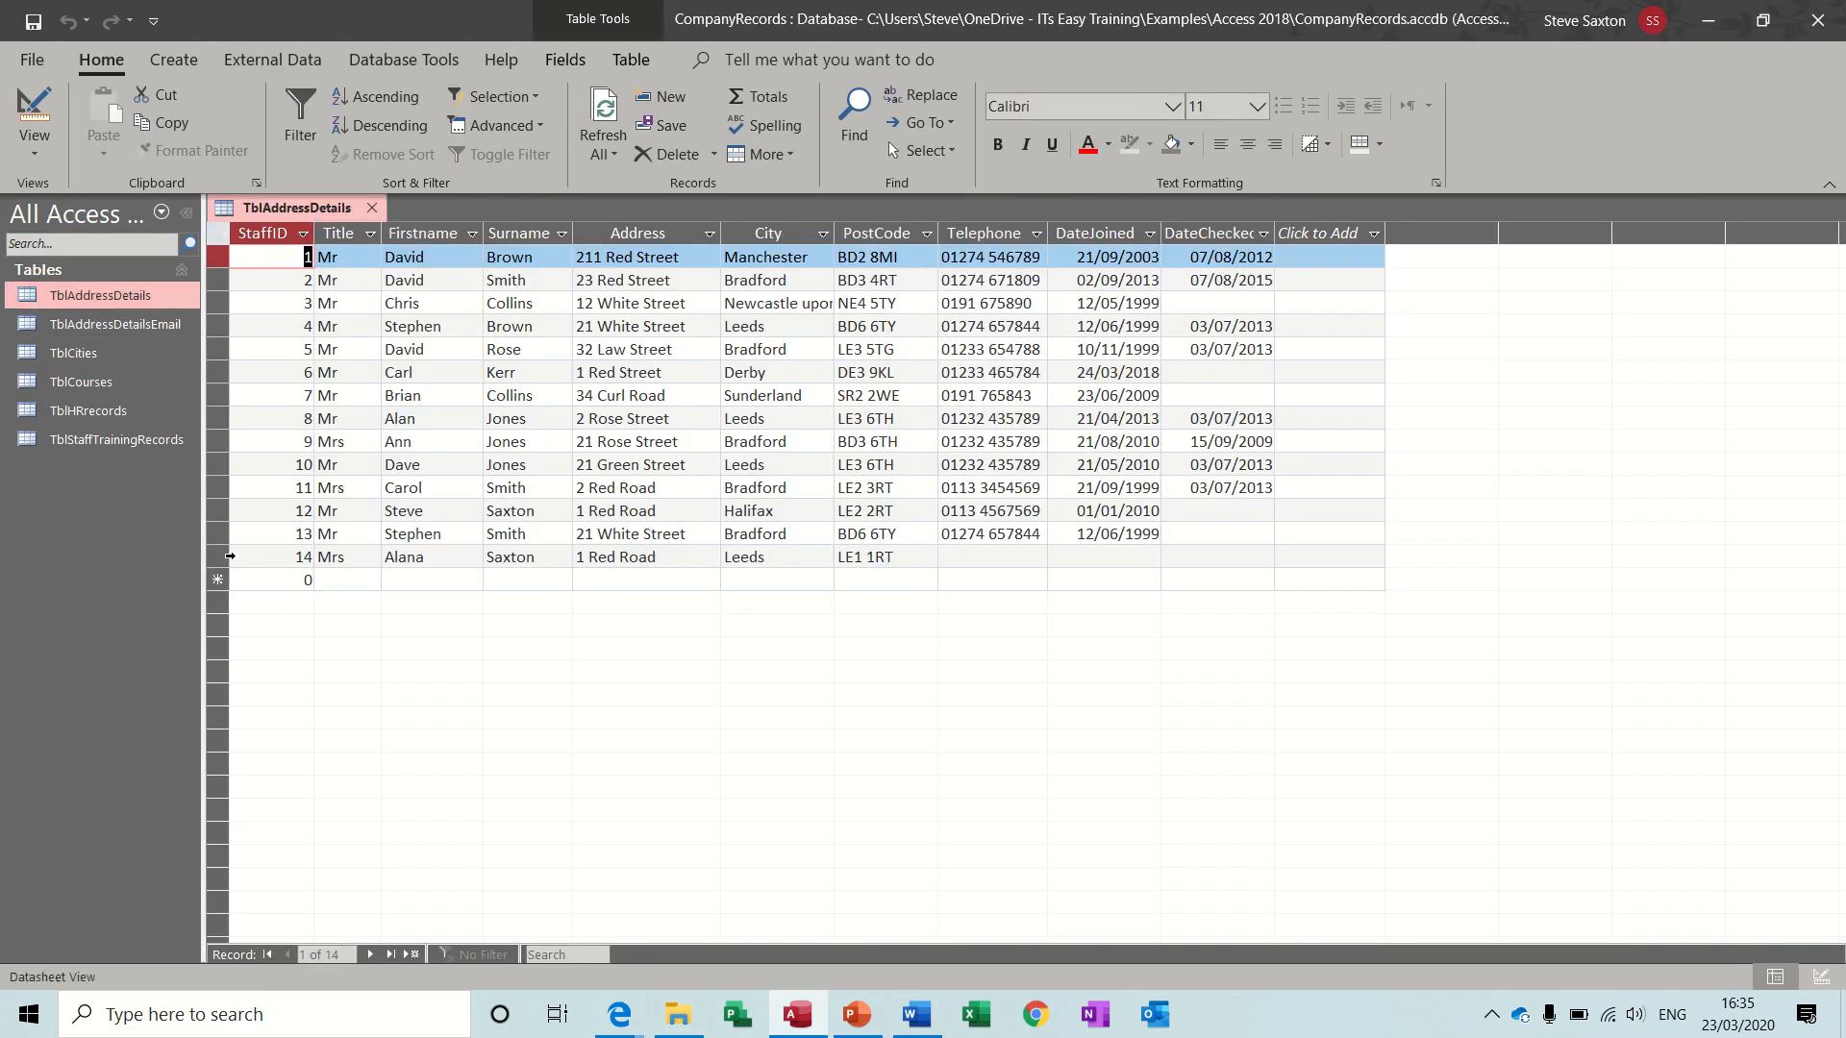
Step: Delete the record with StaffID 14 from TblAddressDetails and close Access
click(219, 556)
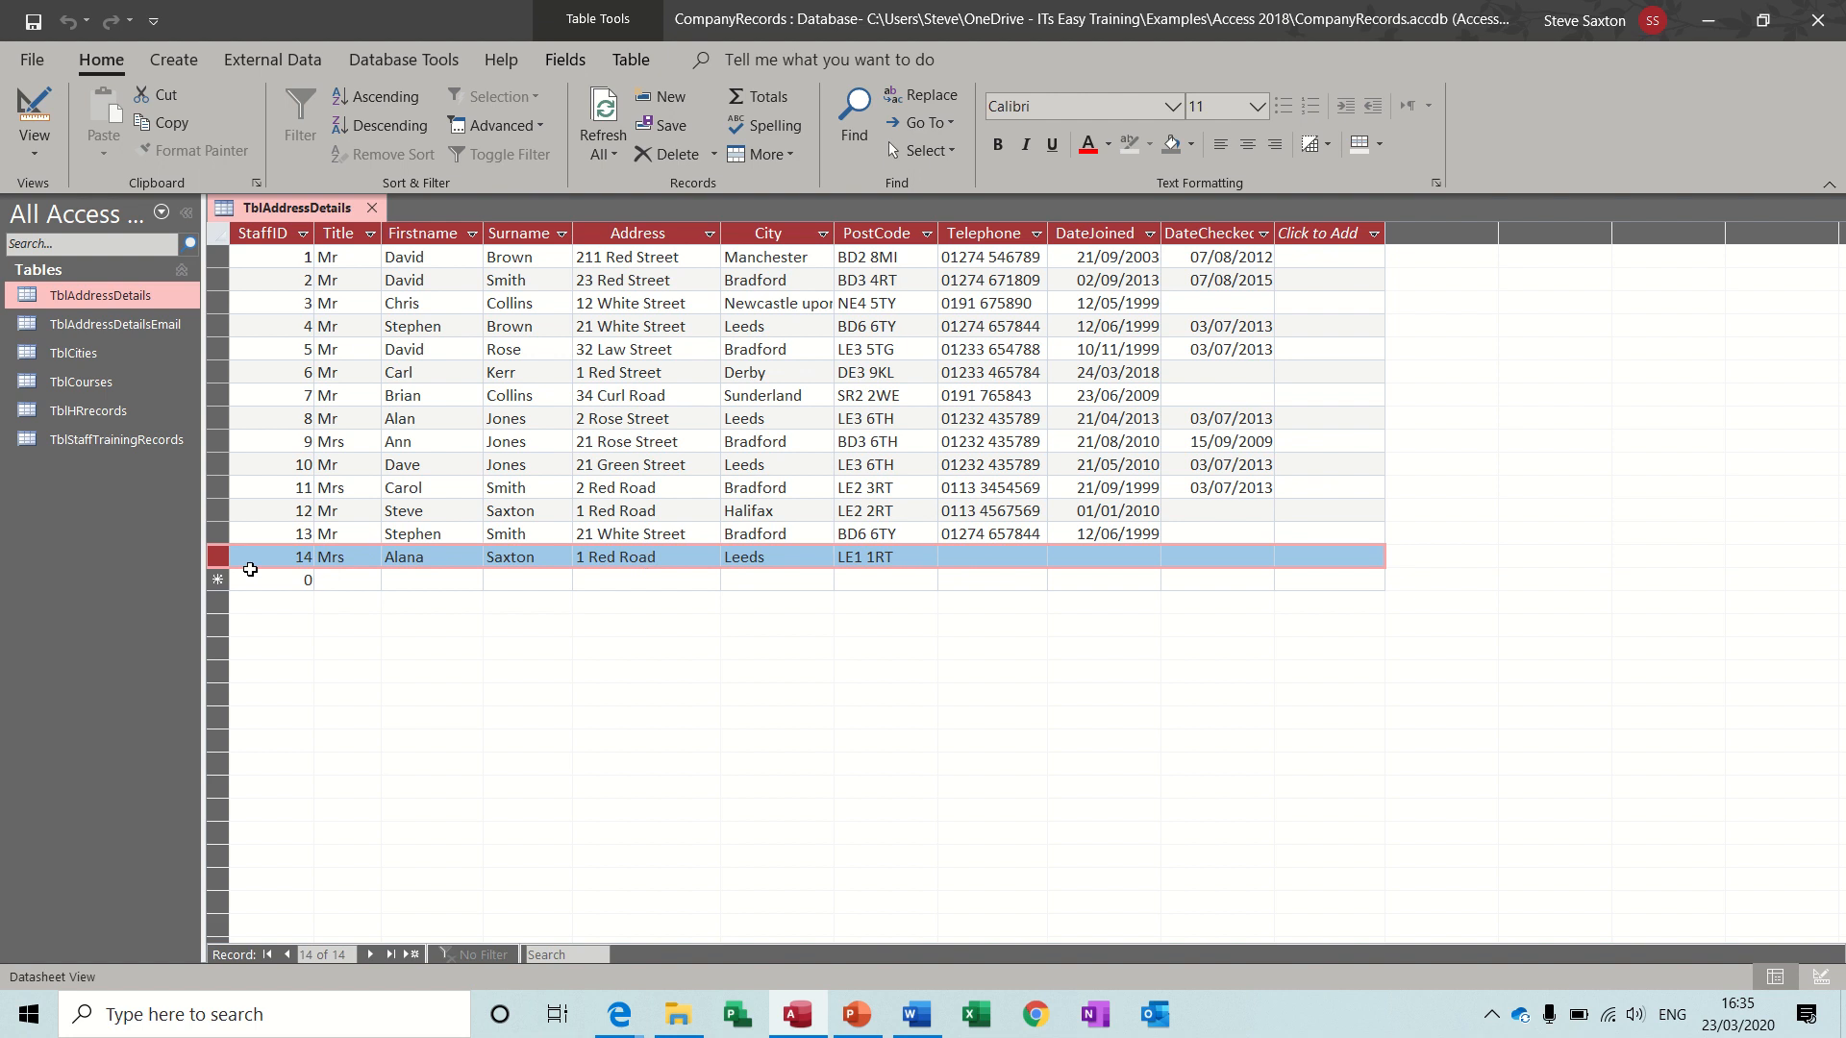
click(652, 156)
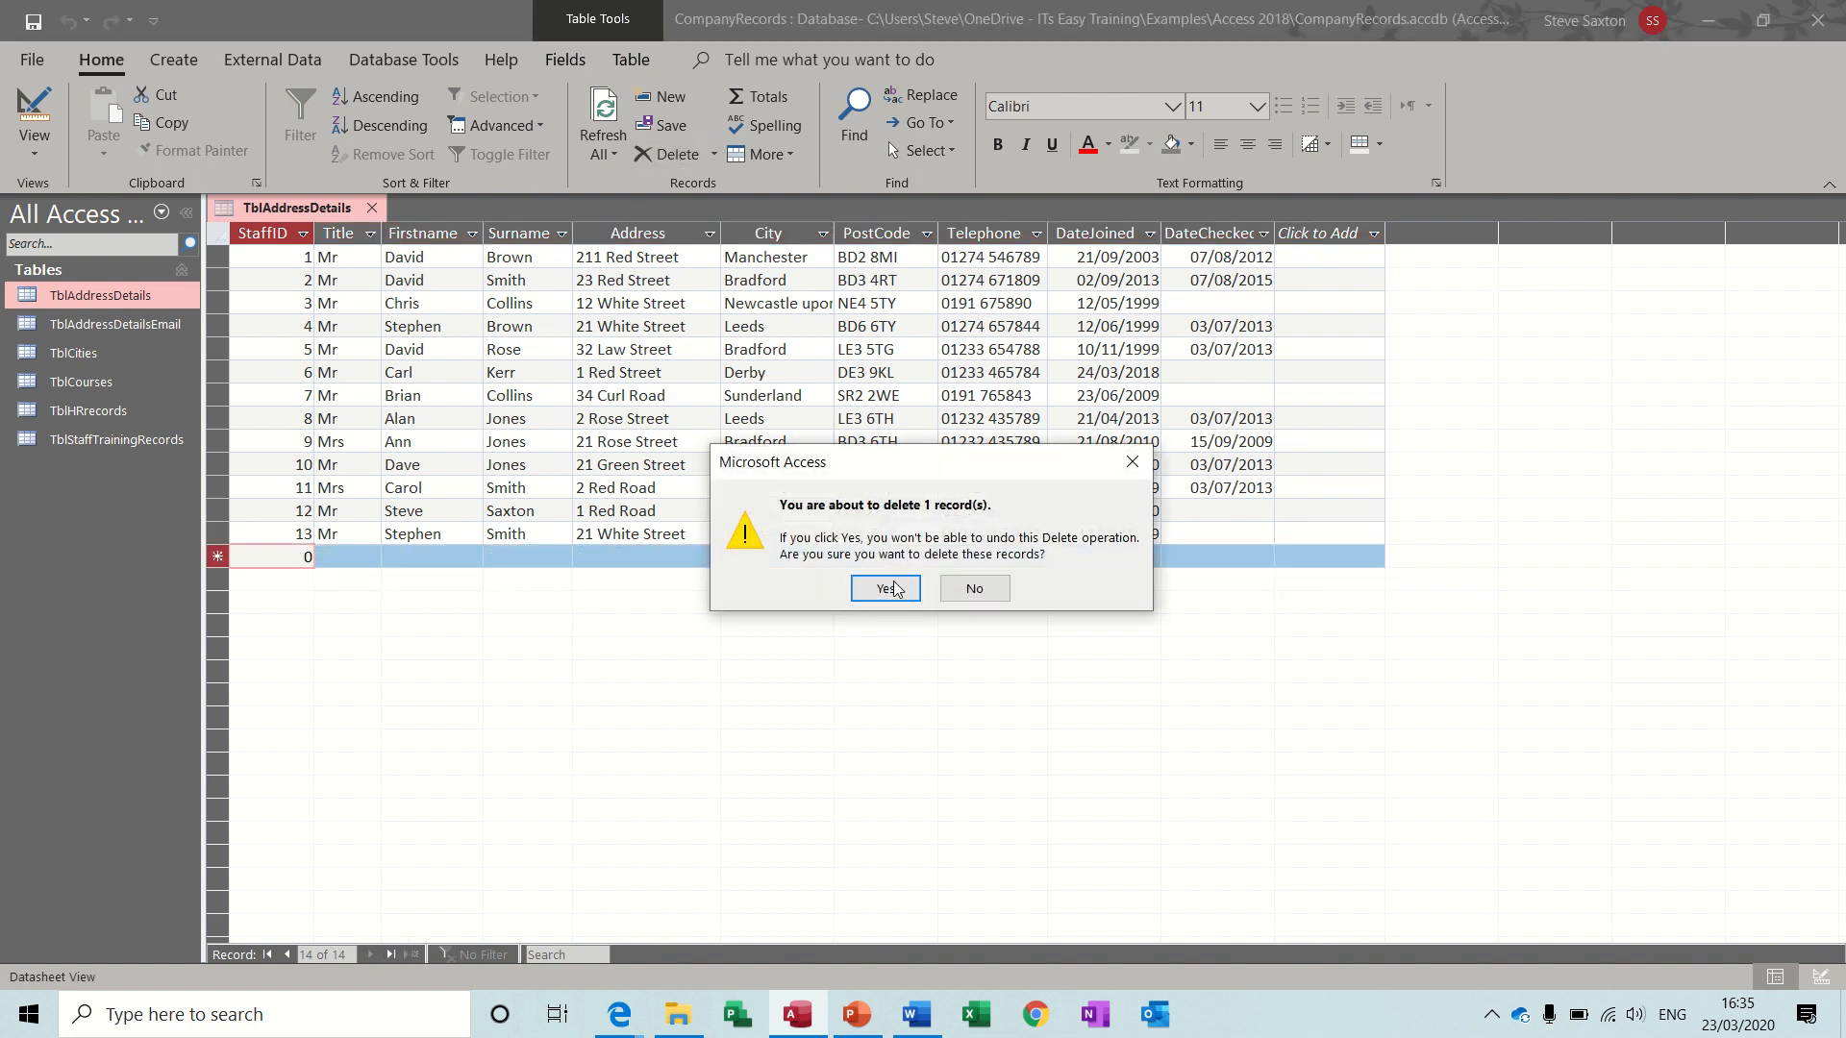
click(886, 588)
click(1818, 20)
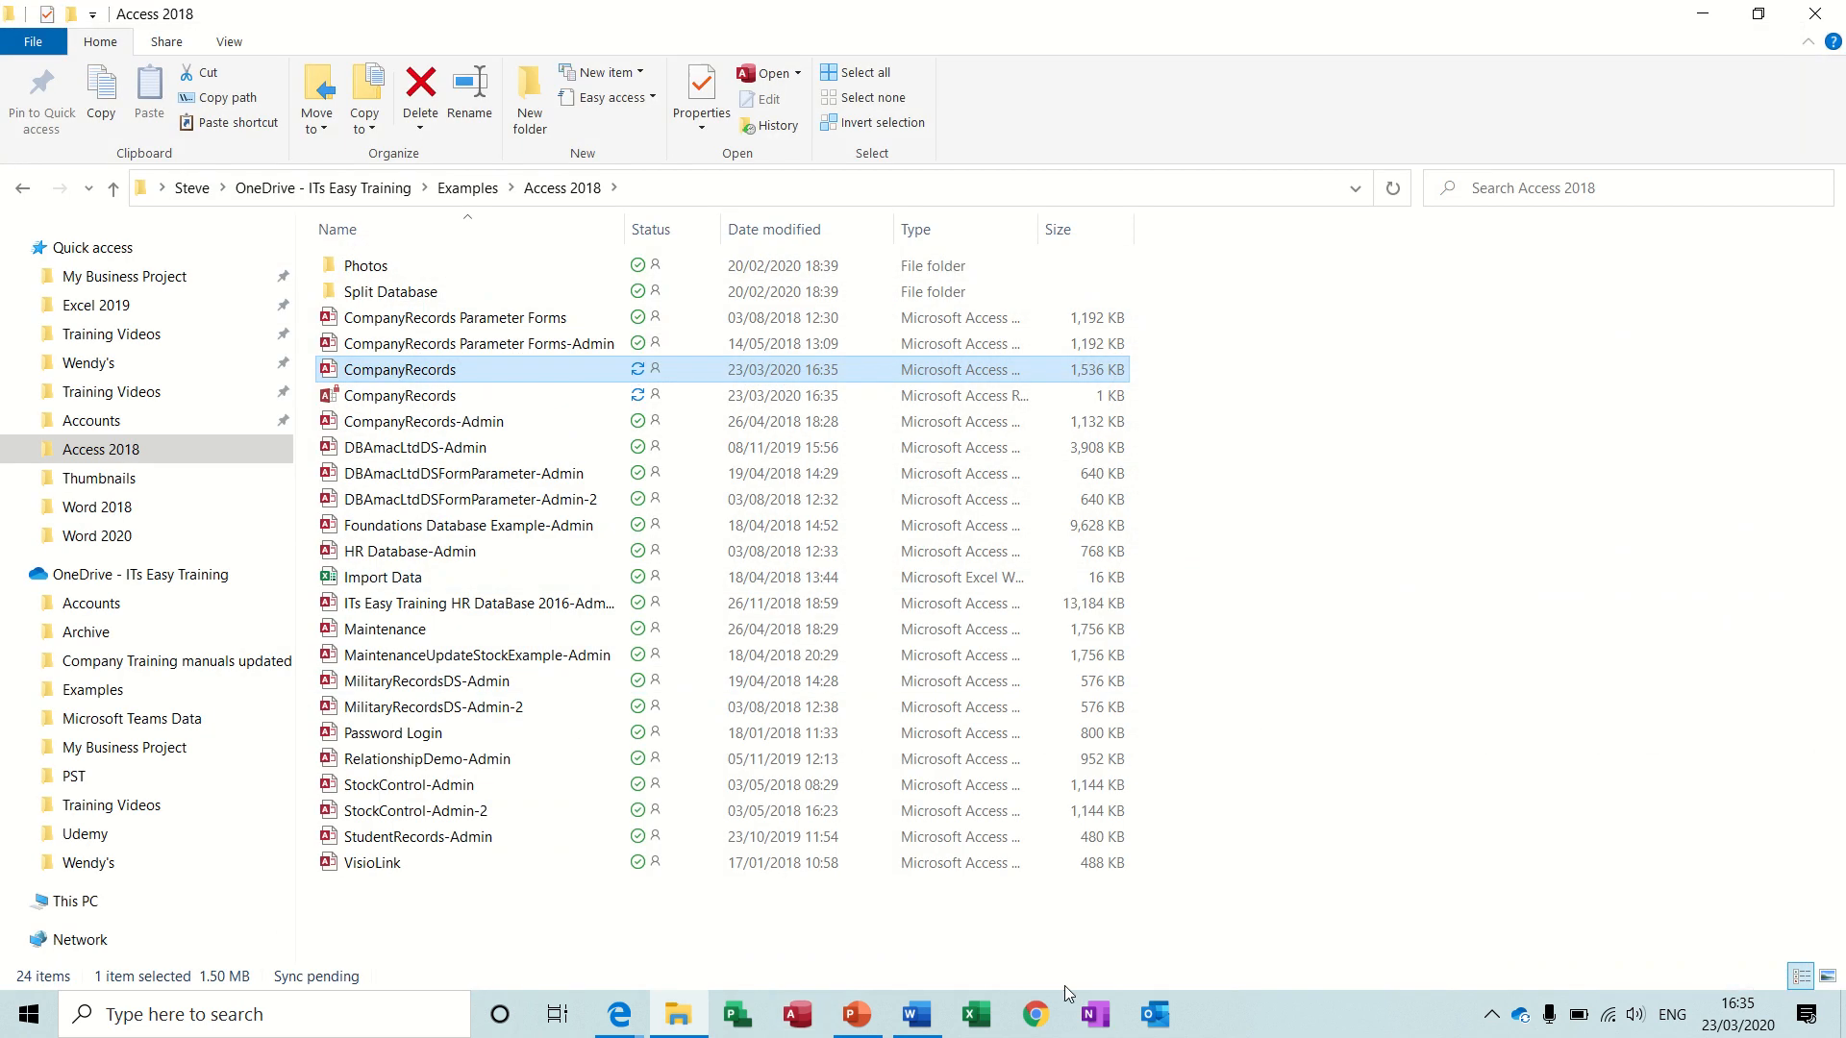
Step: Switch back to Word and examine the Address Block settings and preview without inserting the block
click(916, 1015)
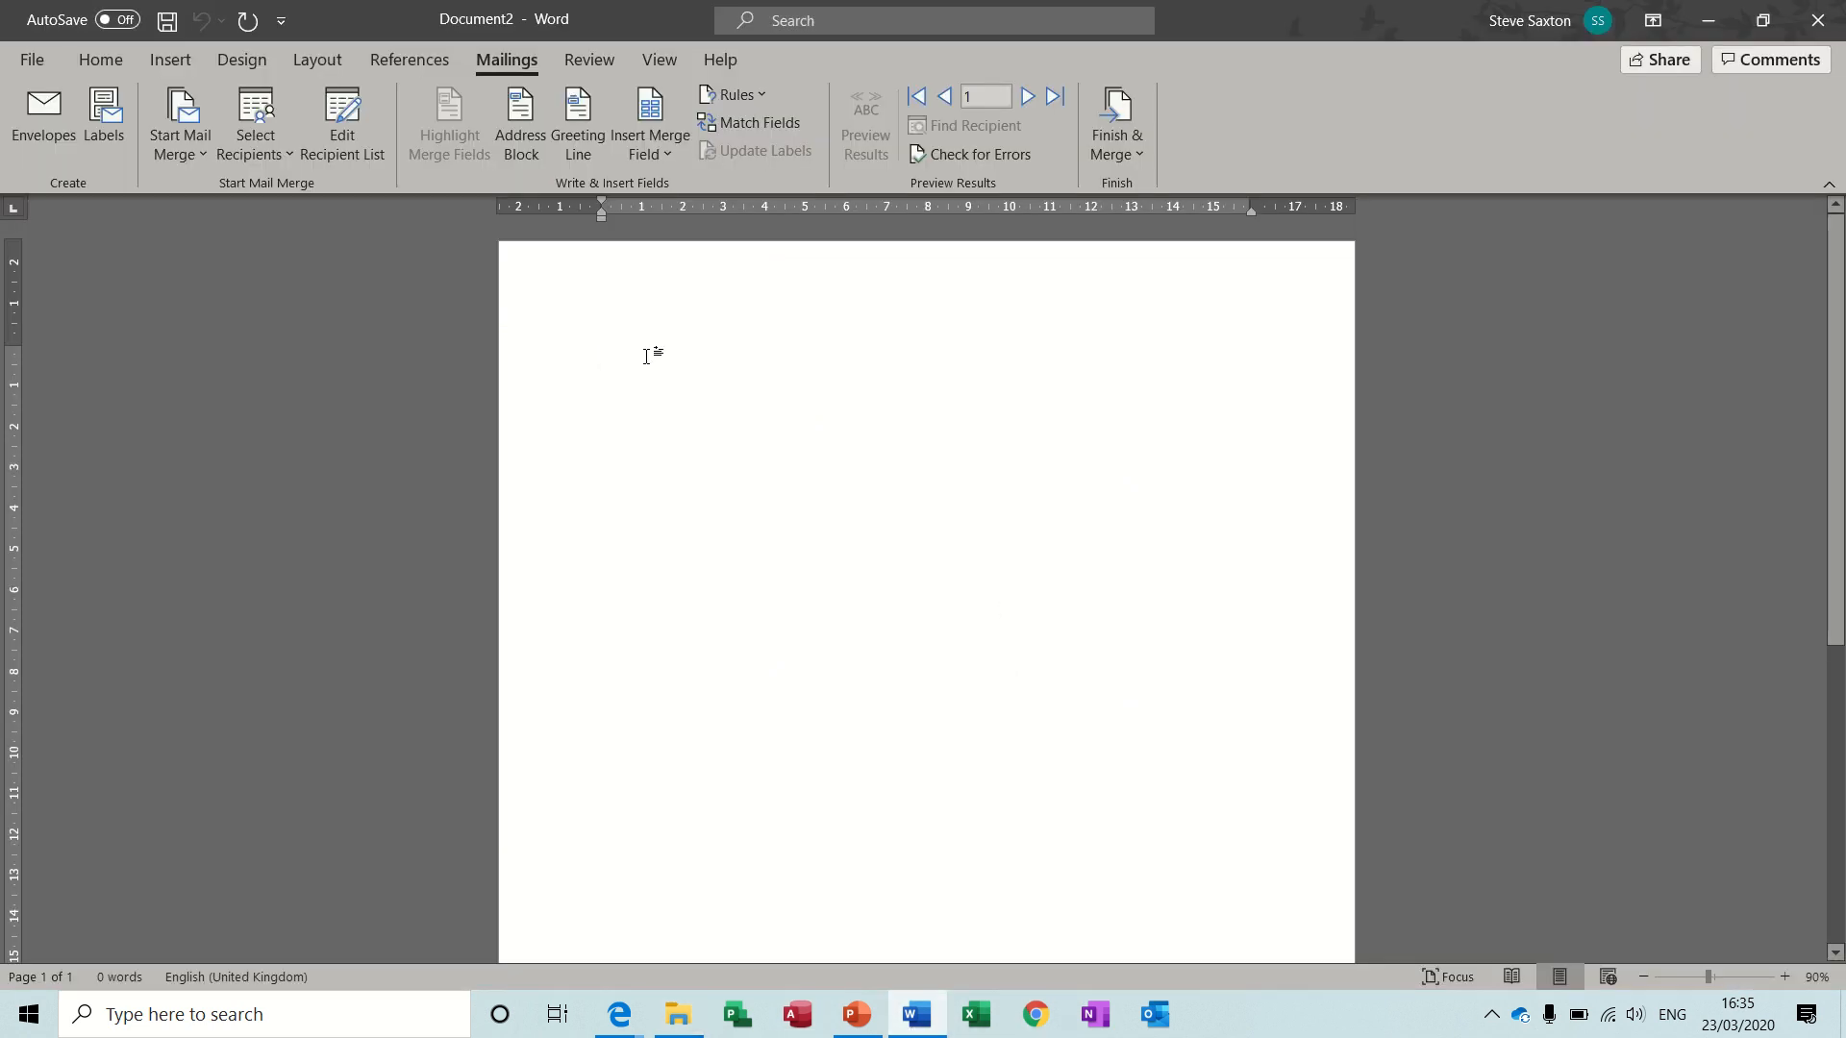
click(528, 117)
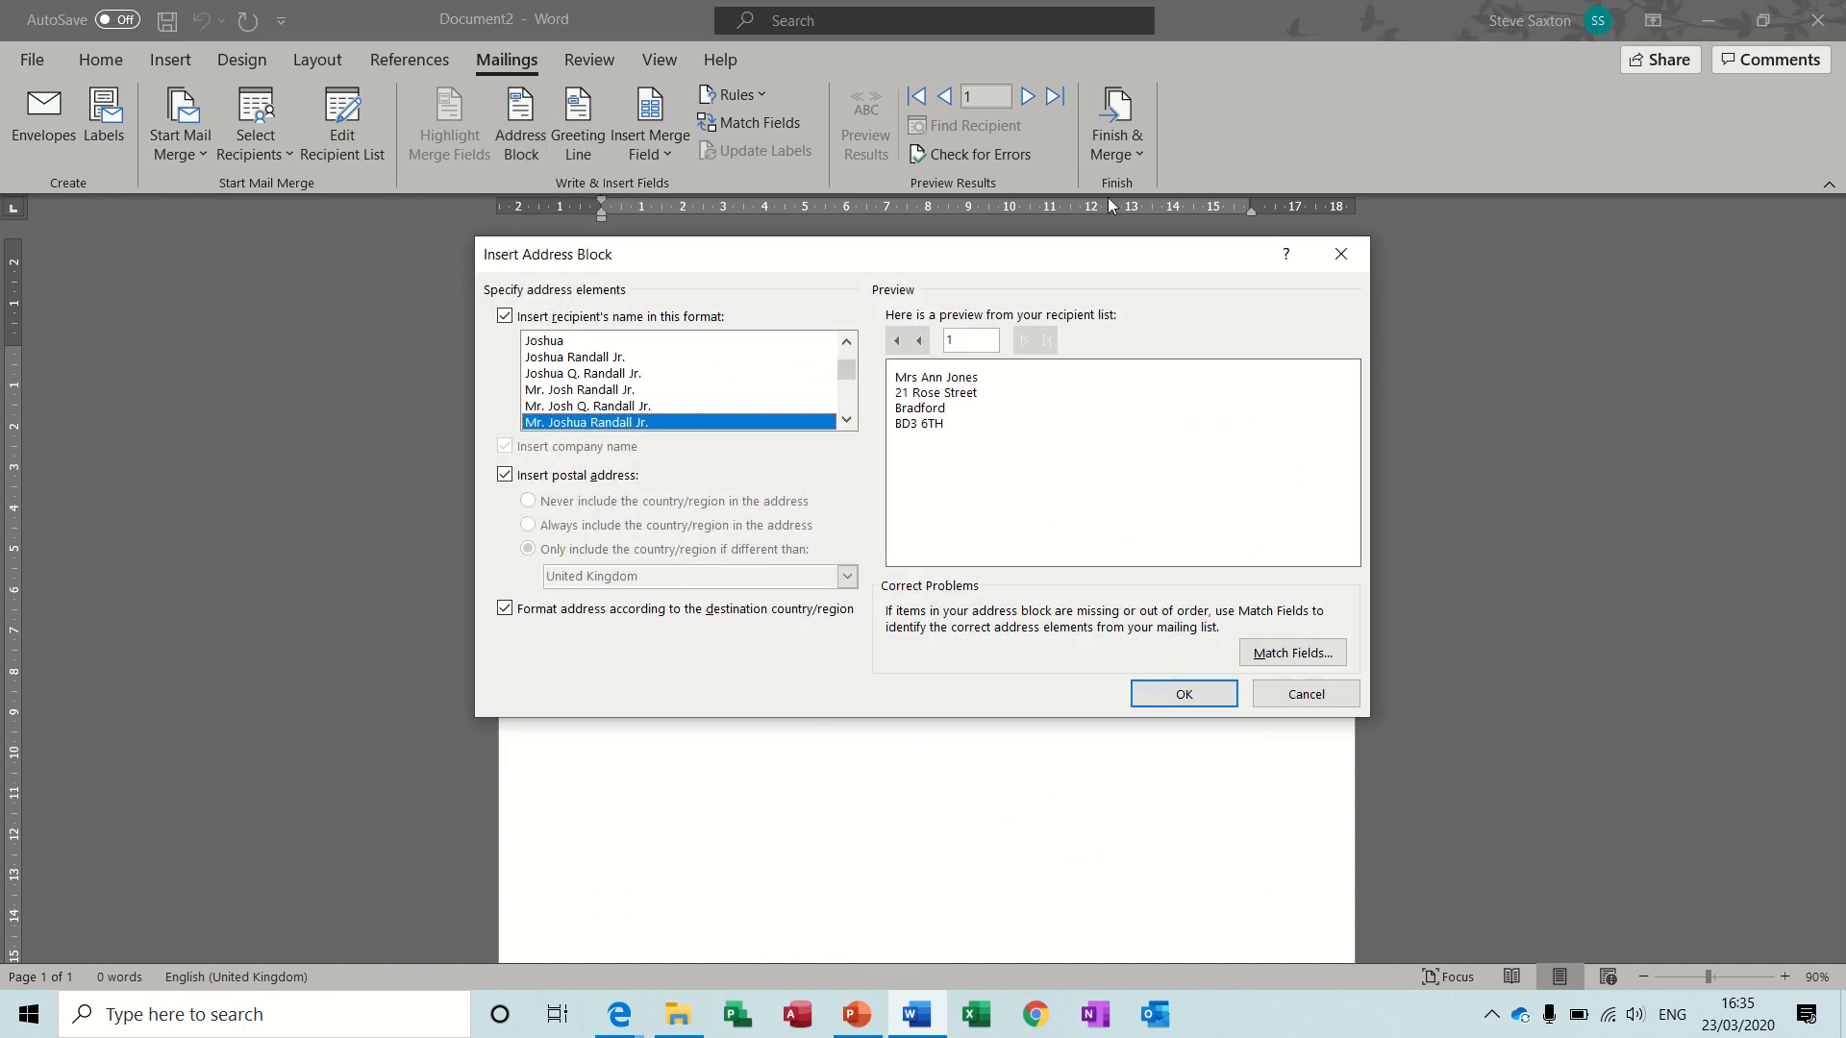
click(1339, 258)
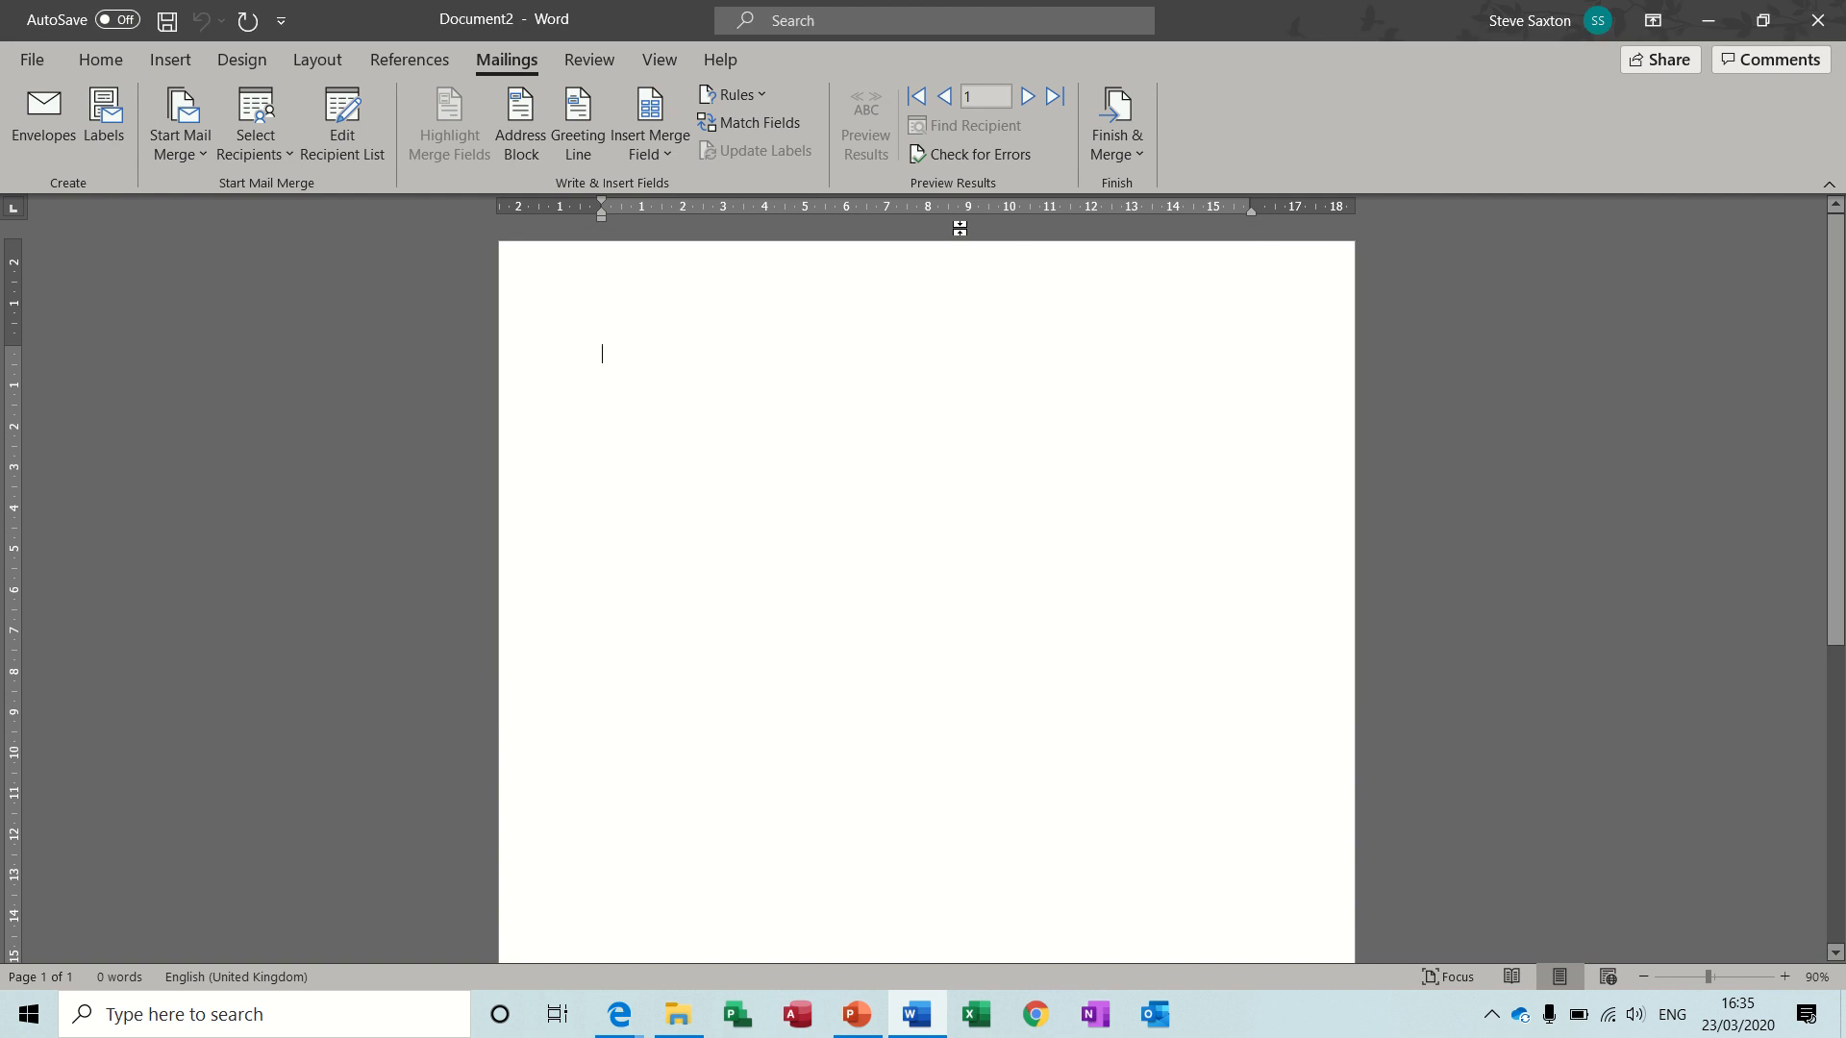
Step: Insert the Title, Firstname and Surname merge fields, separated by spaces, on the document's first line and start a new line
click(665, 148)
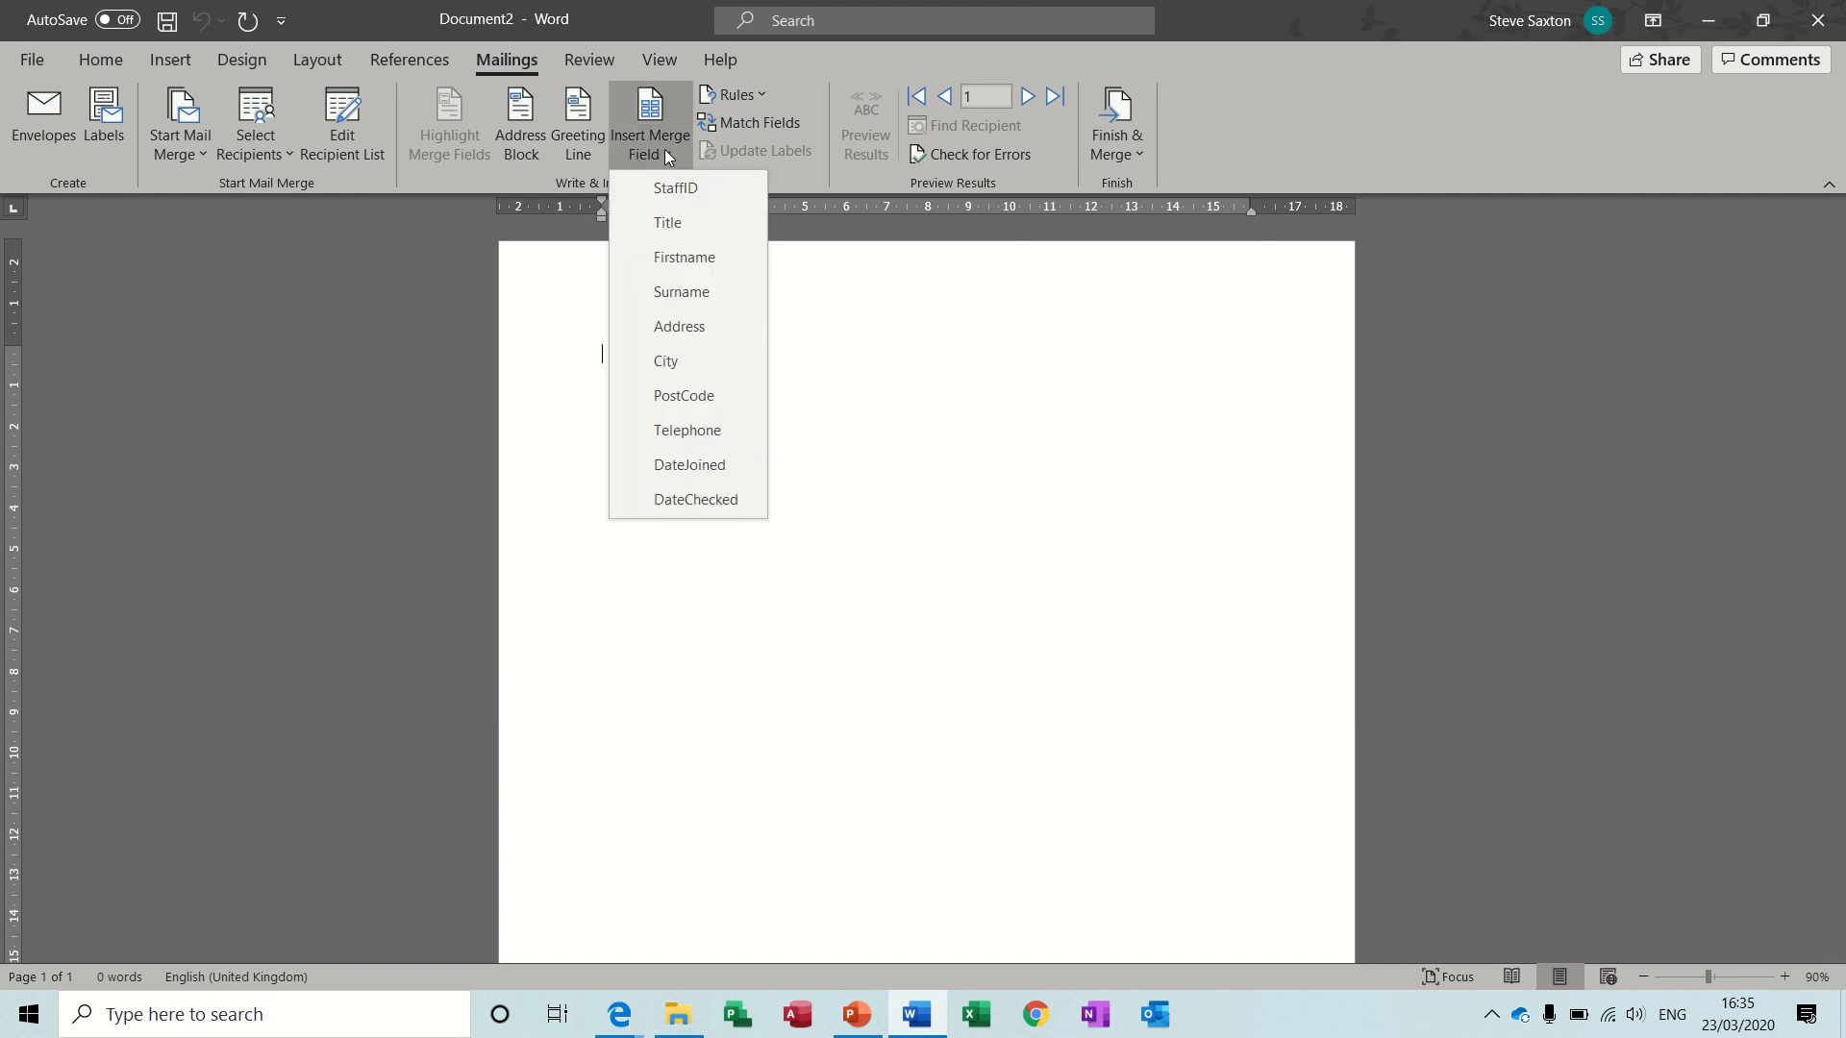
click(683, 223)
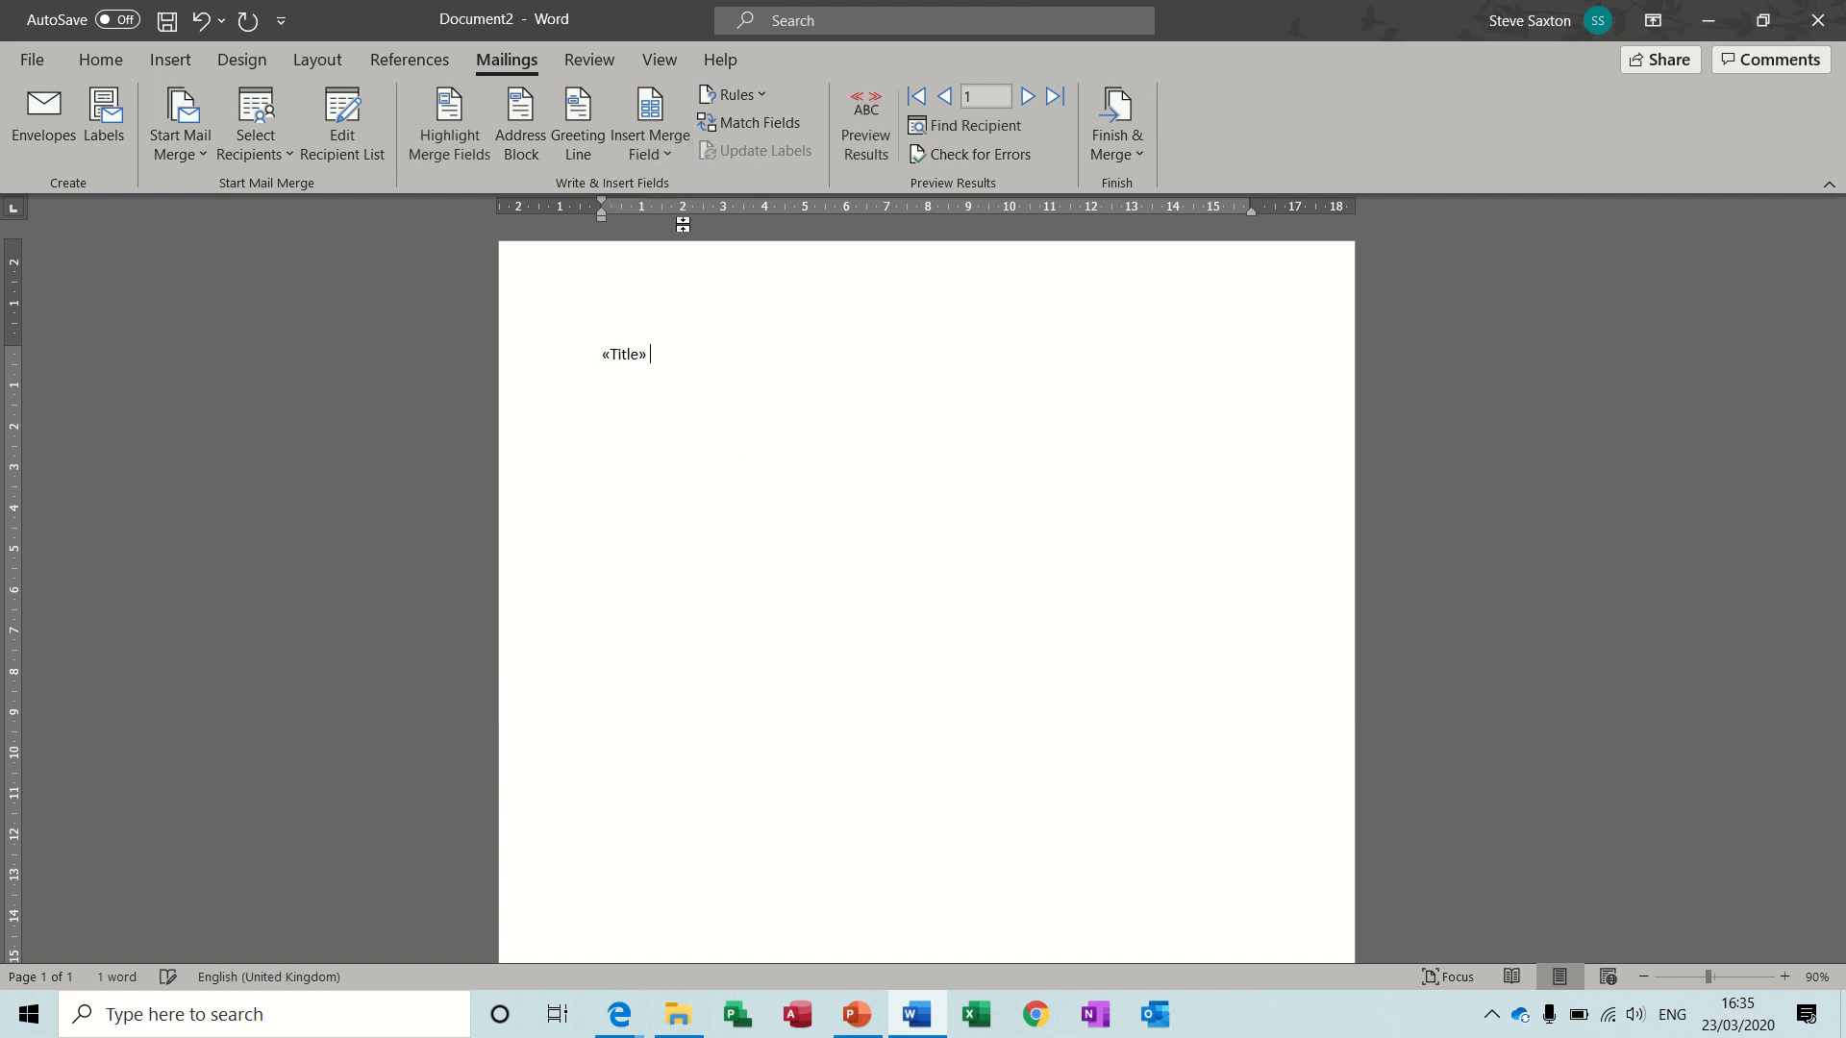
click(673, 147)
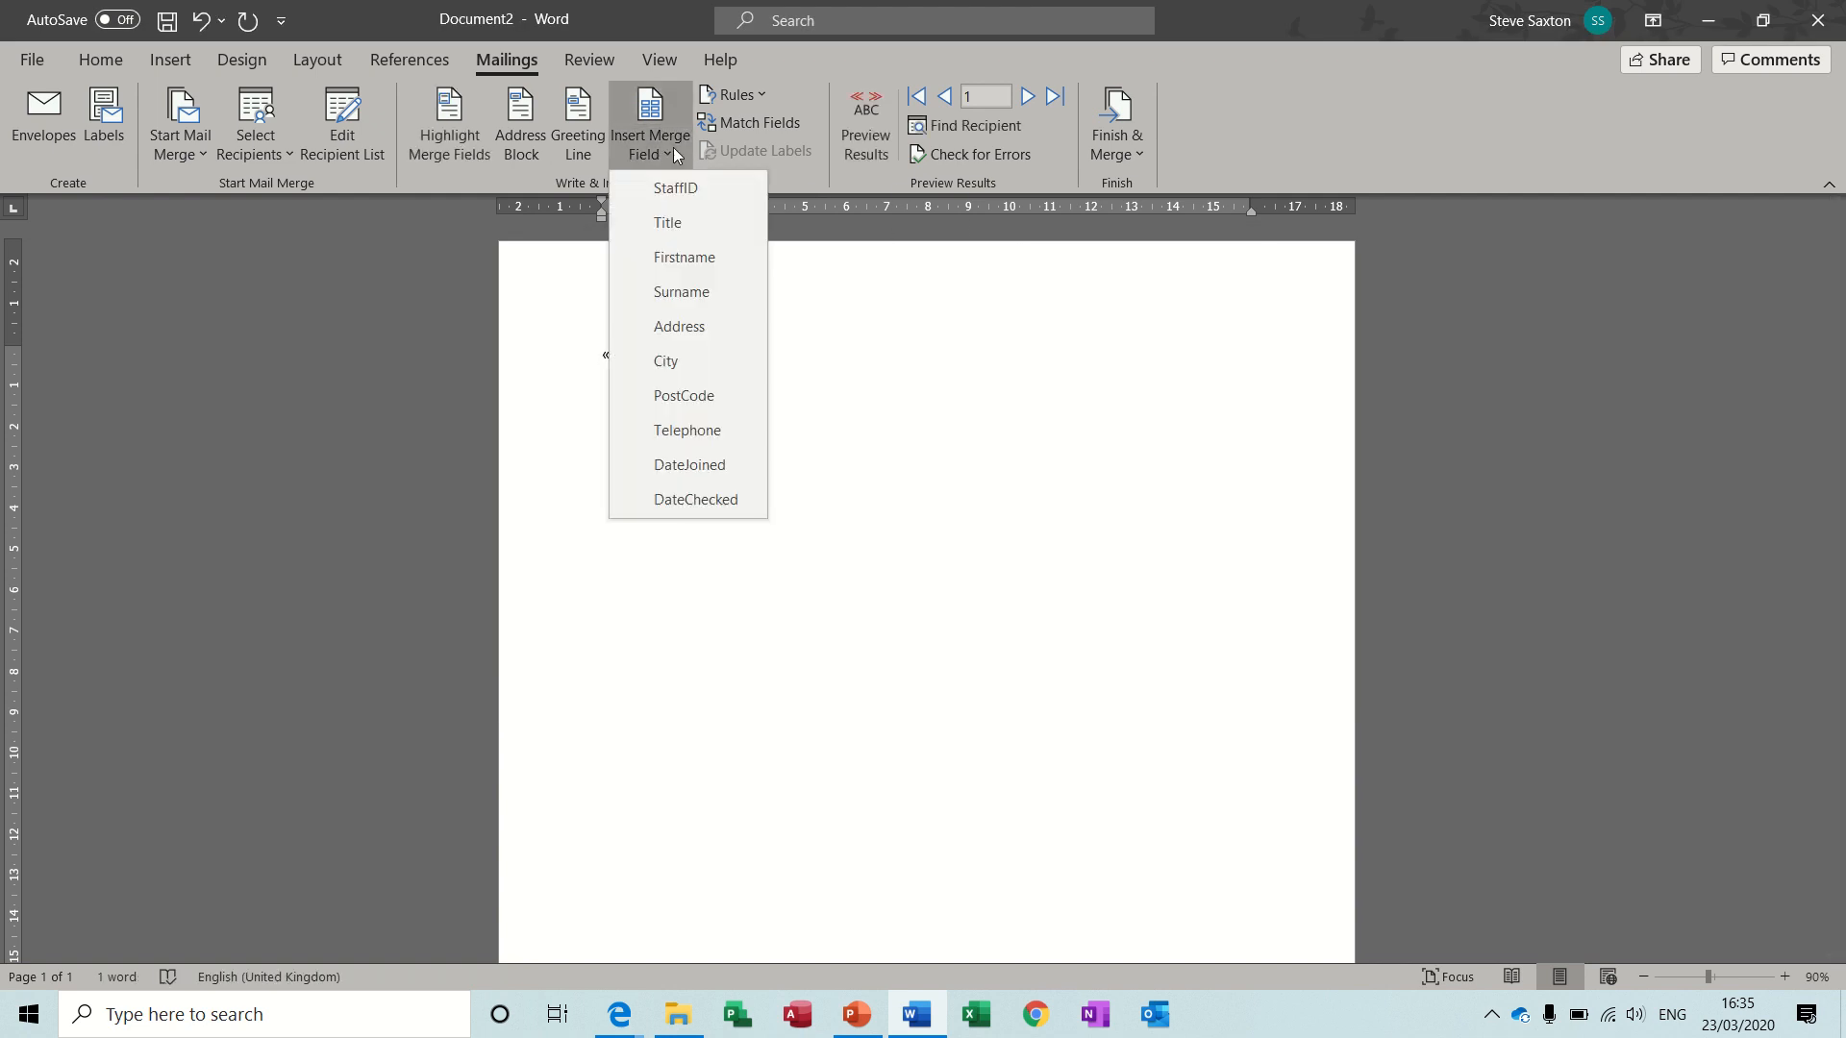
click(704, 257)
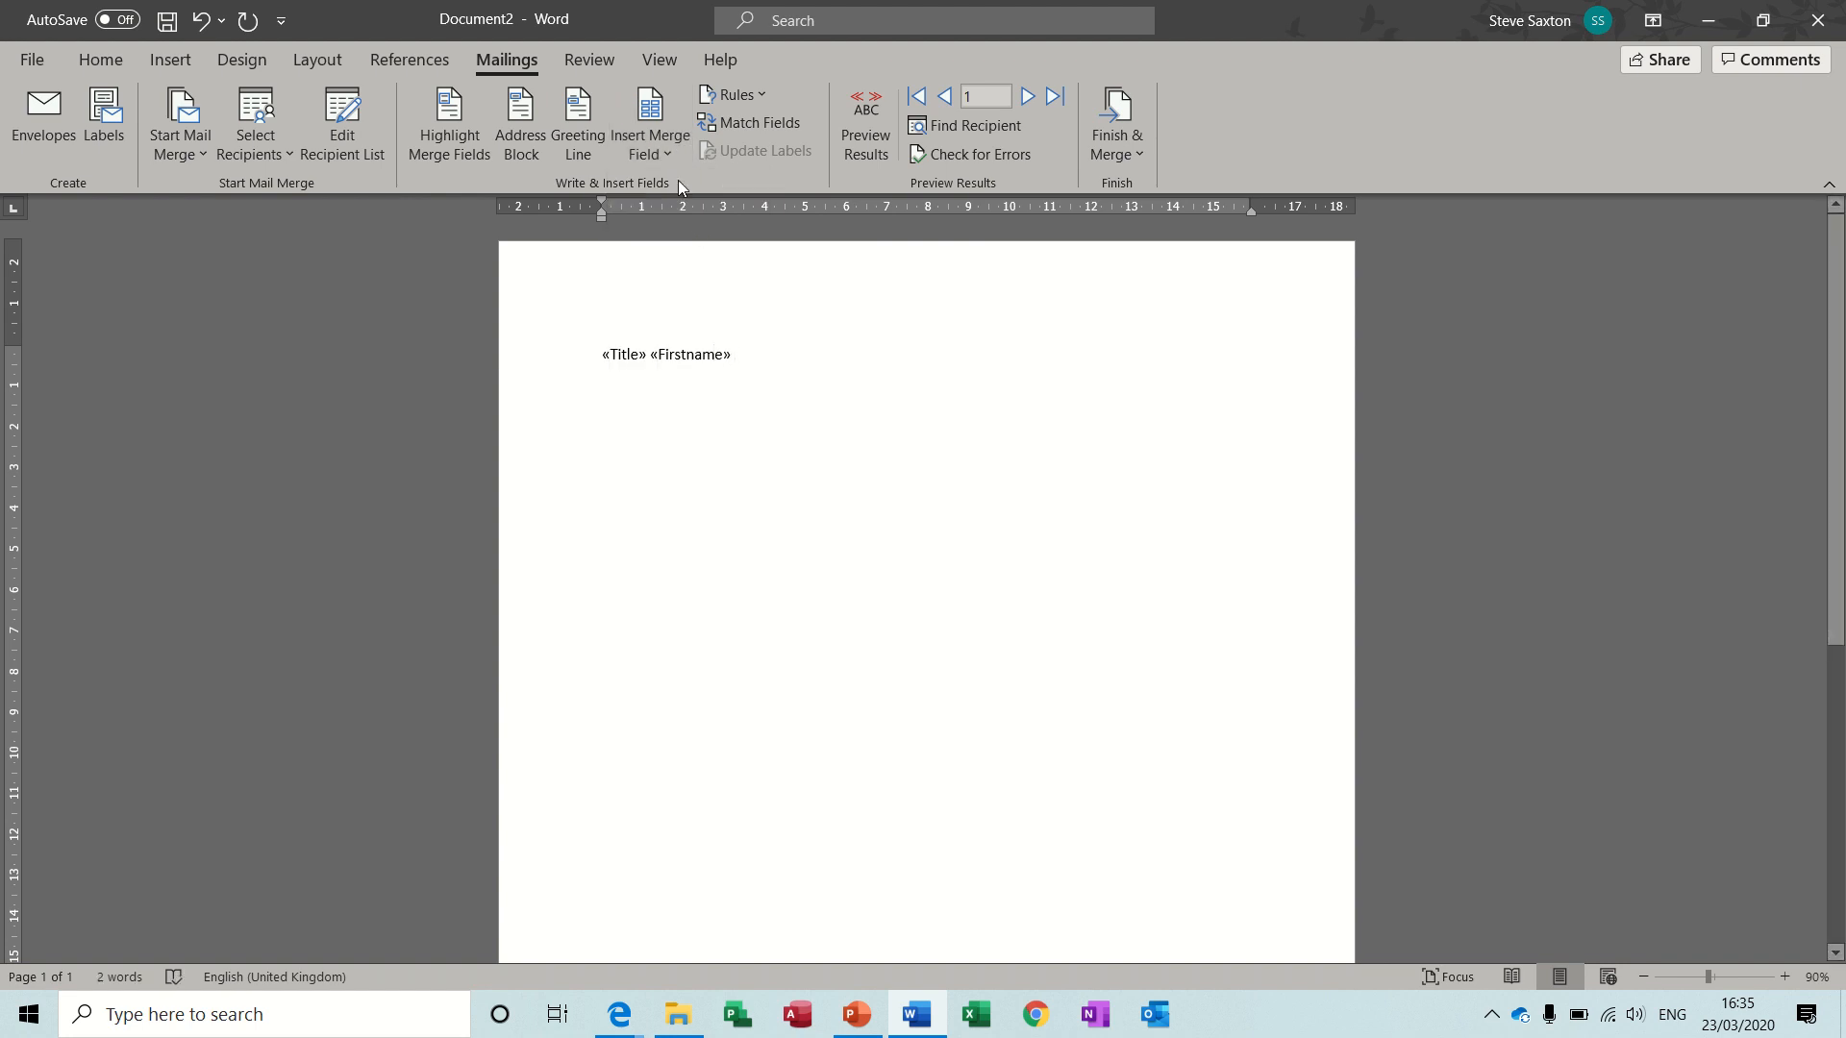
click(667, 158)
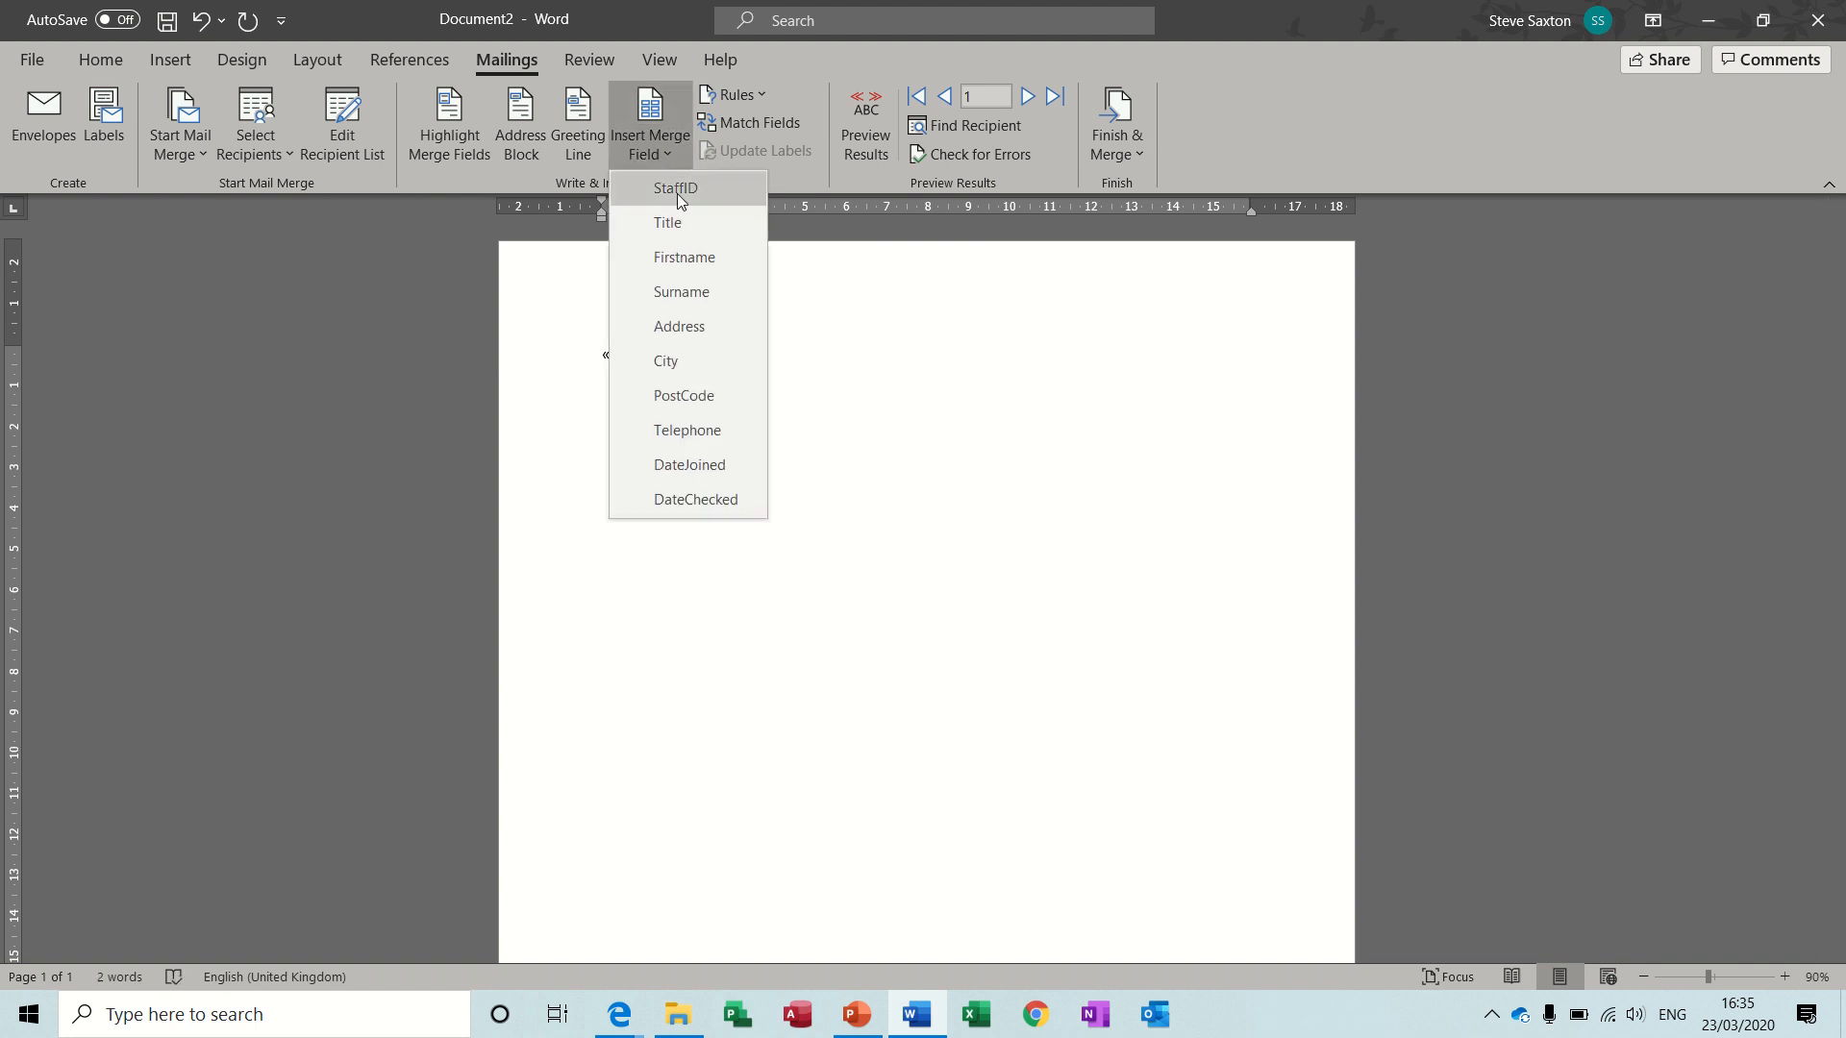
click(679, 292)
key(Return)
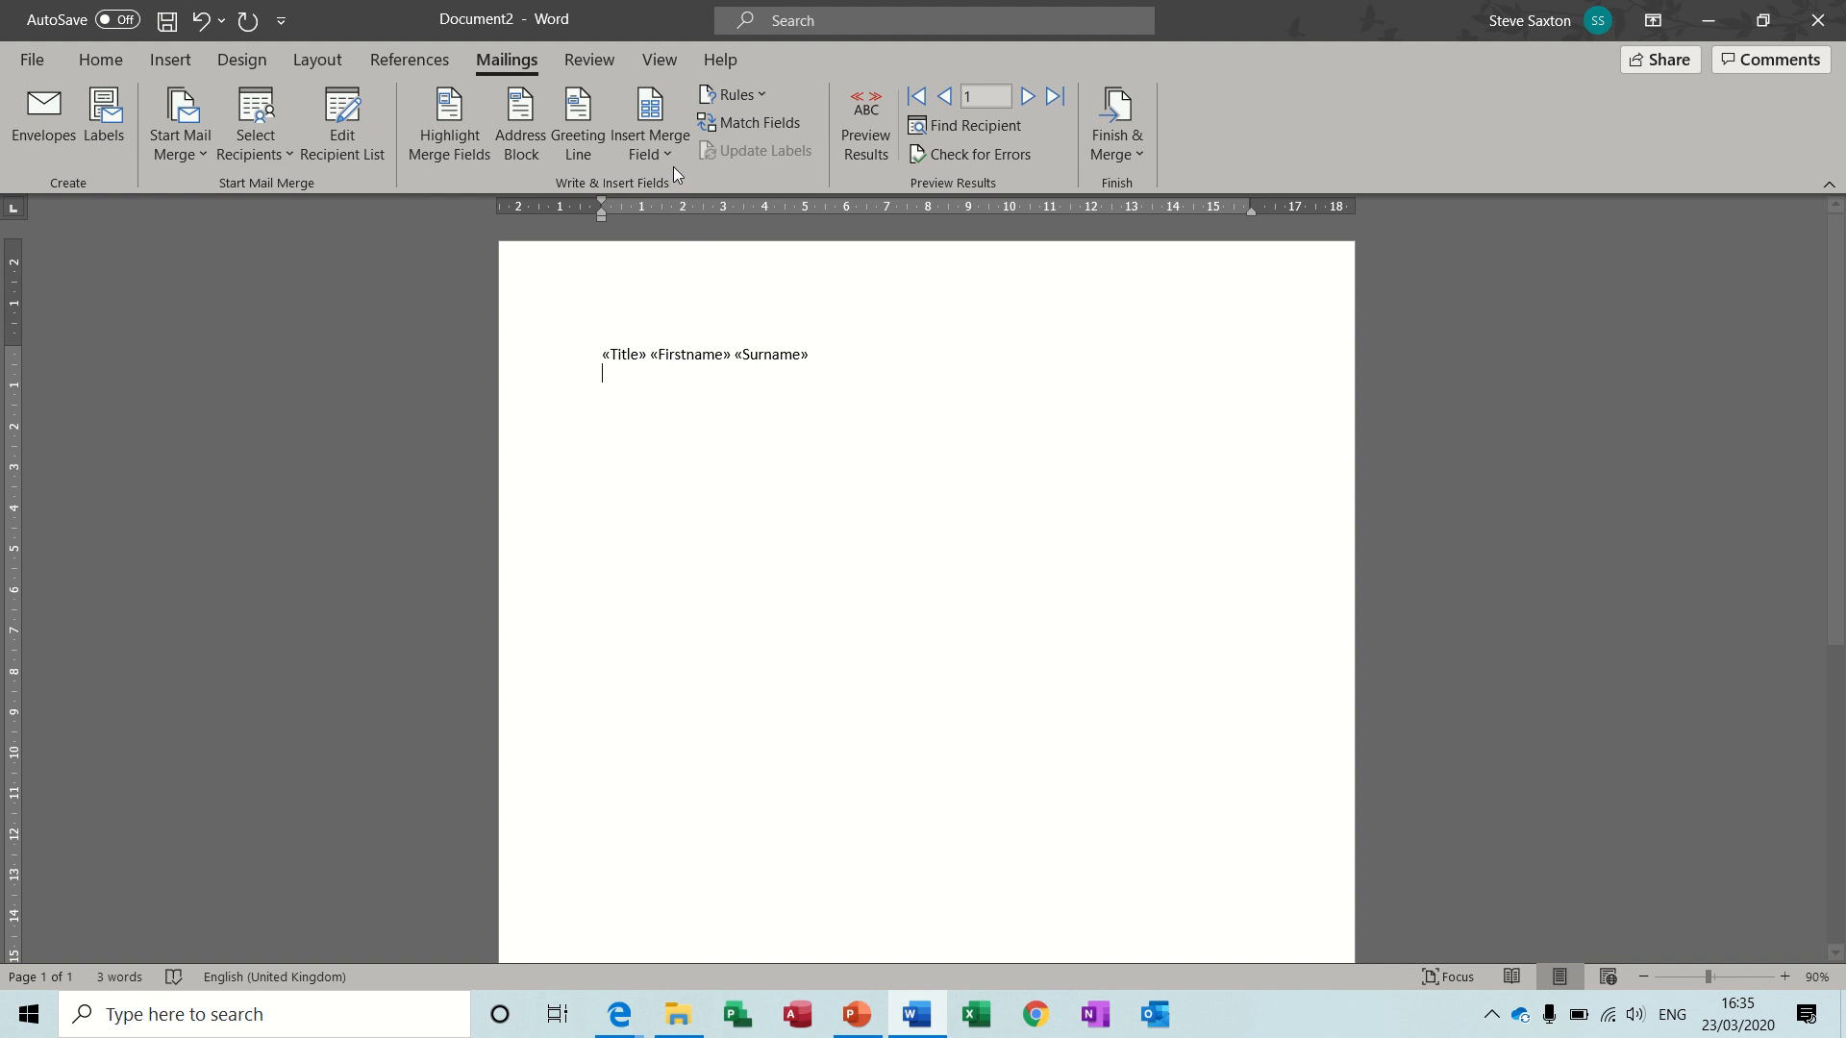
Step: Insert the Address merge field on the second line and the City merge field on the third
click(667, 152)
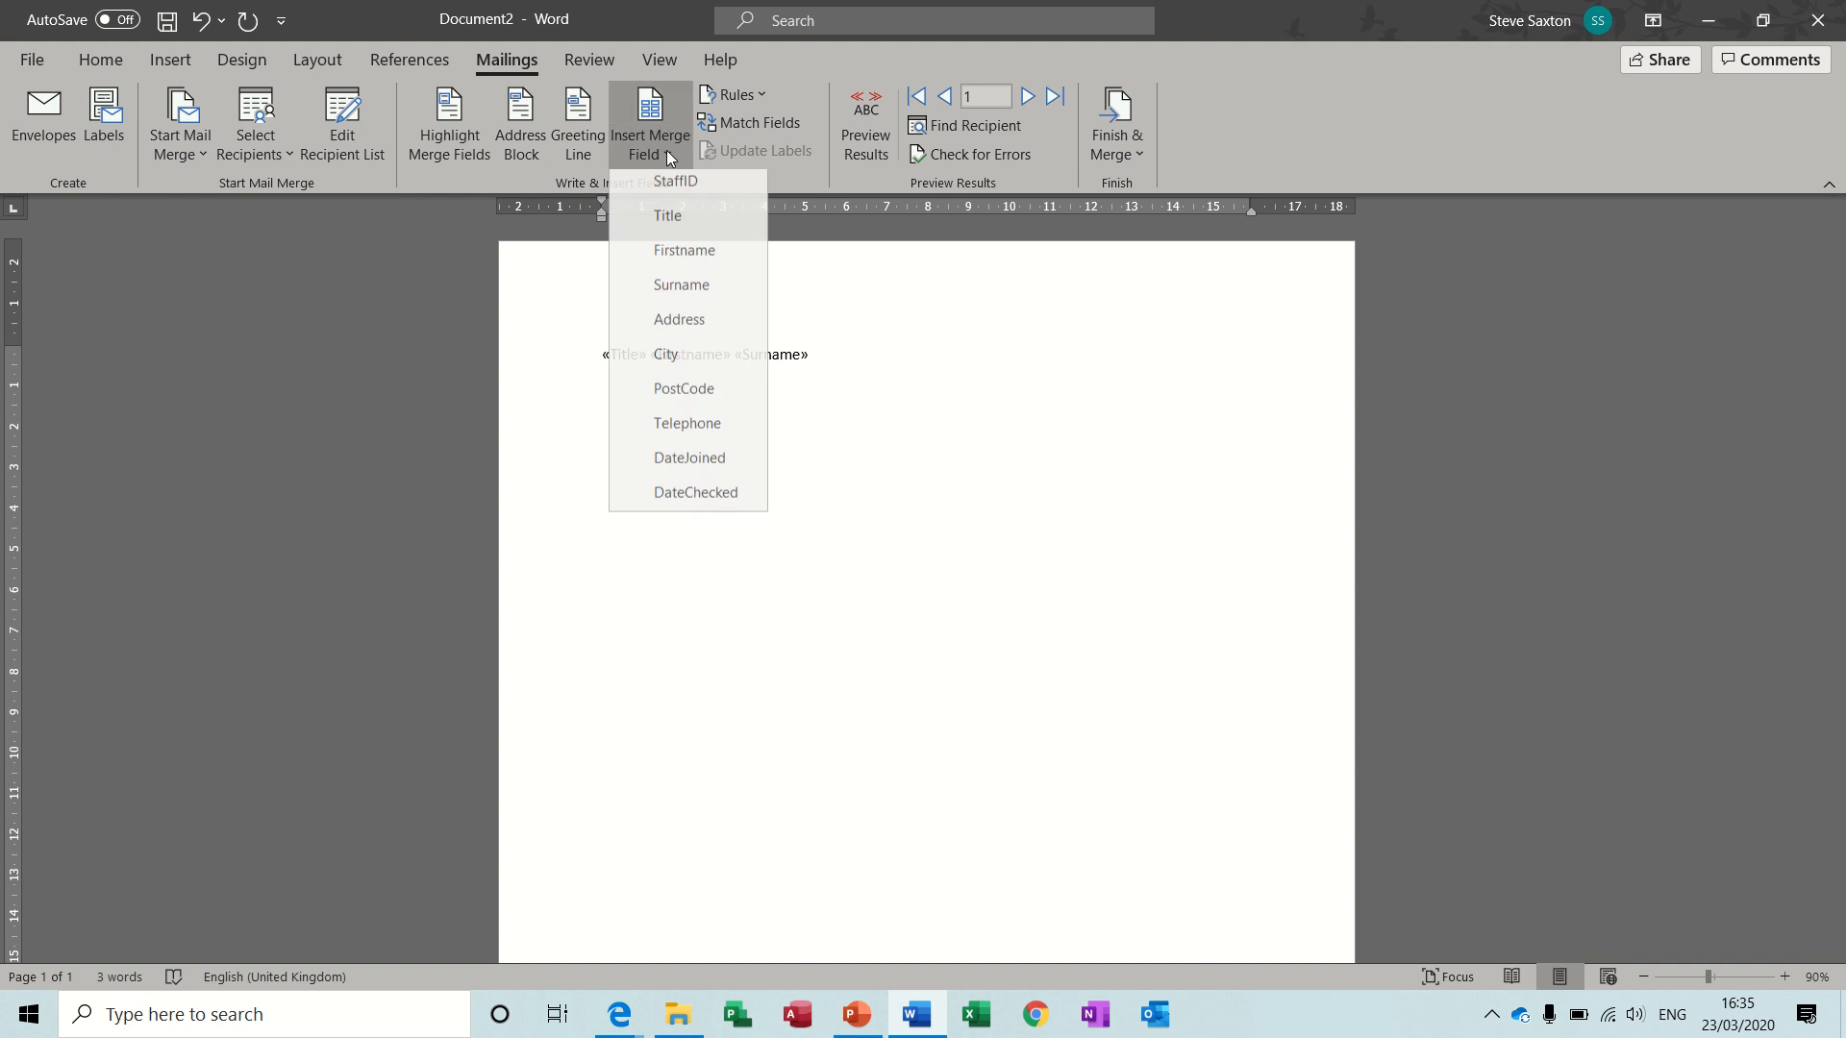
click(695, 326)
key(Return)
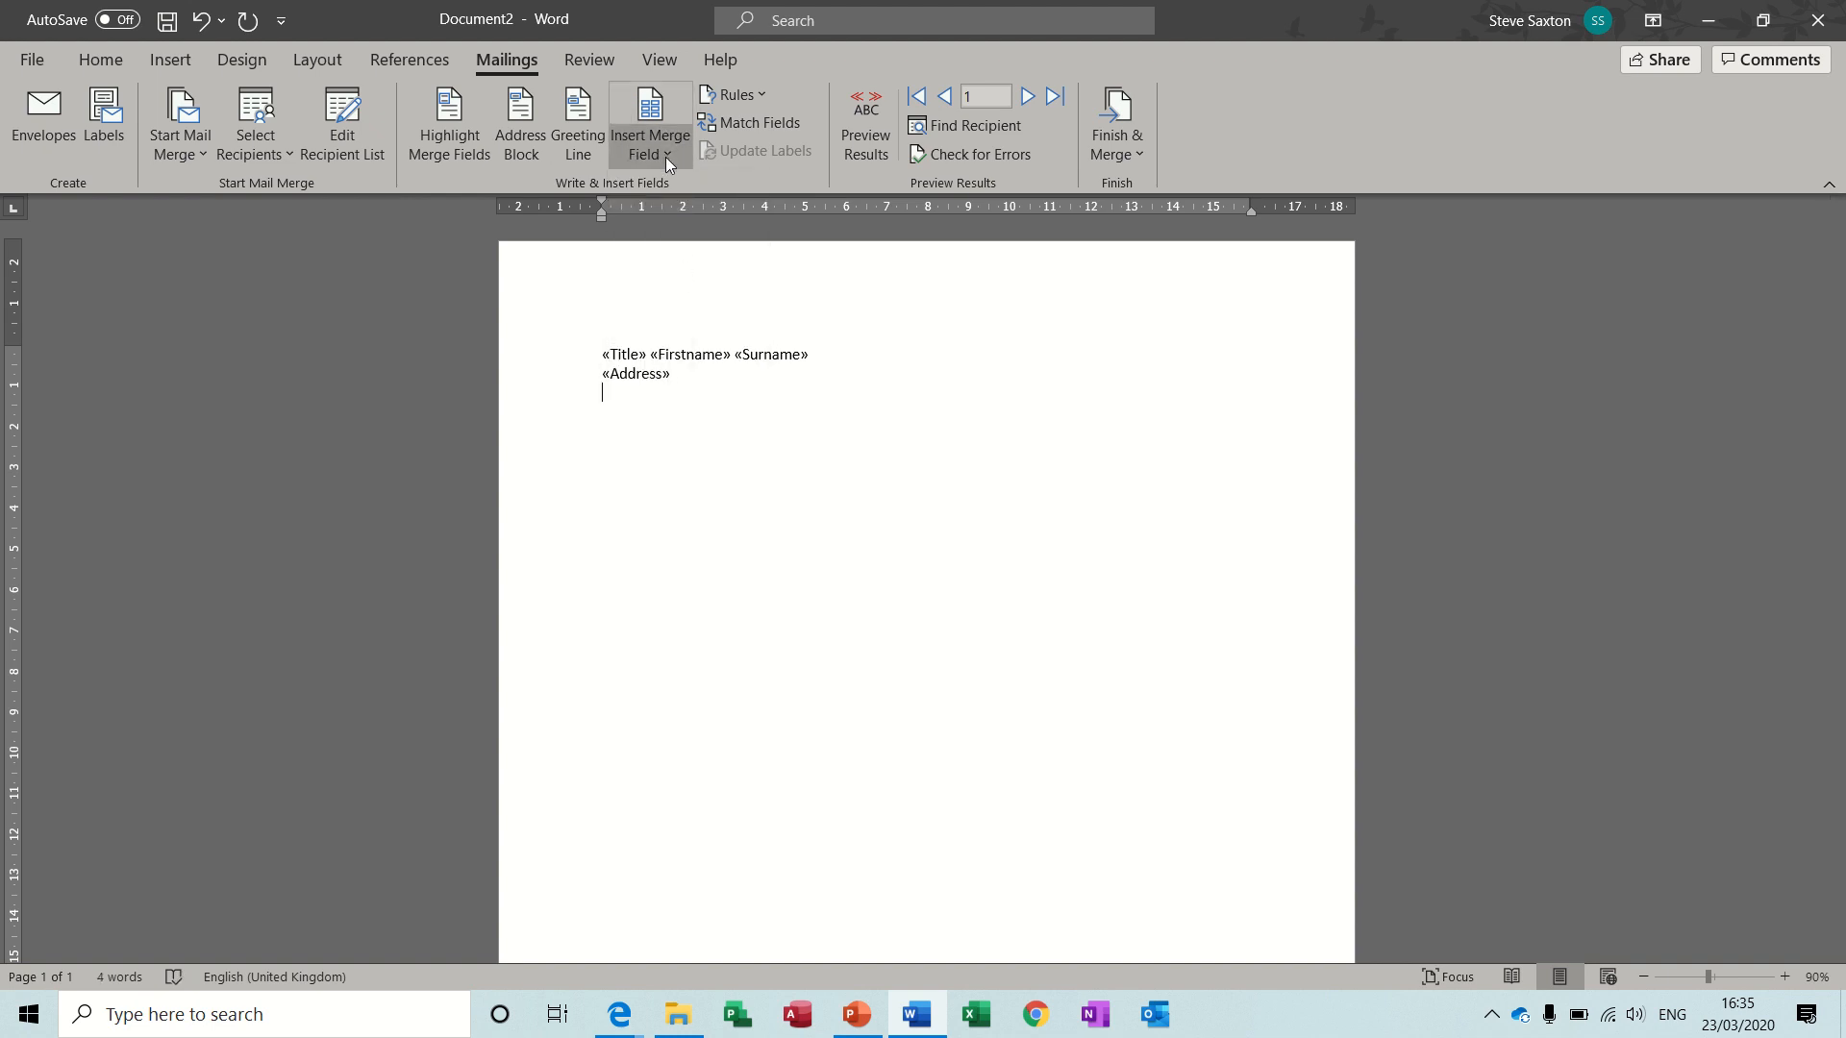
click(665, 154)
click(690, 357)
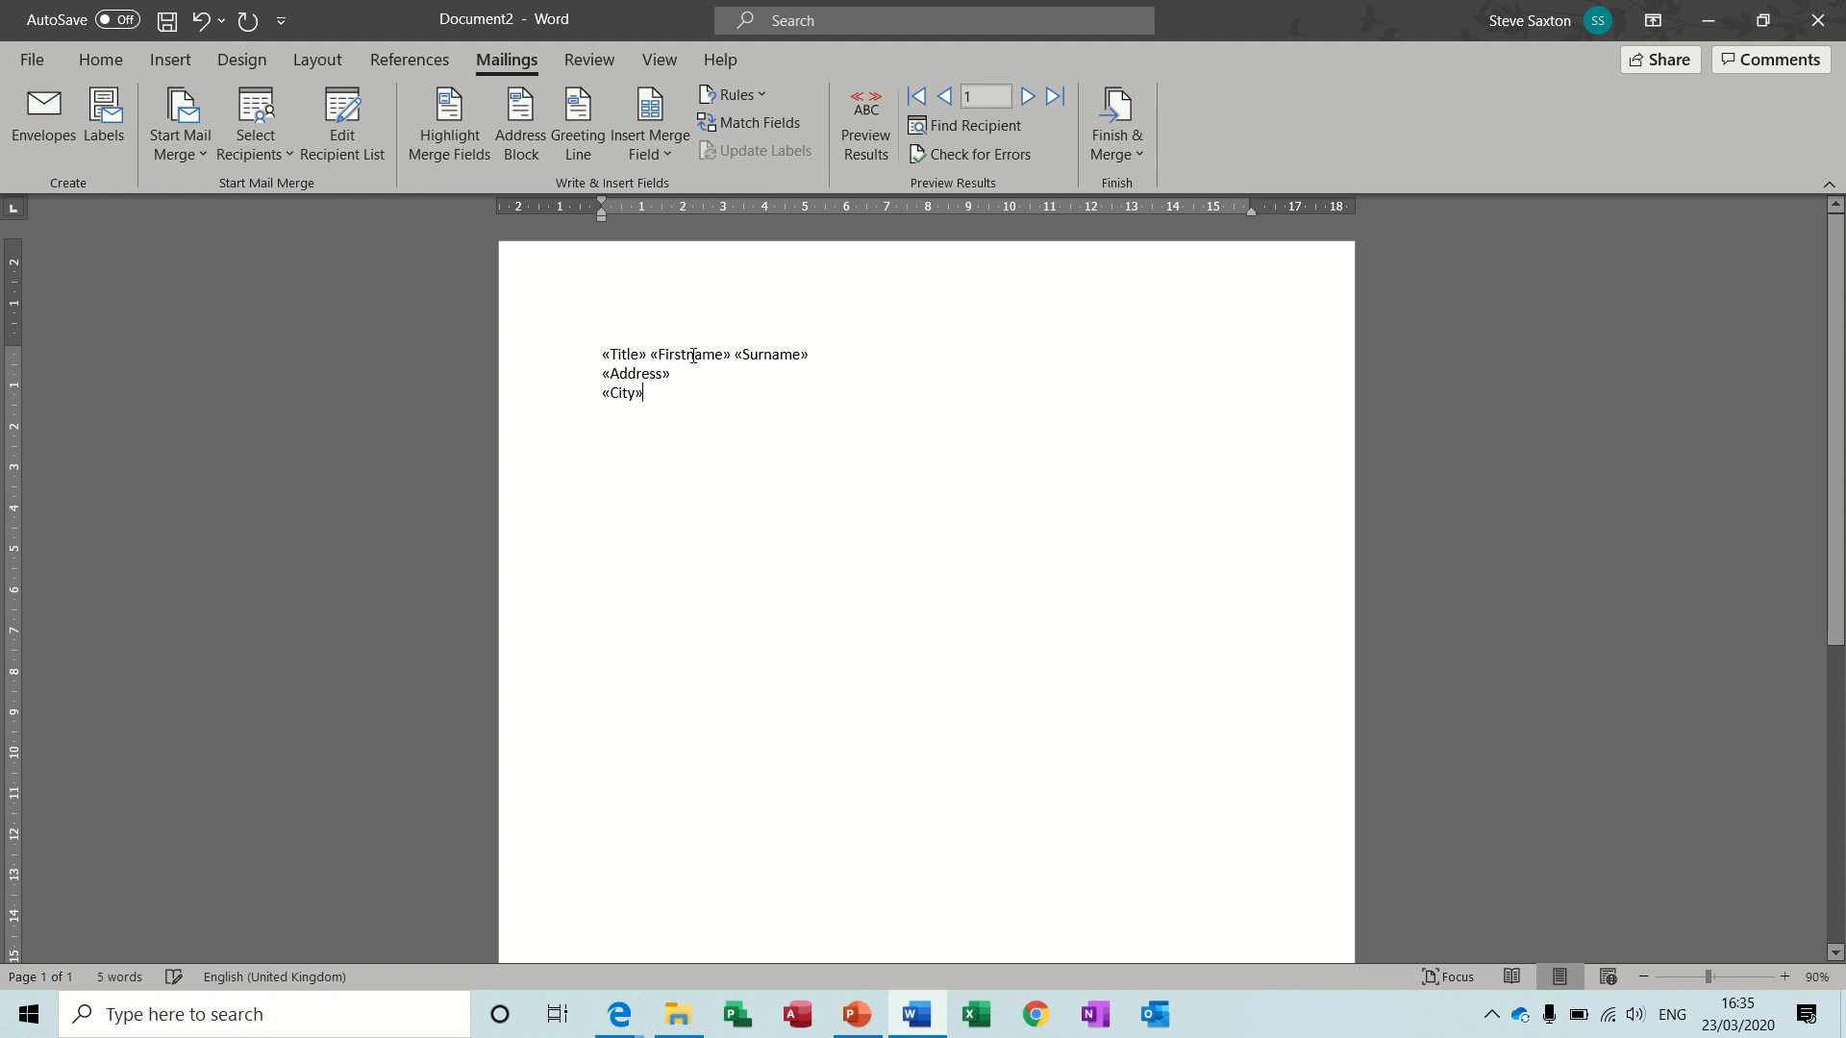
Step: Insert the PostCode merge field on a fourth line below City and preview the merge results
key(Return)
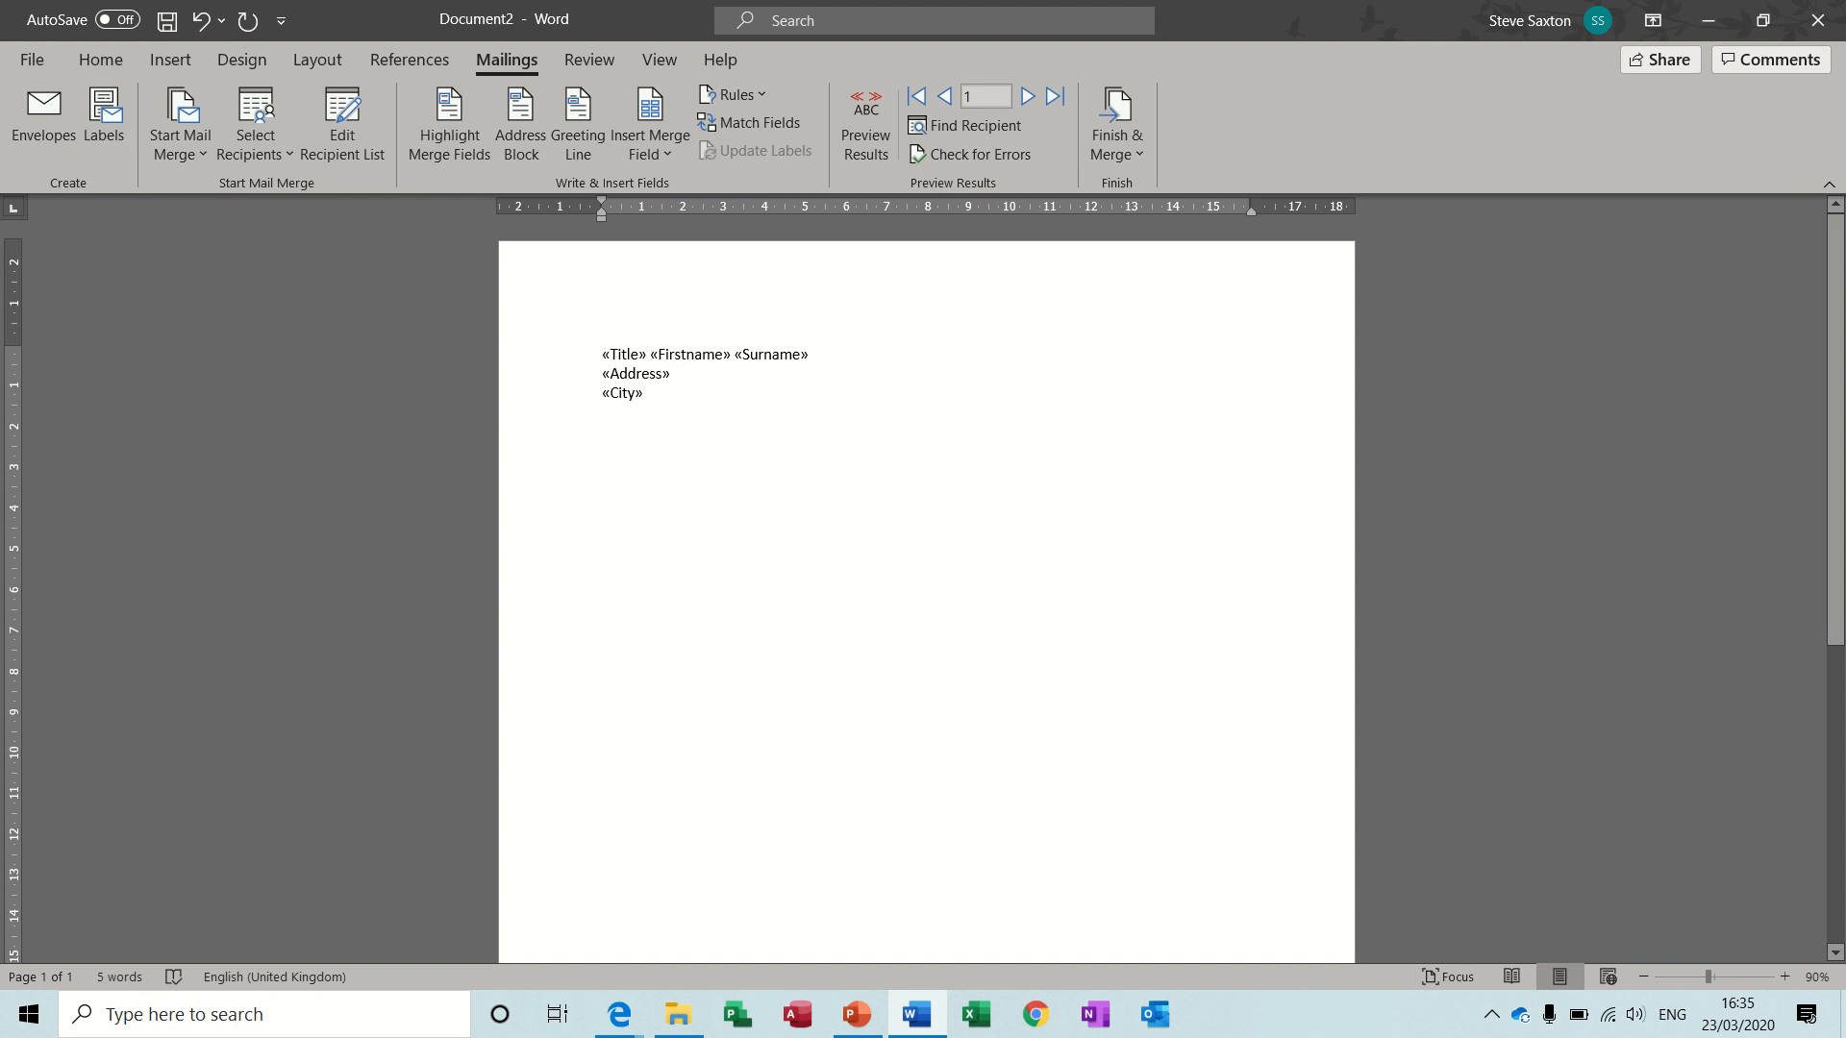
click(667, 155)
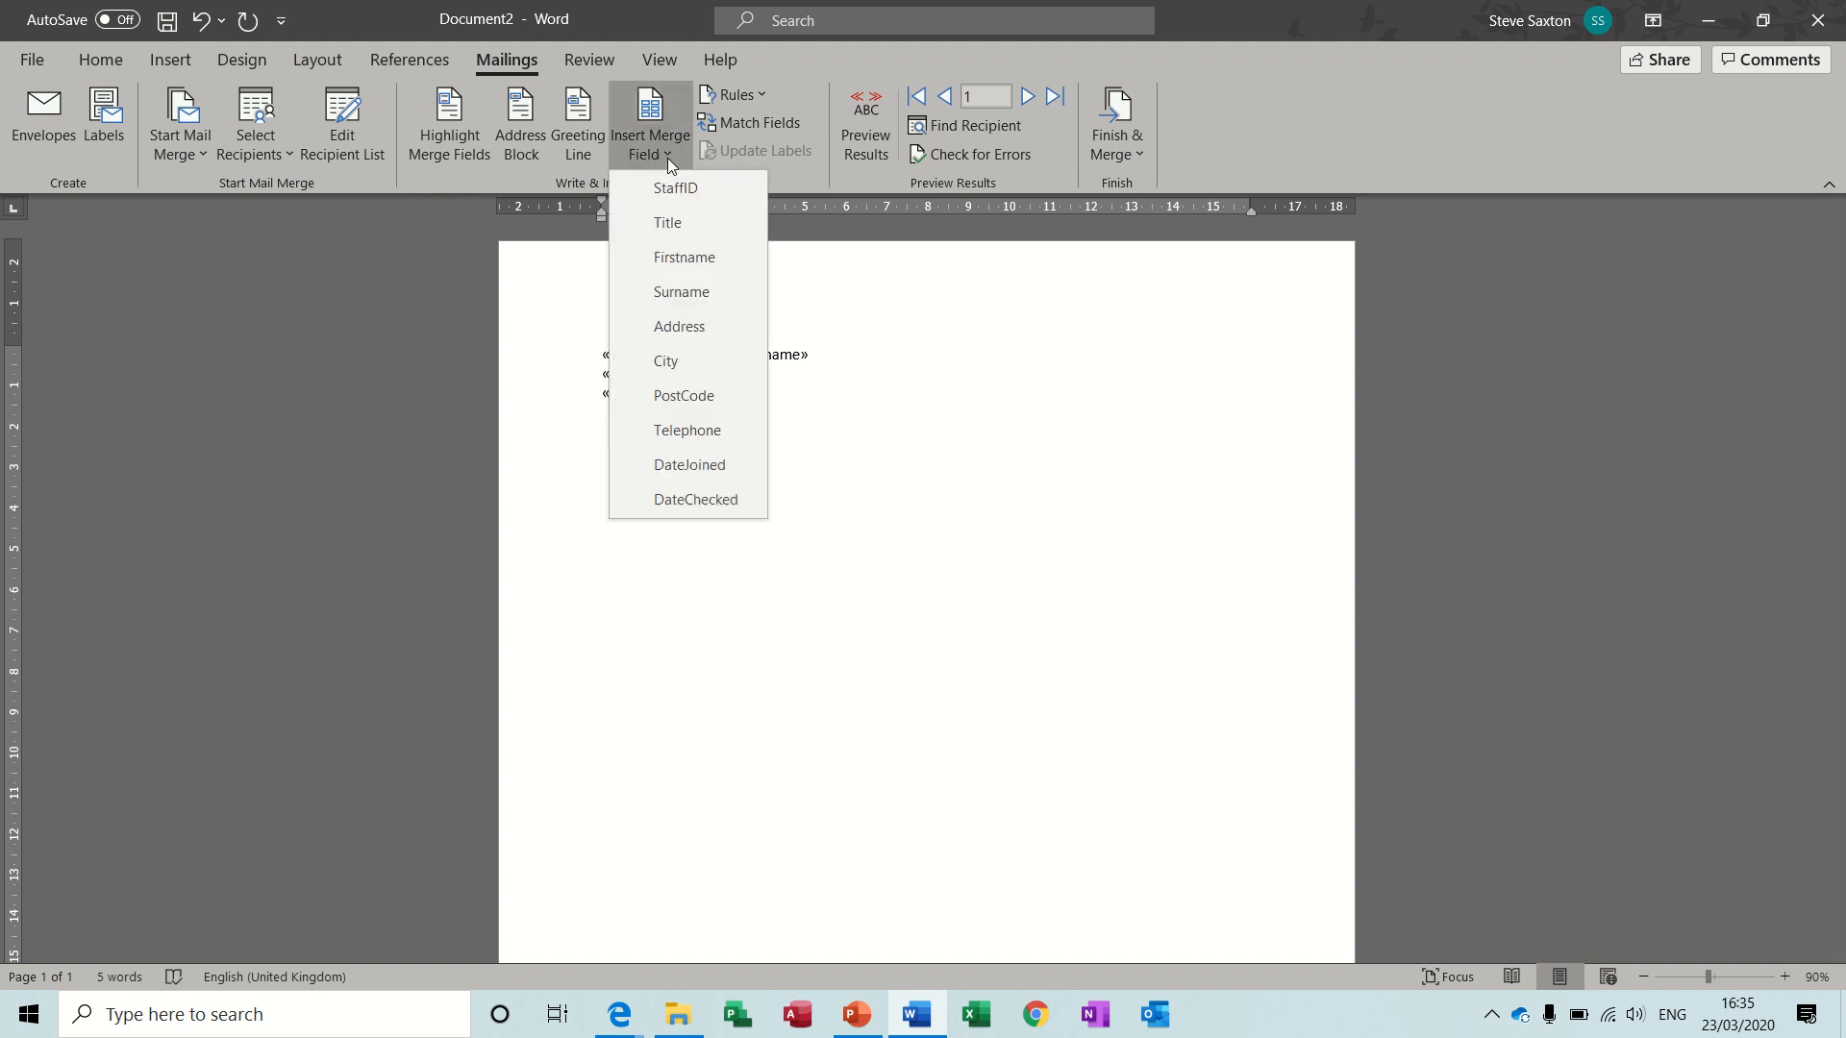
click(694, 396)
click(877, 132)
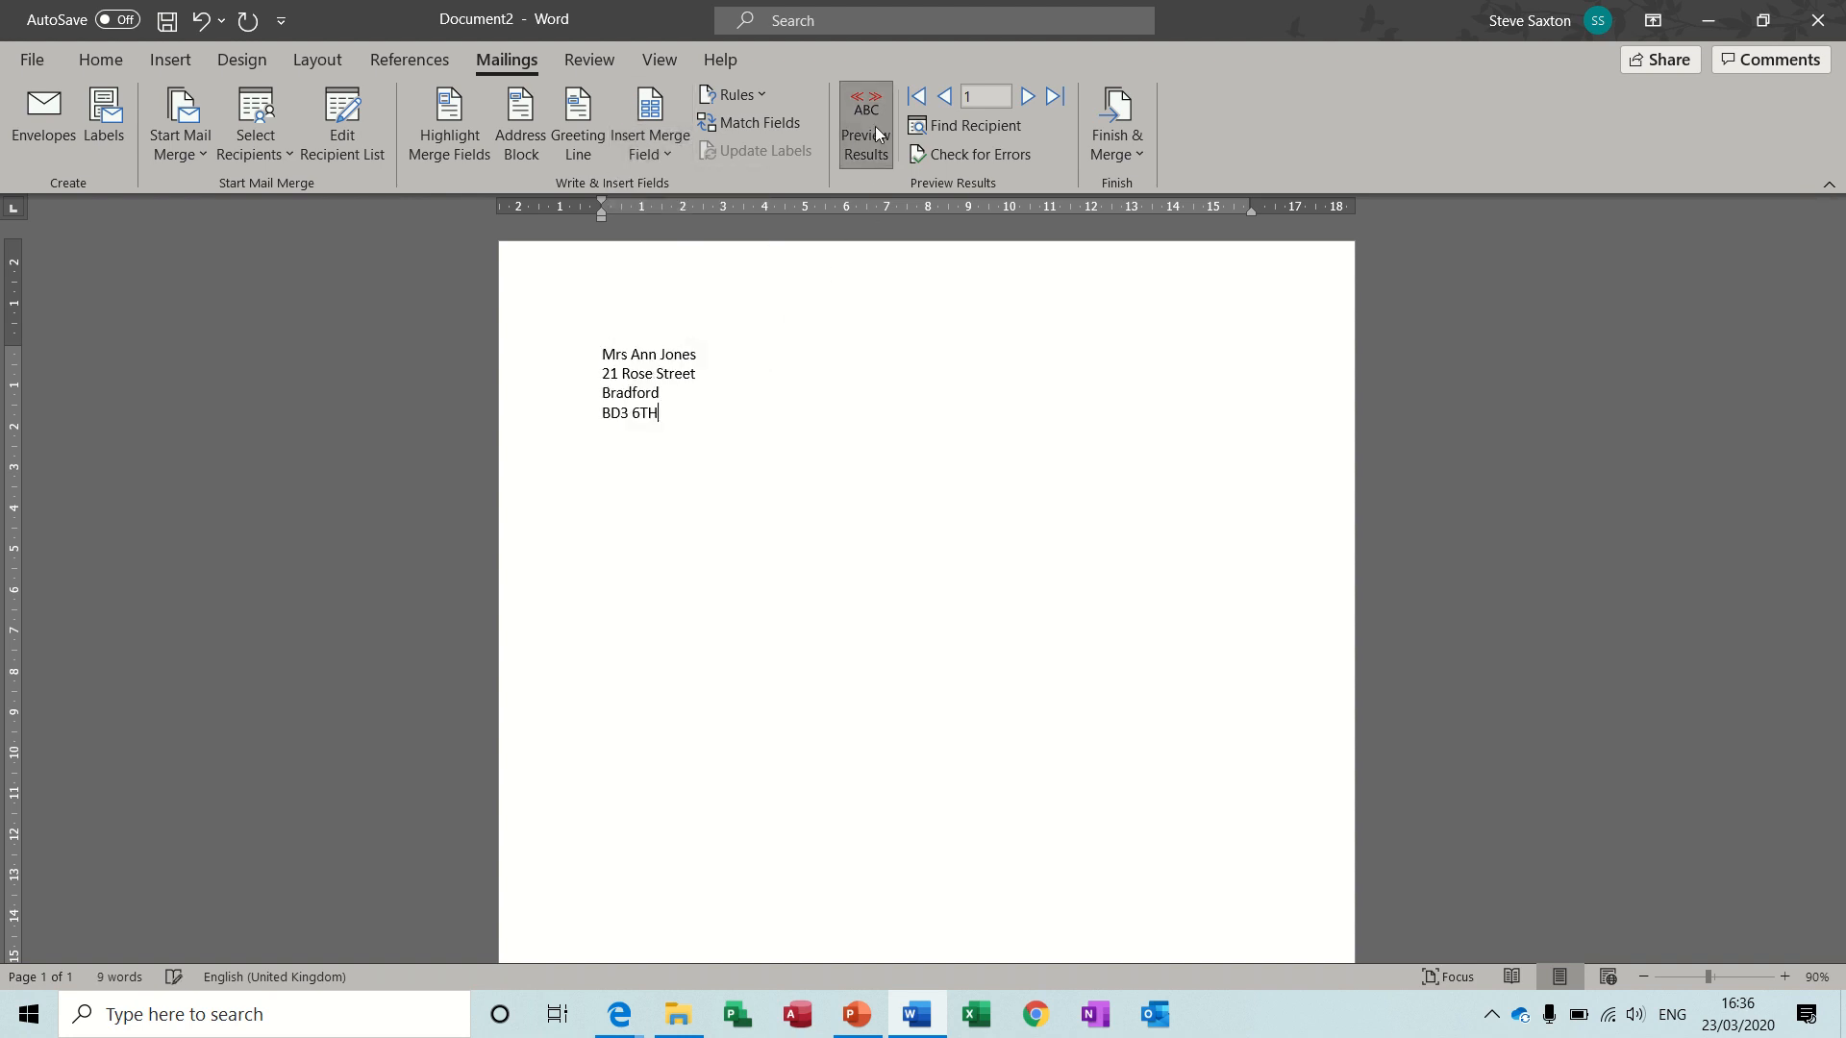
Step: Start a salutation reading "Dear" below the address, leaving one blank line between them
key(Return)
key(Return)
text(Dear)
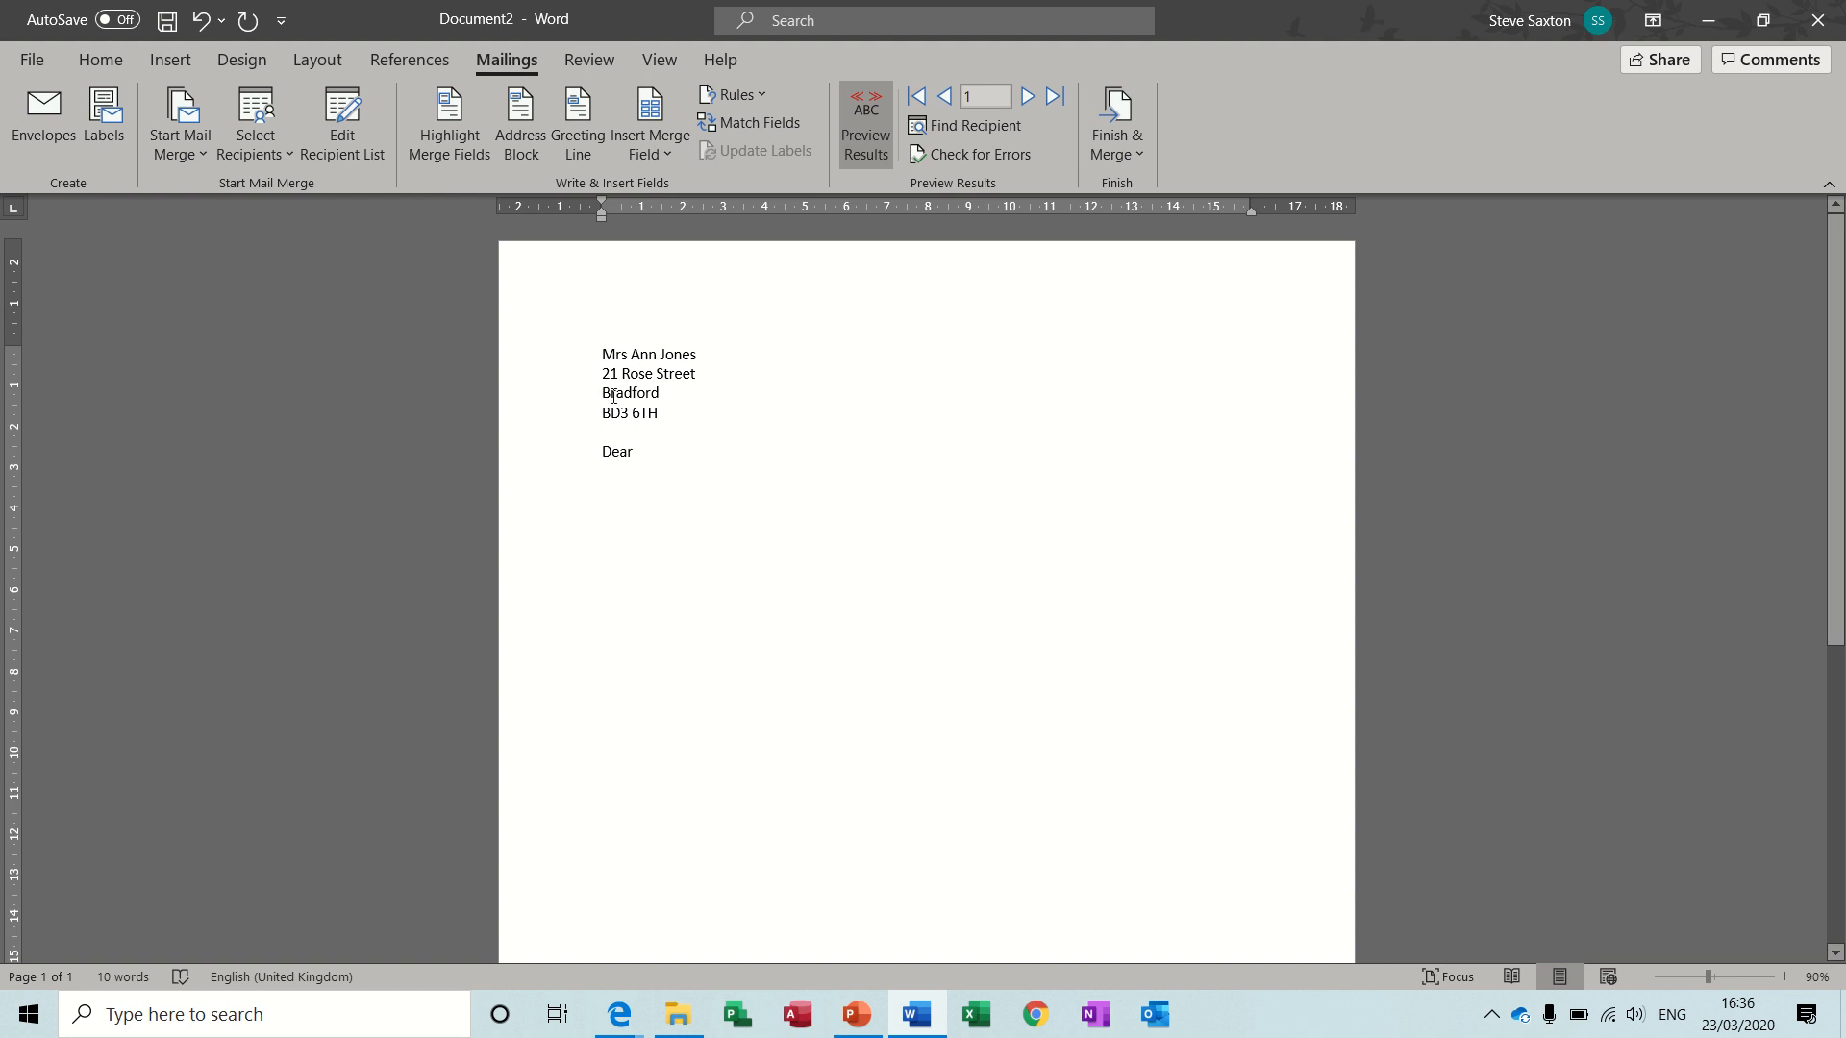
Step: Insert an If...Then...Else rule after "Dear" that gives "Sir" when Title equals "Mr" and "Madam" otherwise
click(761, 95)
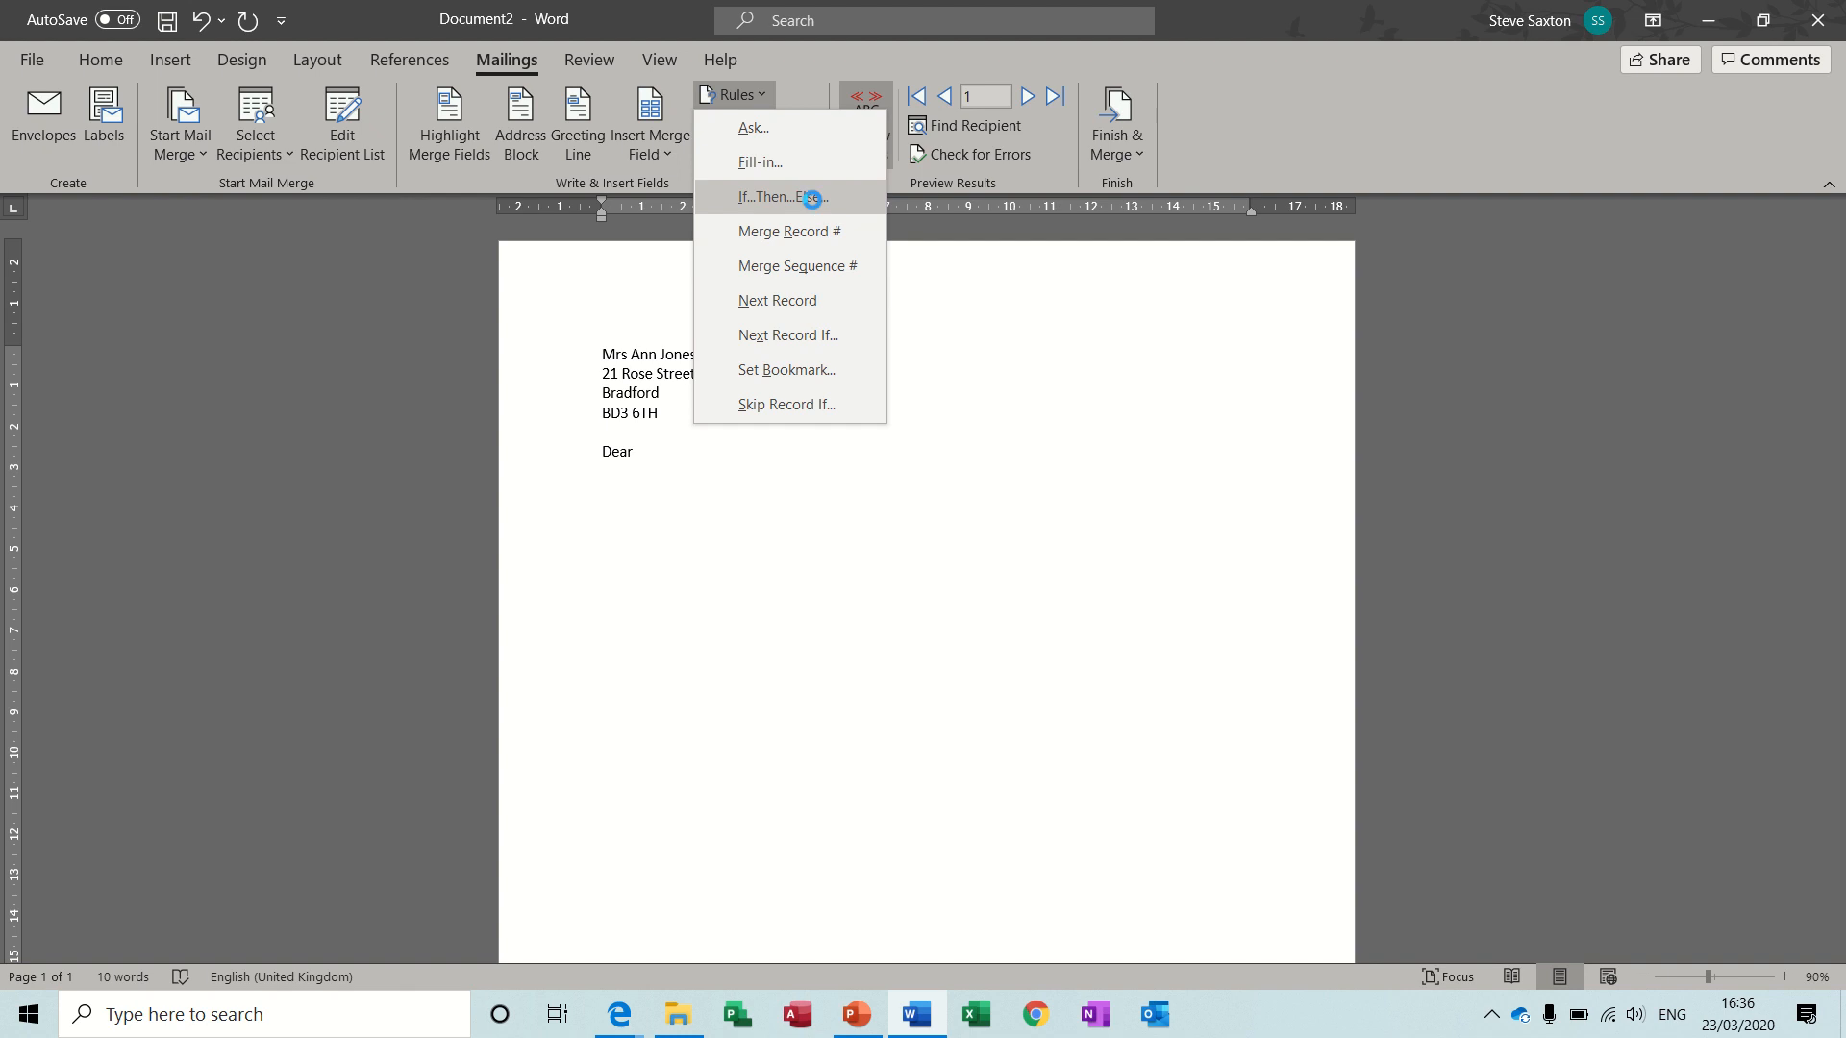
click(812, 200)
click(766, 404)
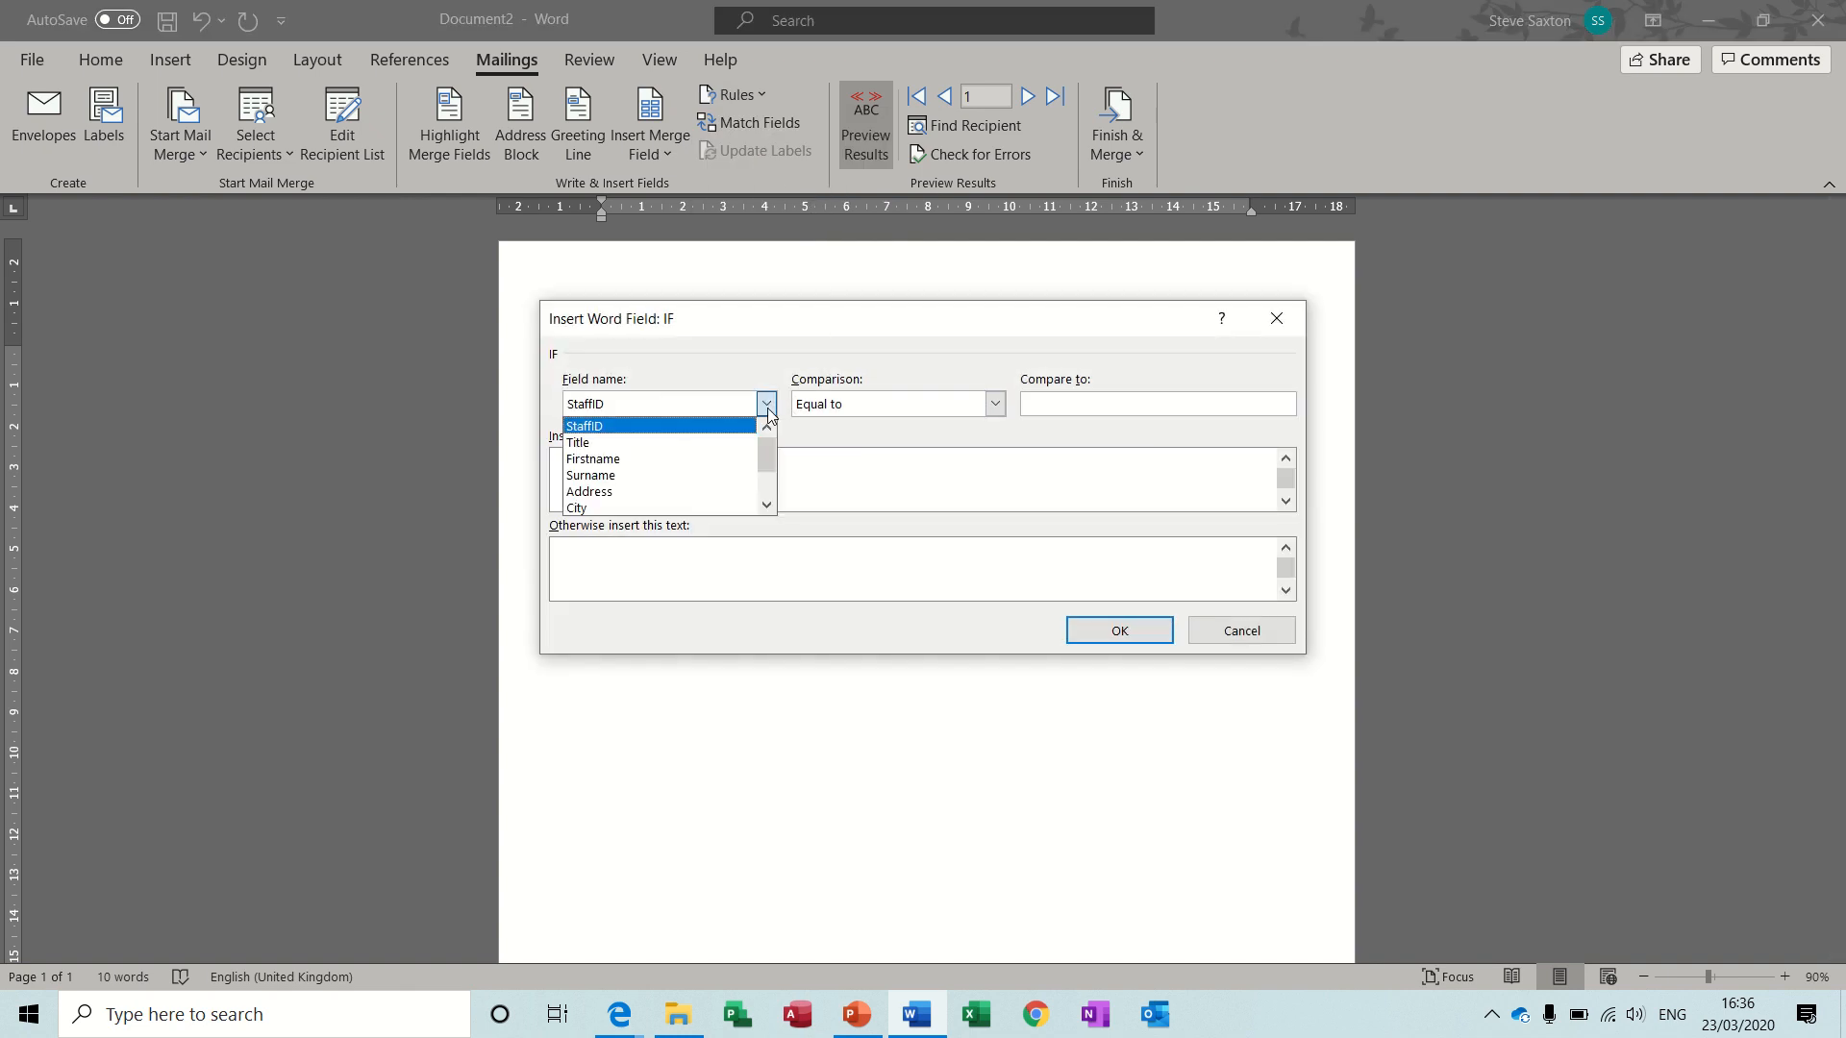
click(748, 443)
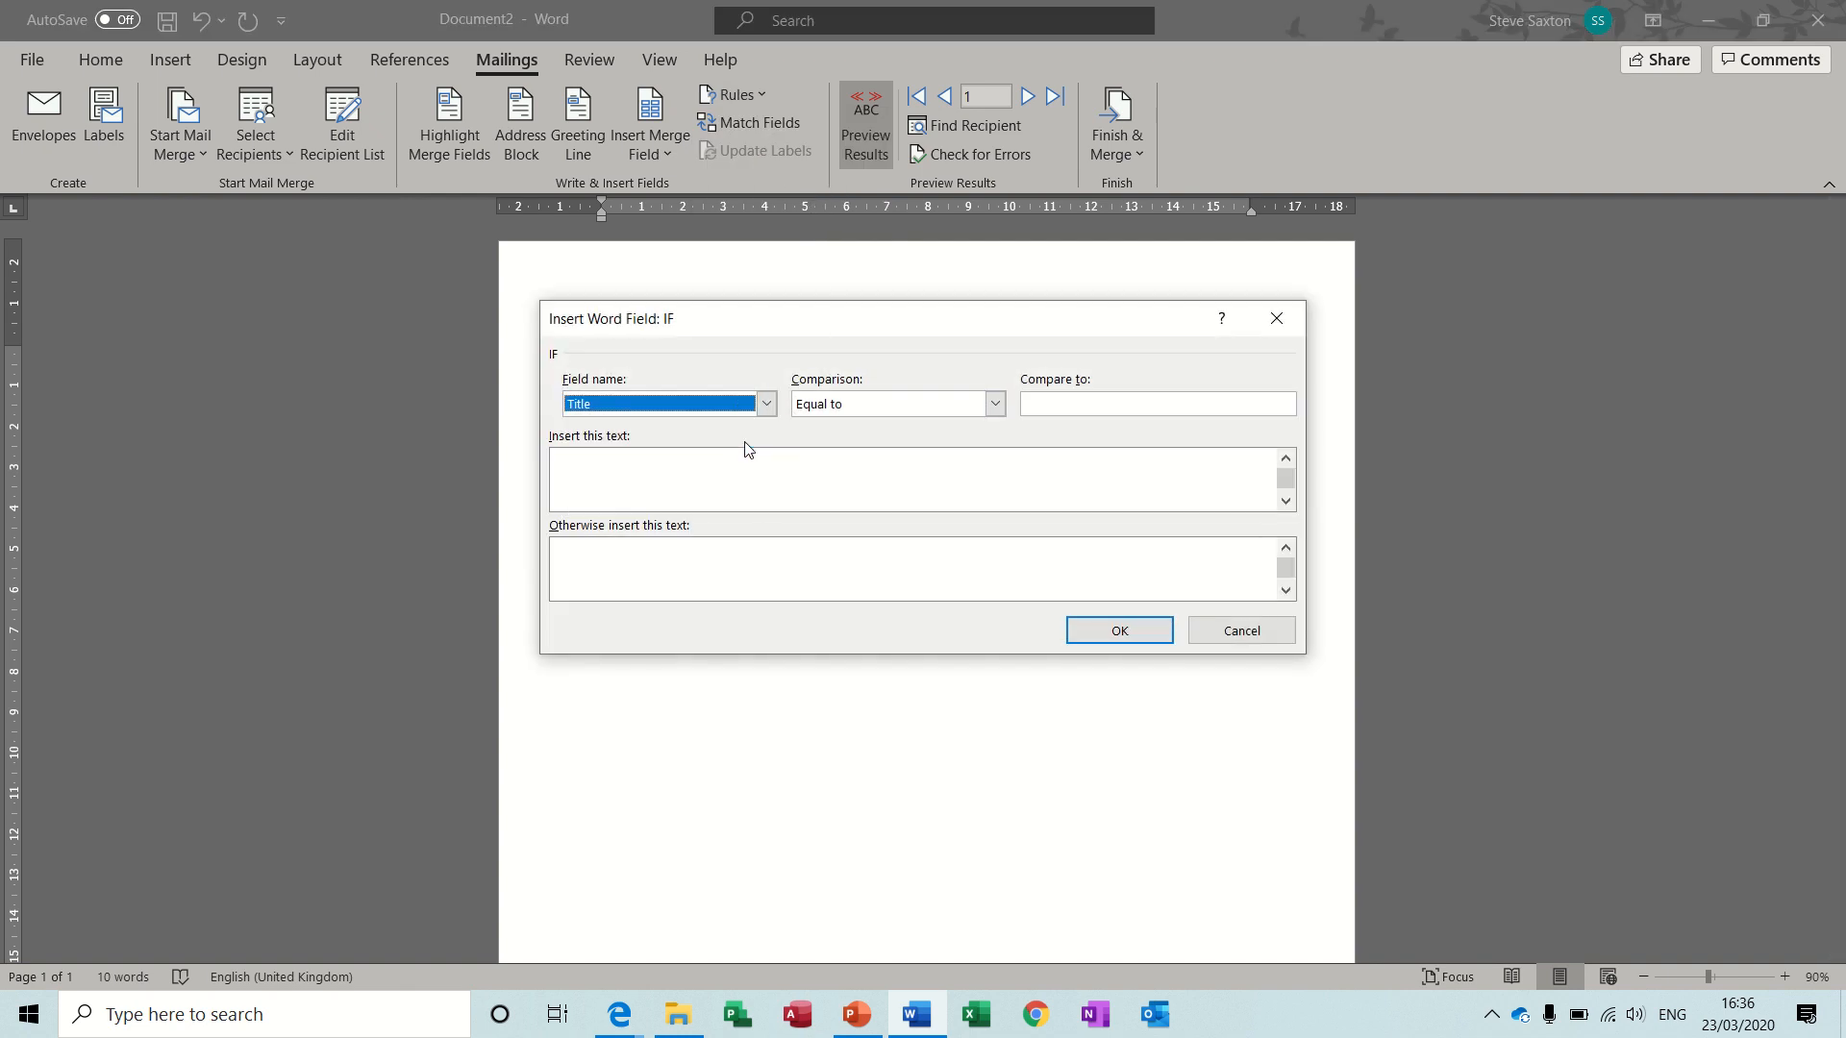
click(1064, 407)
text(Mr)
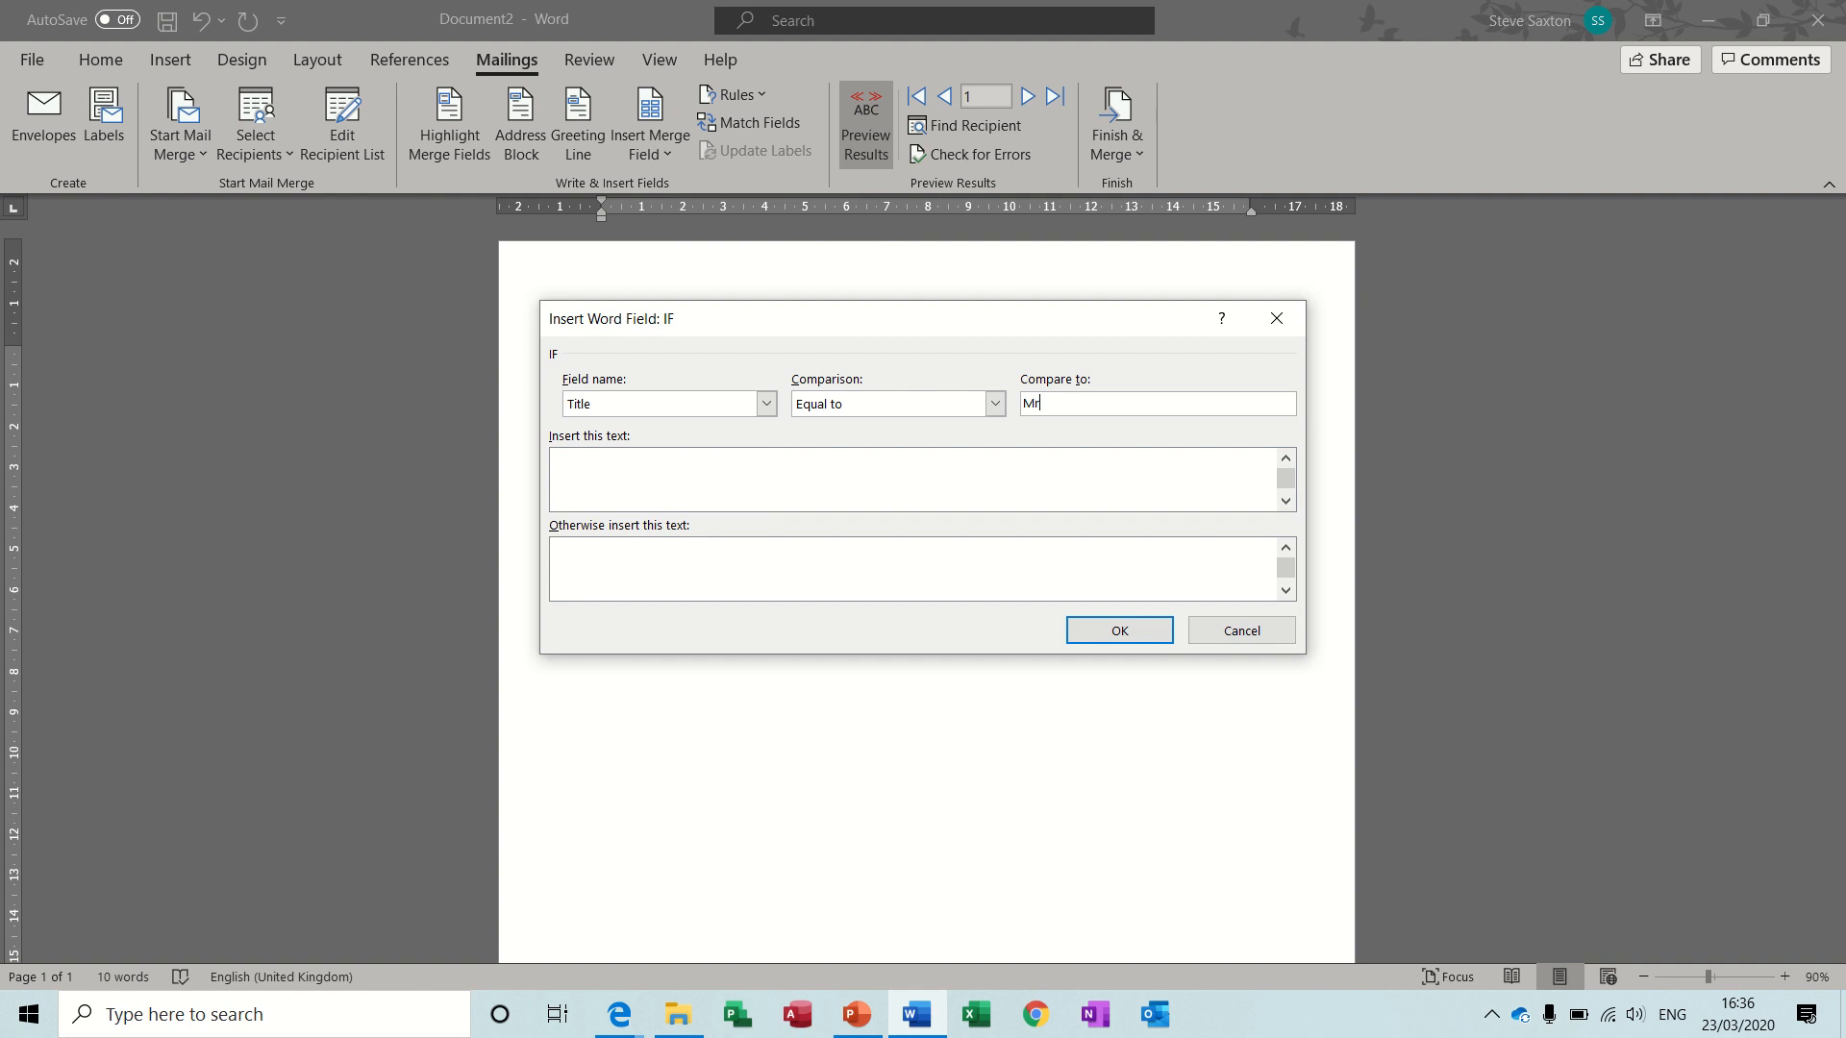
click(867, 462)
text(Sir)
click(767, 557)
text(Madam)
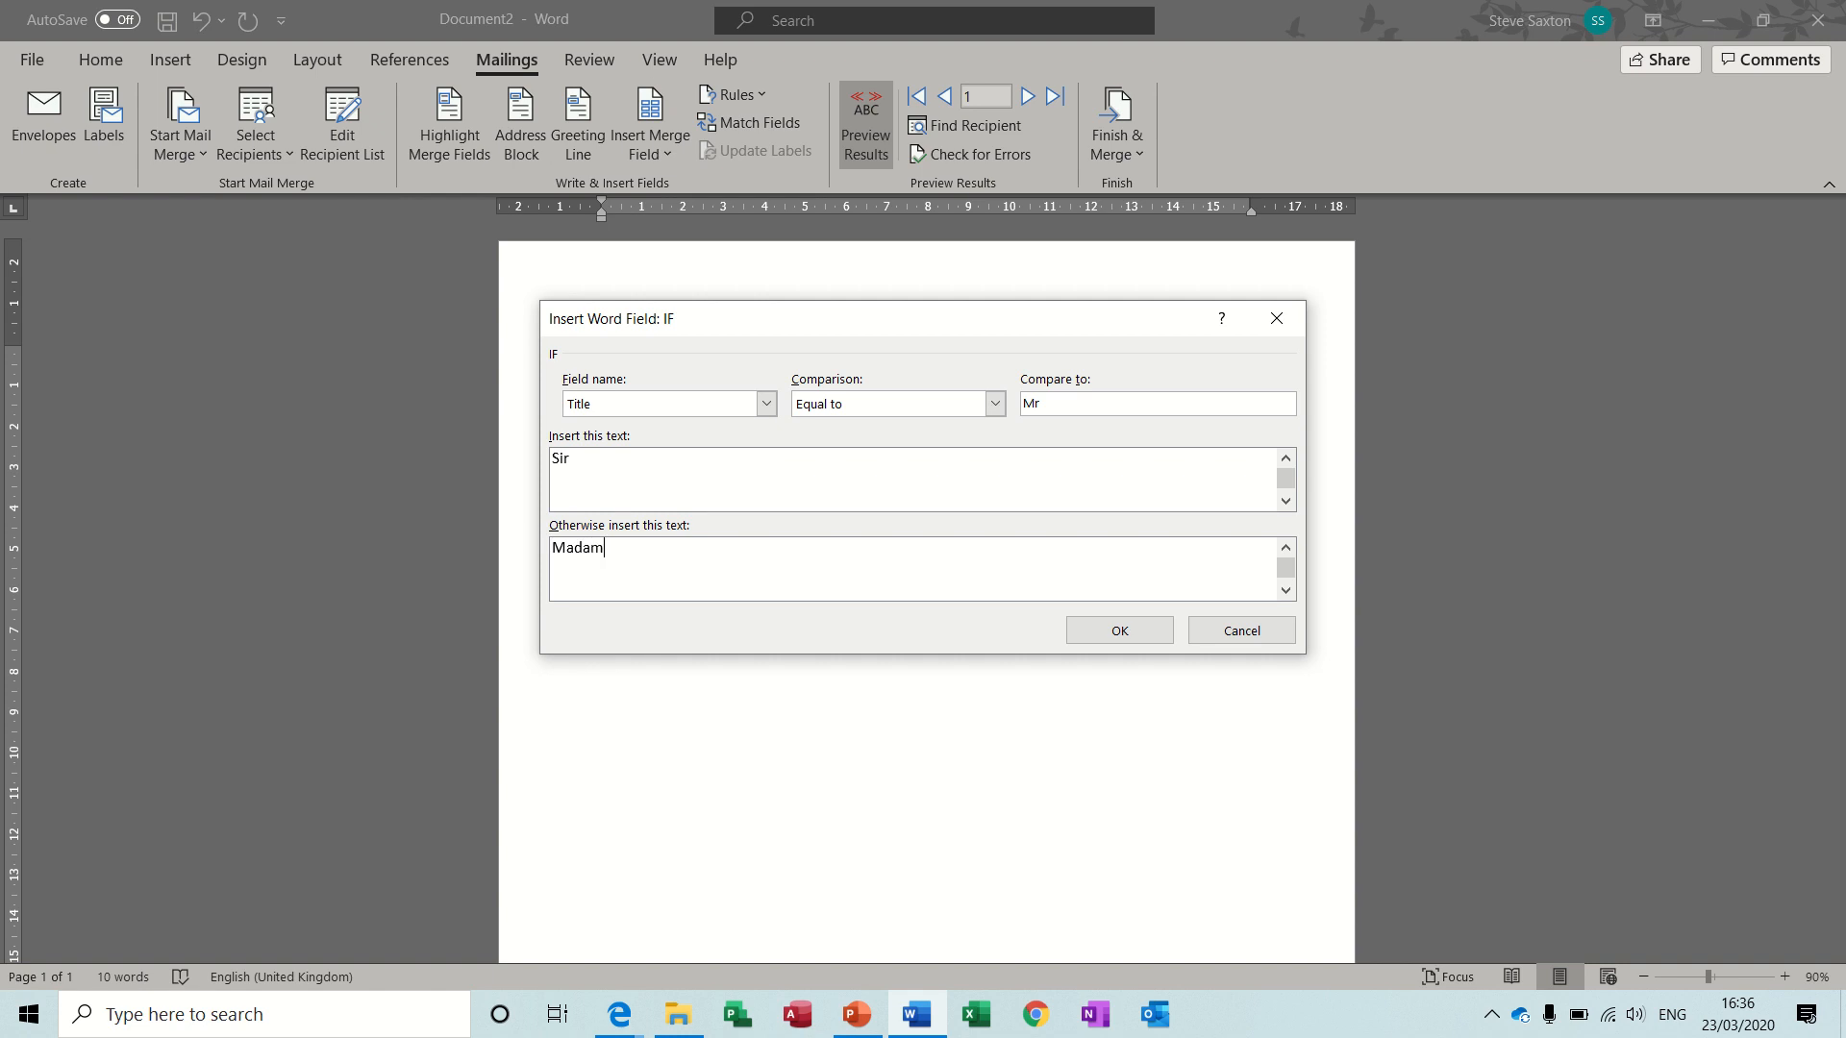
click(1098, 637)
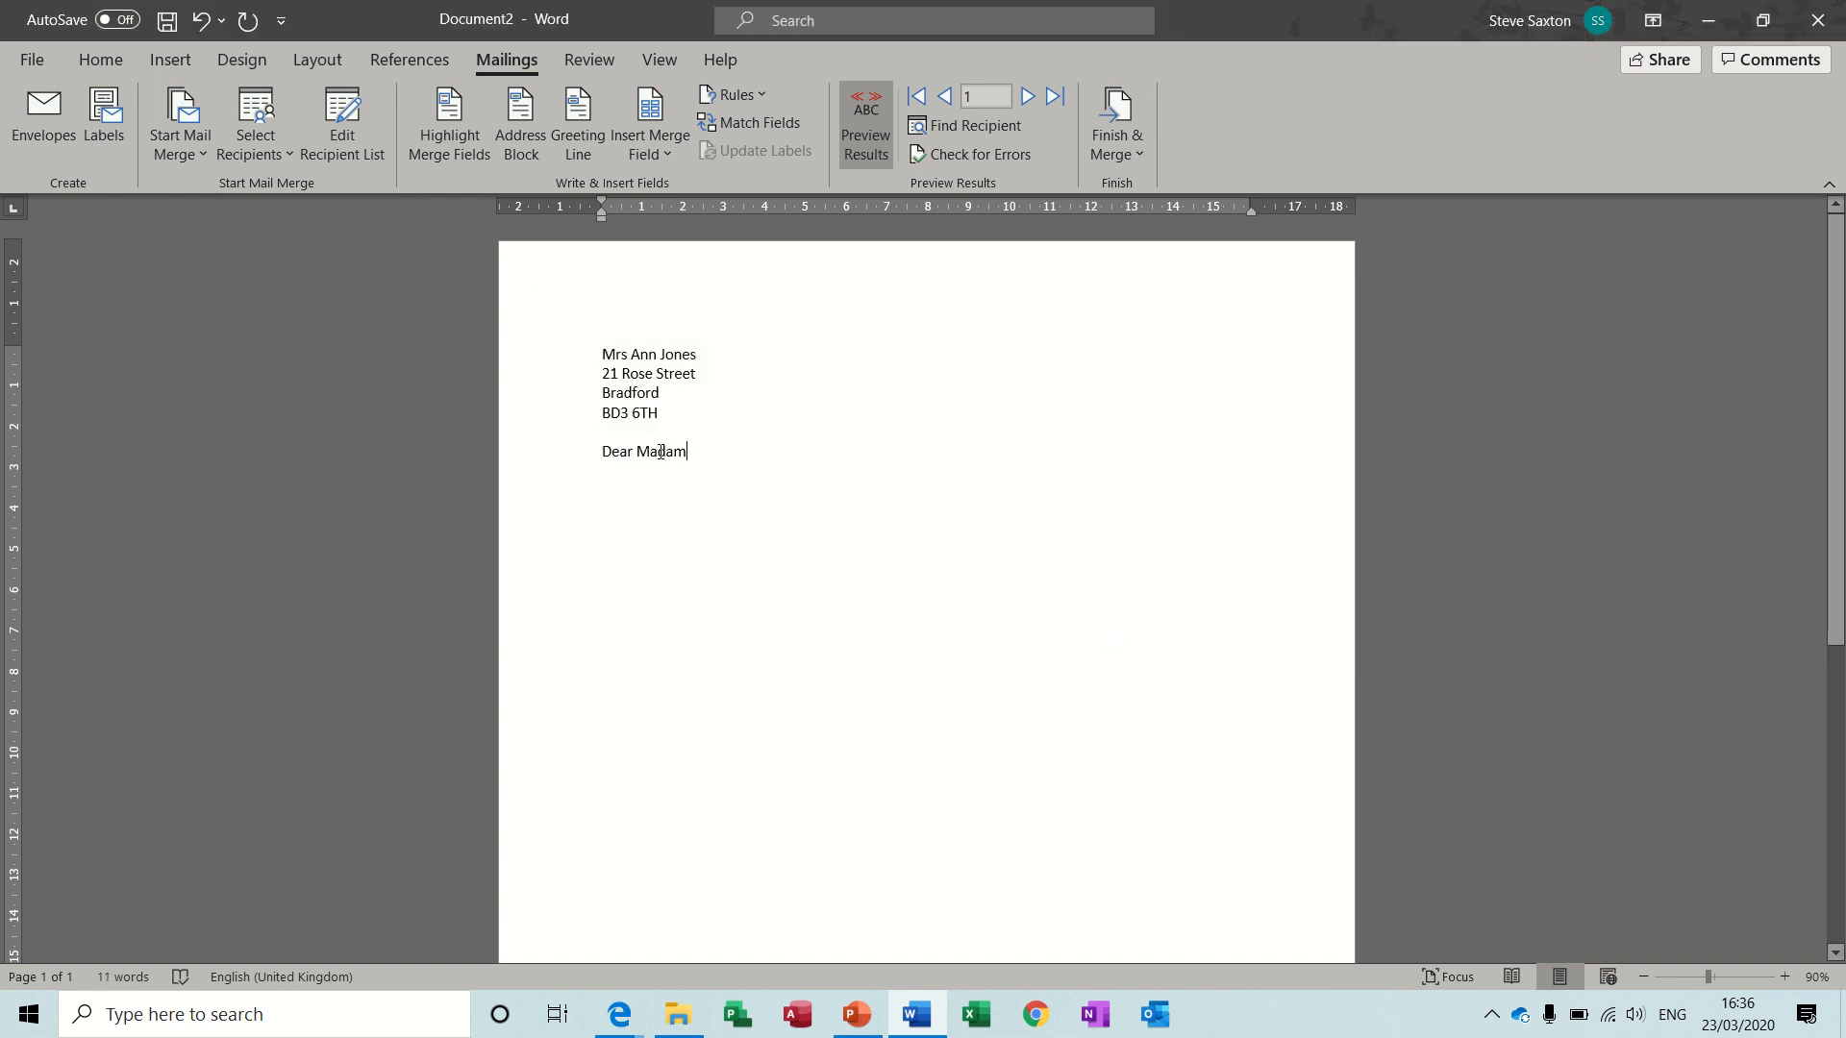
Step: Step forward through the previewed records to check the salutation against each recipient's title
click(1028, 98)
click(1028, 98)
click(1028, 98)
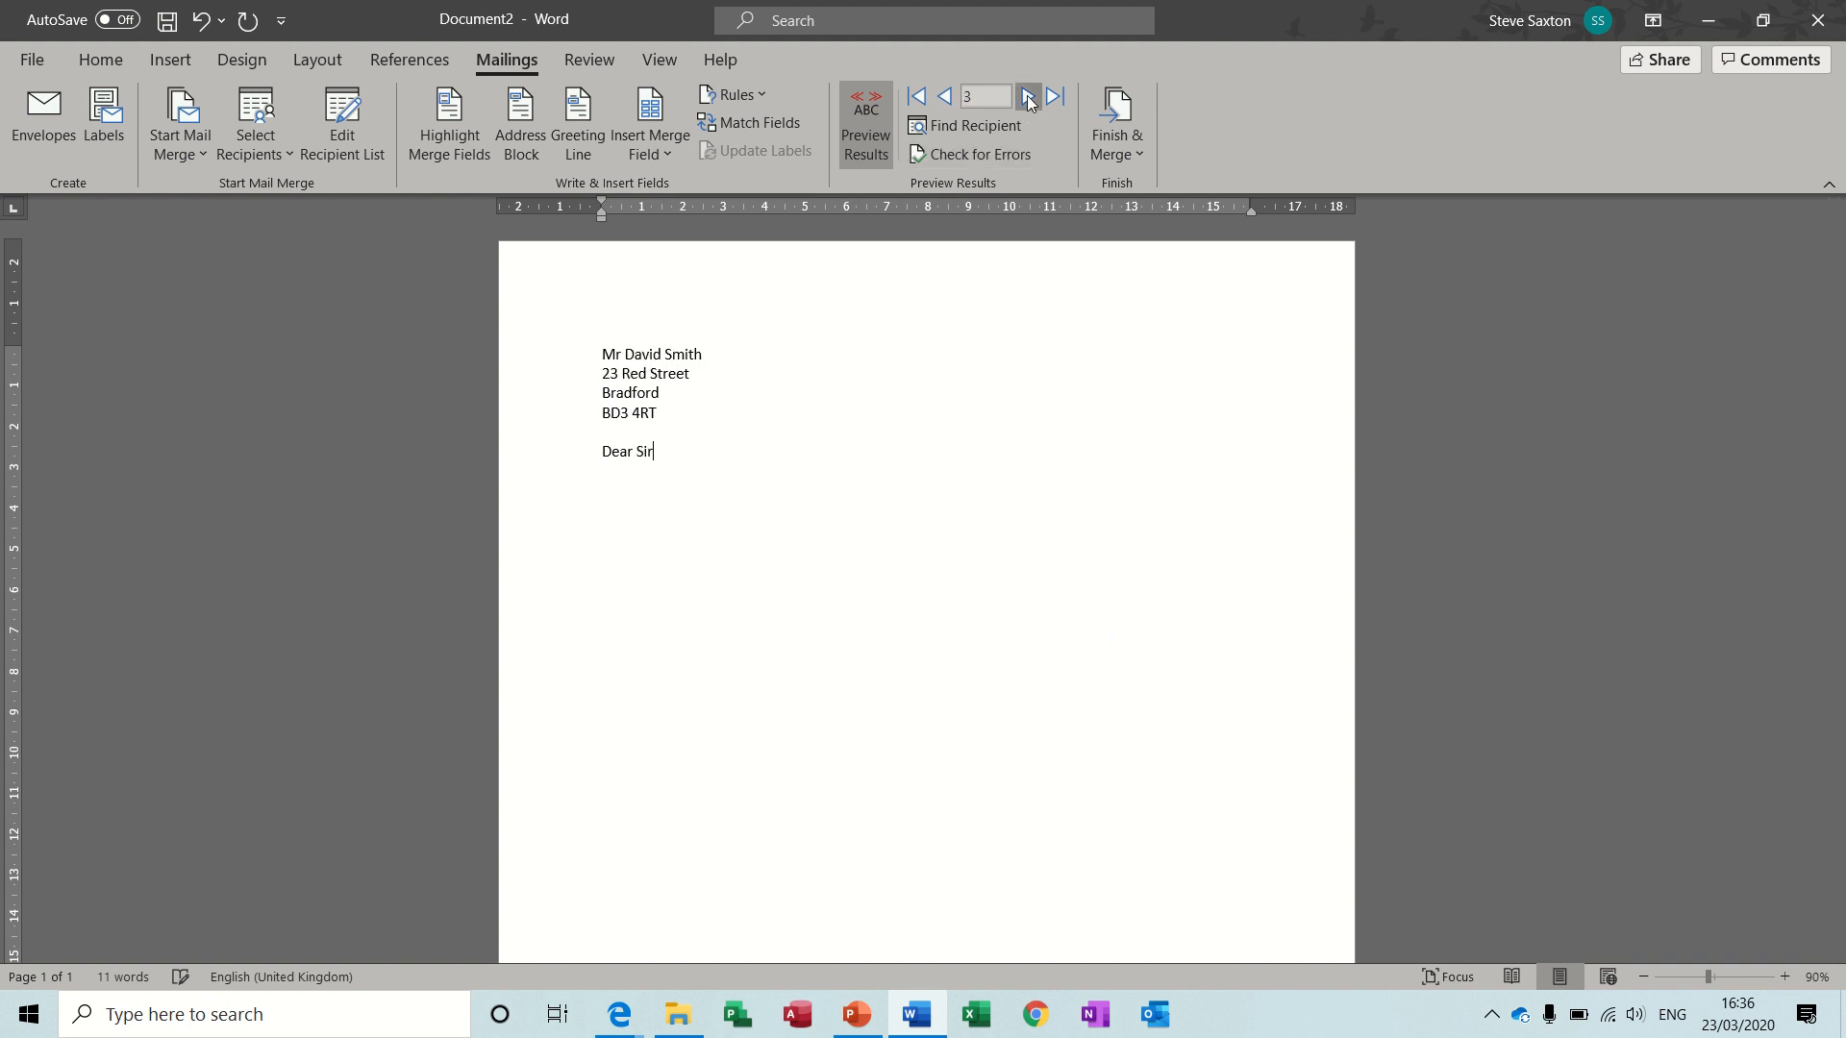
click(1028, 99)
click(1028, 98)
click(1027, 98)
click(1027, 98)
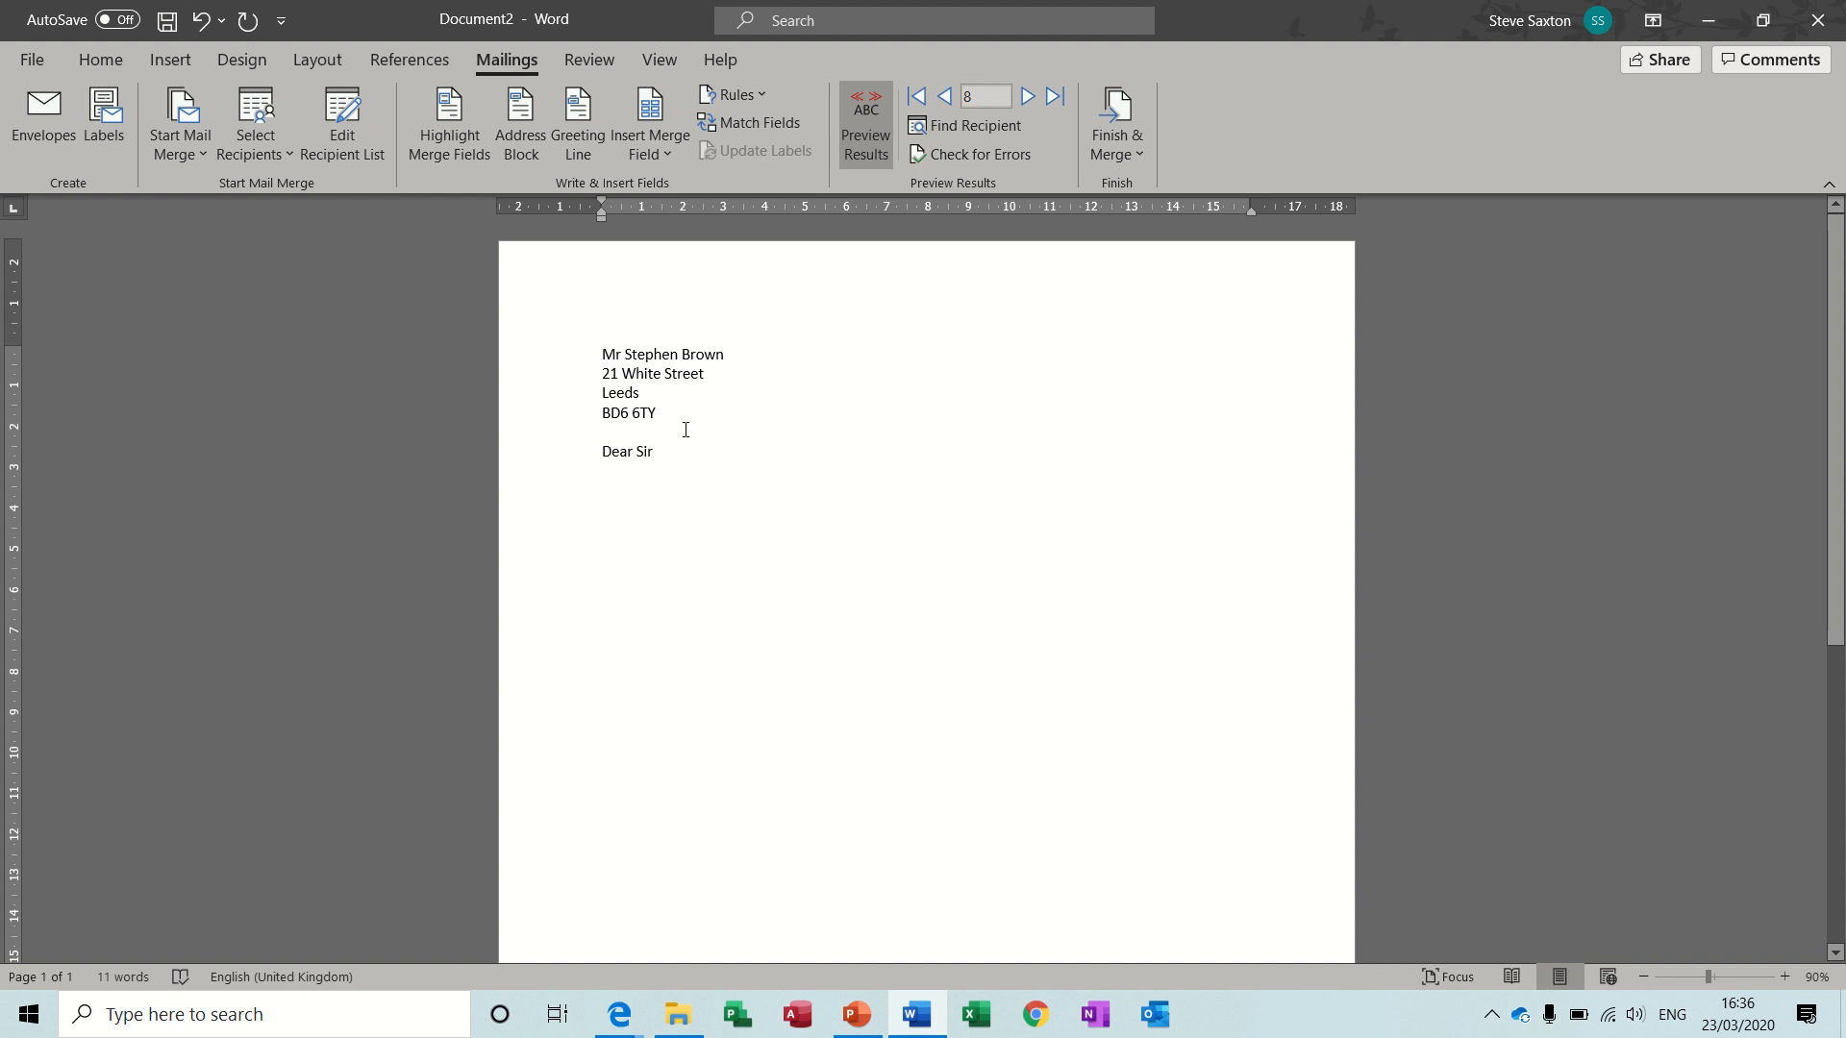
Step: Add two new lines after the salutation and insert a Skip Record If rule before the City field for City equal to "Leeds"
key(Return)
key(Return)
click(604, 394)
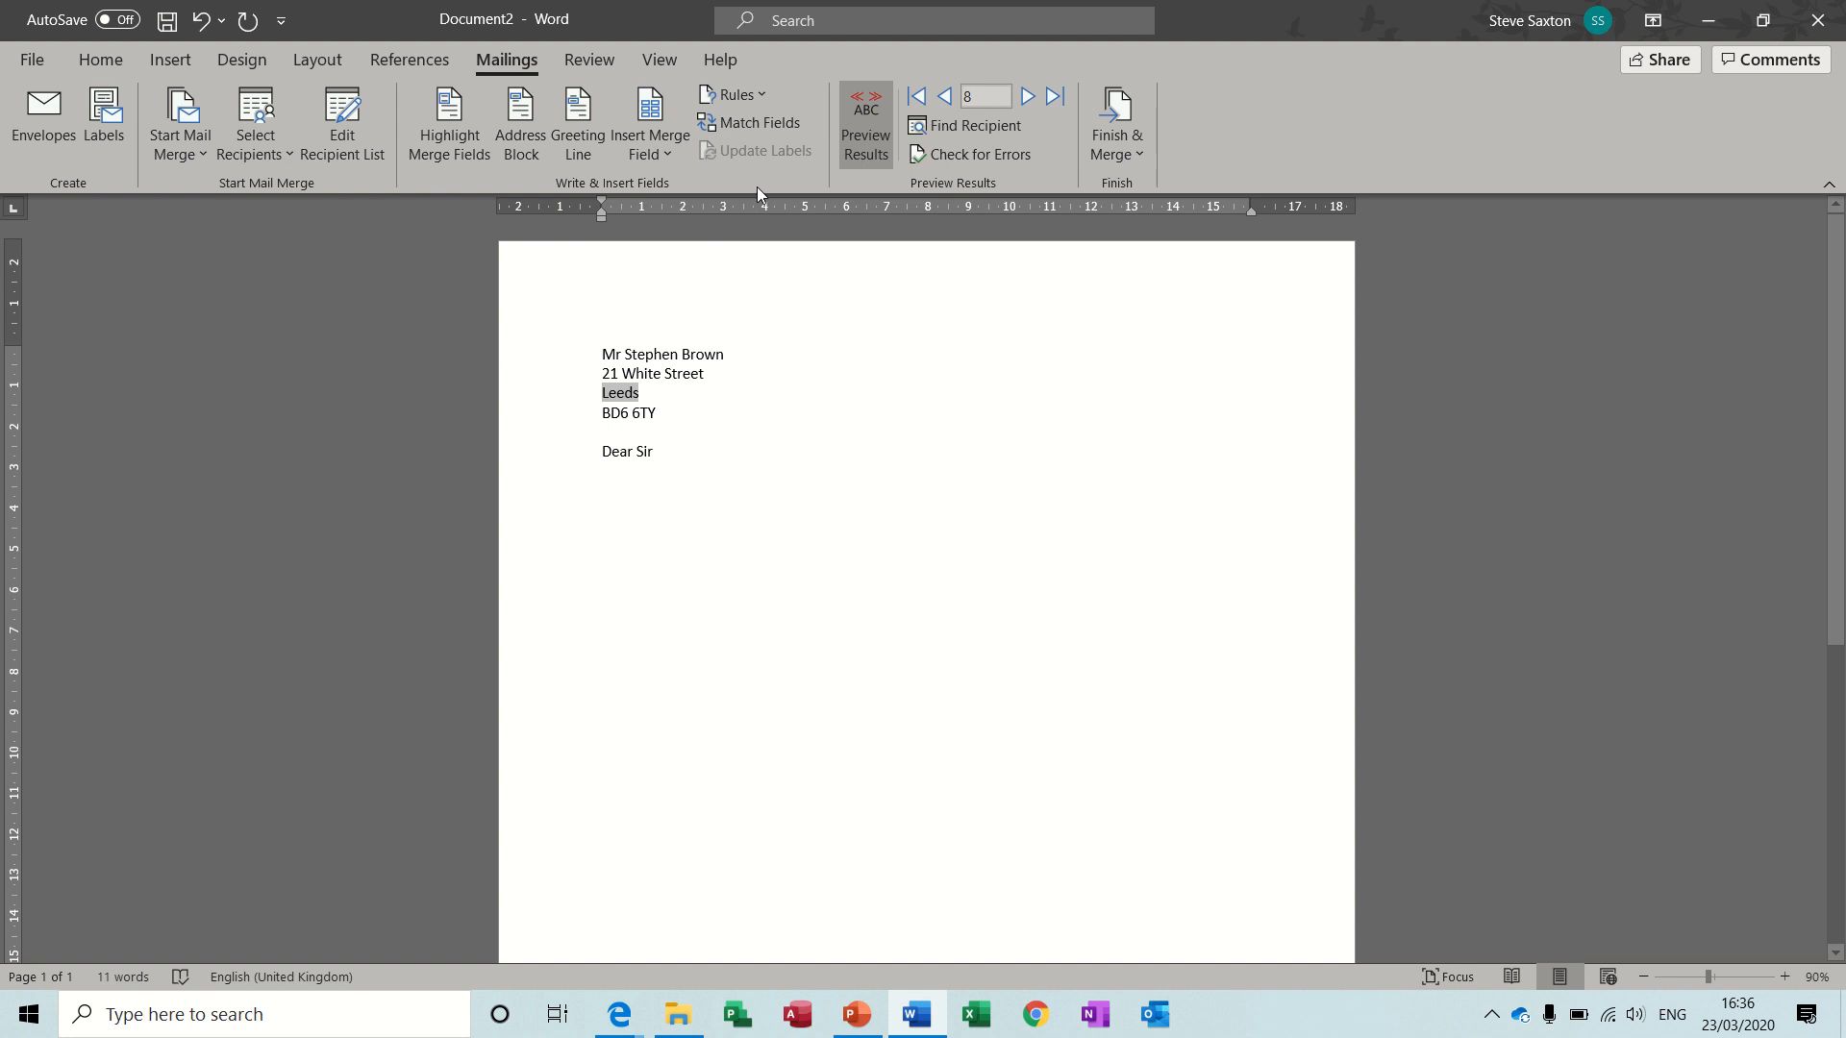
click(762, 94)
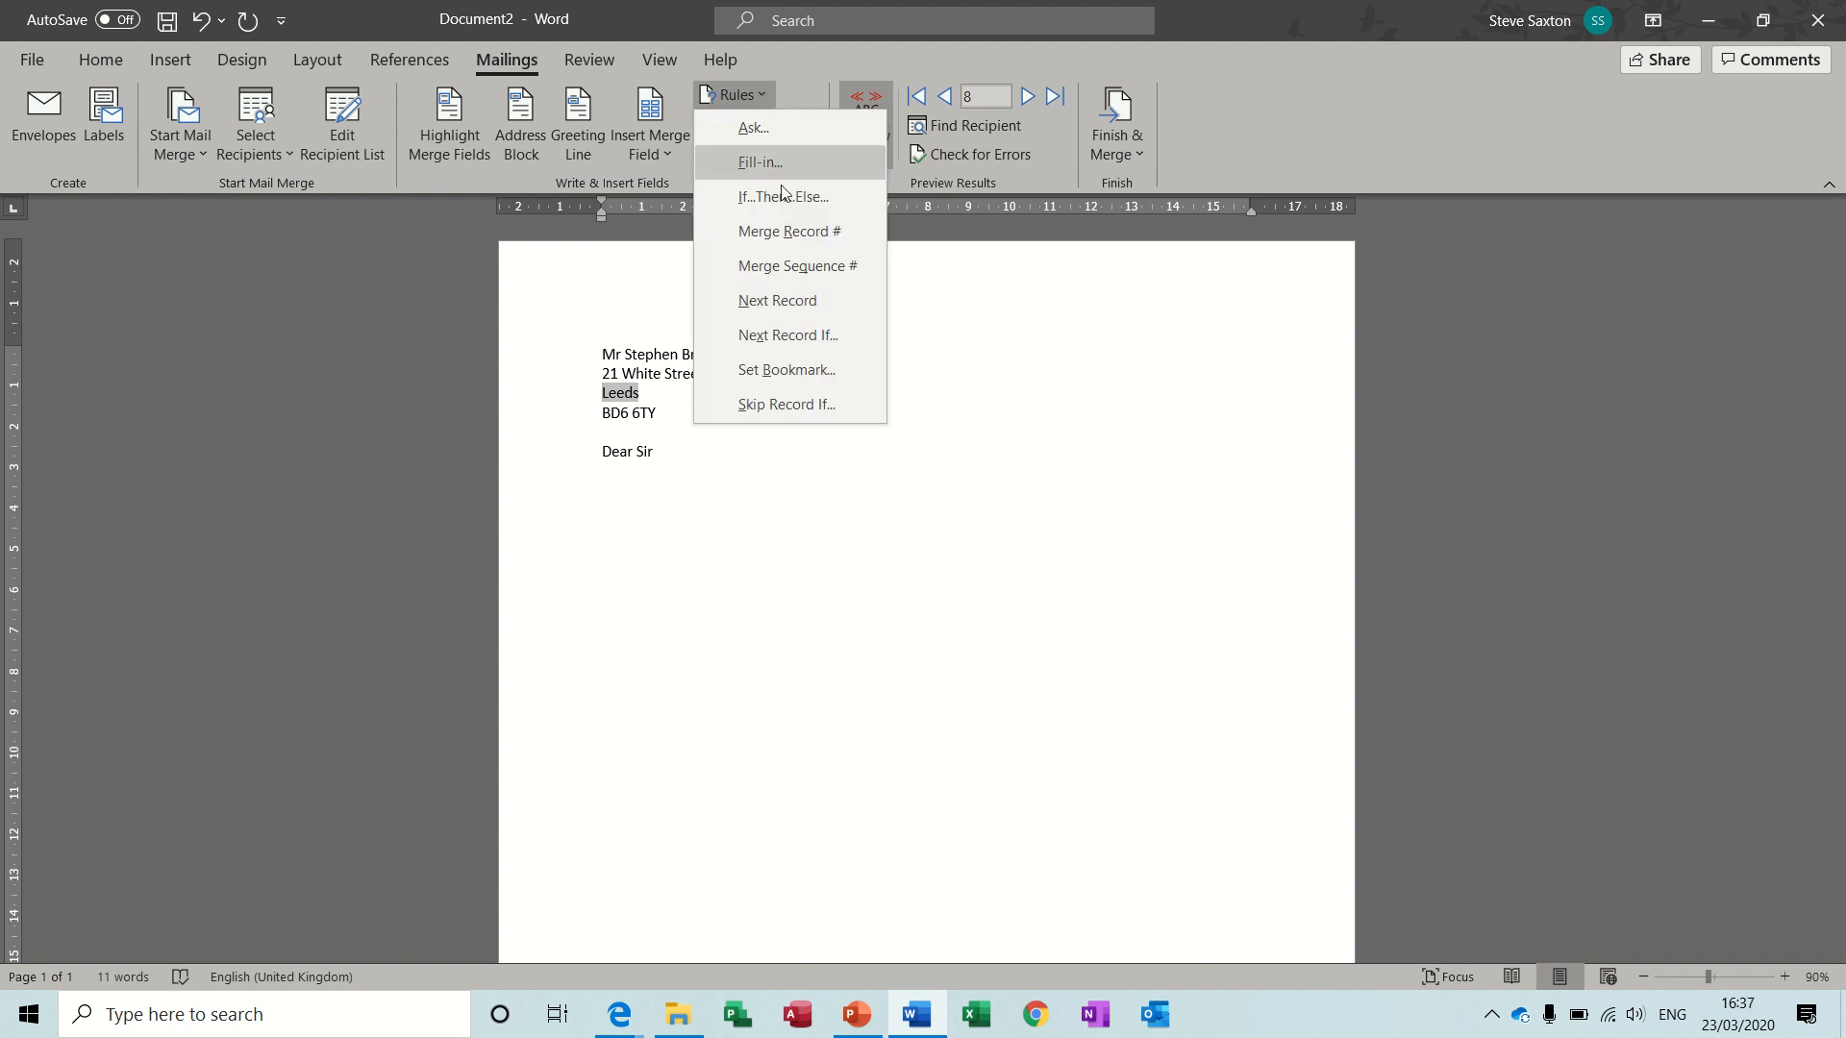
click(798, 406)
click(800, 433)
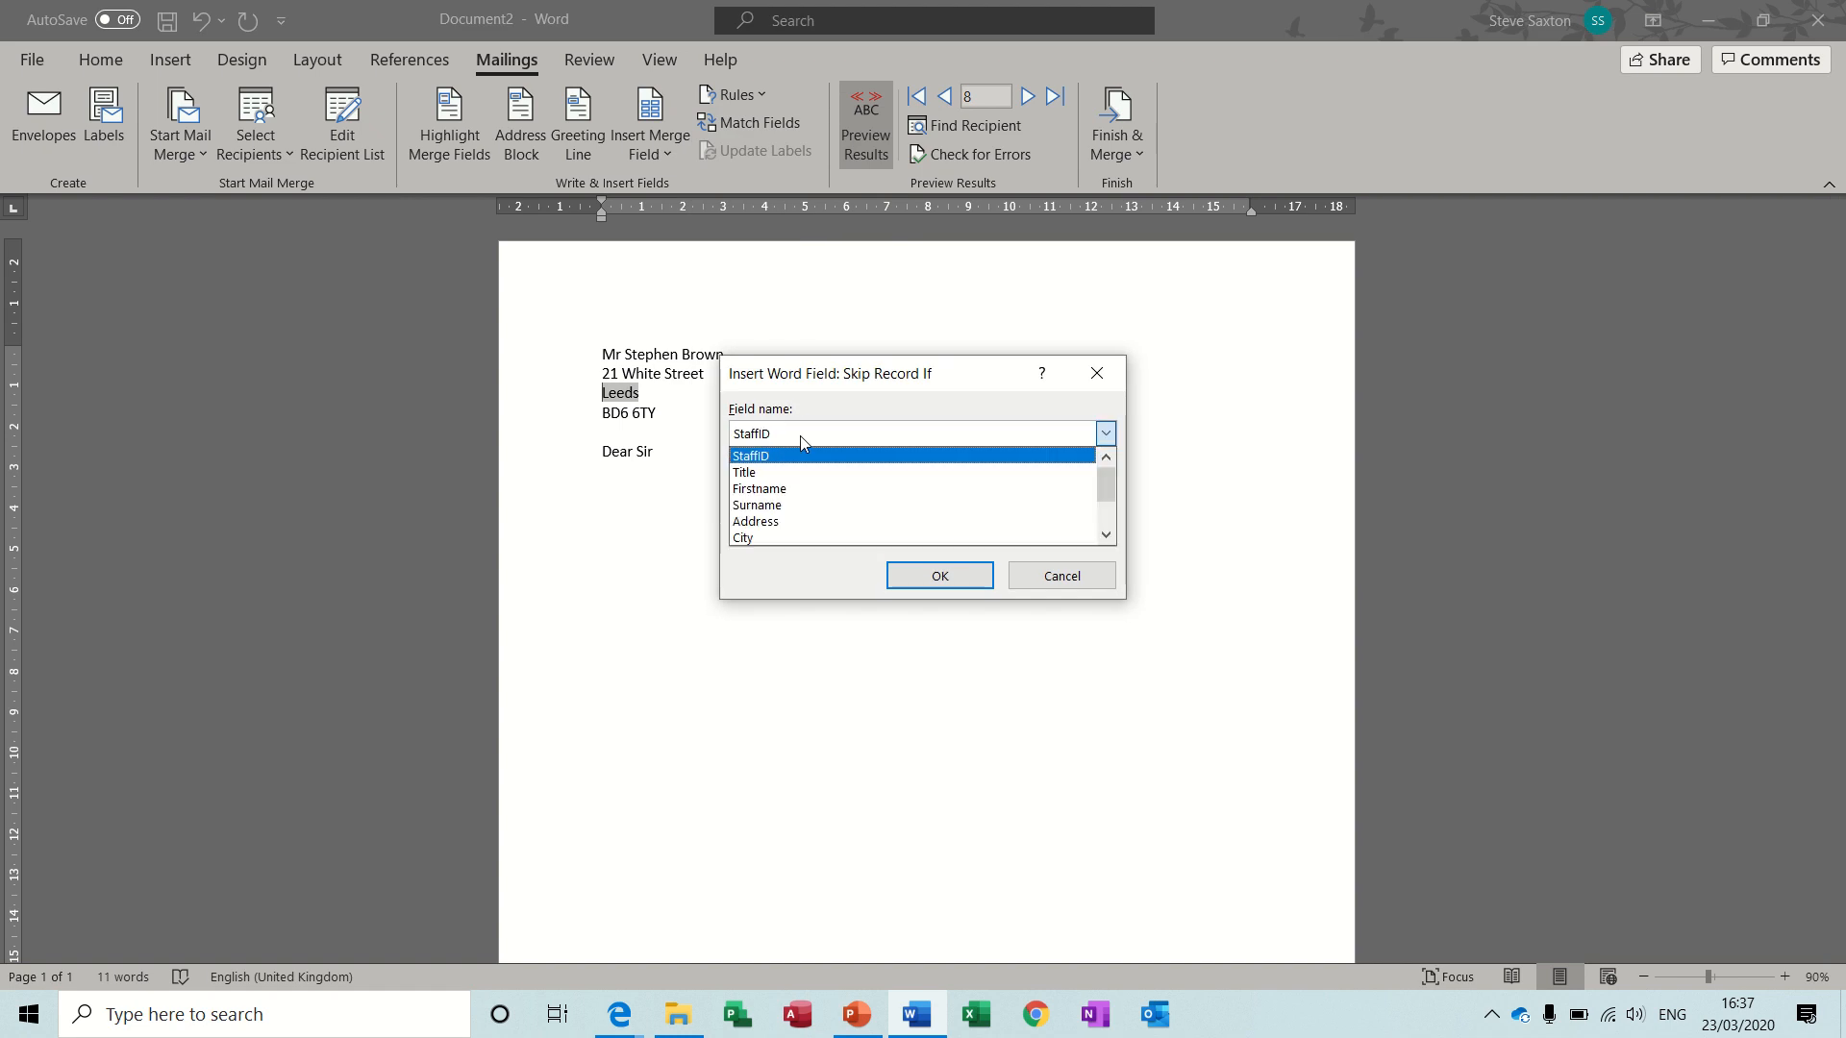
click(792, 537)
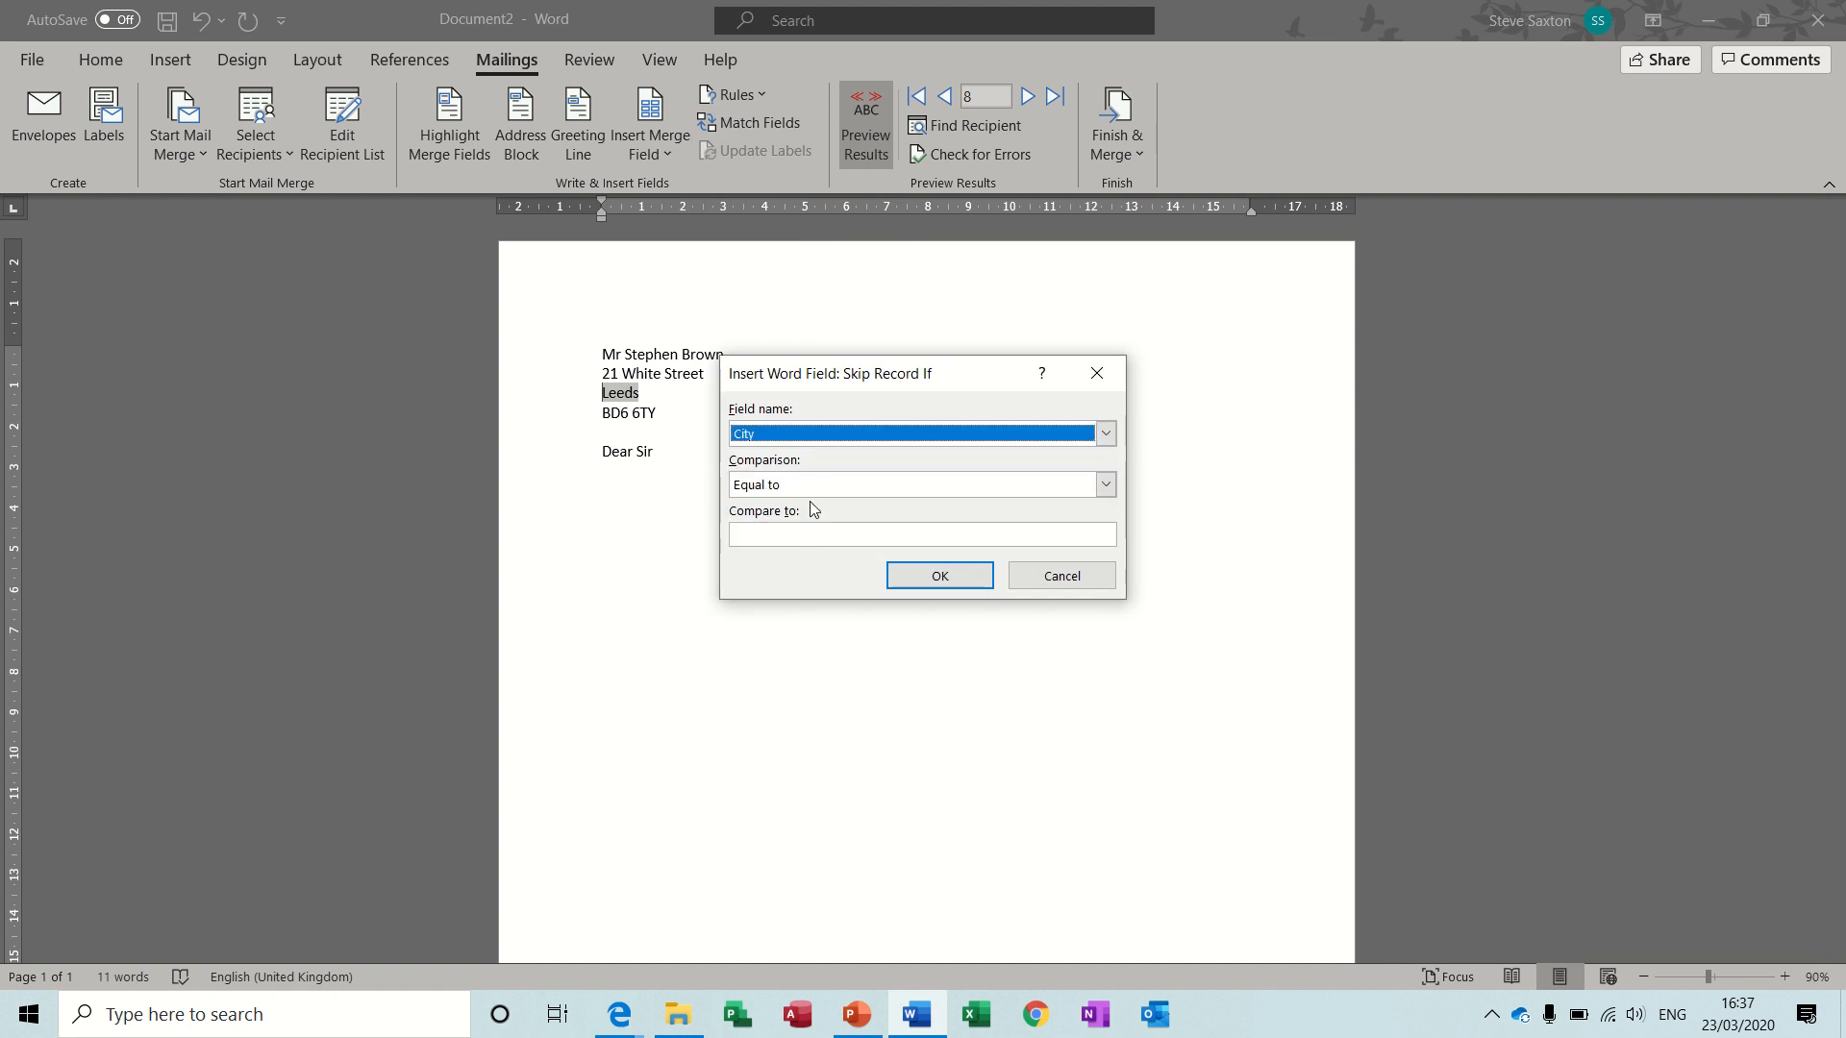
click(813, 535)
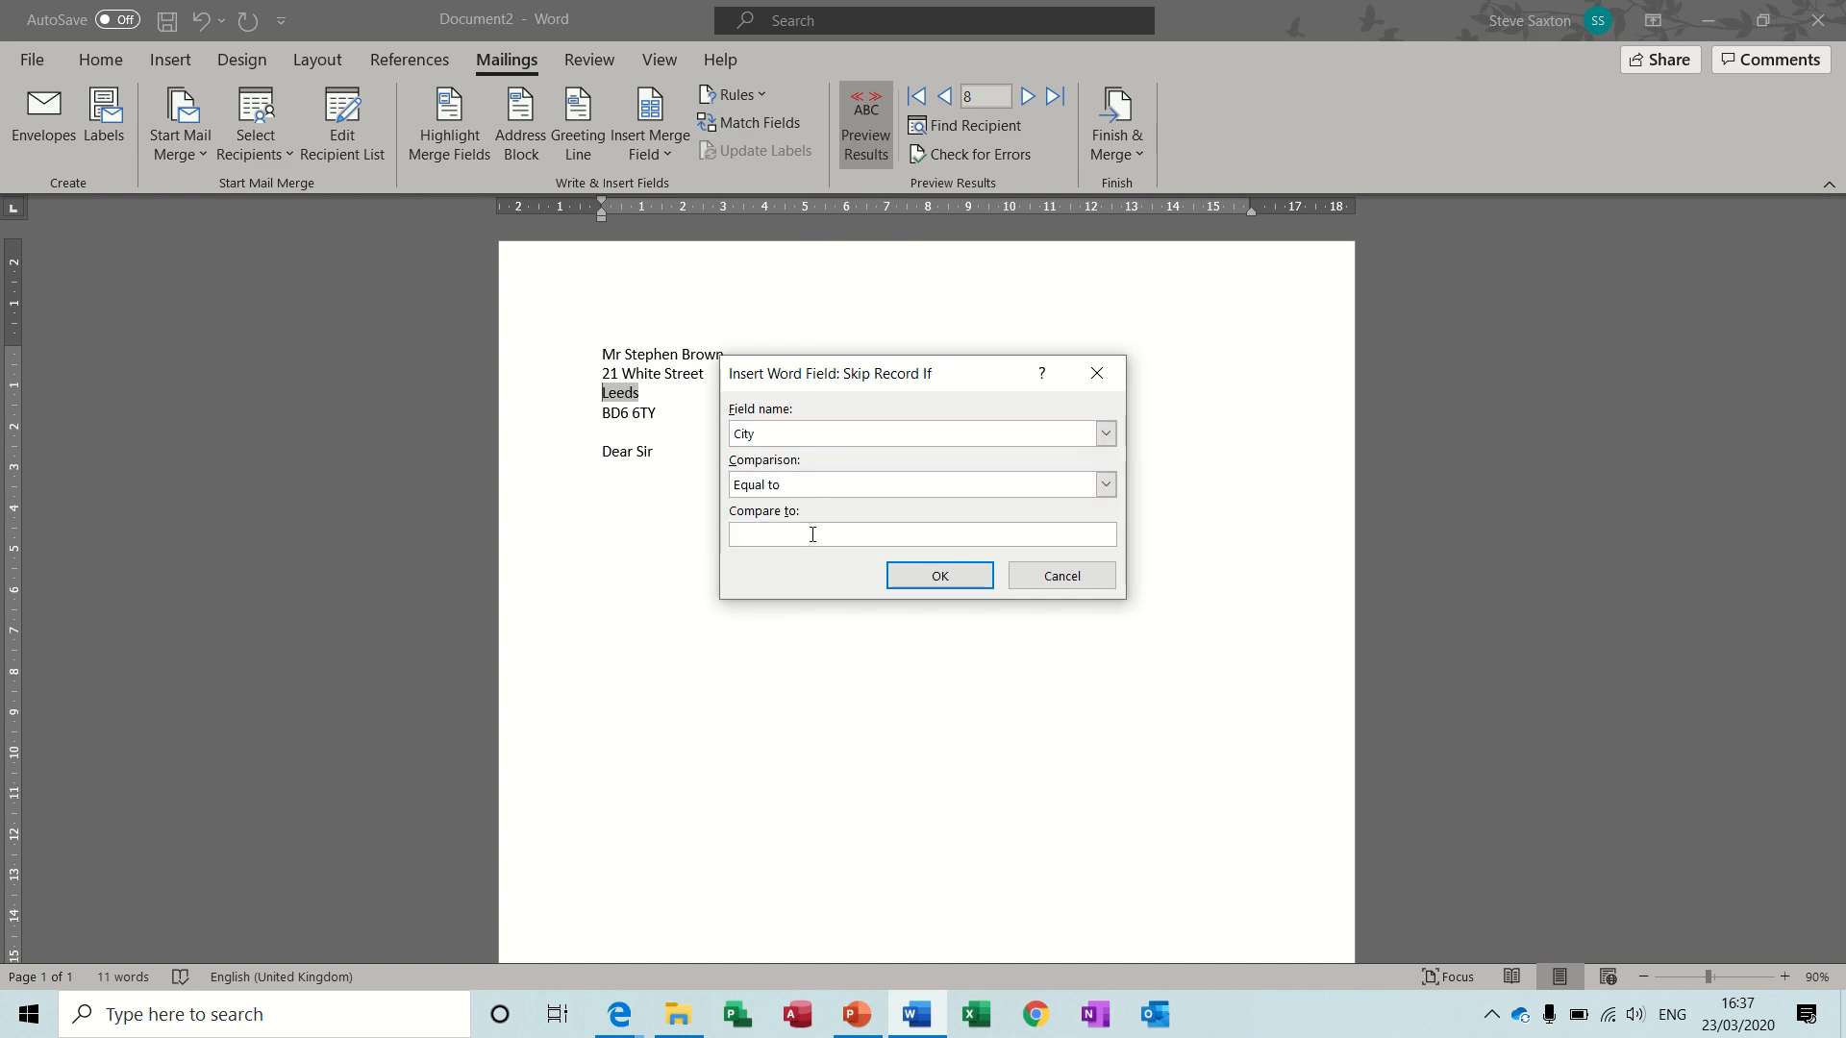
text(Leeds)
click(922, 578)
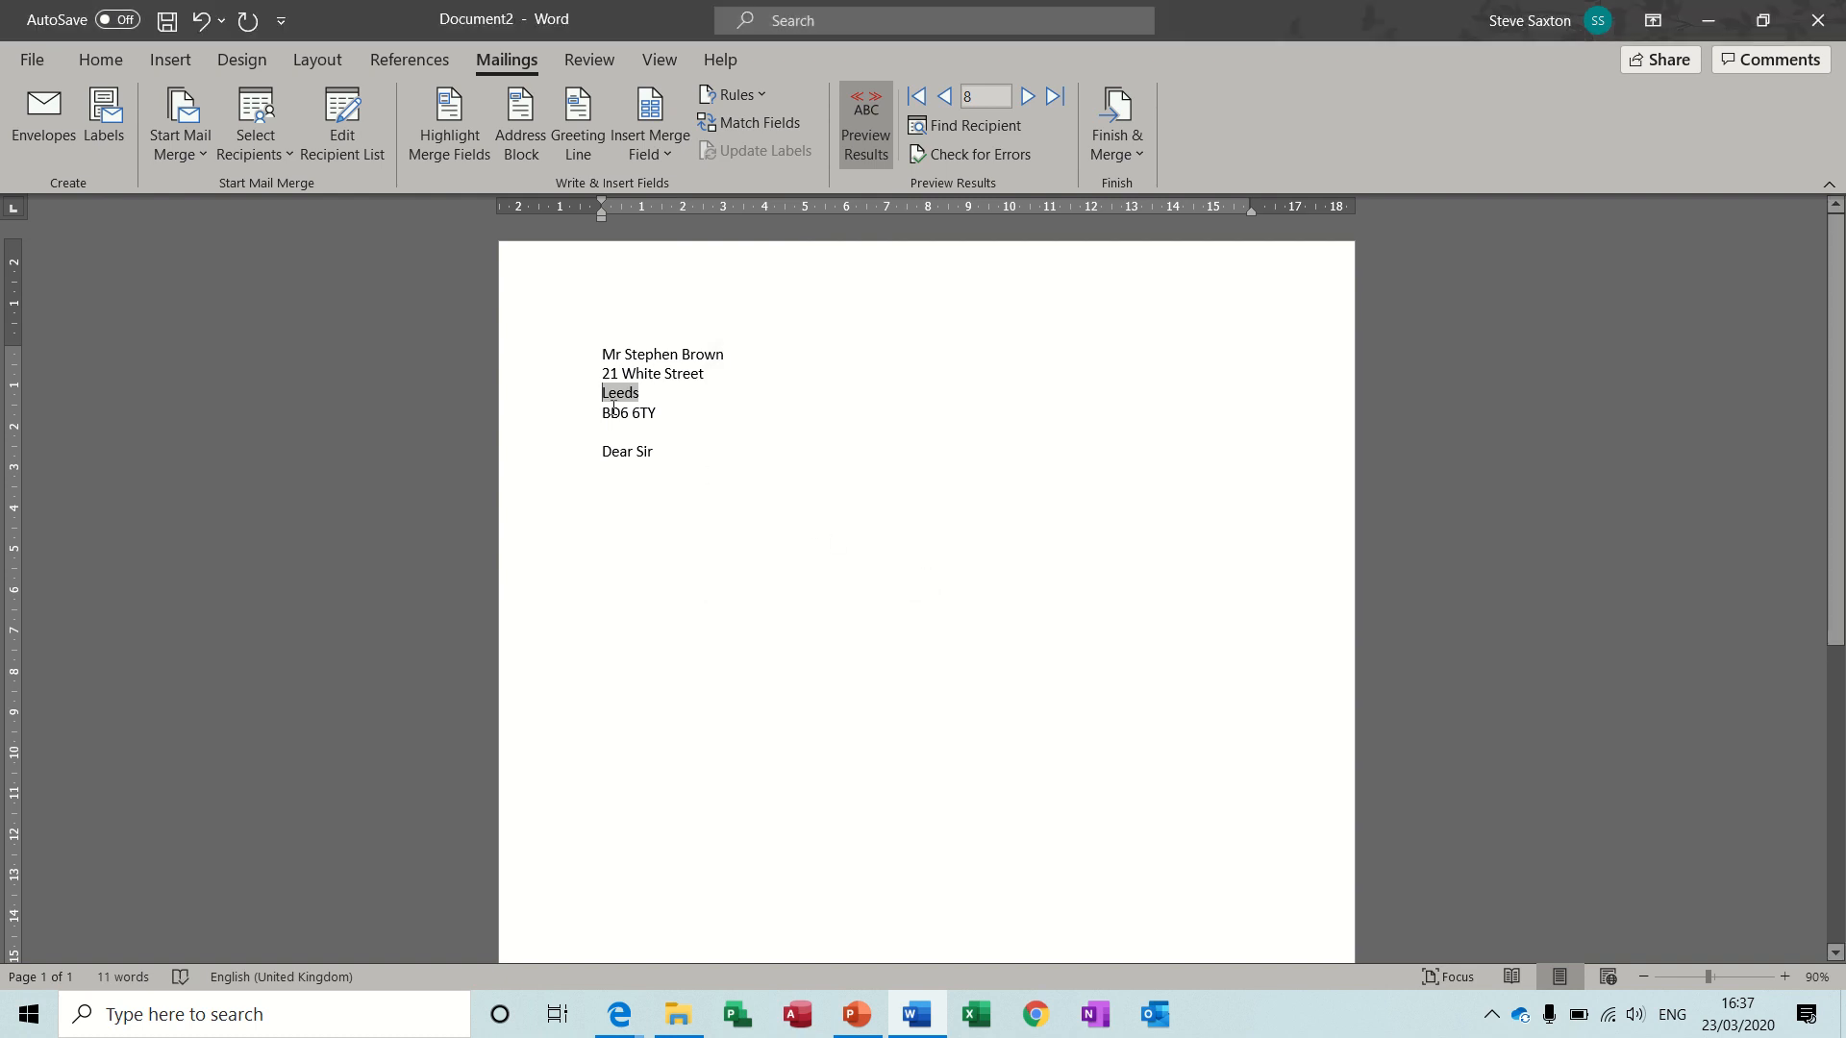
Step: Show the field codes for the whole letter to examine the rules, and switch back to the previewed results
drag(571, 356, 589, 465)
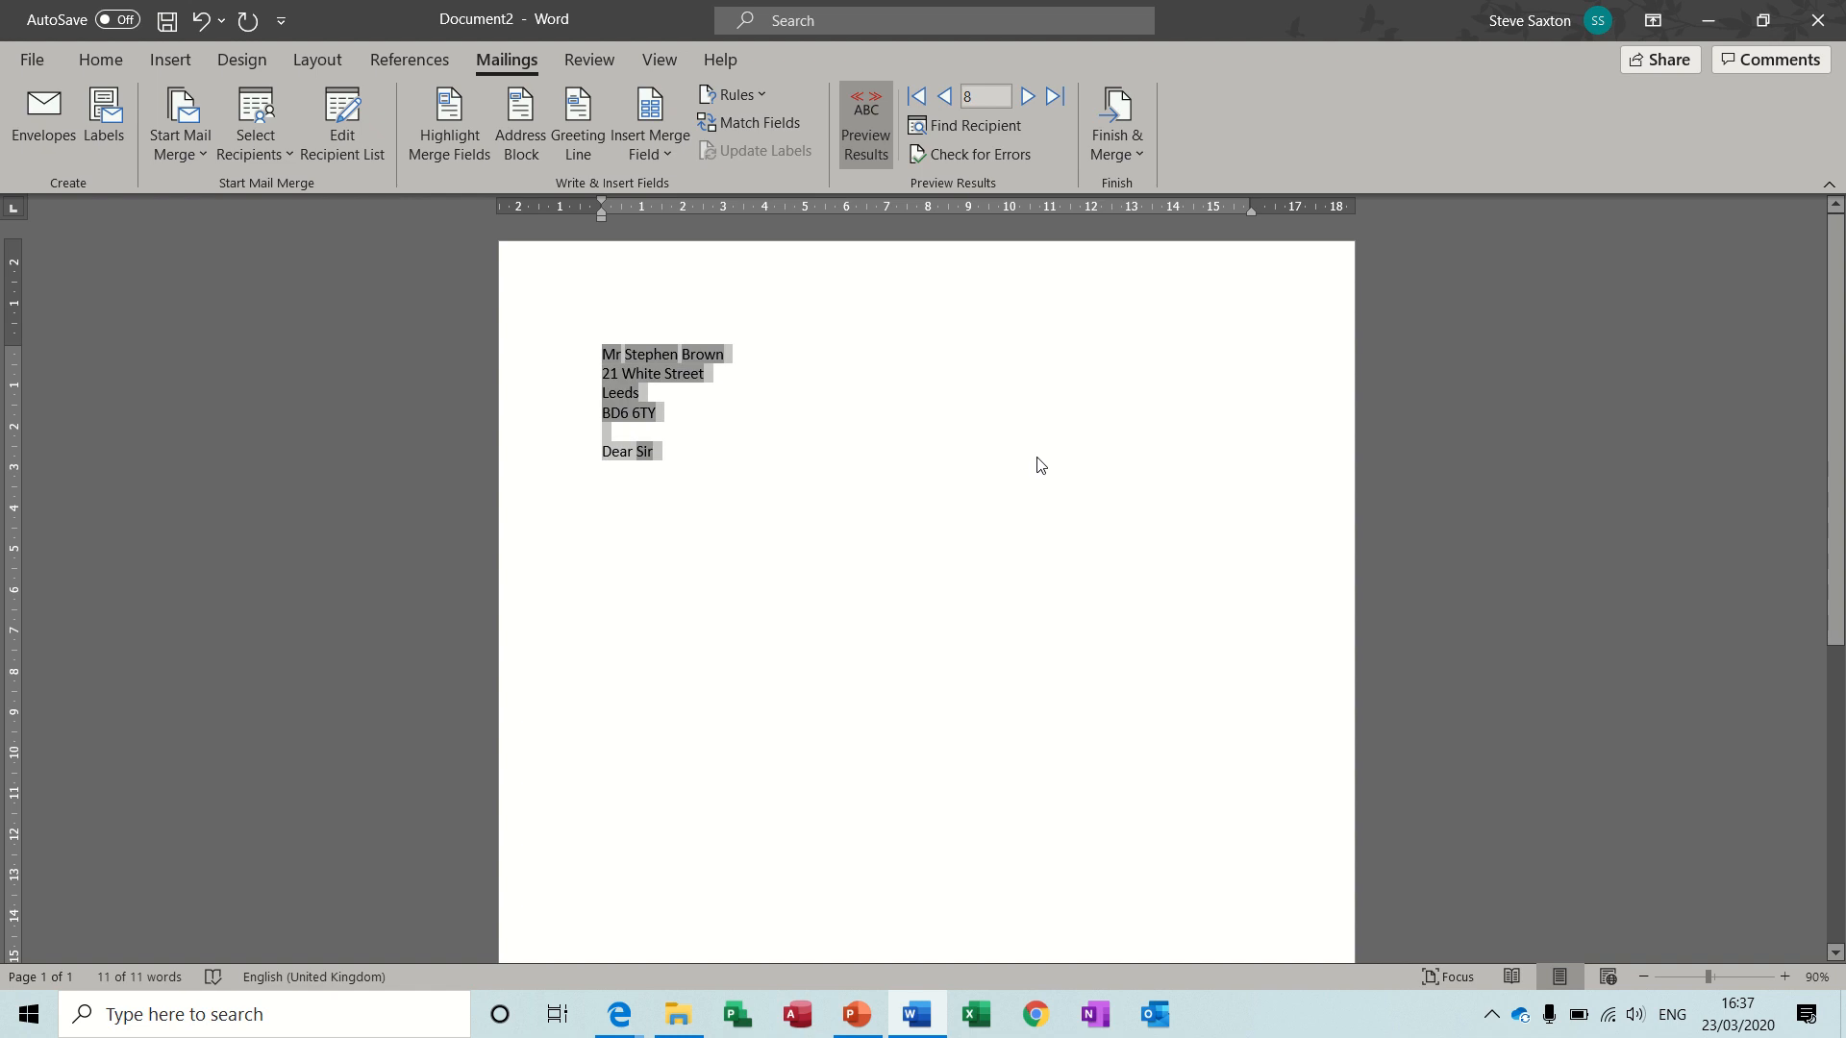
key(alt)
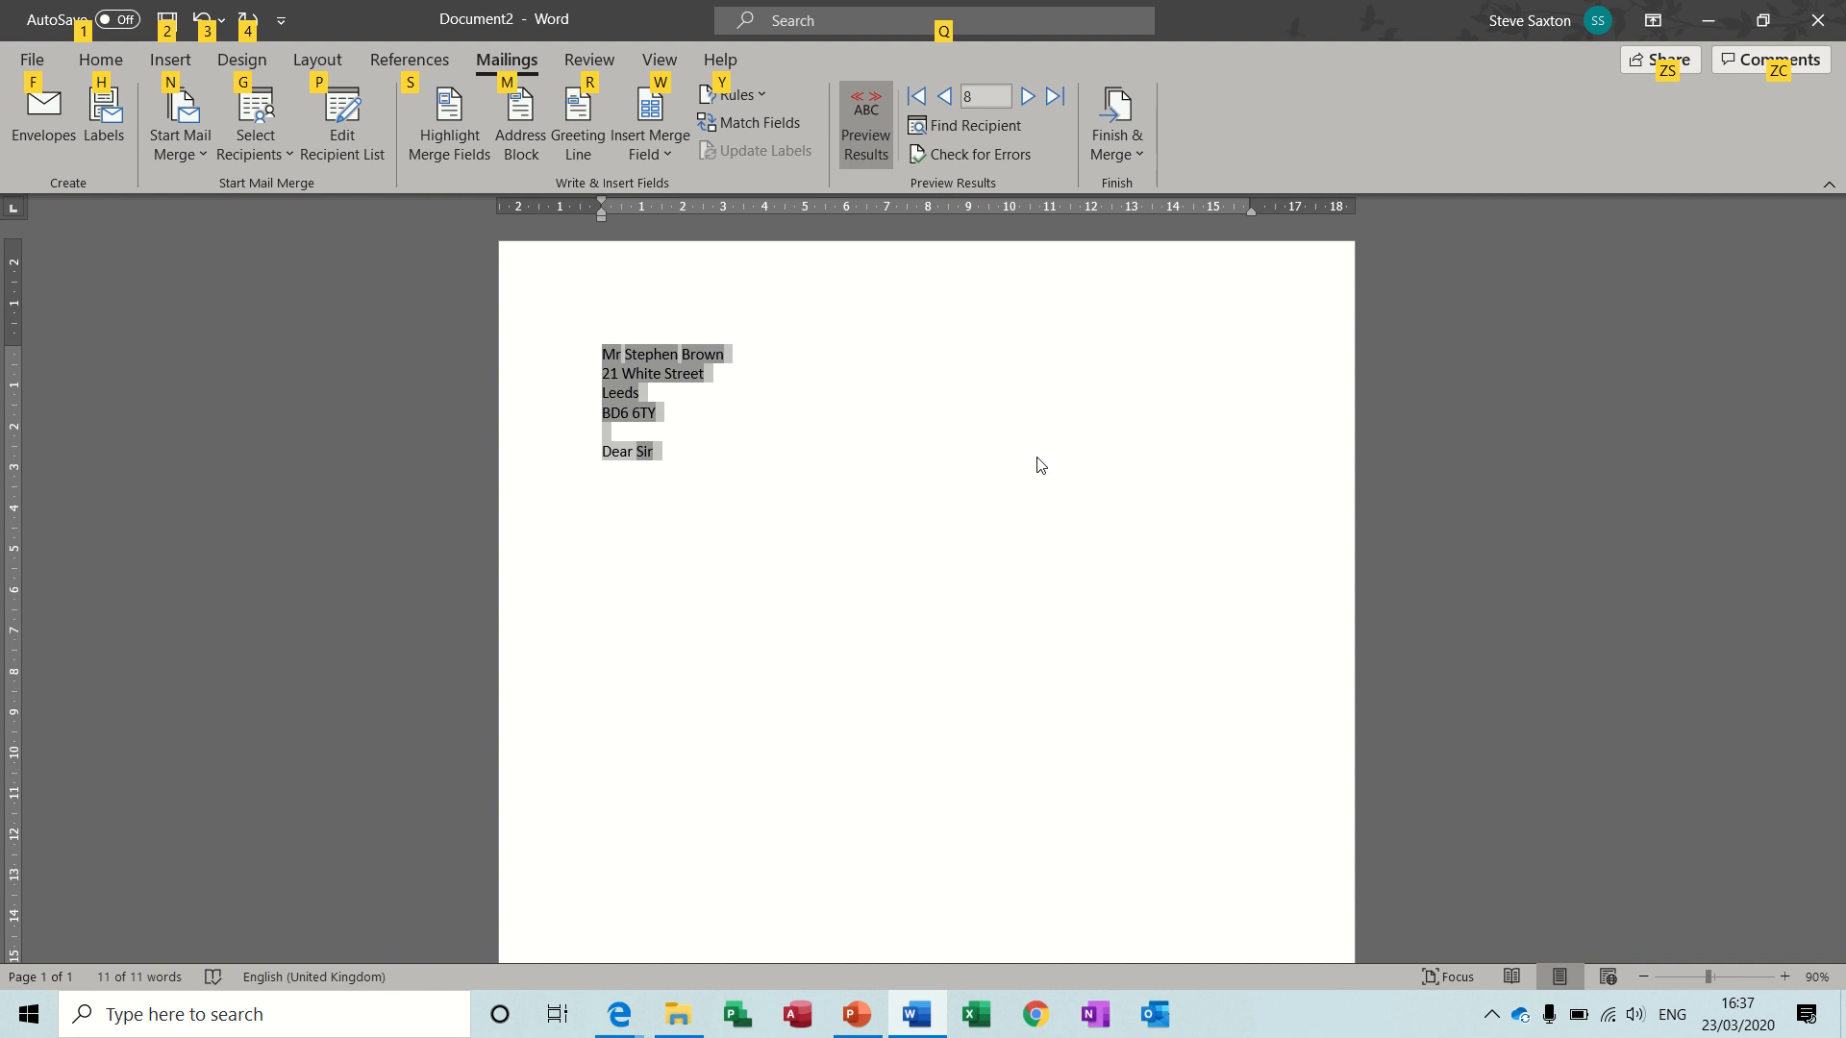
key(alt+F9)
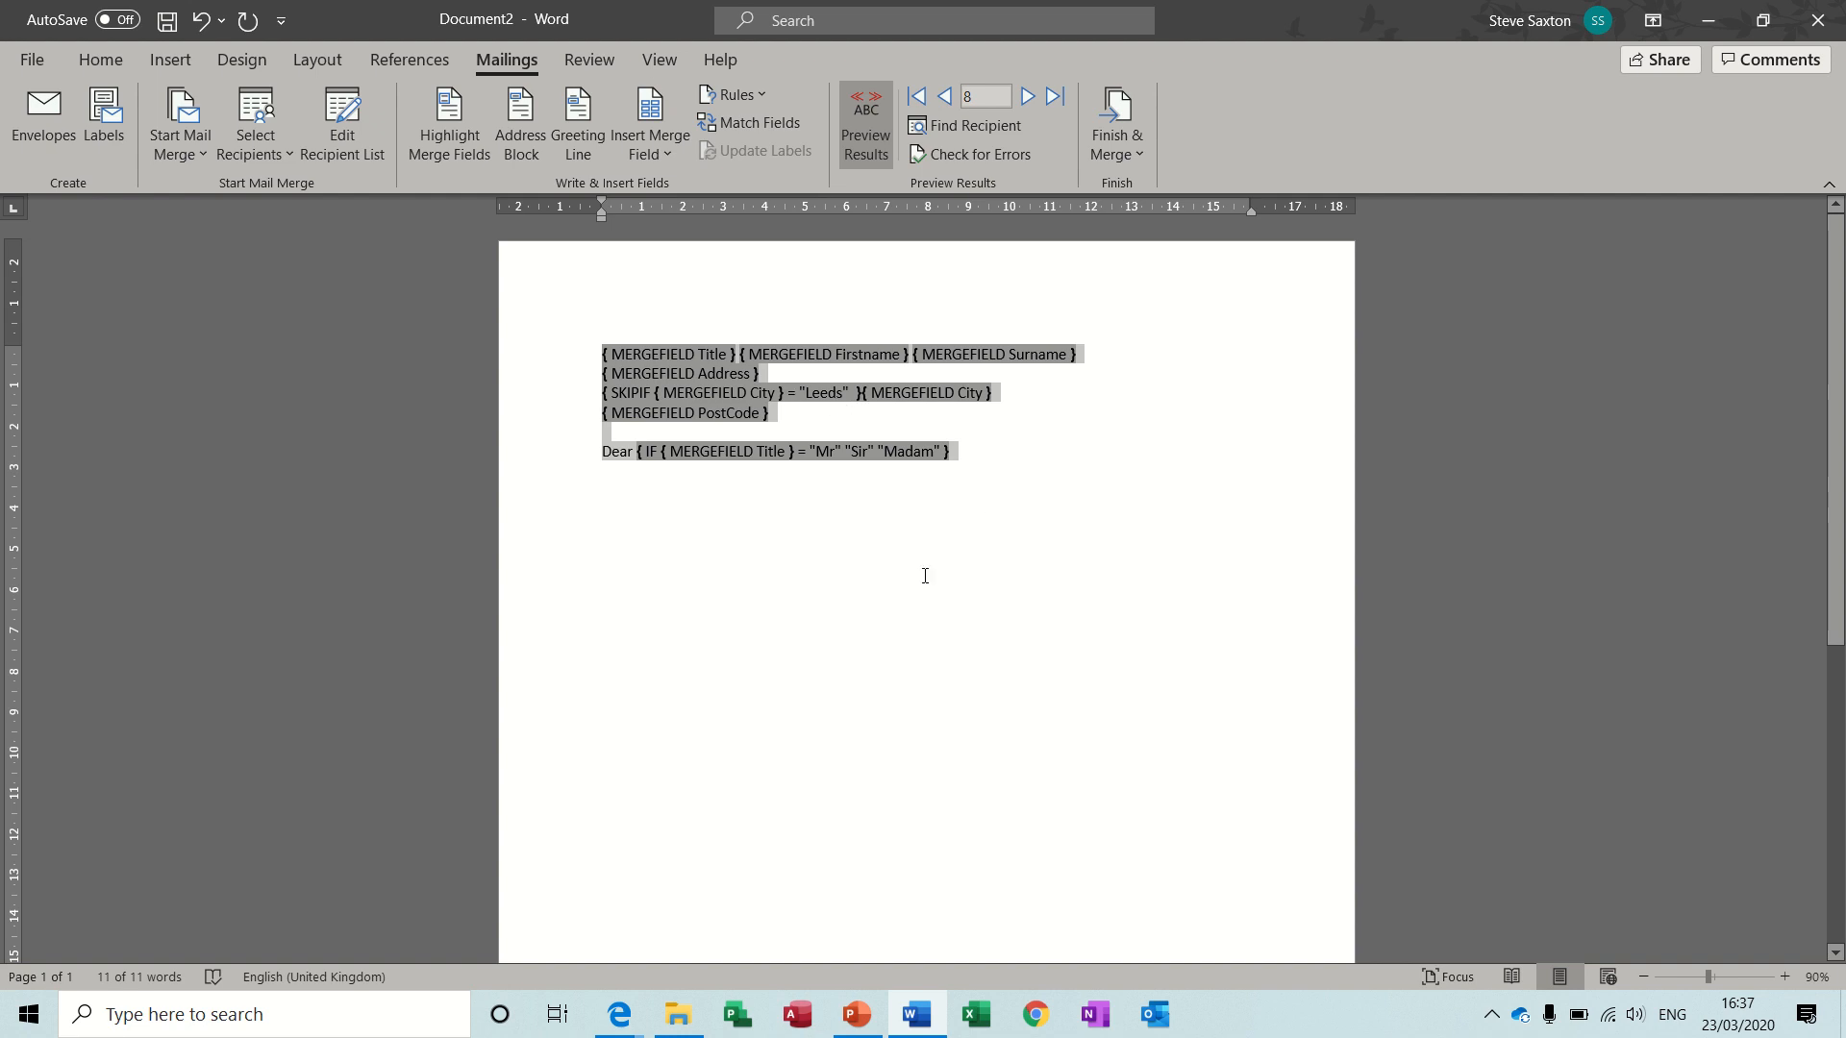
key(alt+F9)
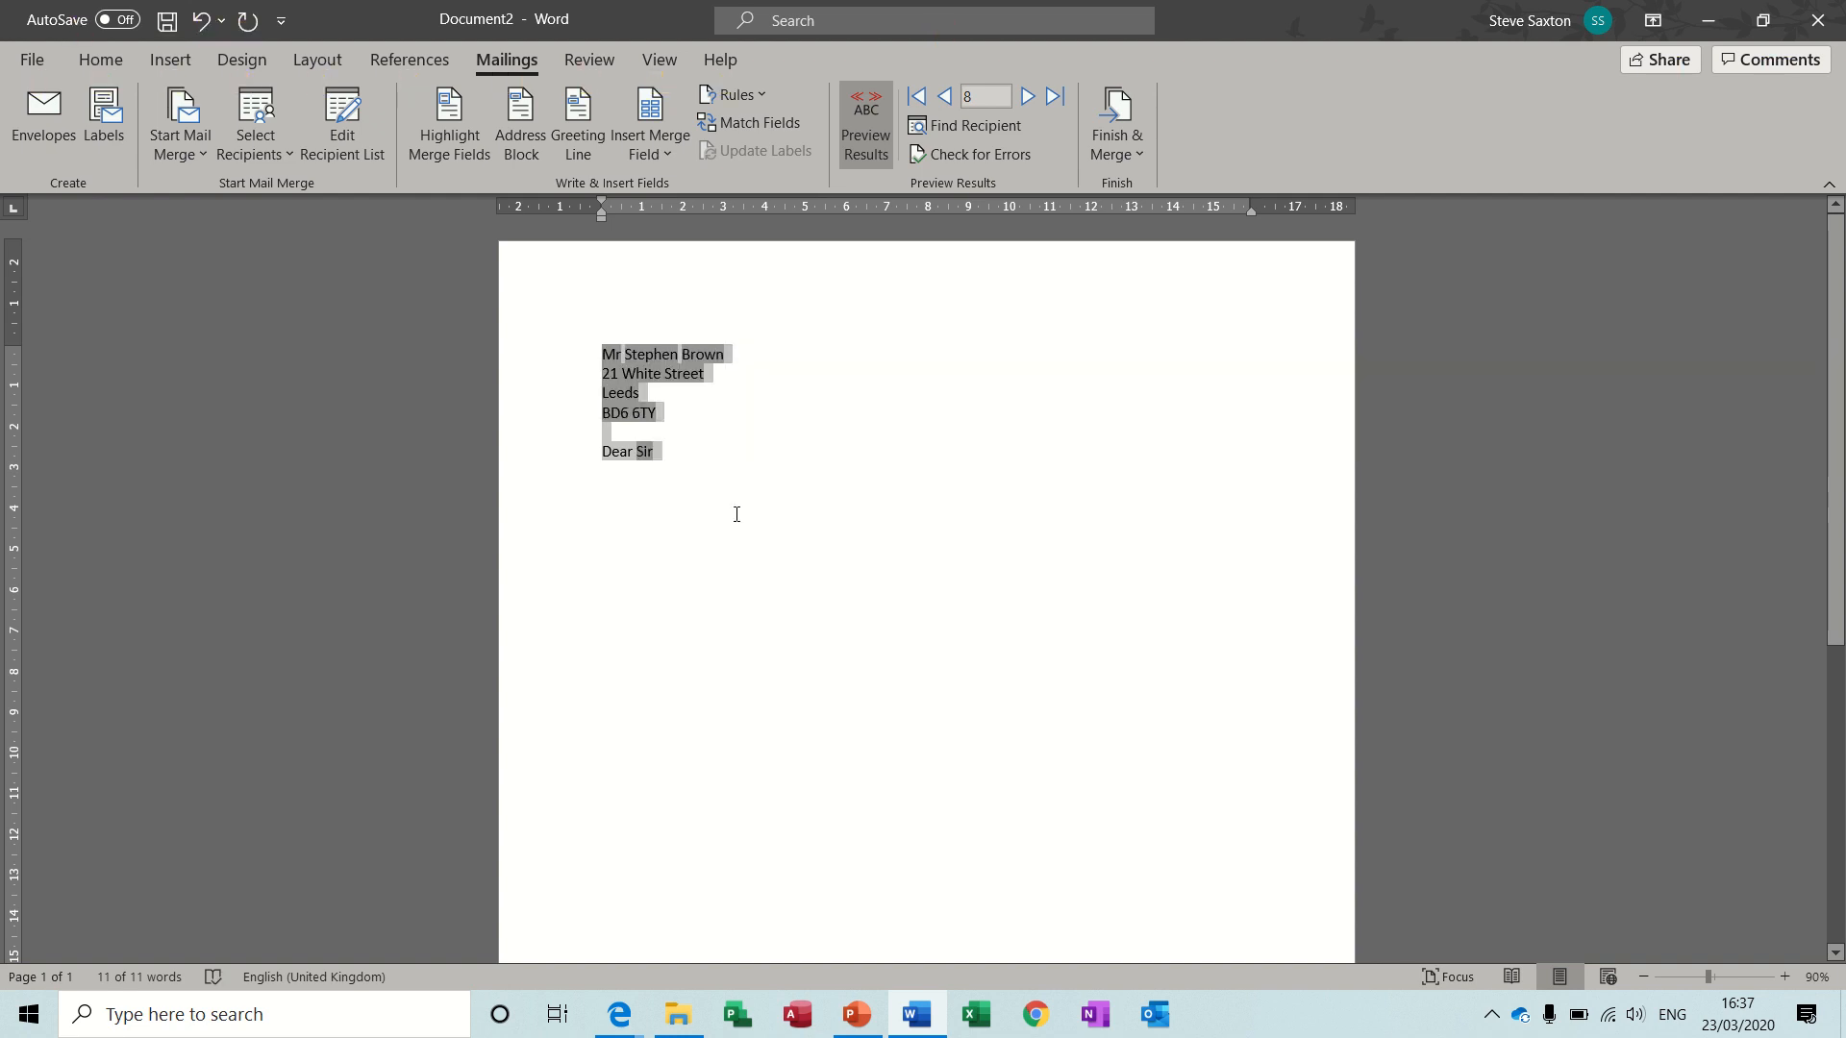
click(714, 496)
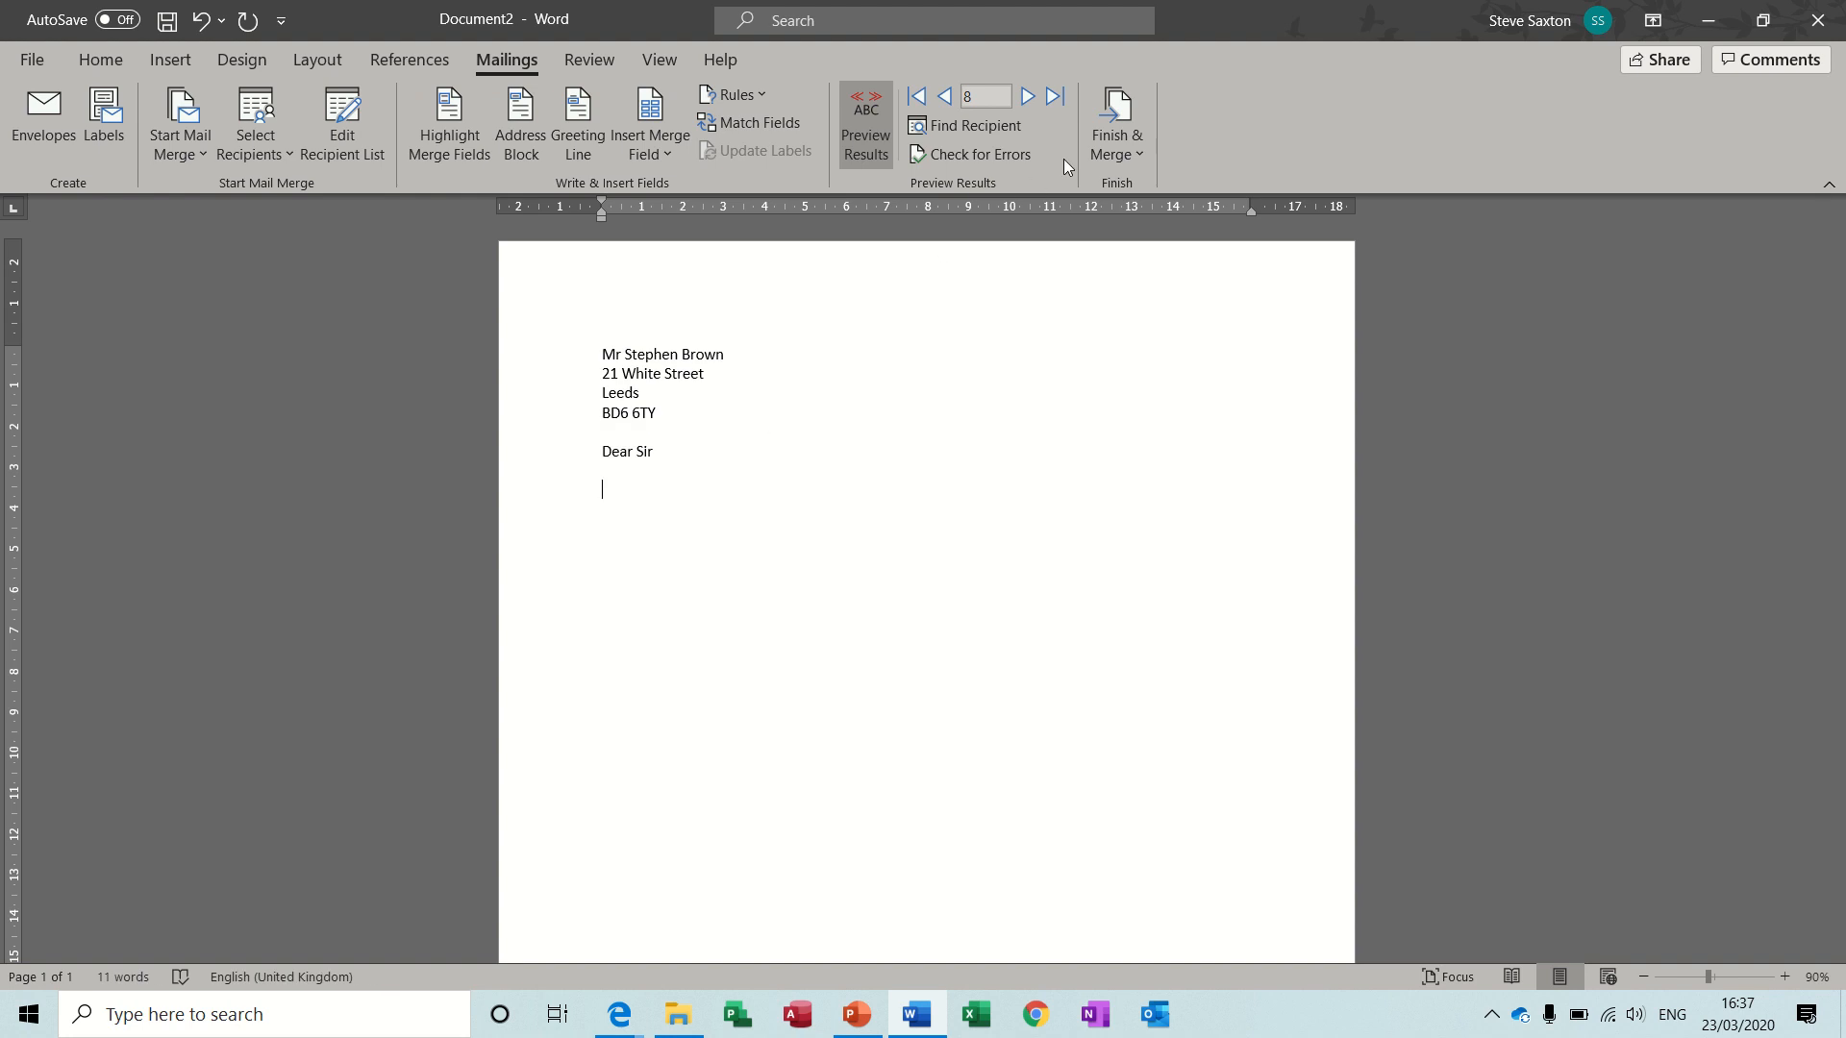
Step: Merge all records into a new document of individual letters
click(1123, 110)
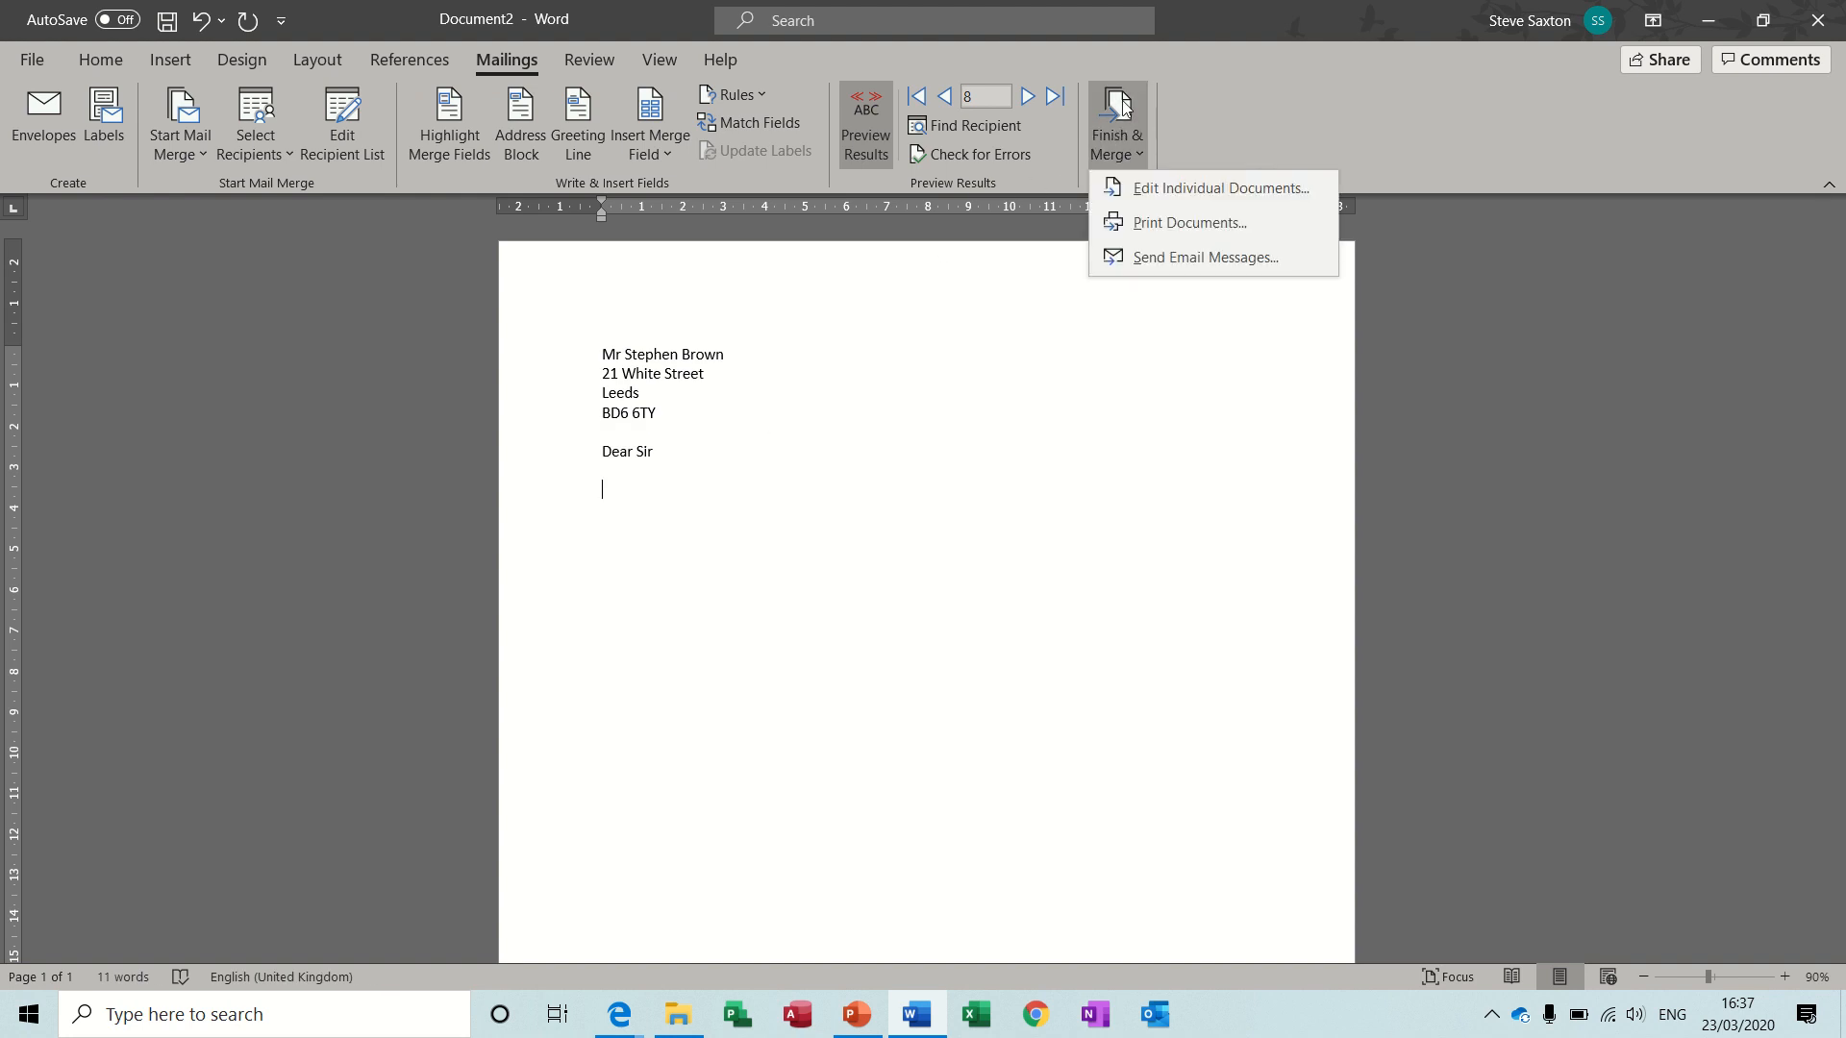
click(1174, 189)
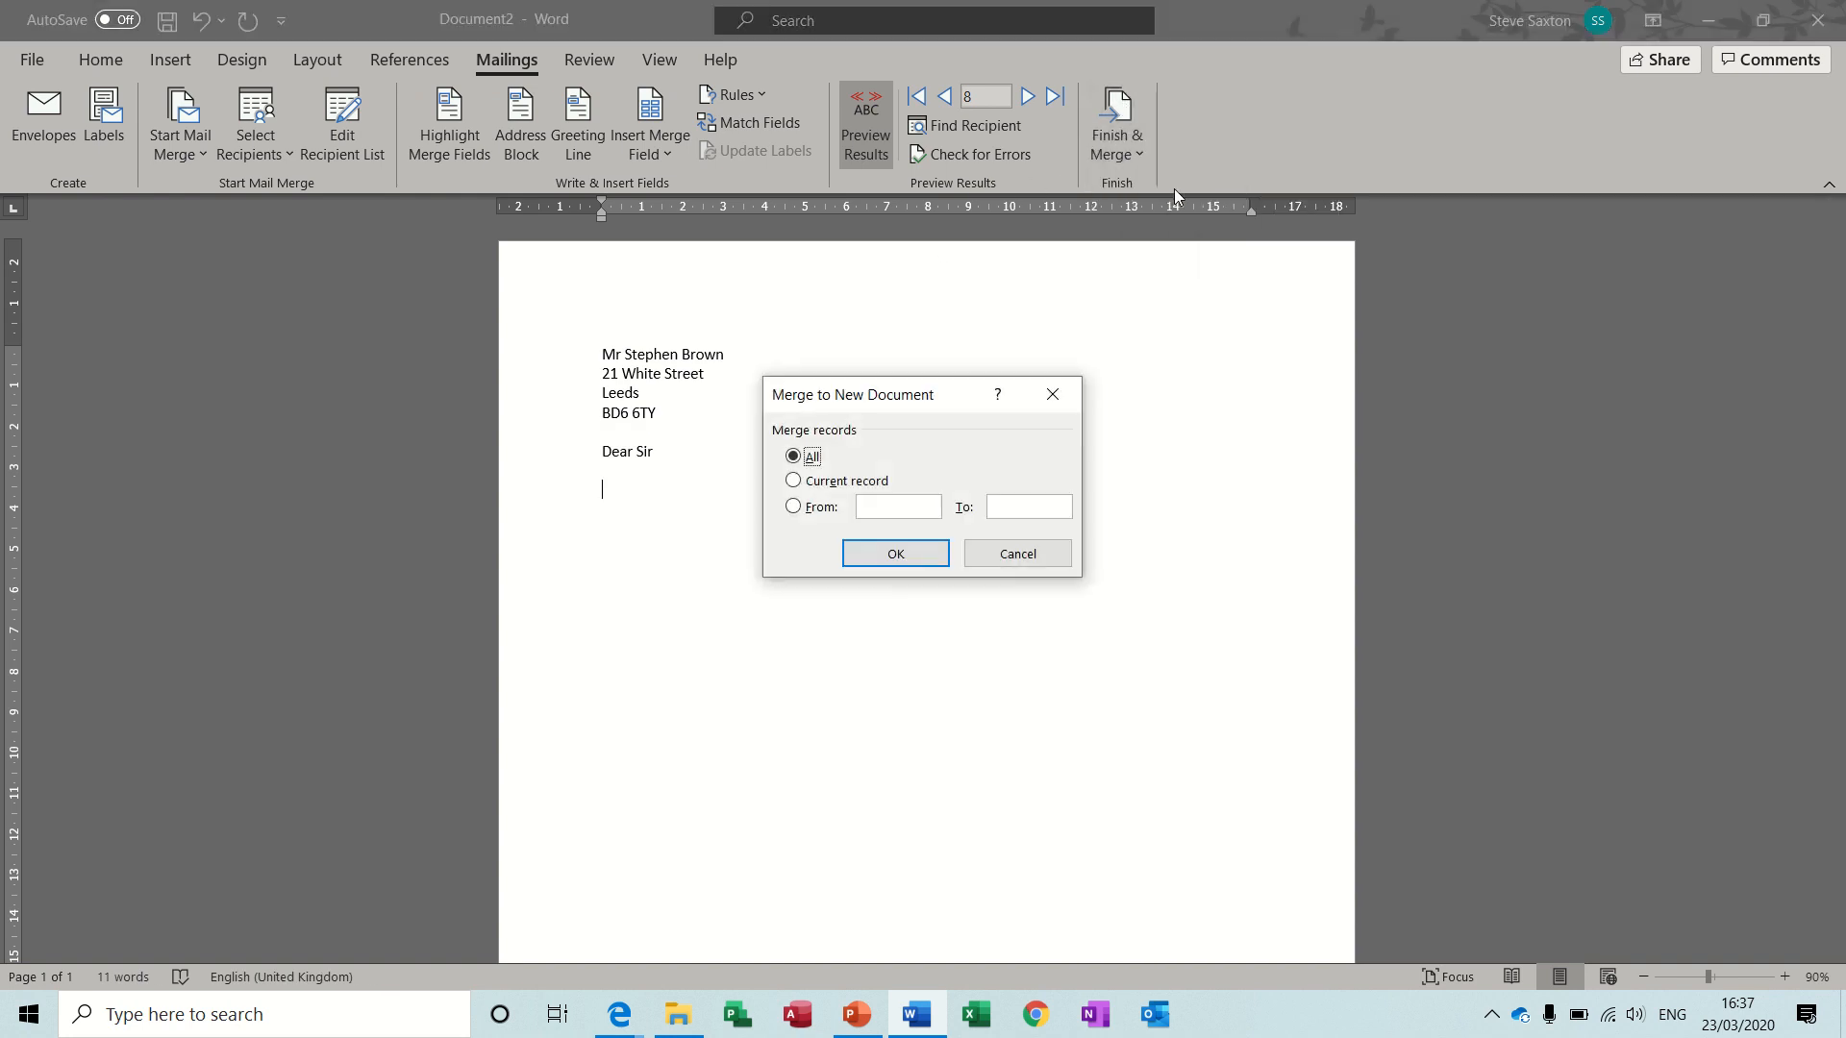
click(894, 554)
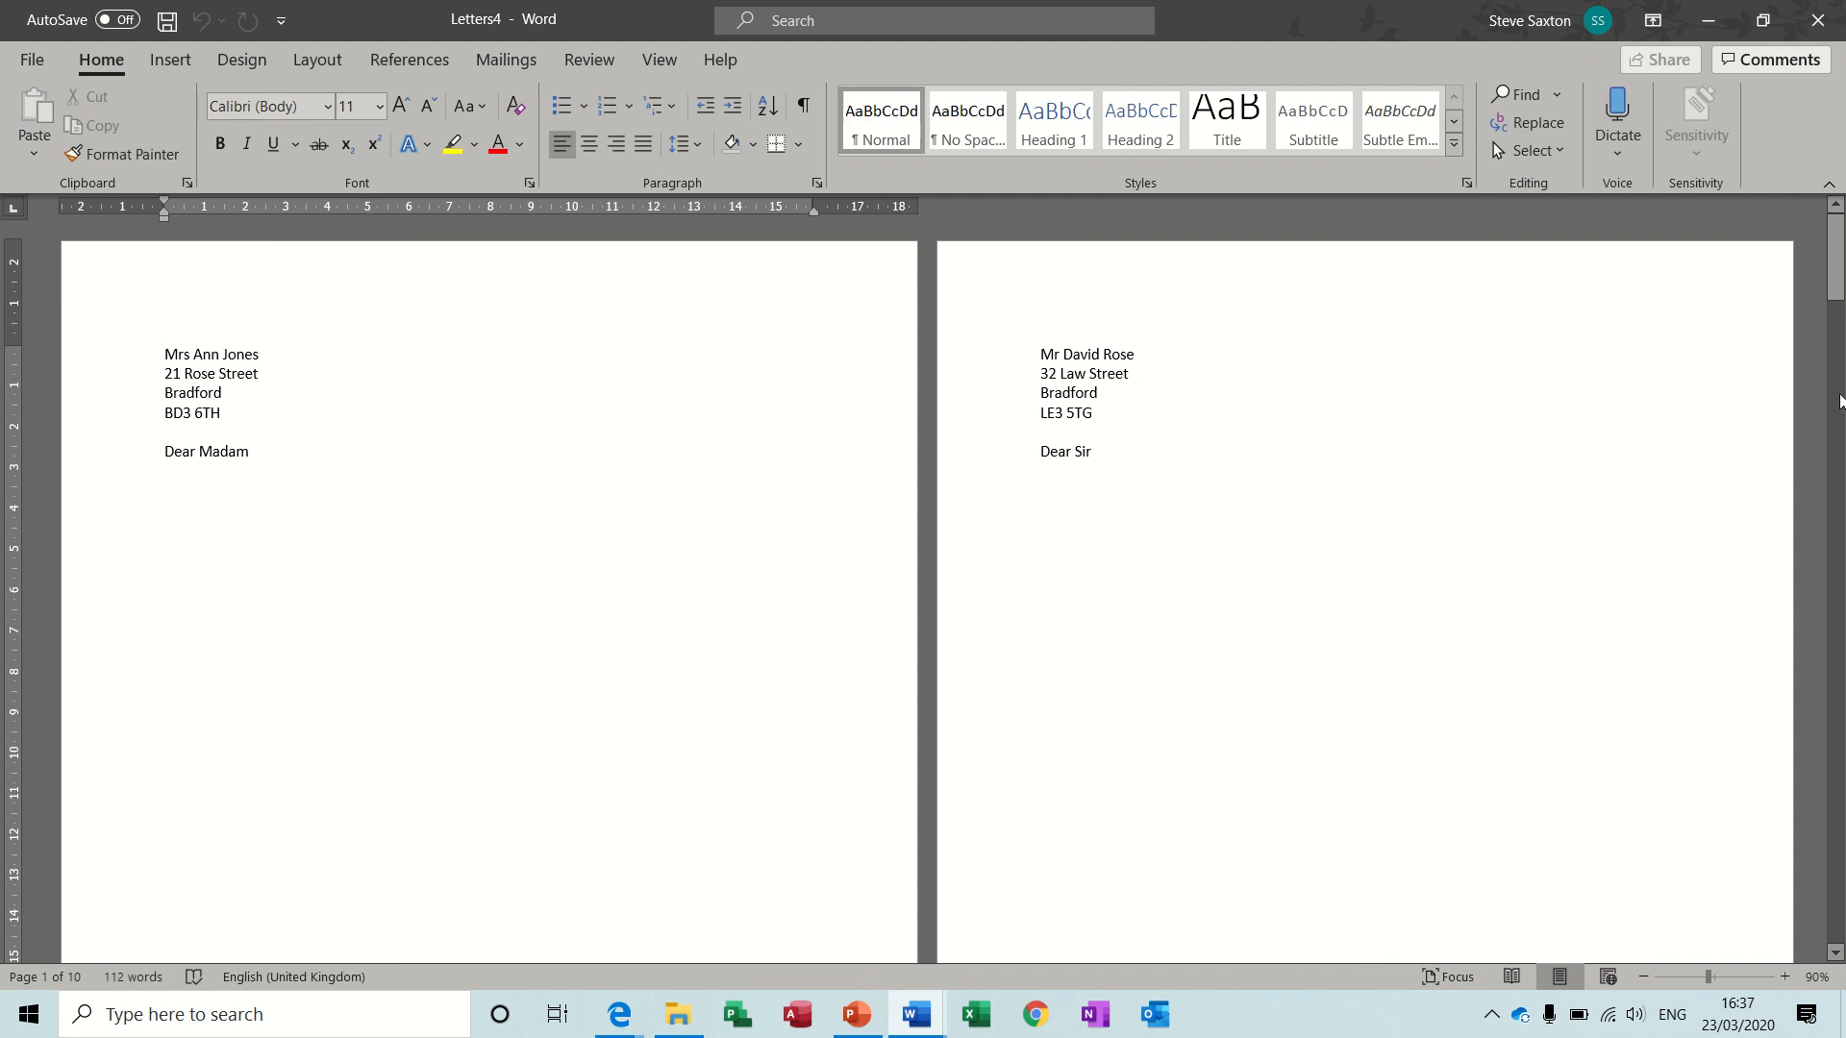
Step: Look through the merged letters to check the salutations and whether any Leeds recipients are included
click(1836, 954)
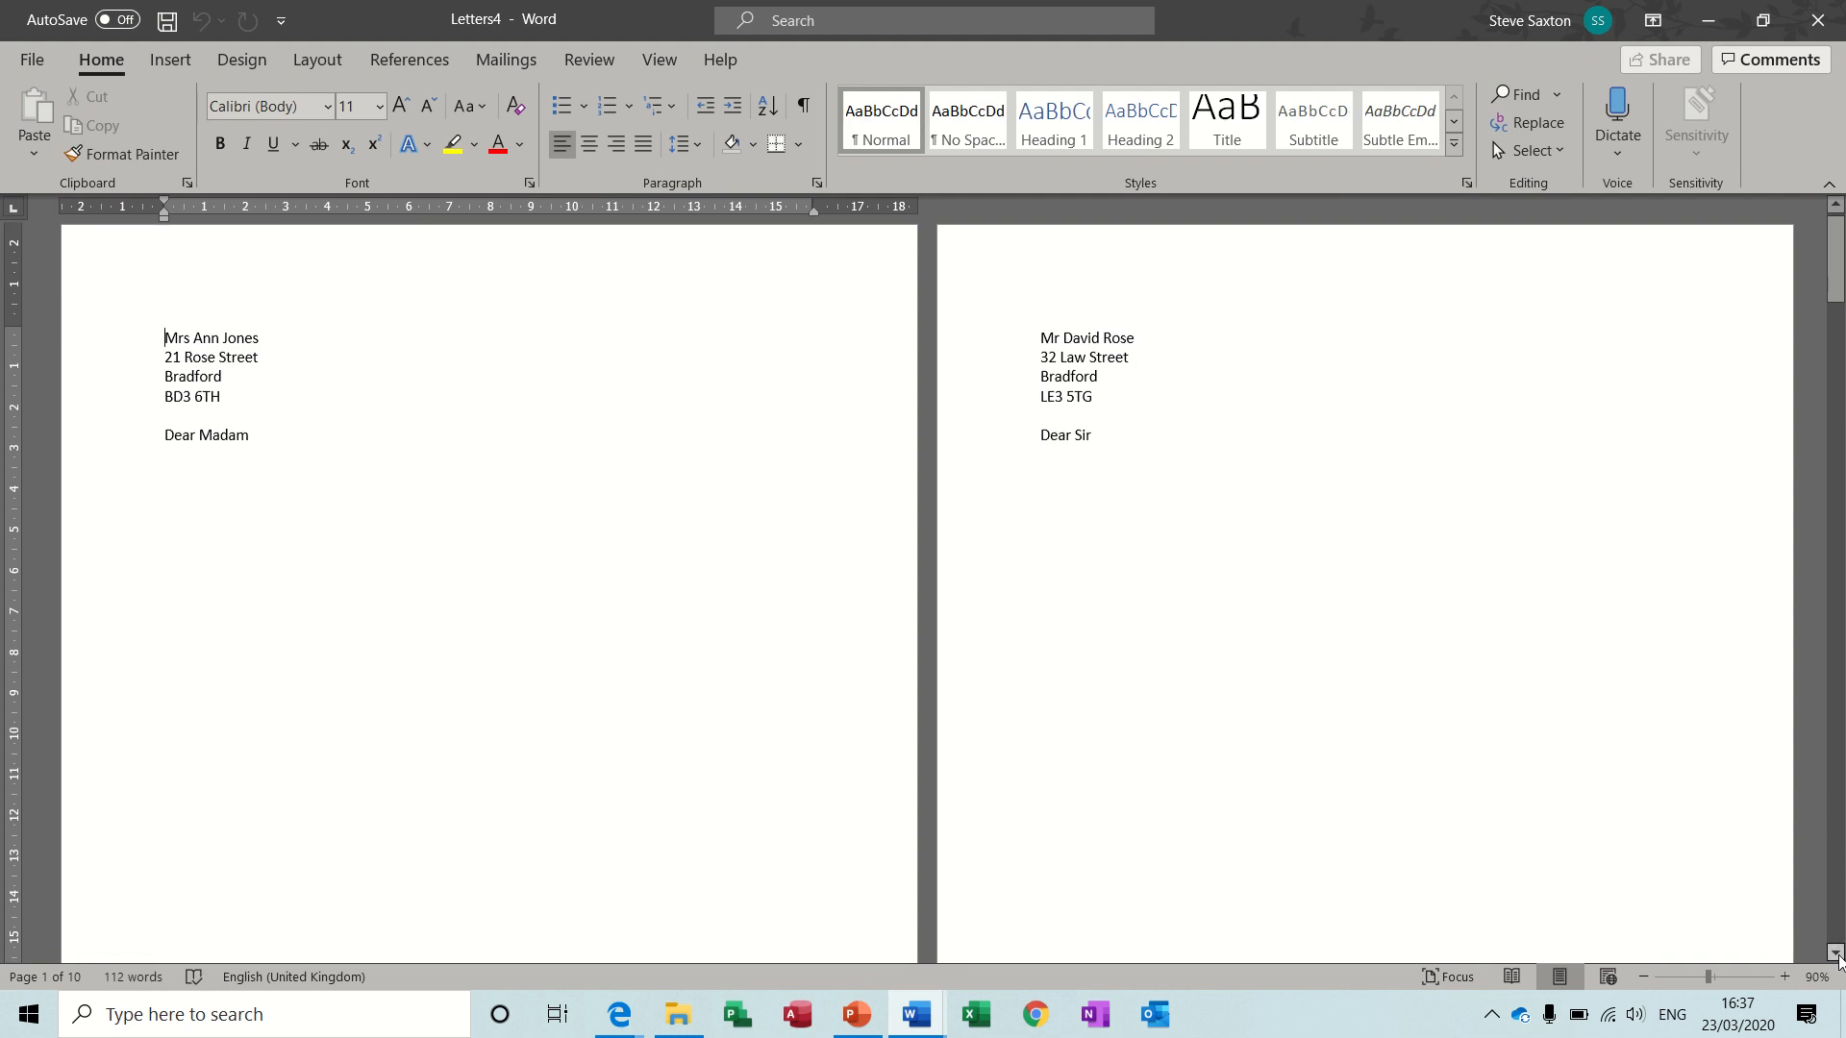
click(1838, 954)
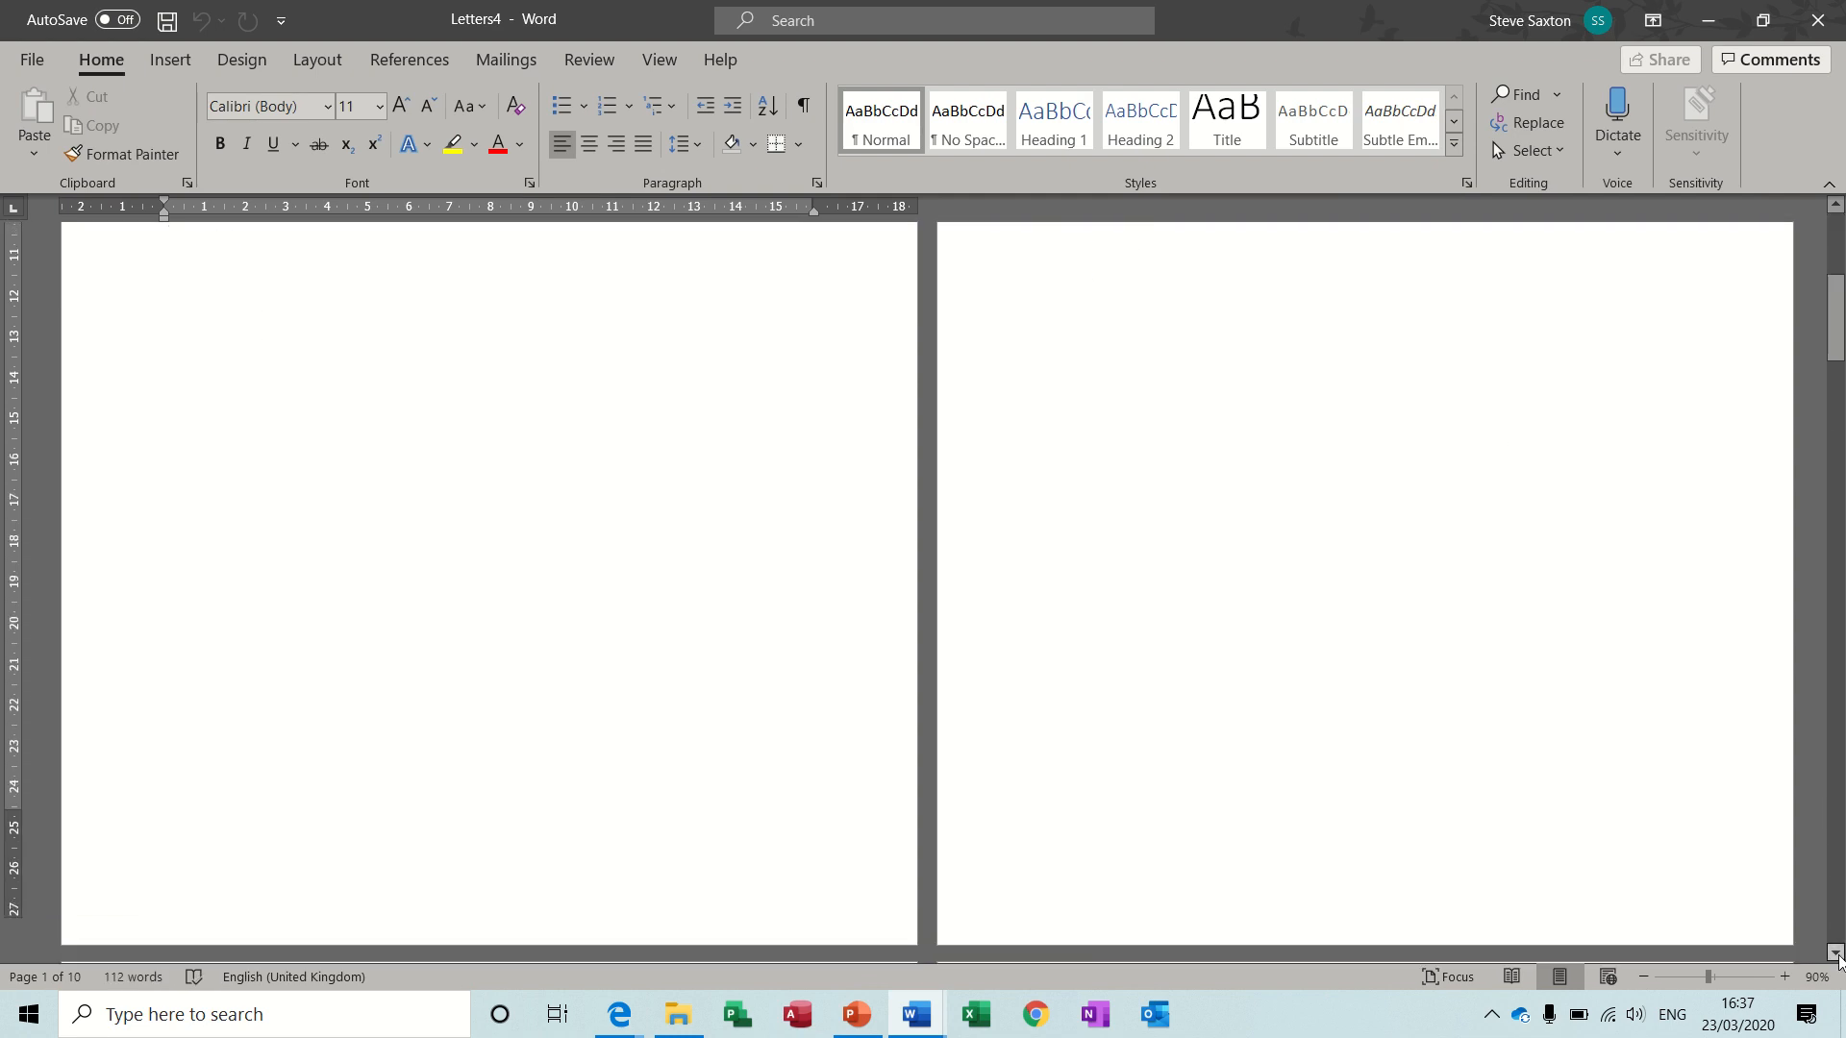
click(1837, 955)
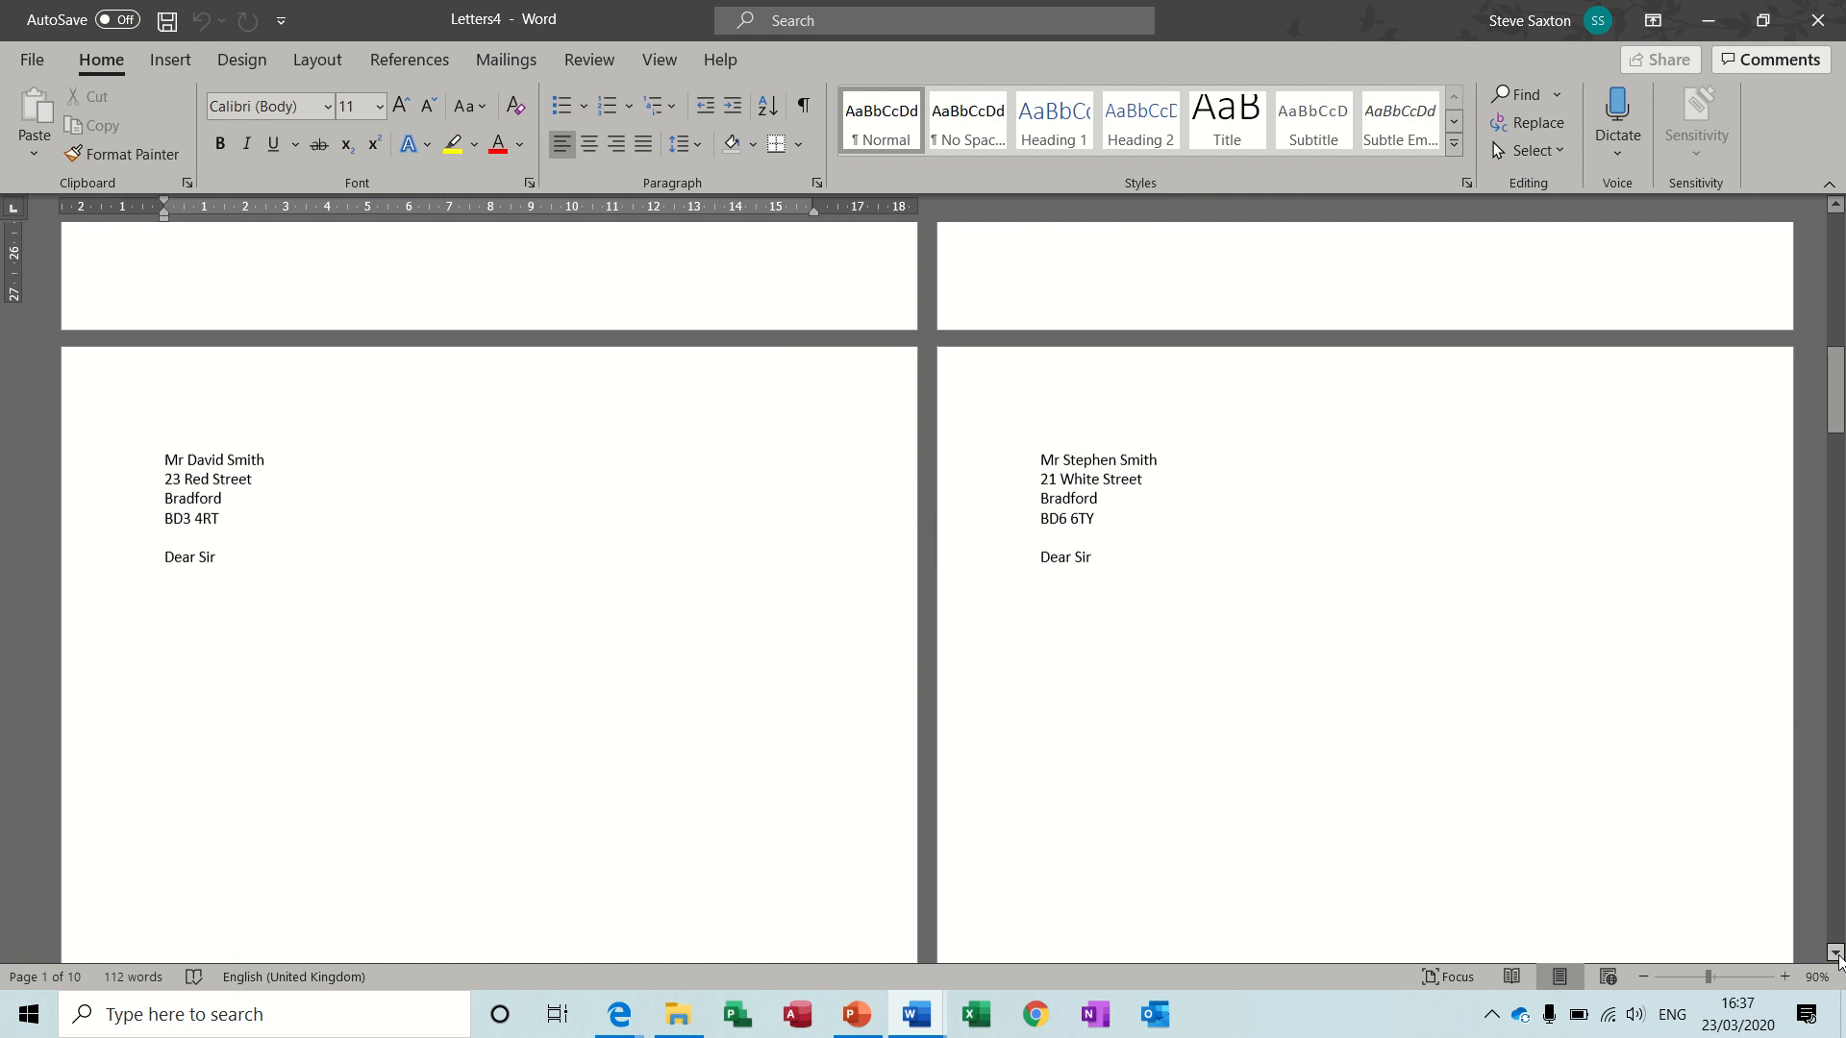
click(1837, 955)
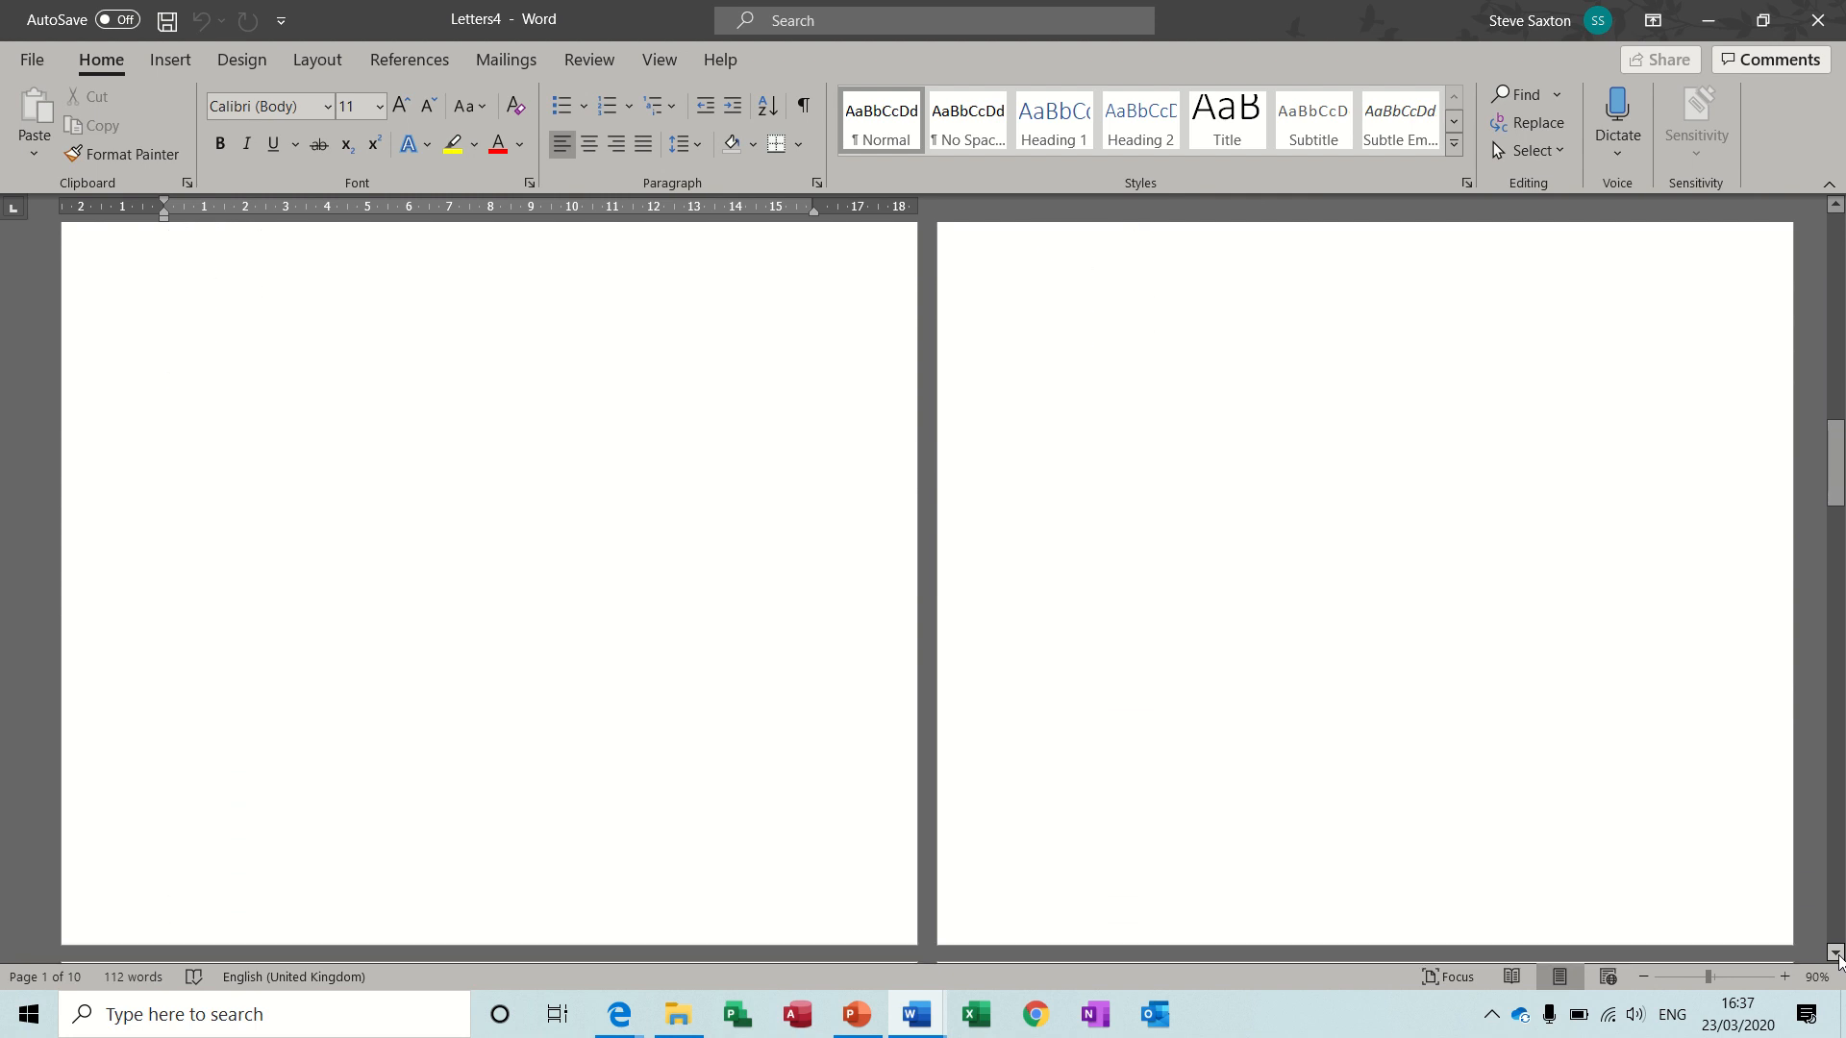
click(1838, 955)
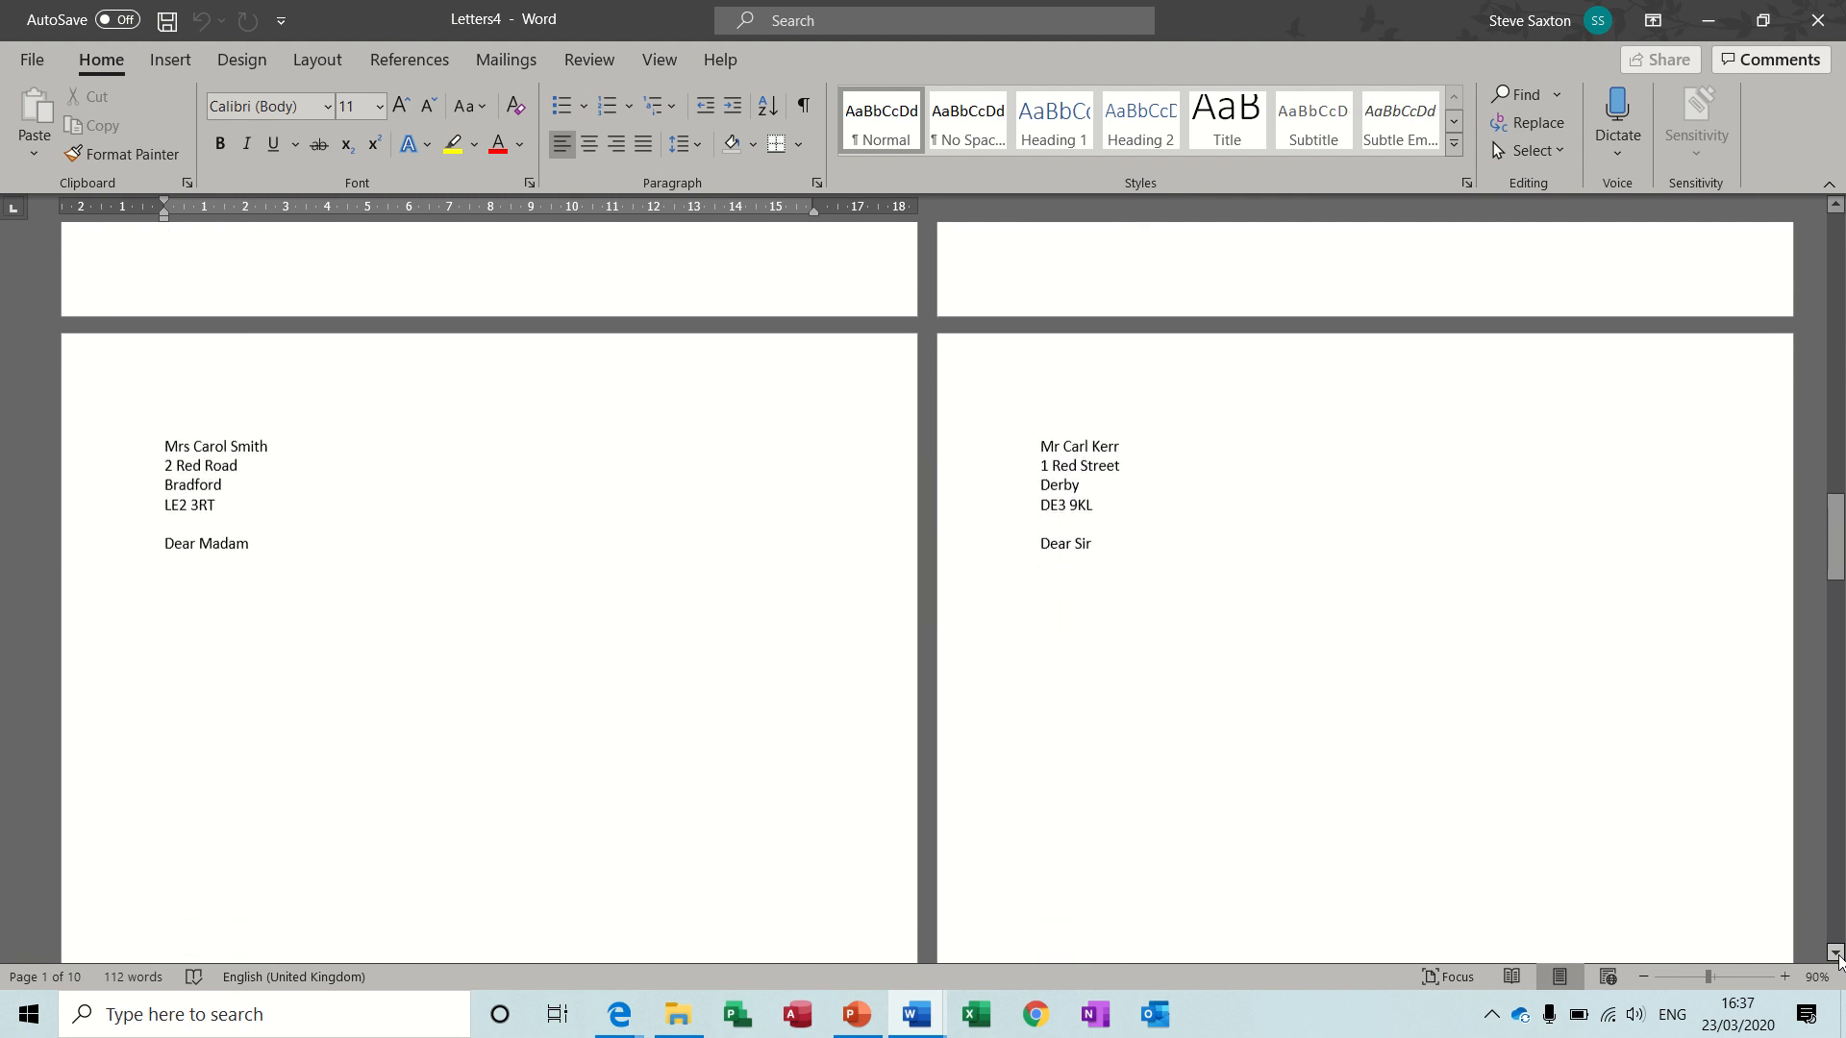
click(1838, 955)
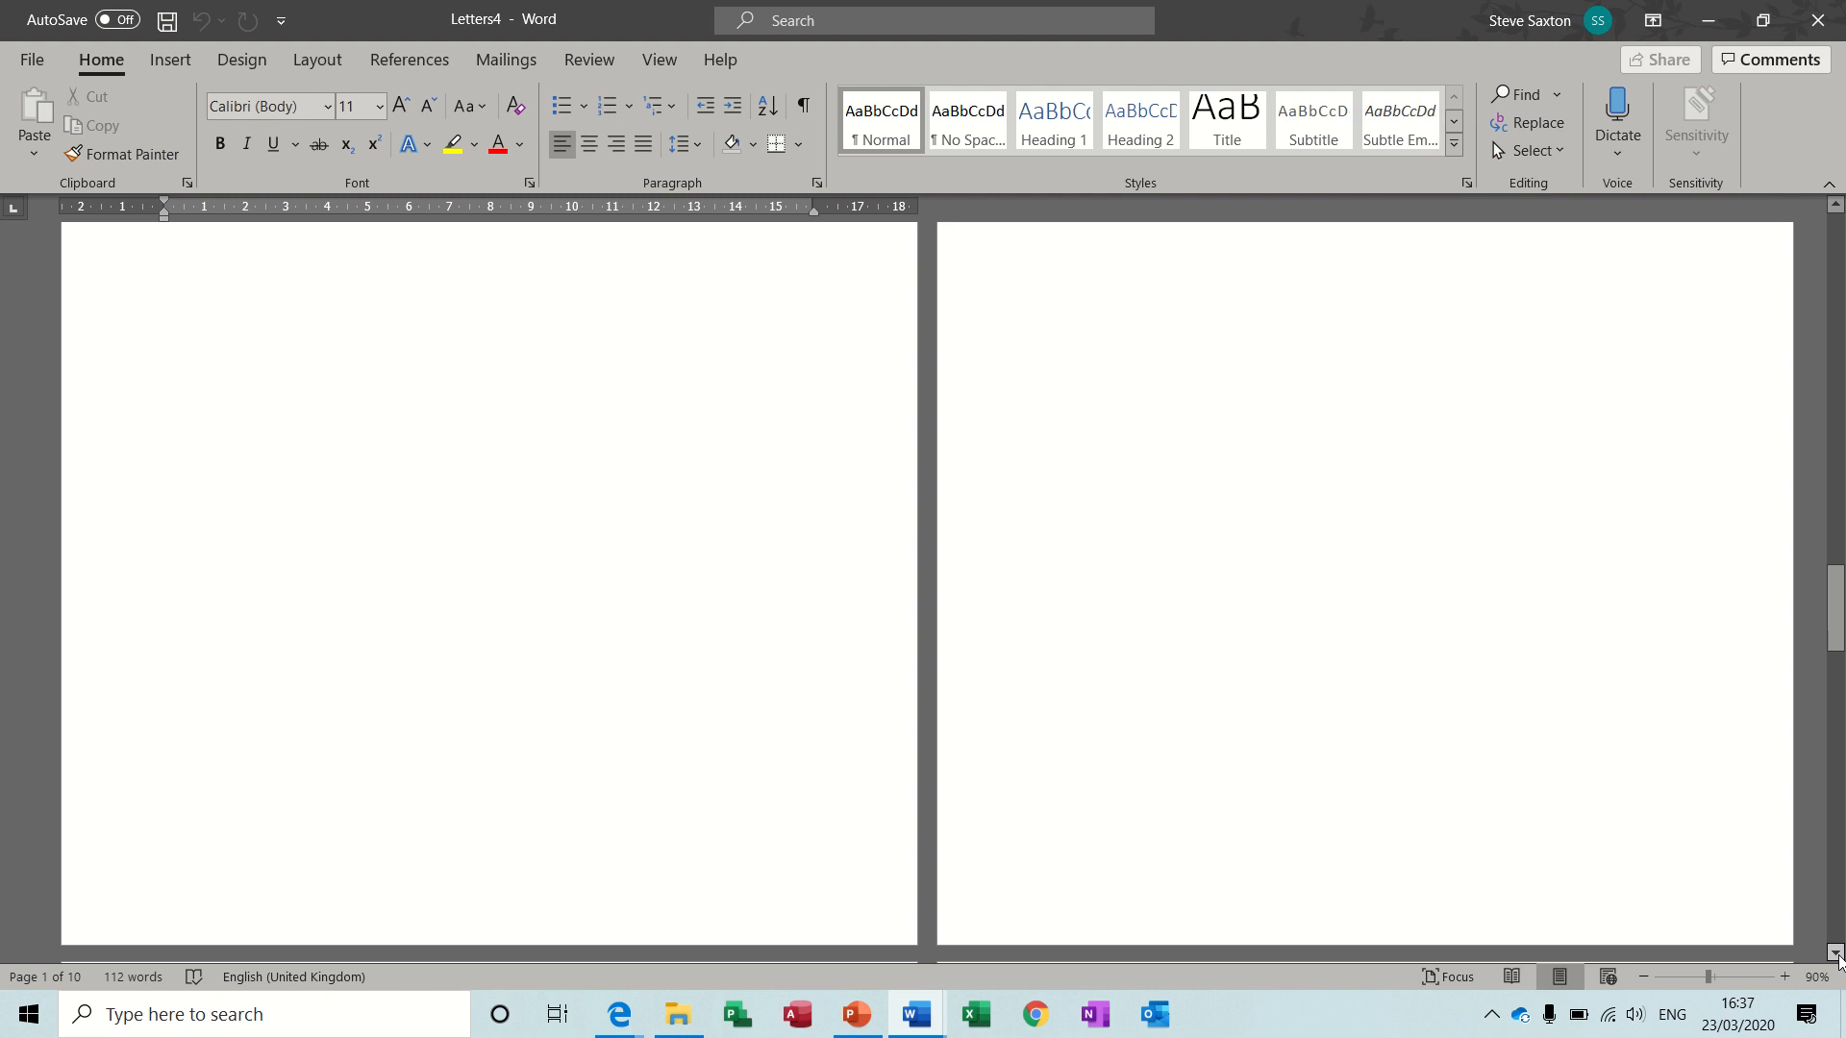
click(1837, 955)
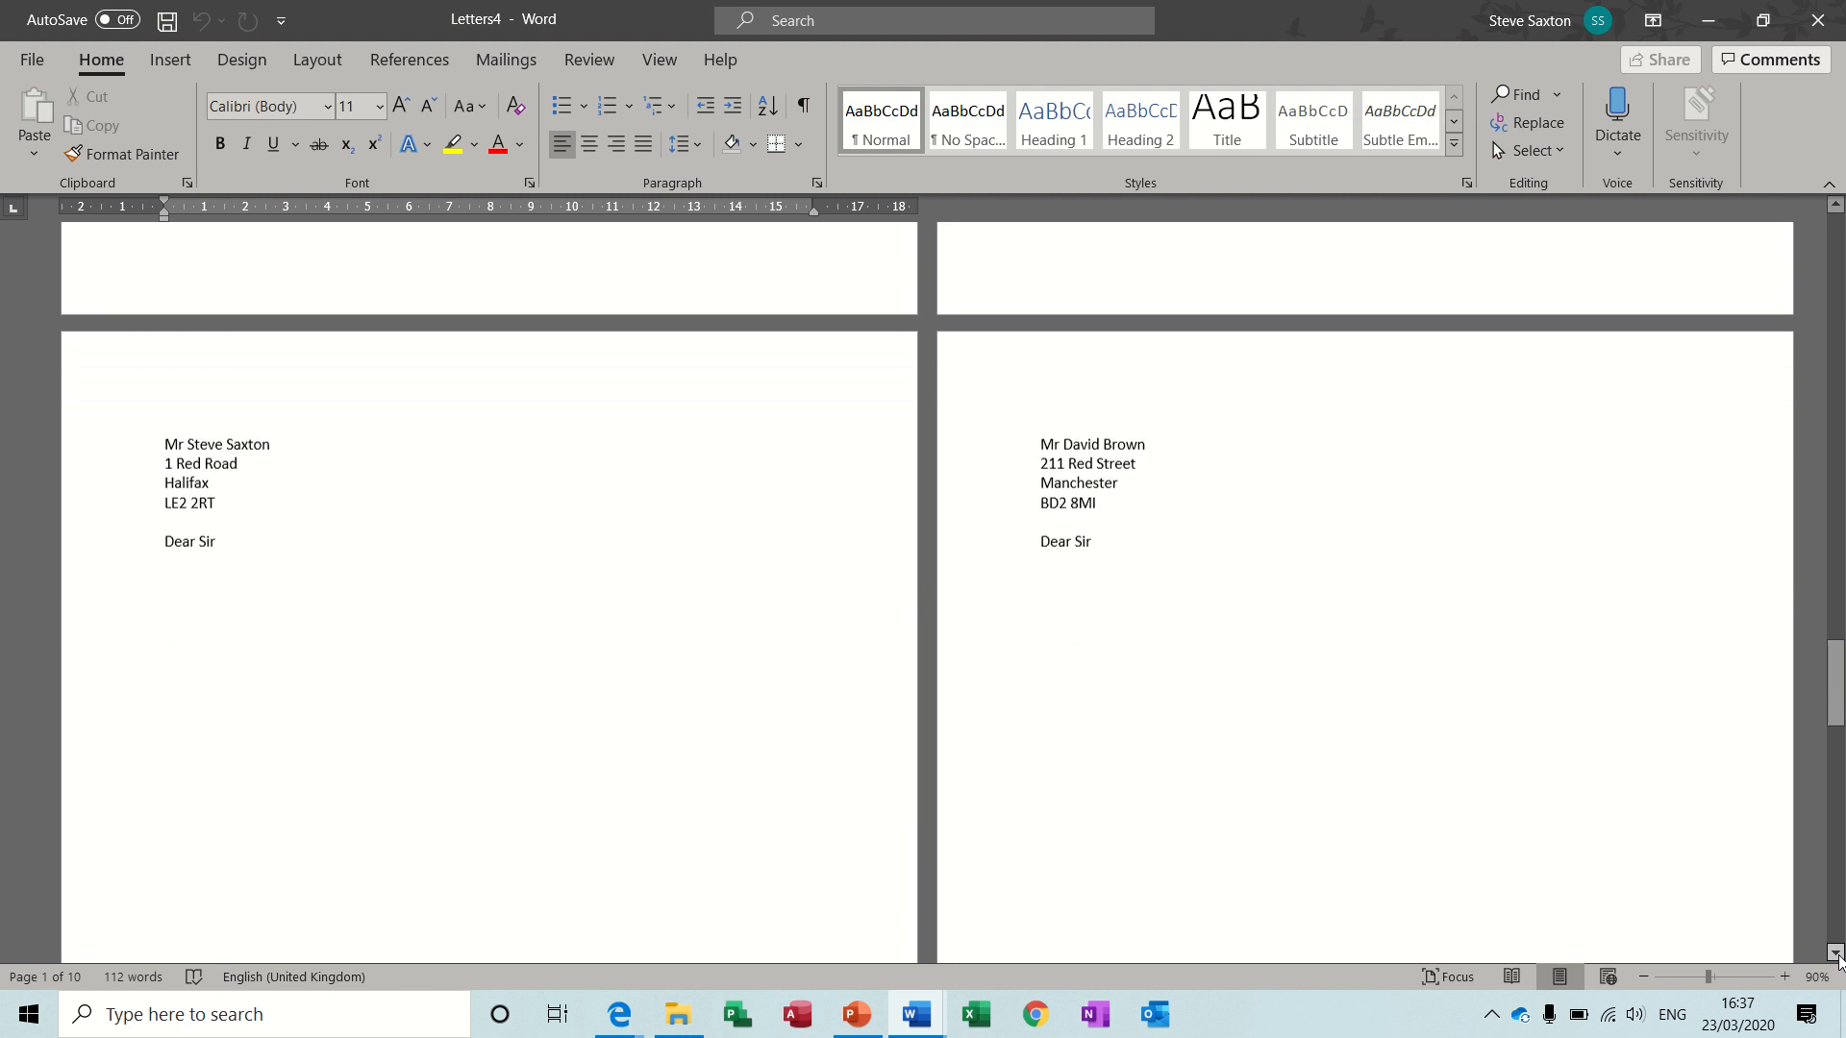
click(1838, 955)
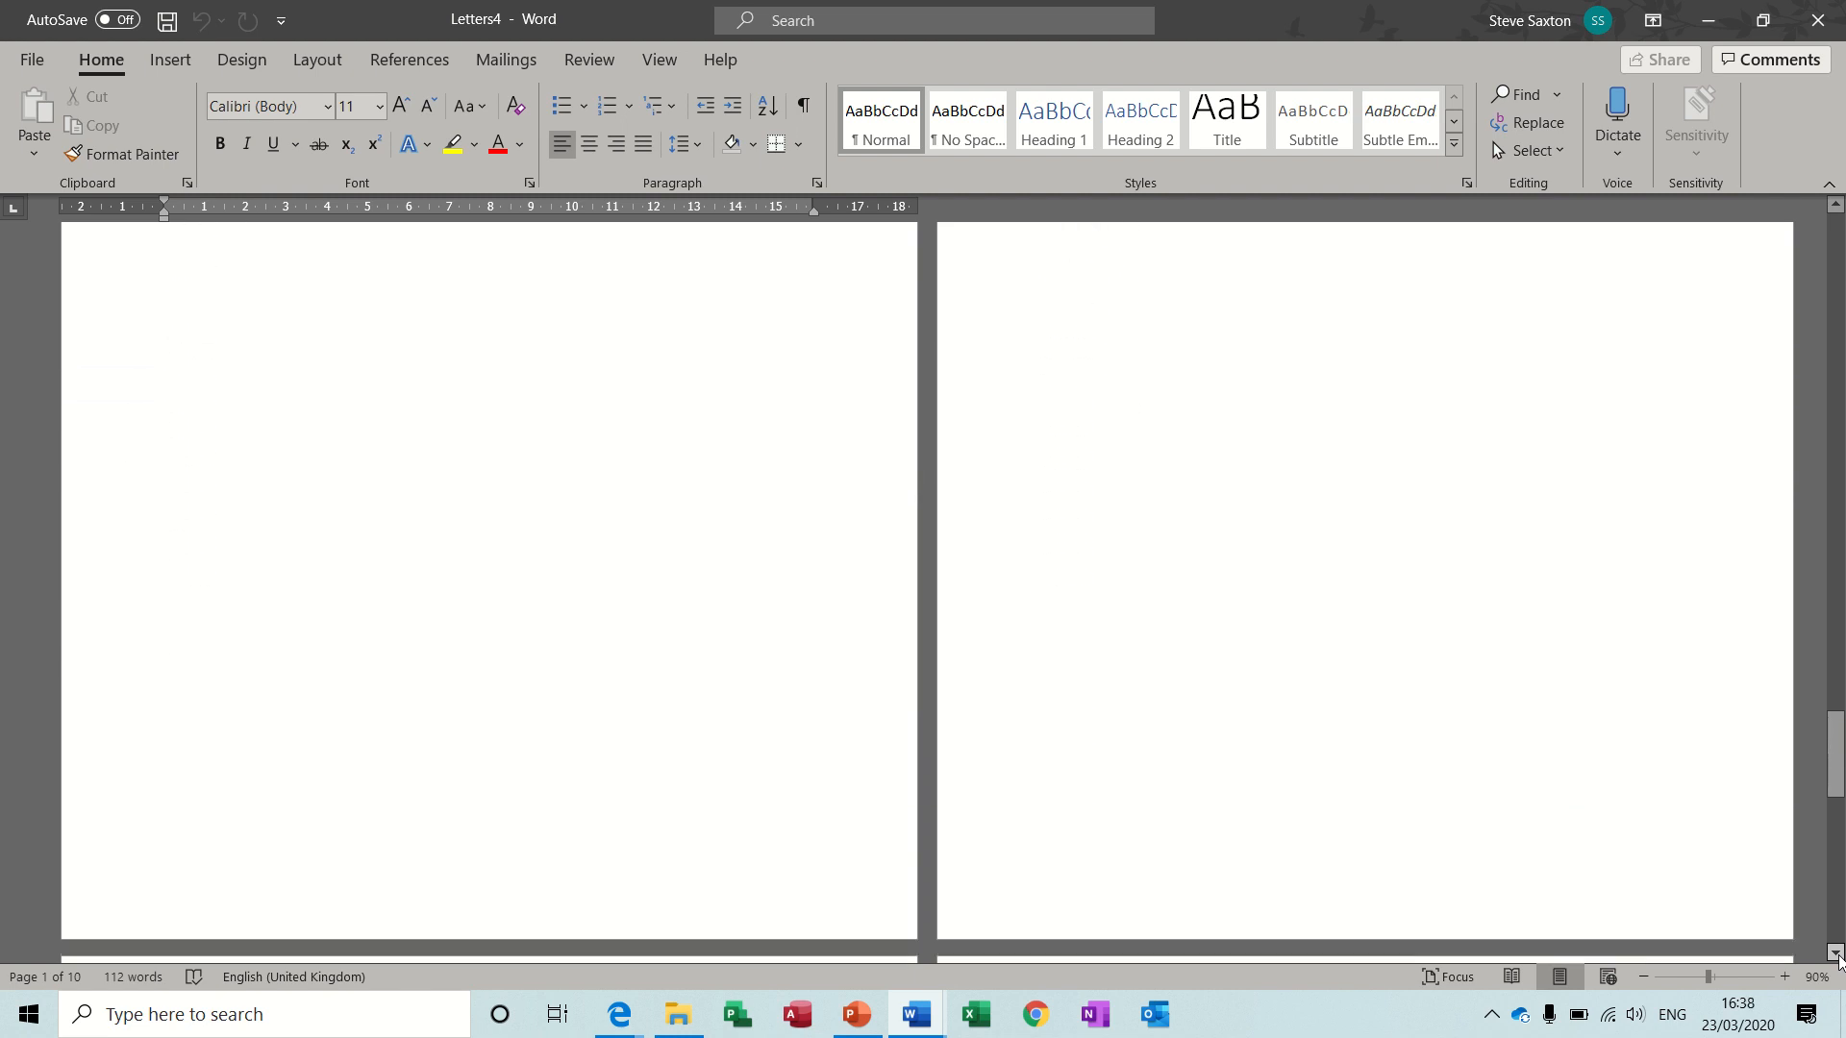
click(1838, 955)
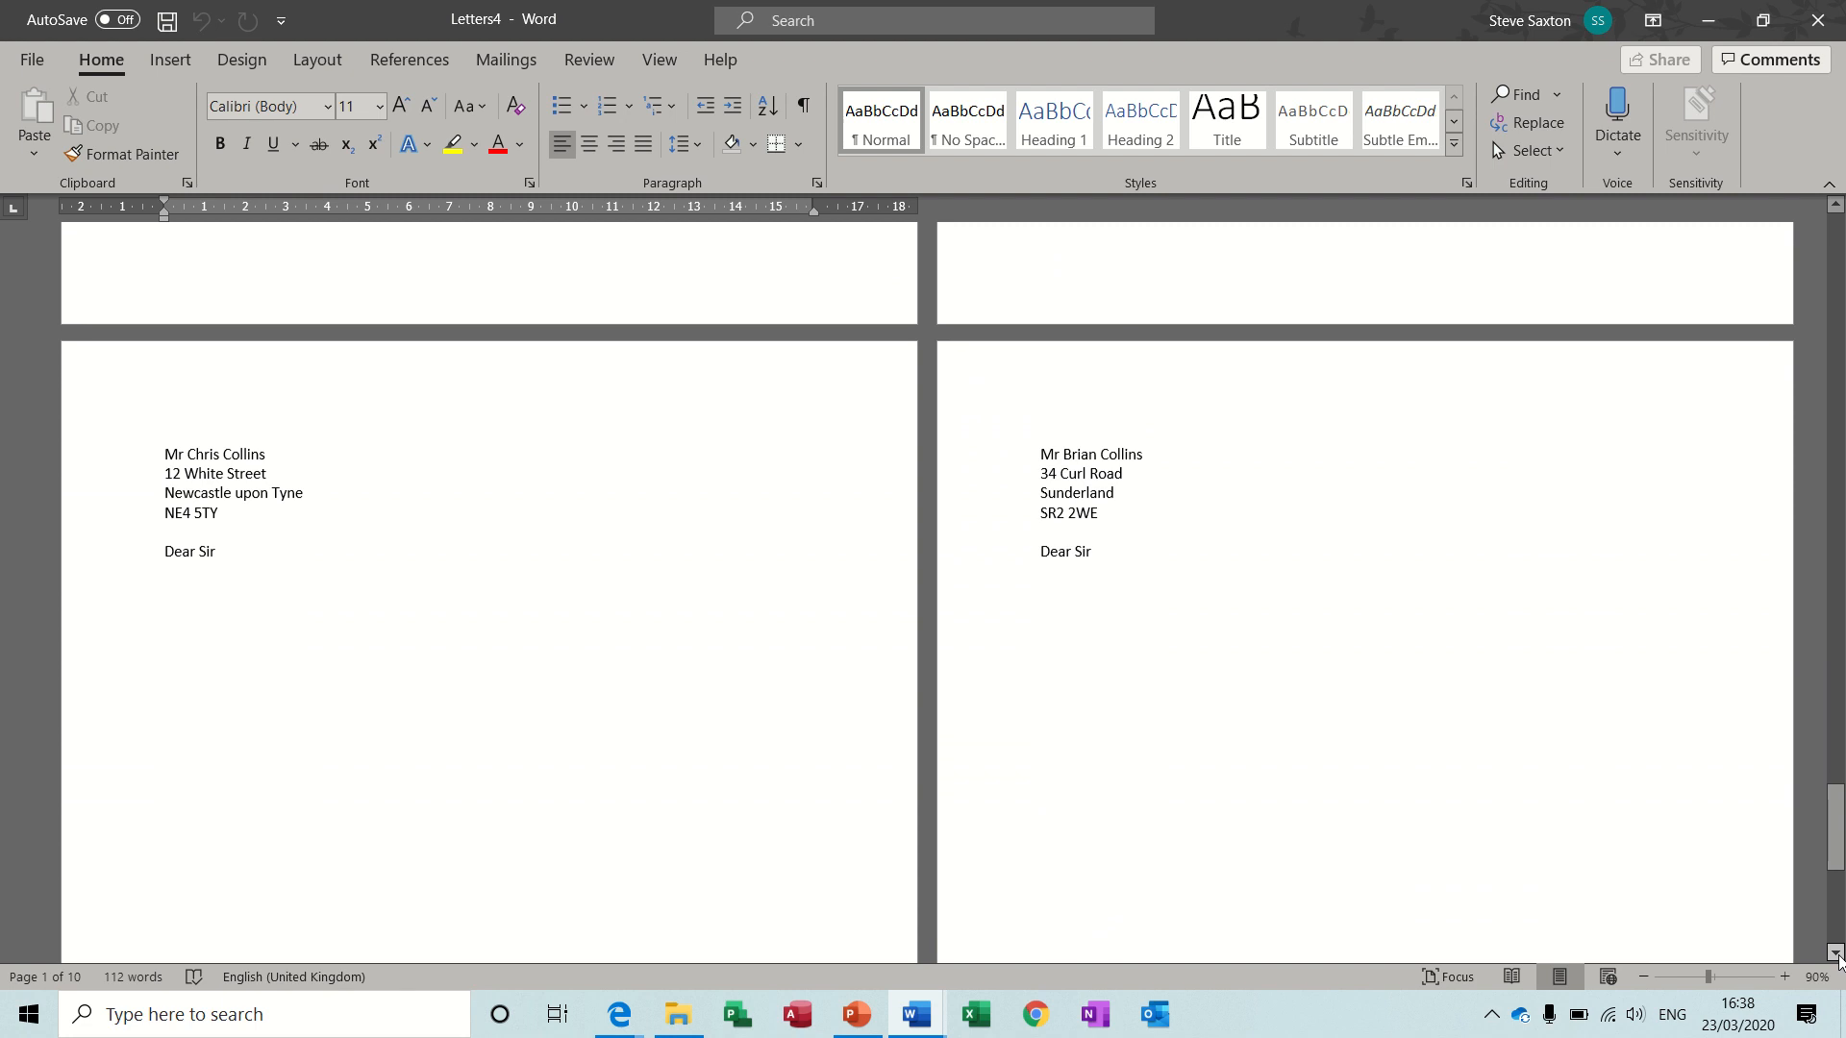
Step: Finish looking through the merged letters and close their document without saving
click(1837, 955)
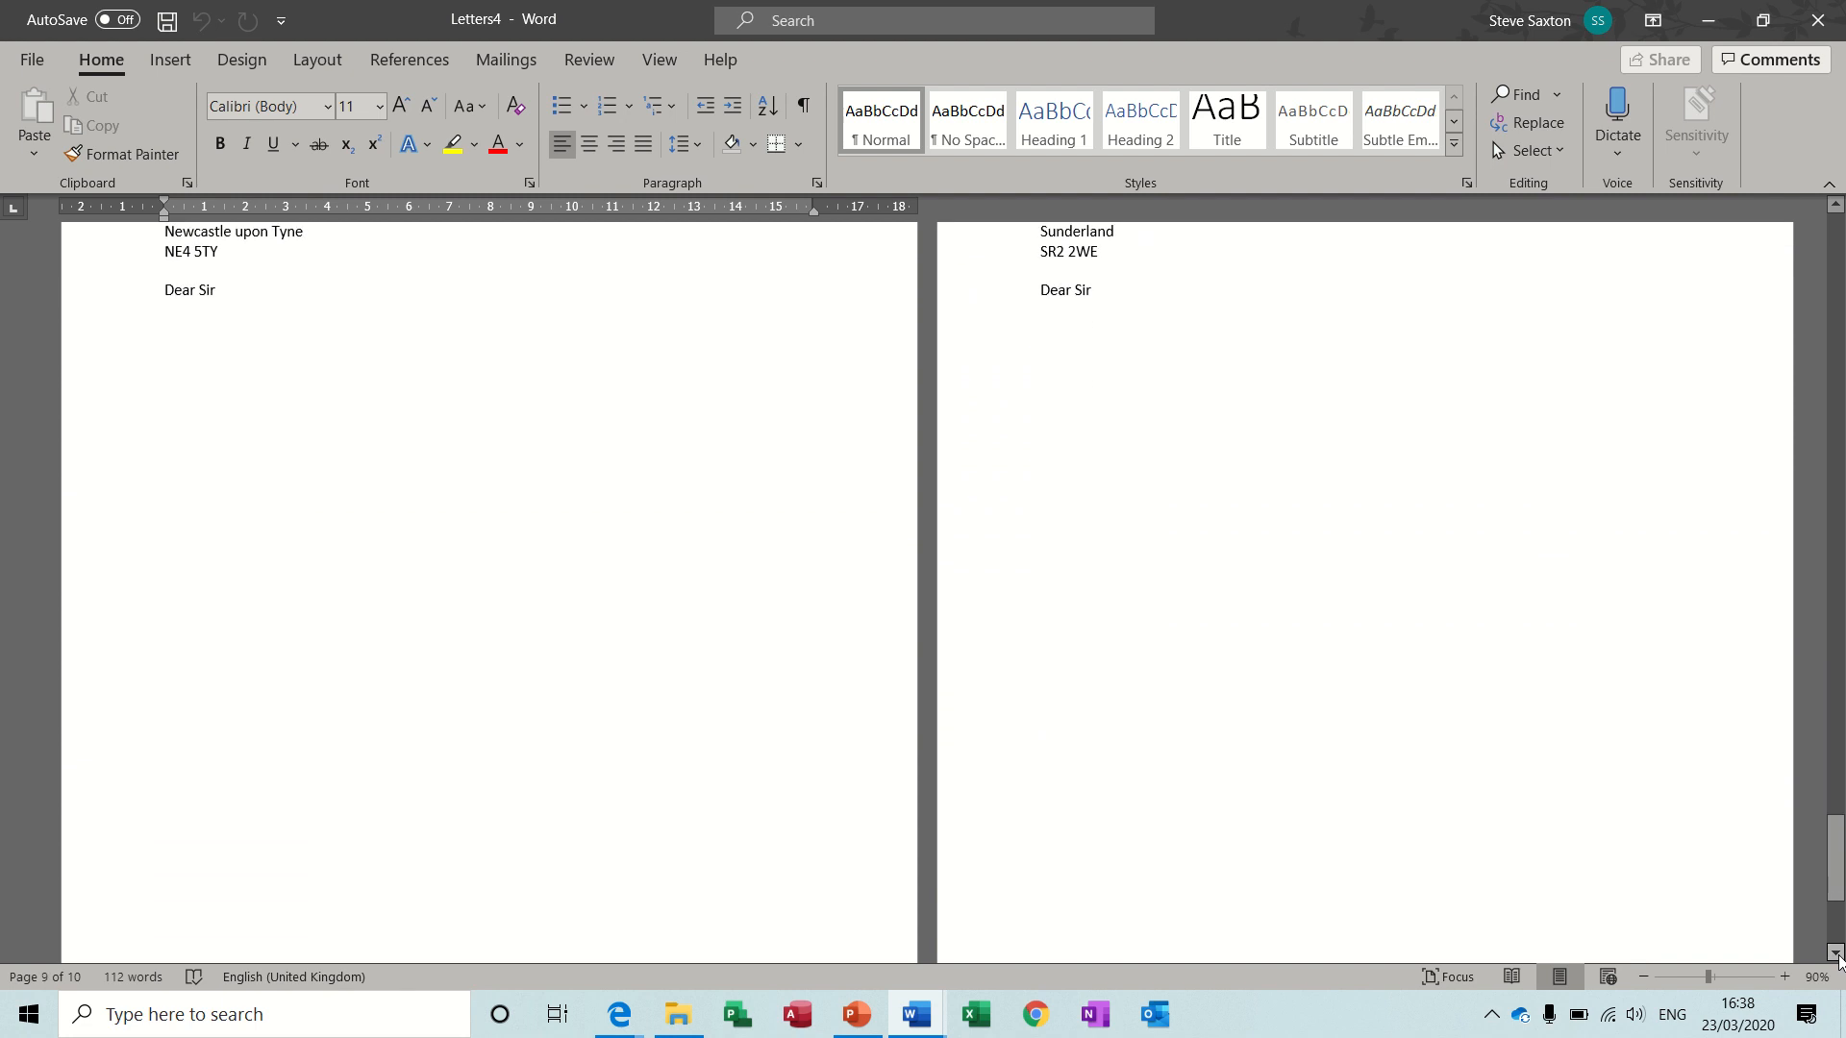
click(1817, 20)
click(1053, 676)
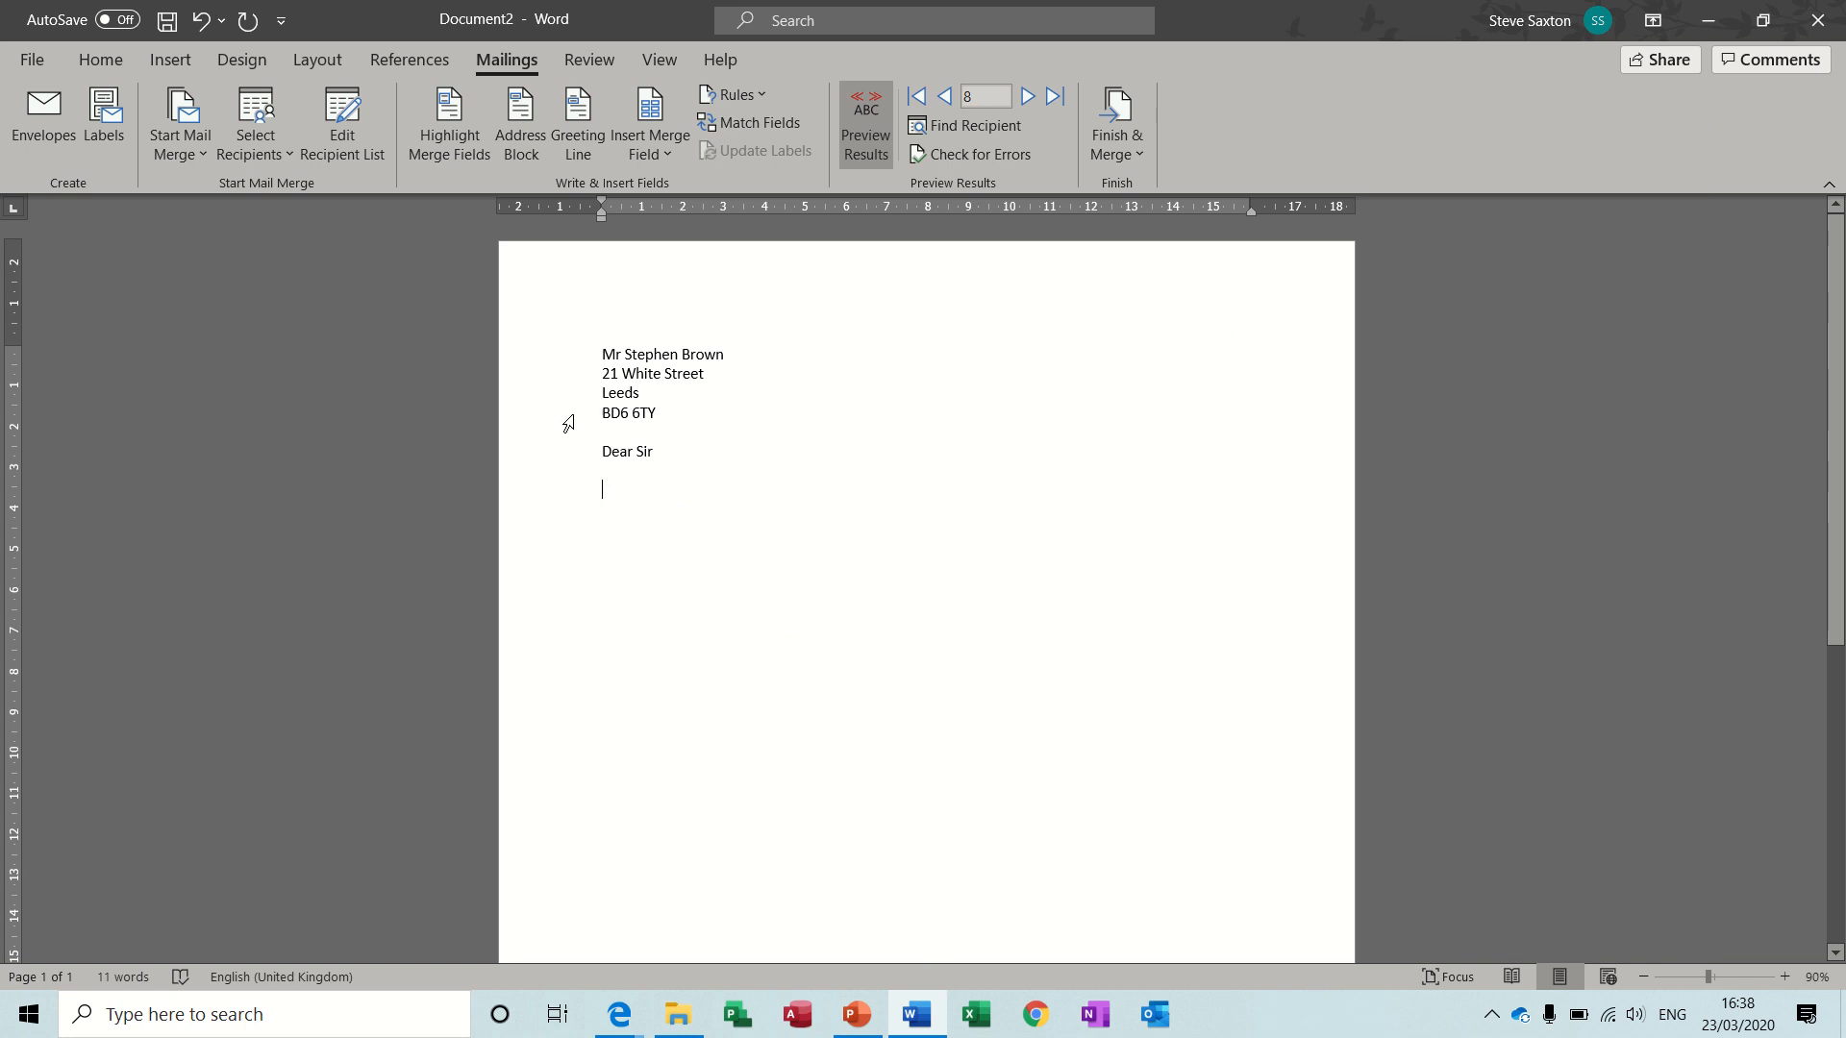
Step: Try an advanced recipient filter on the City field, look over the comparison choices, and cancel the filter
click(343, 117)
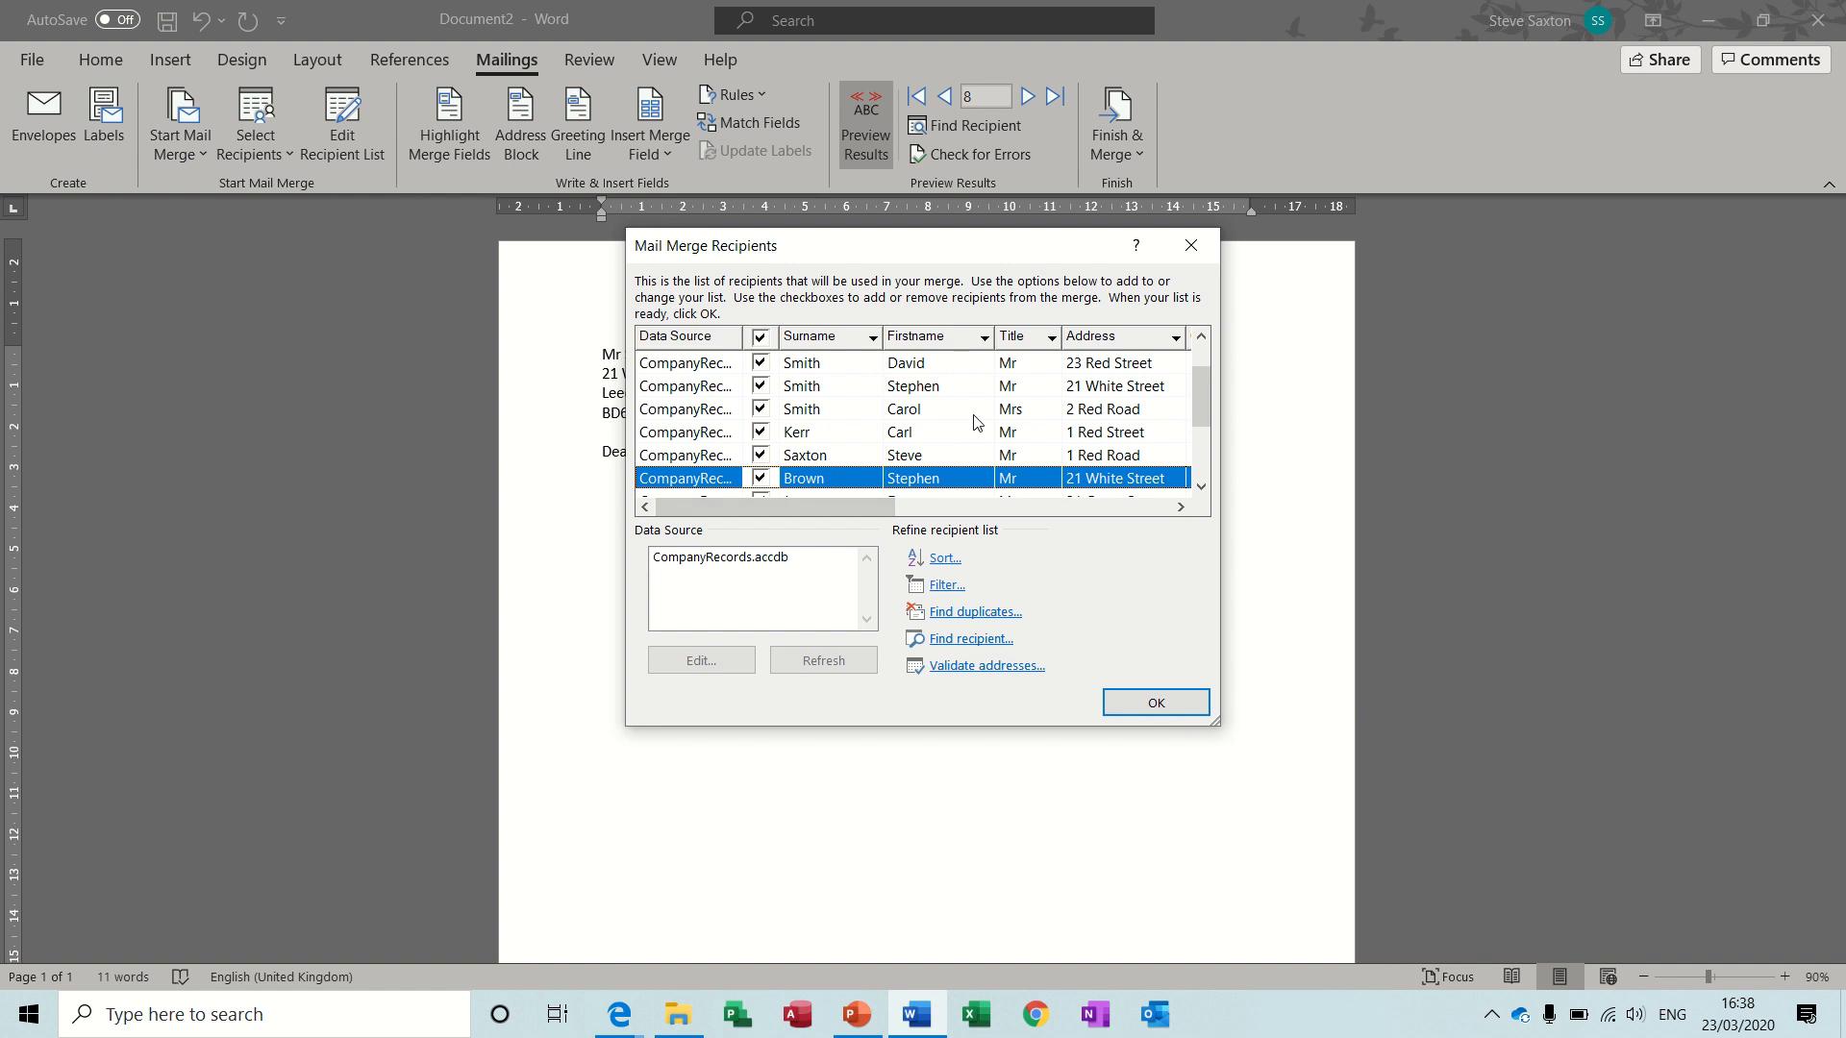
click(1181, 506)
click(1181, 507)
click(1181, 507)
click(1182, 507)
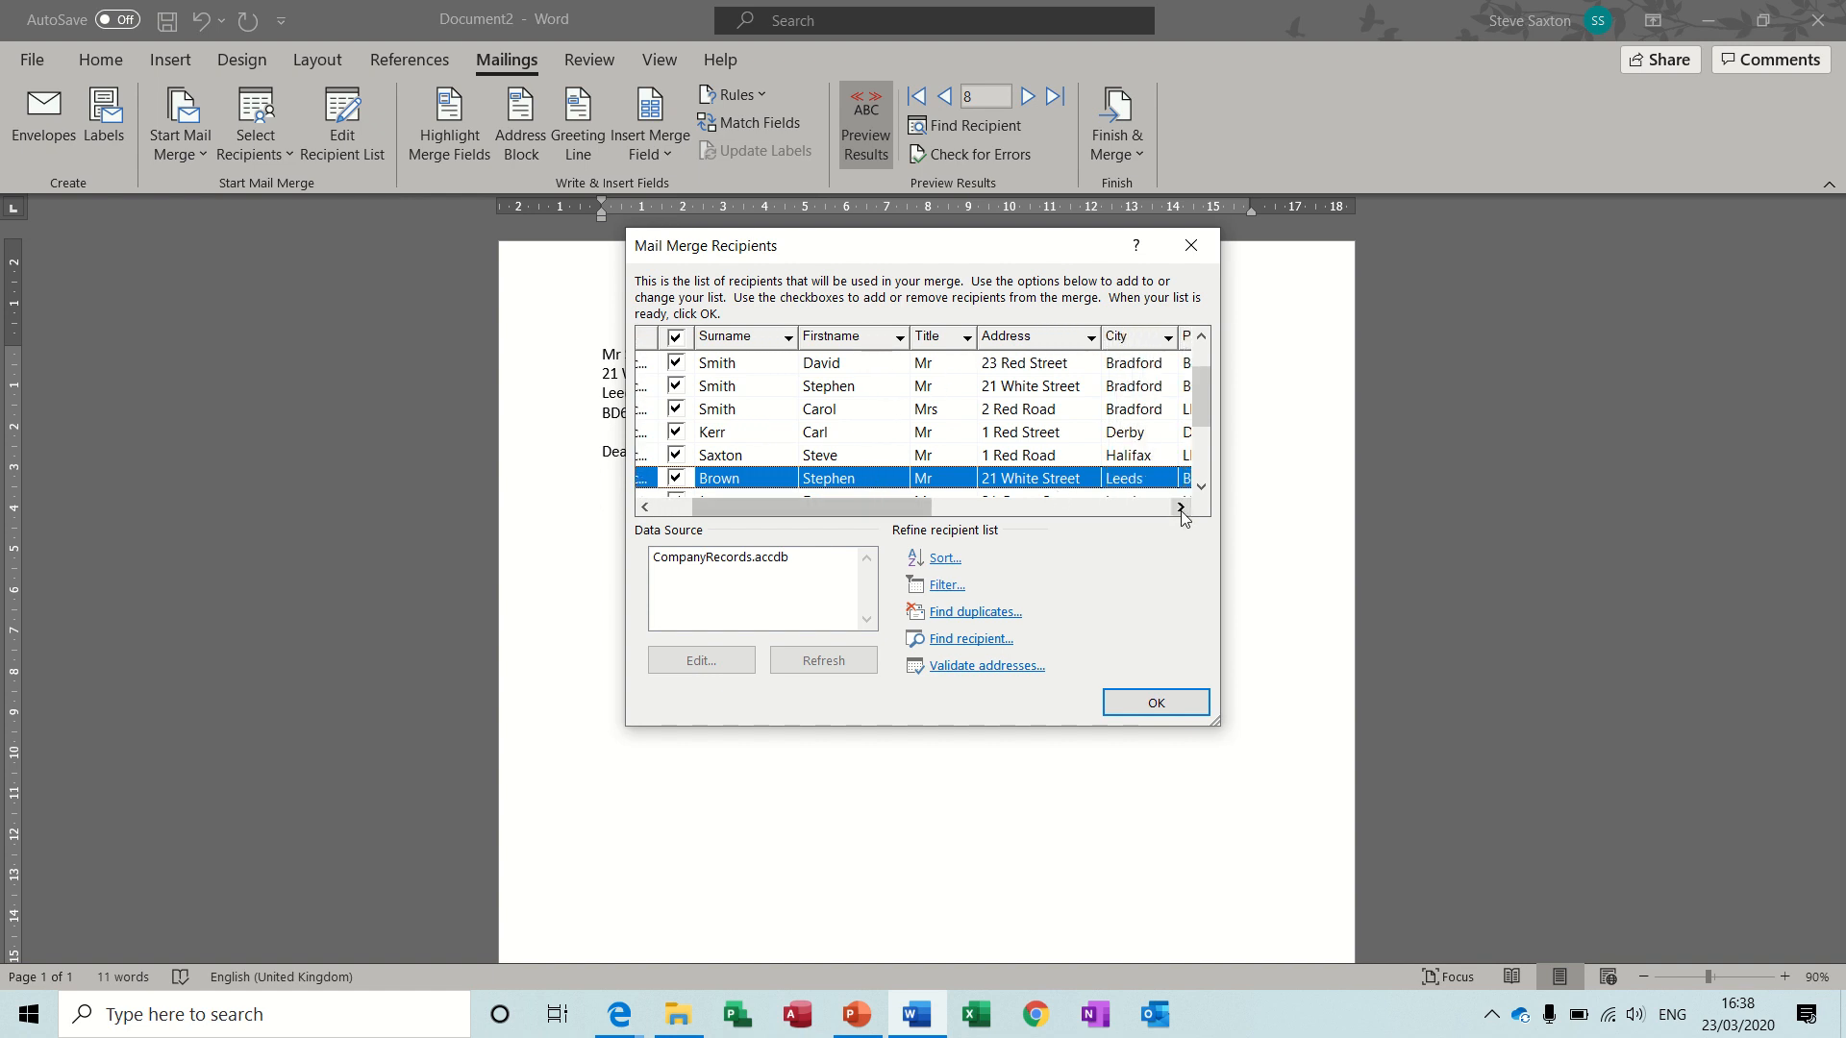
click(1168, 338)
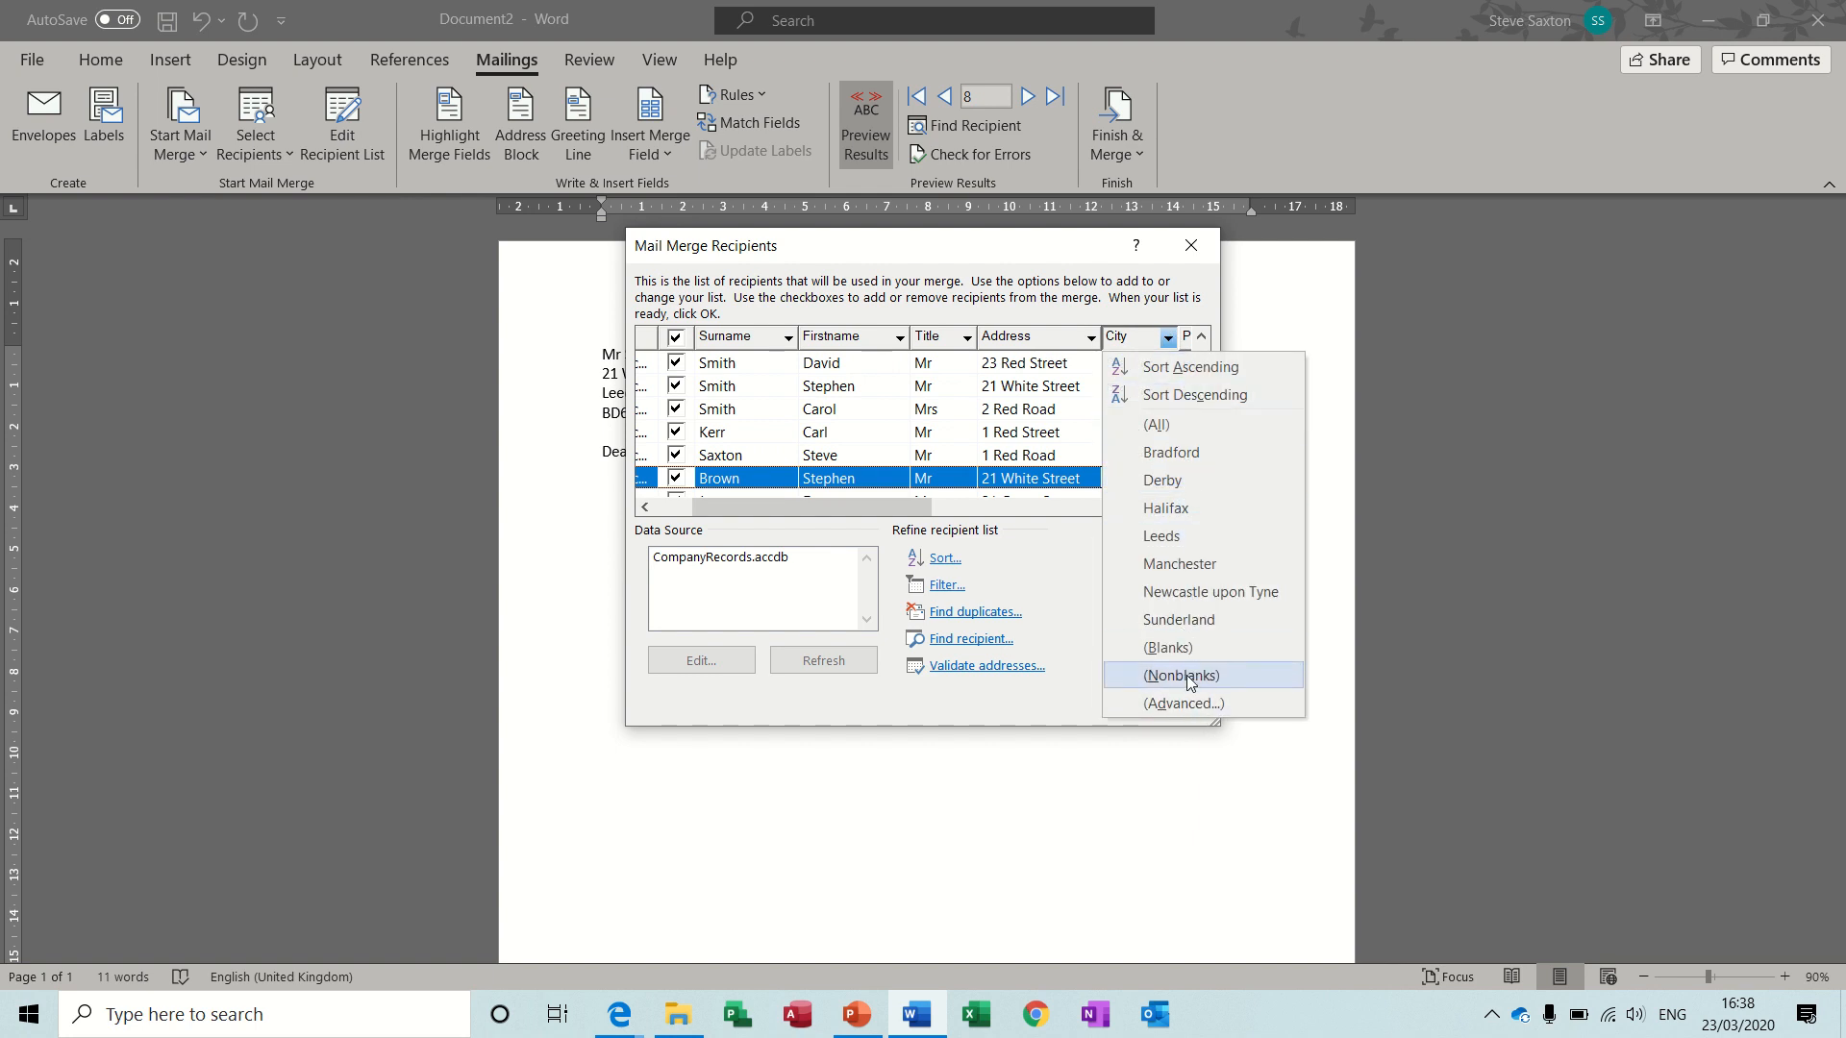
click(1181, 706)
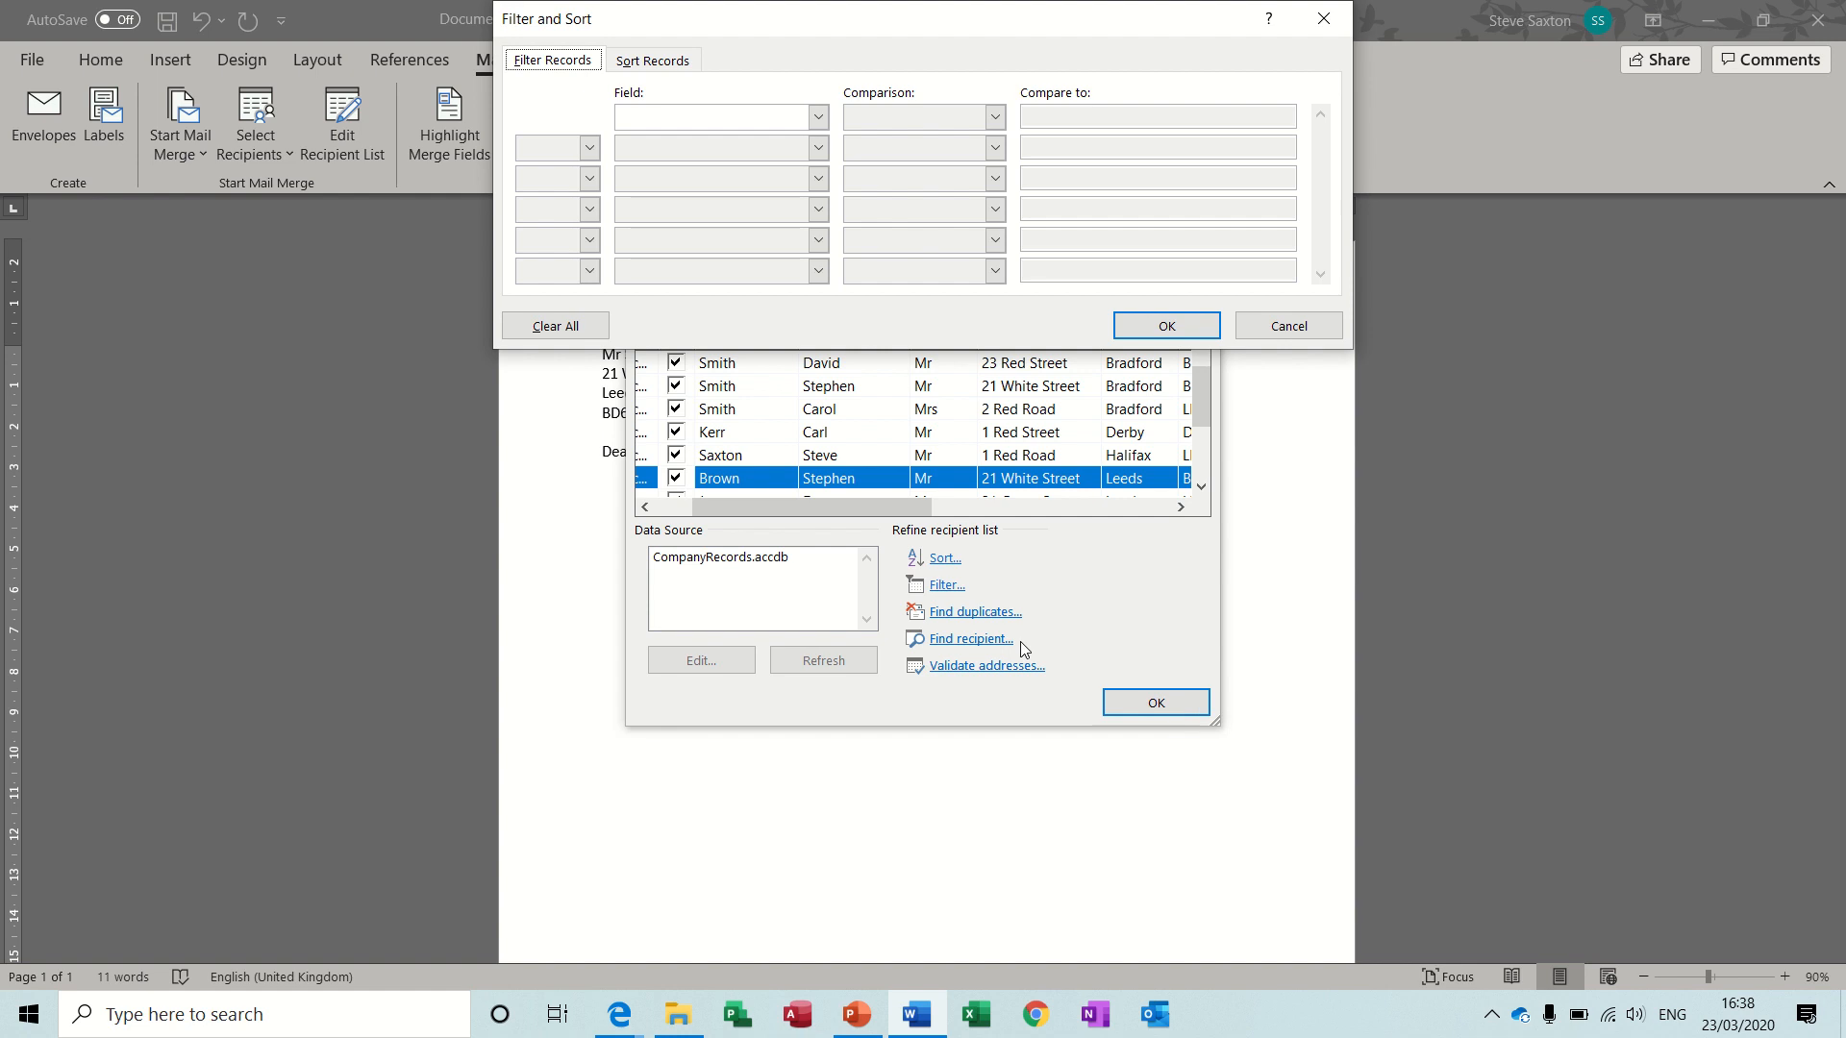
click(816, 118)
click(819, 219)
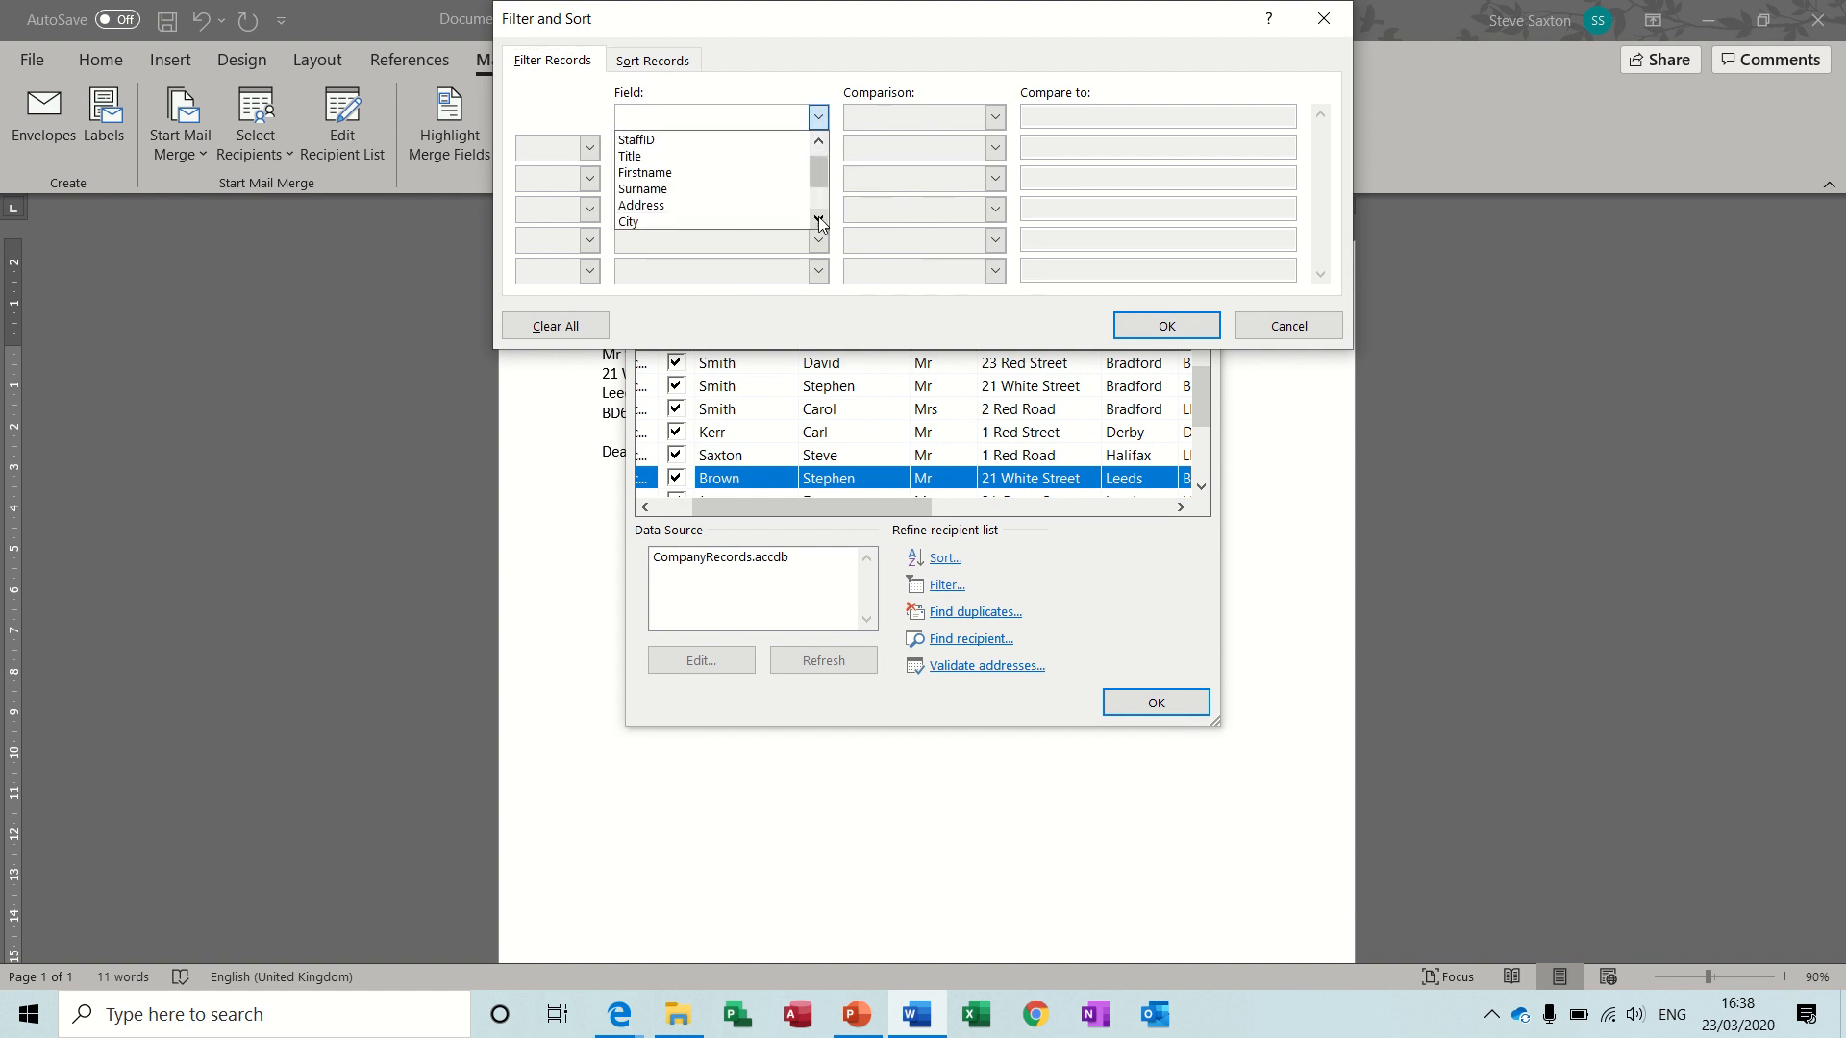
click(818, 218)
click(783, 205)
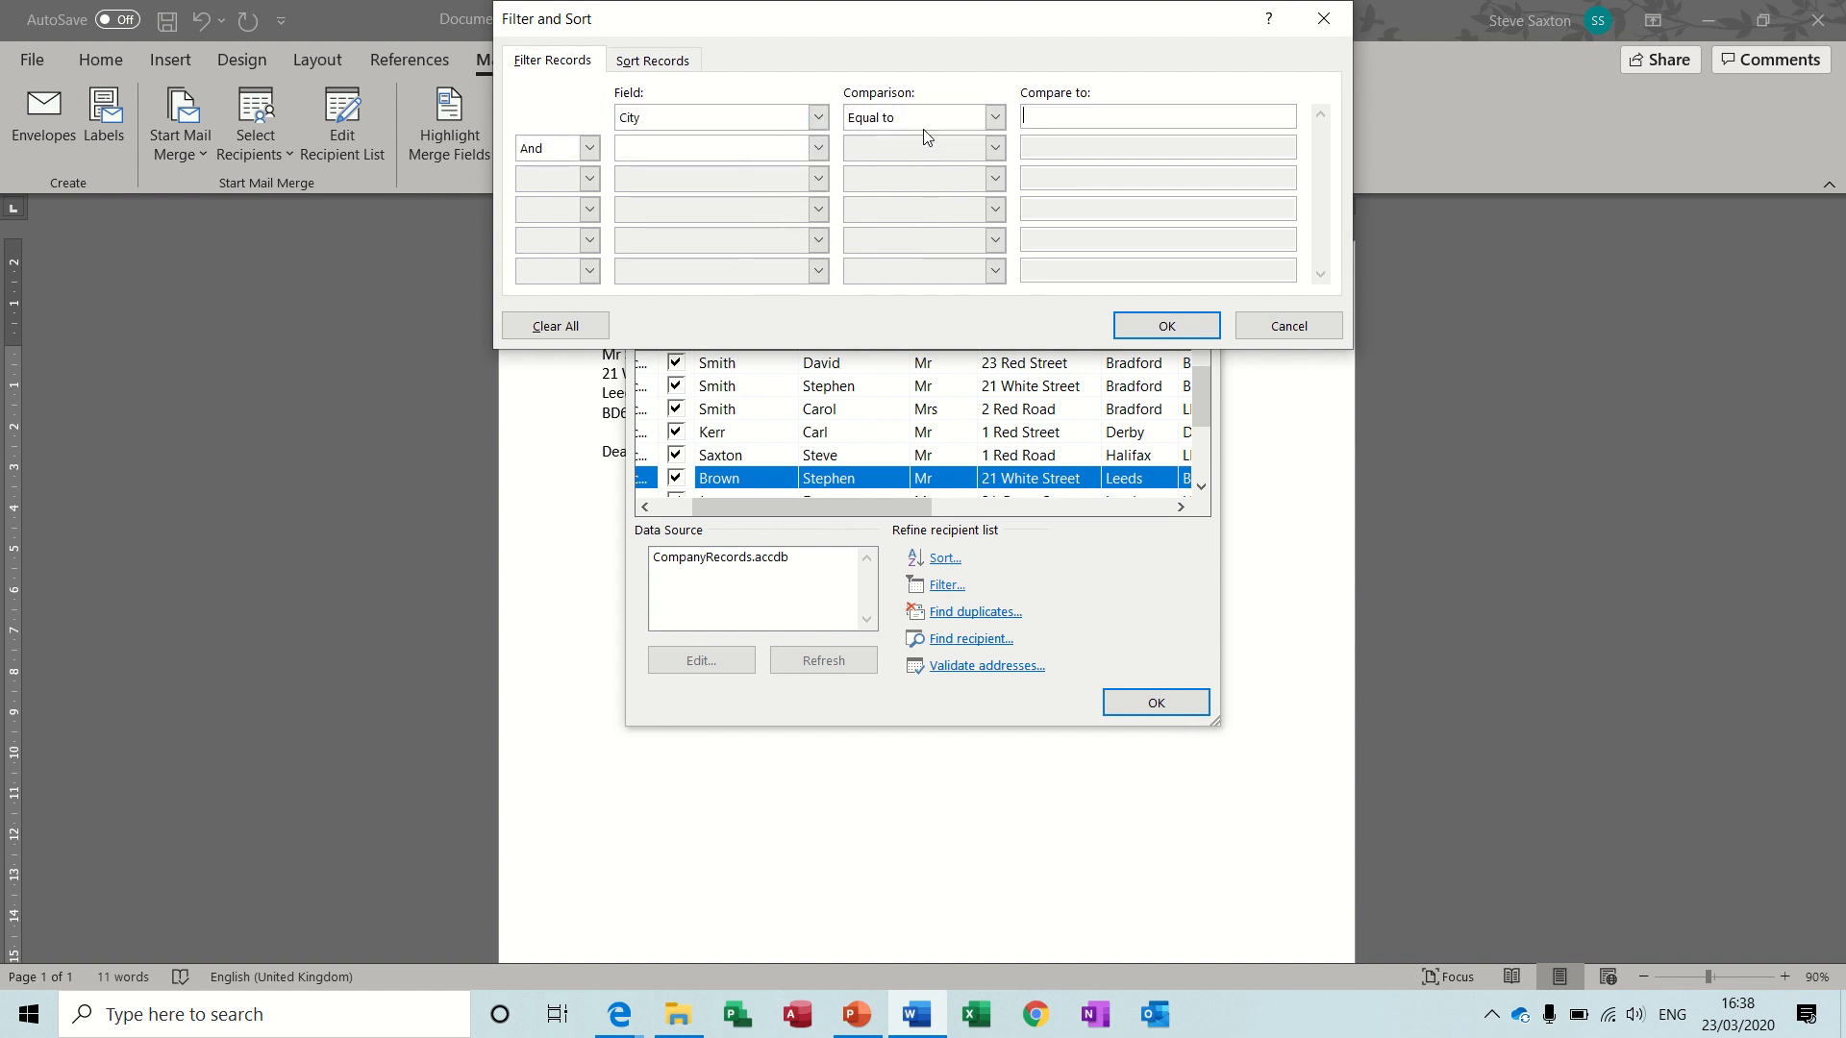
click(995, 119)
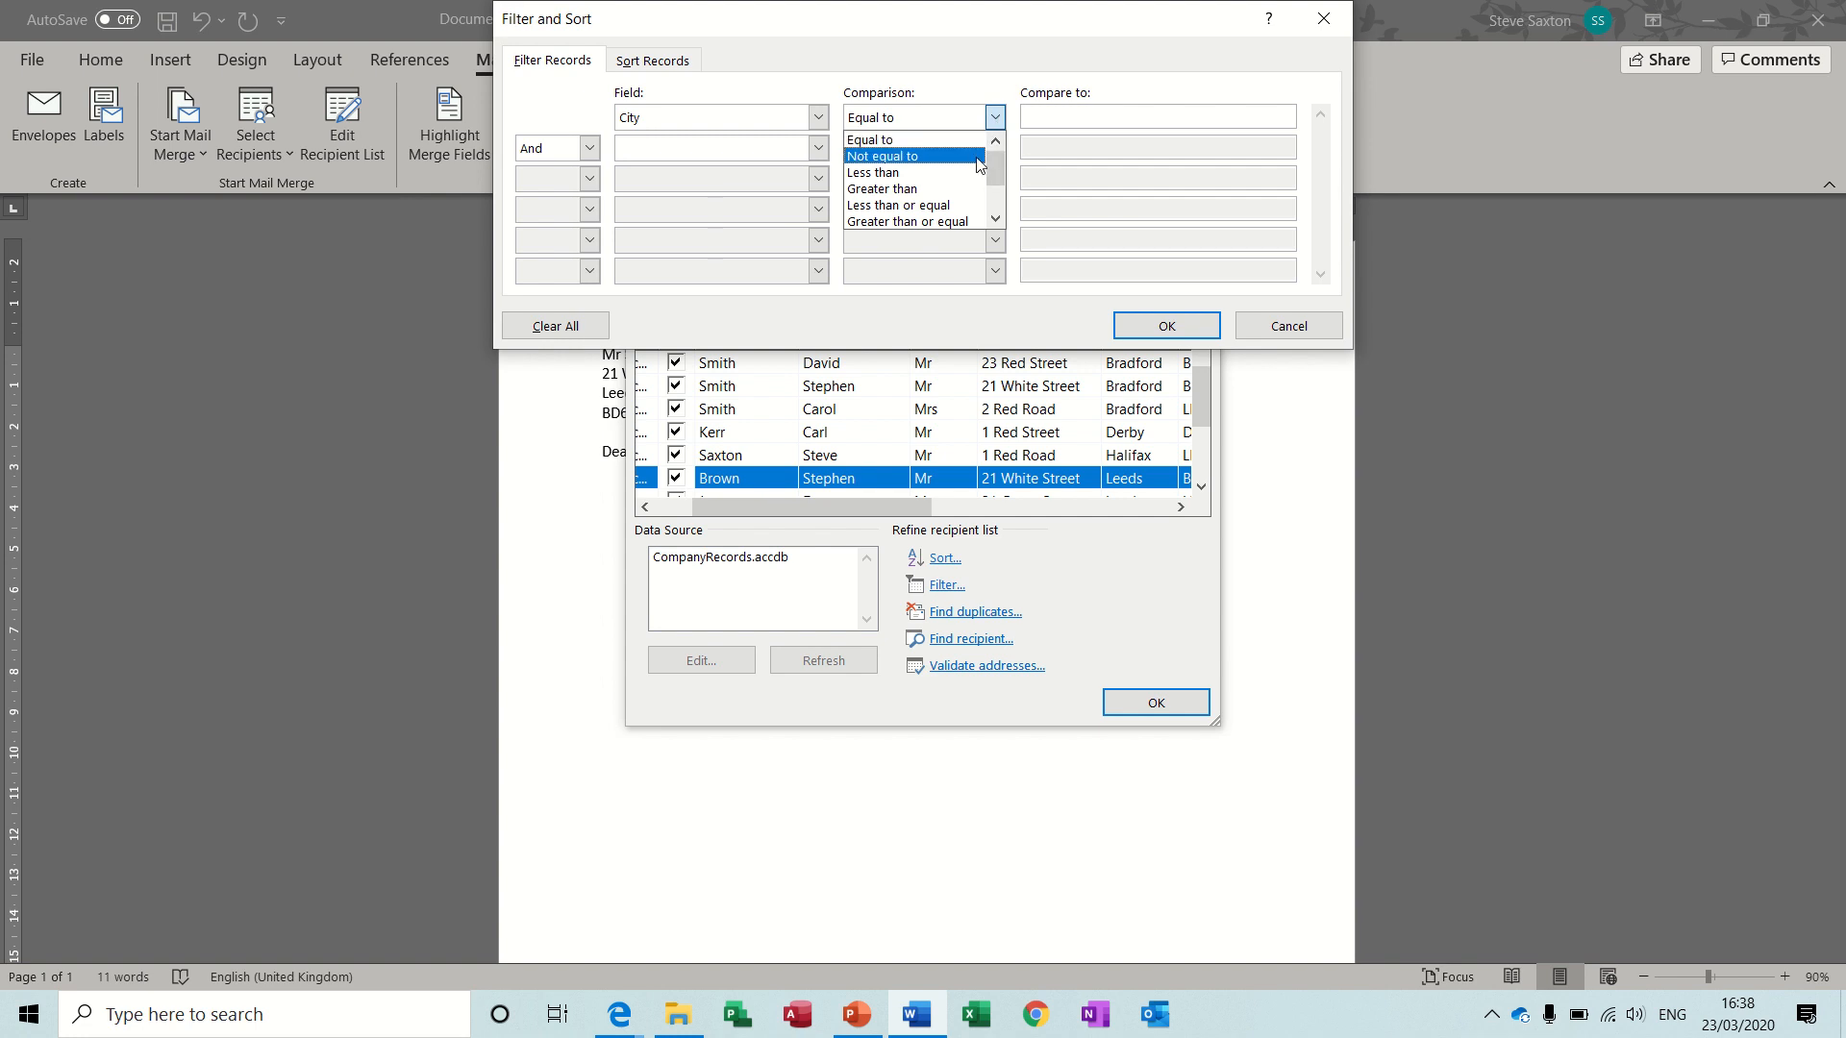
click(1276, 329)
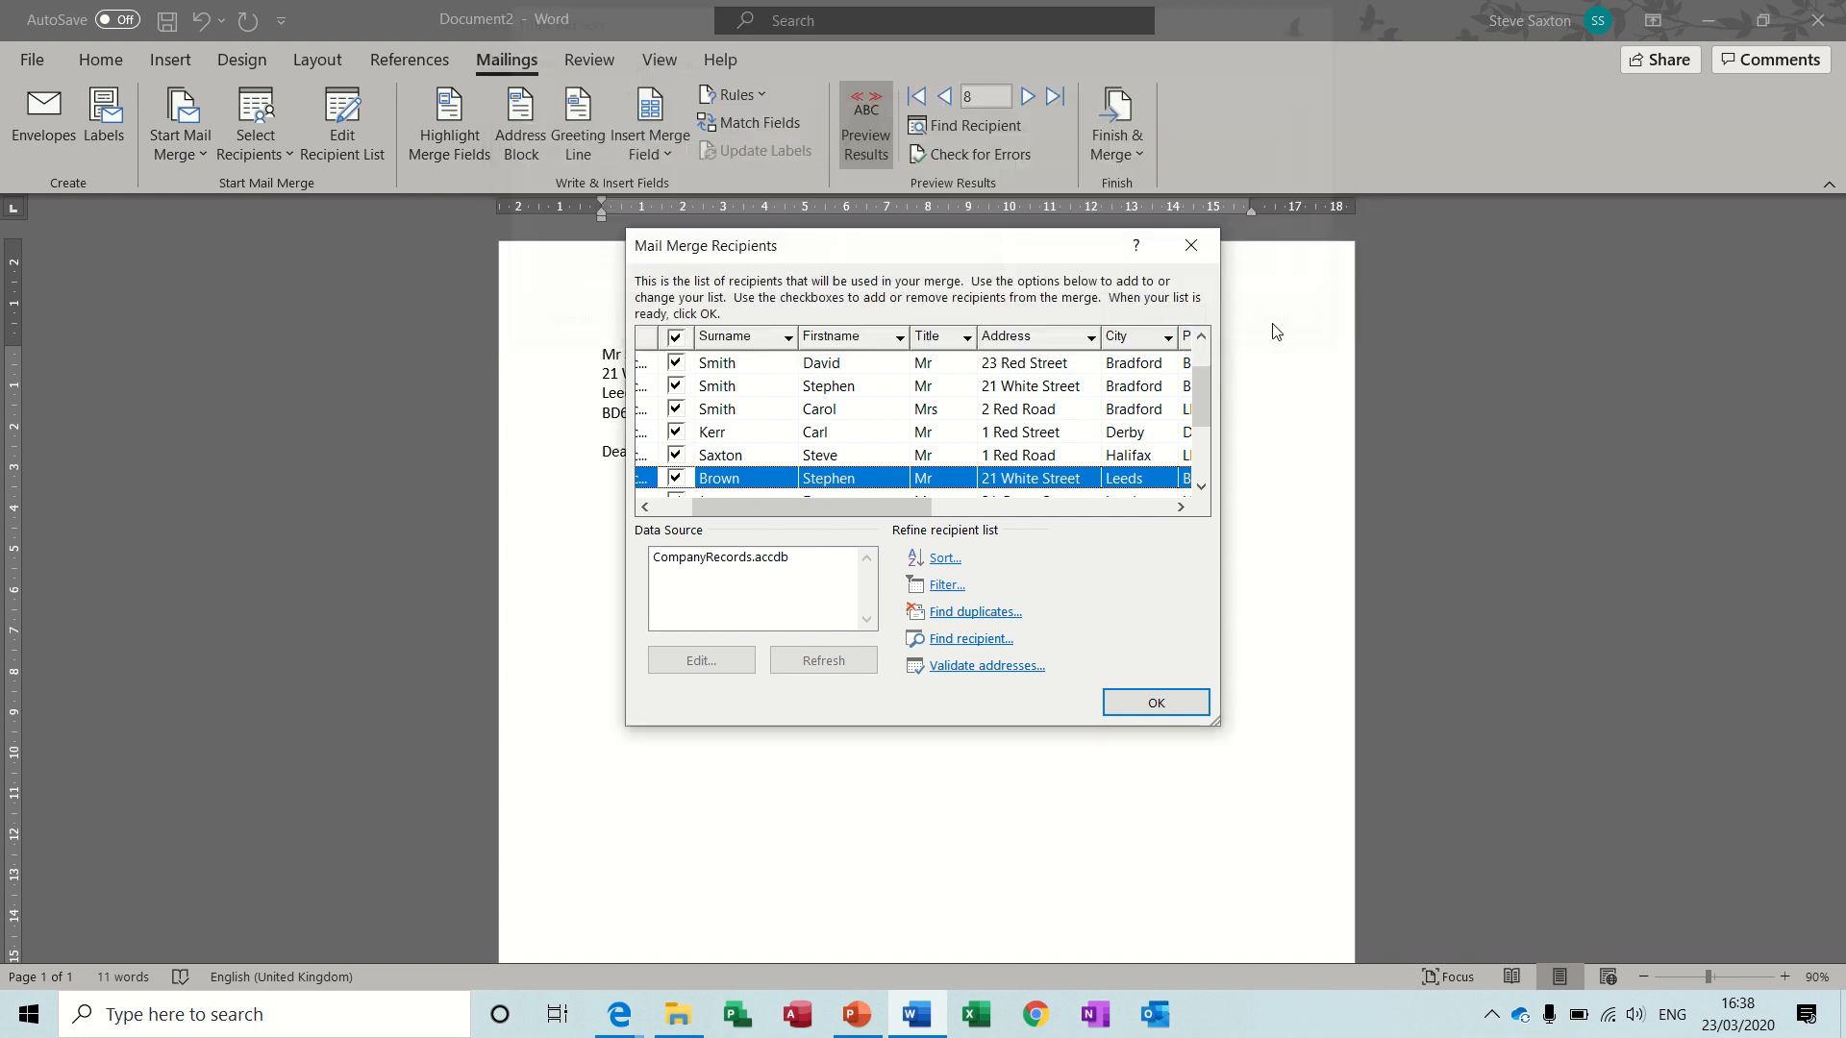
click(1156, 702)
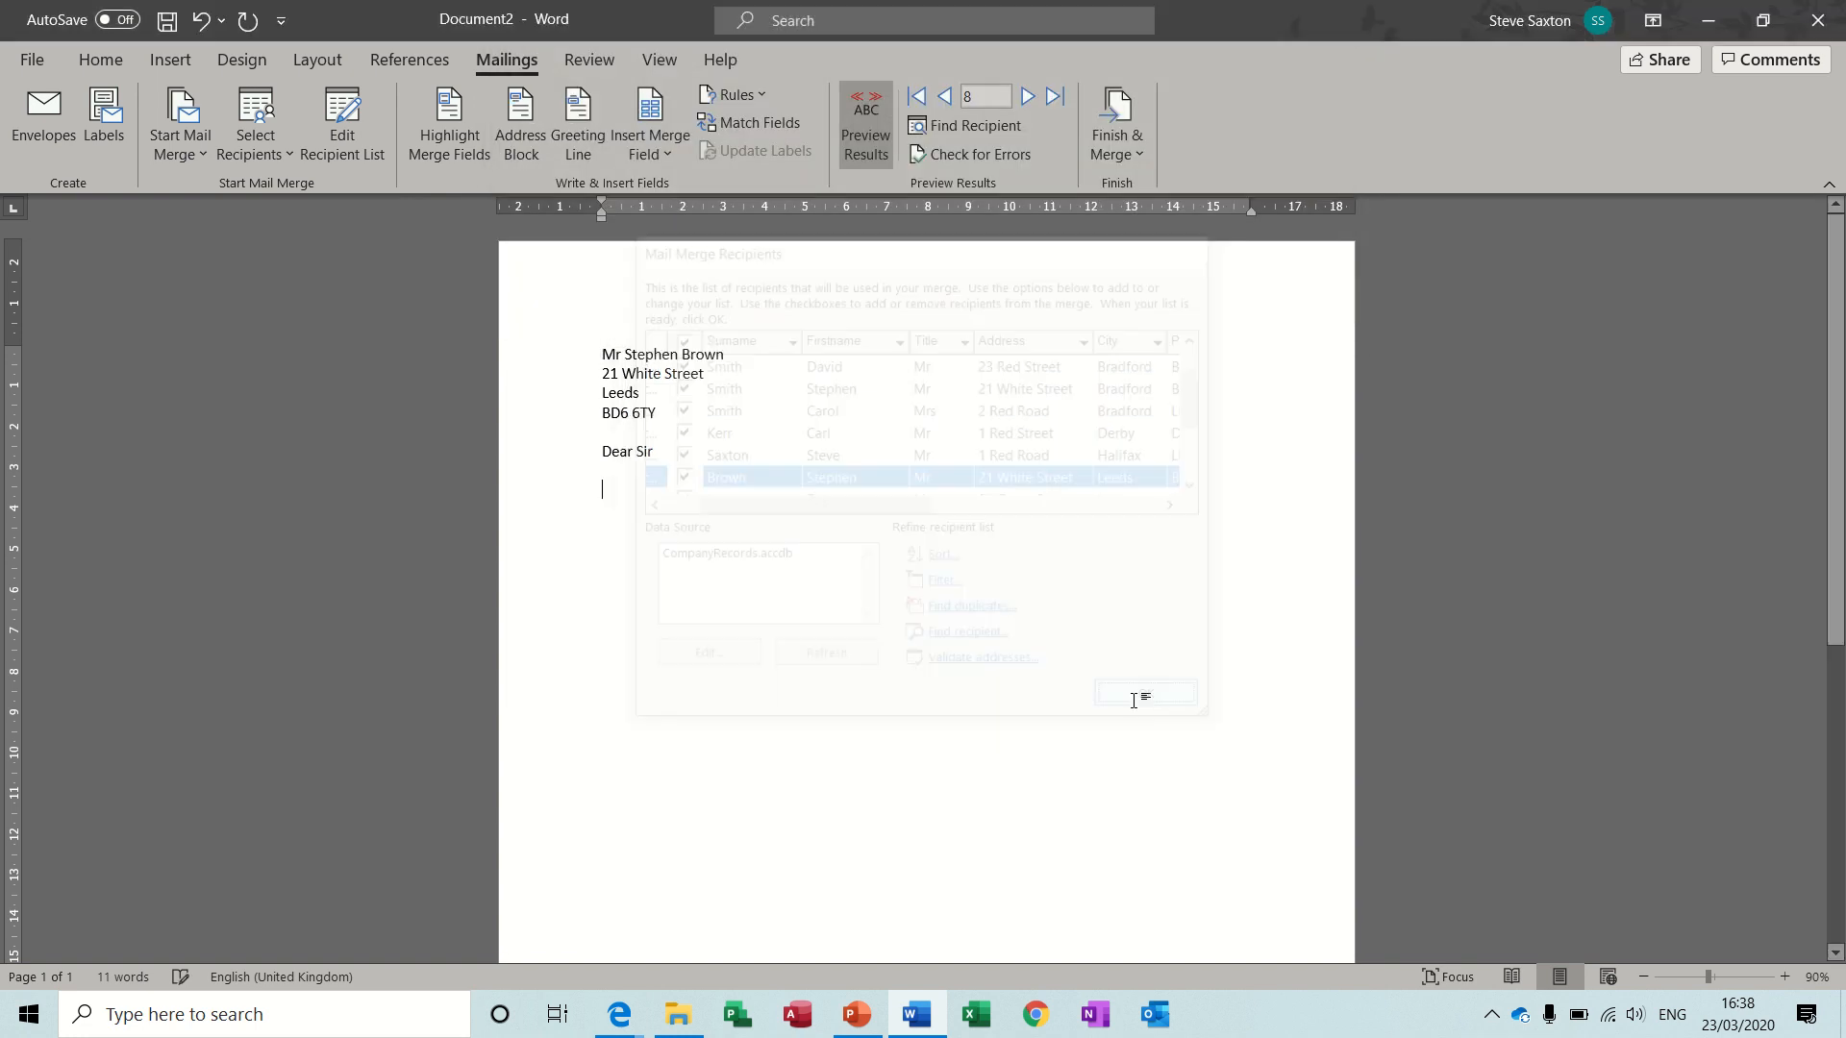
click(742, 95)
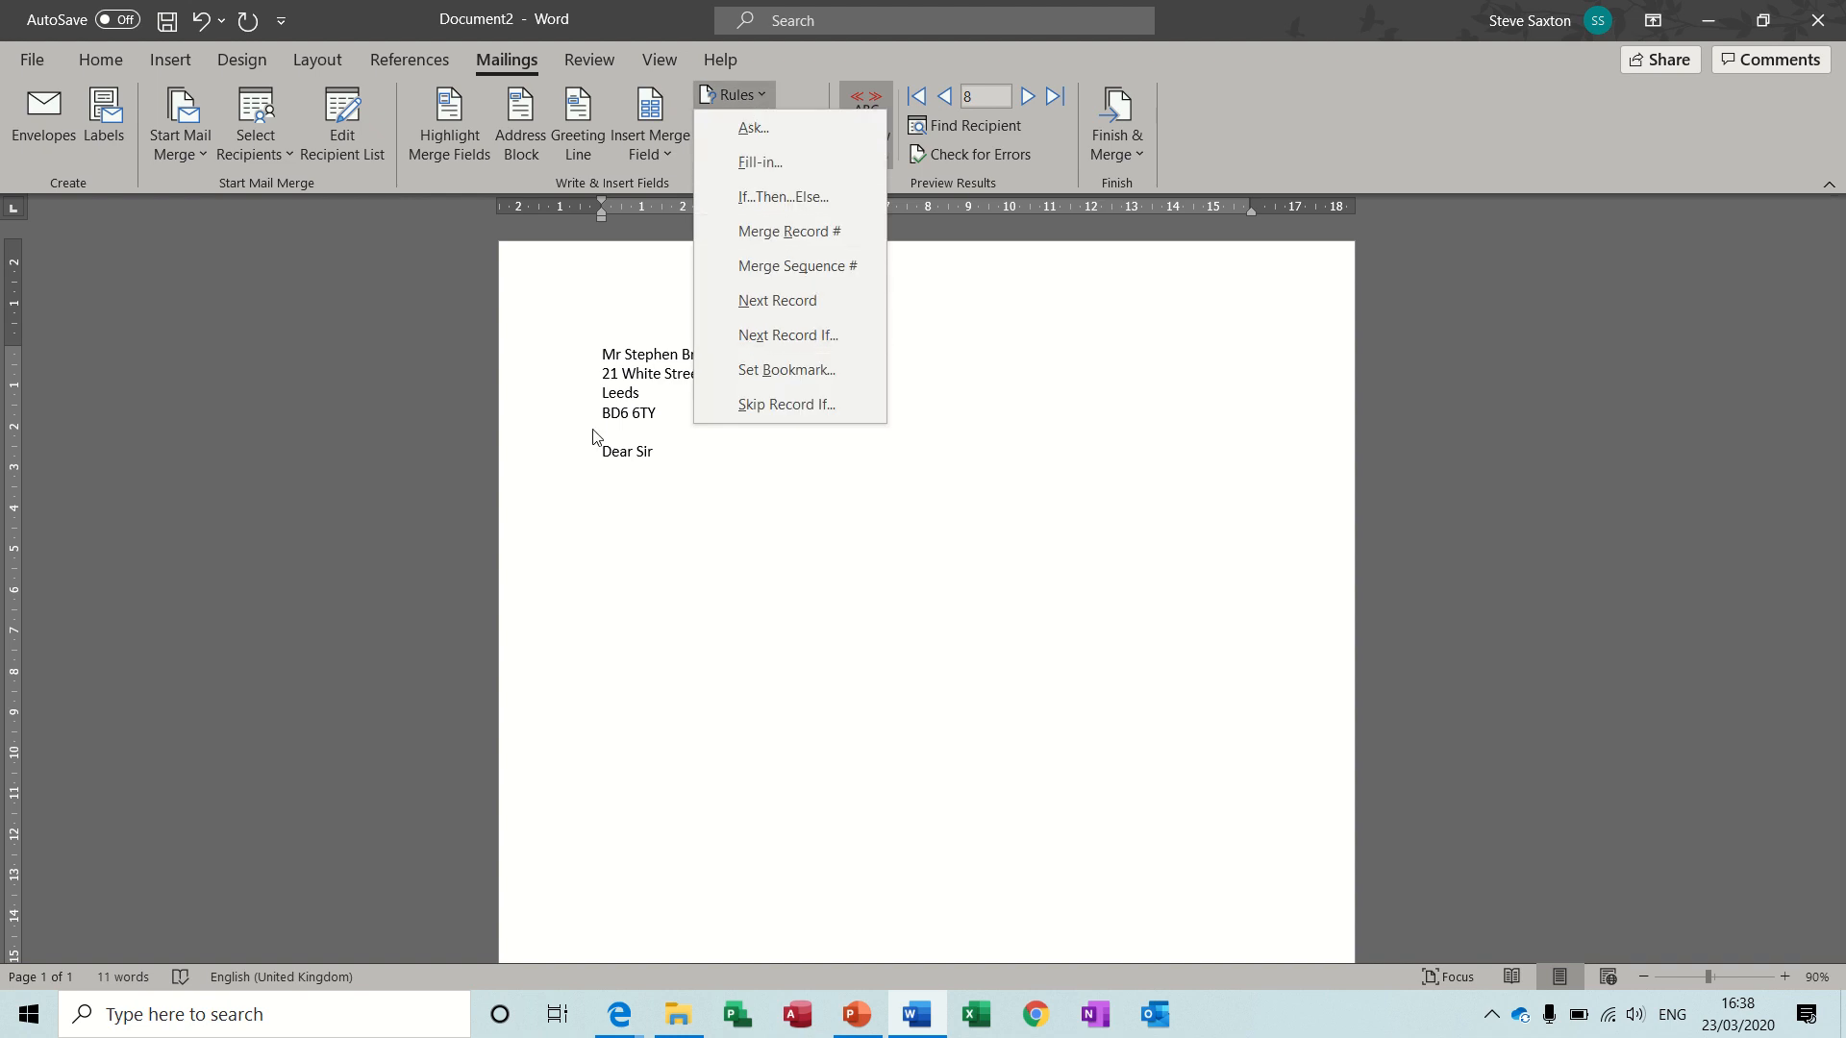
click(672, 455)
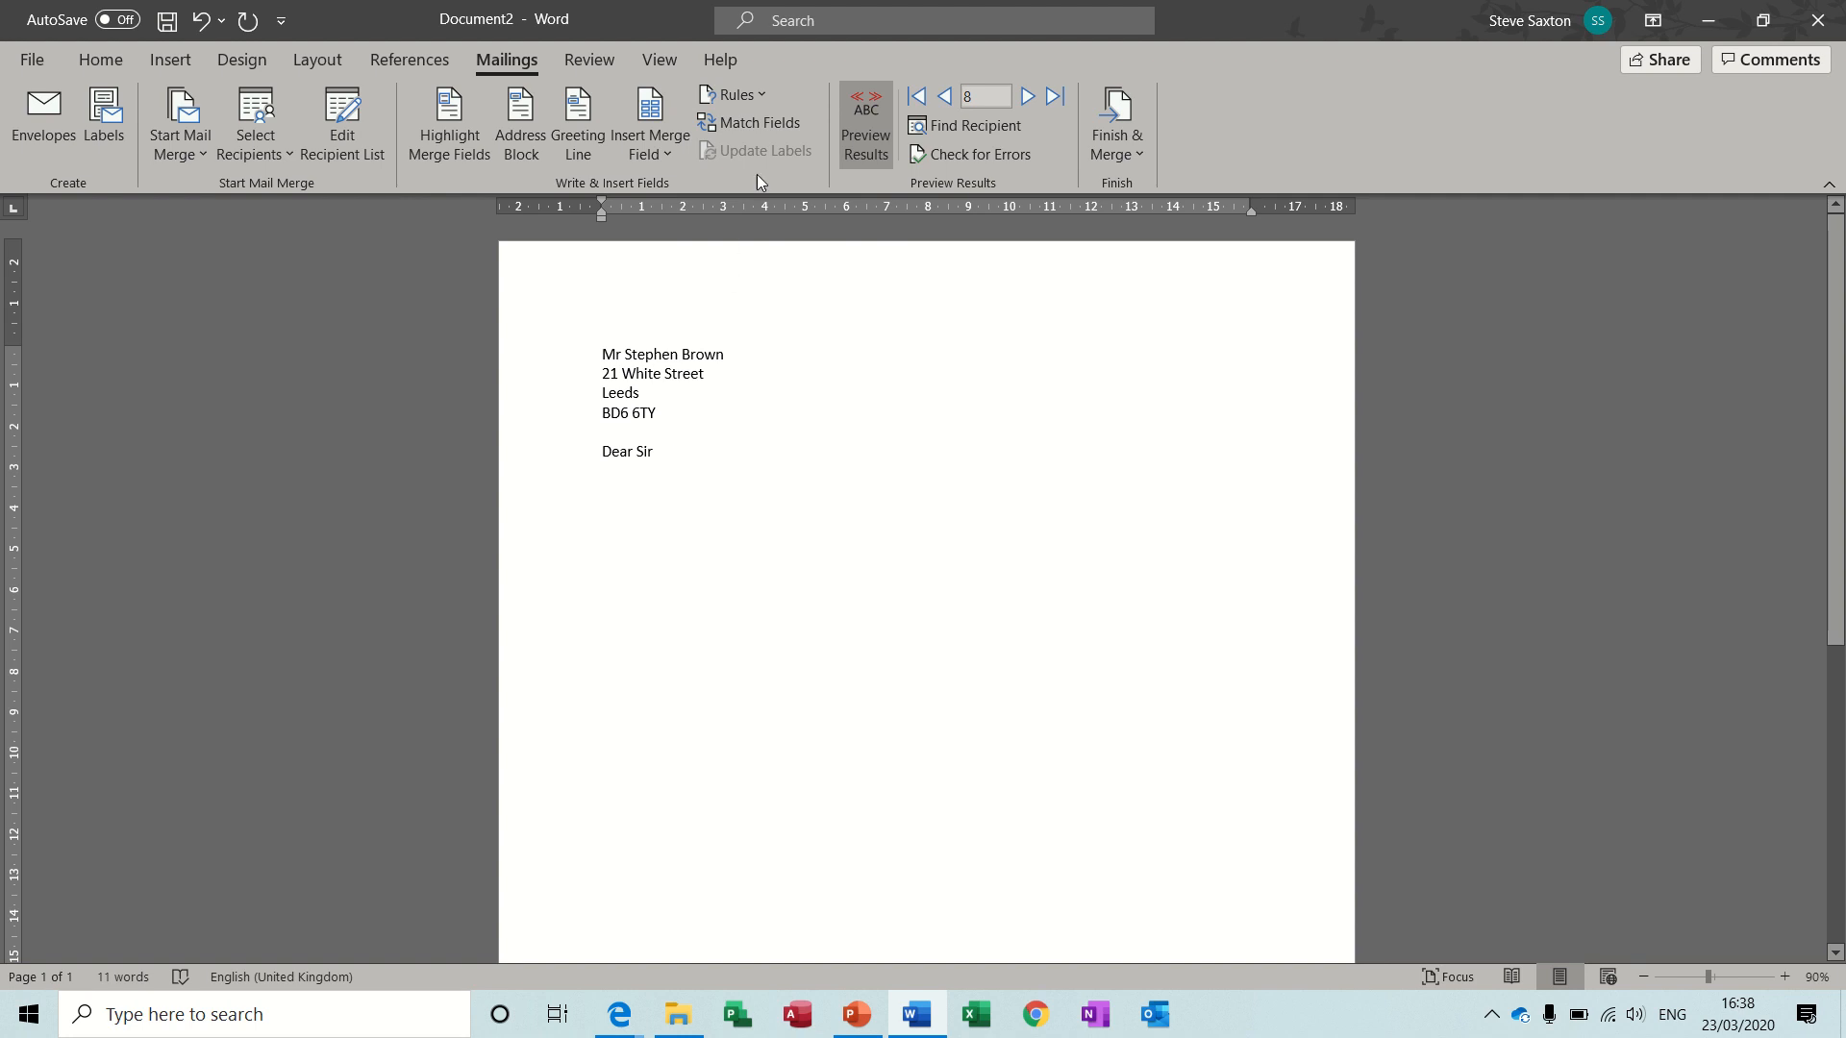
click(754, 91)
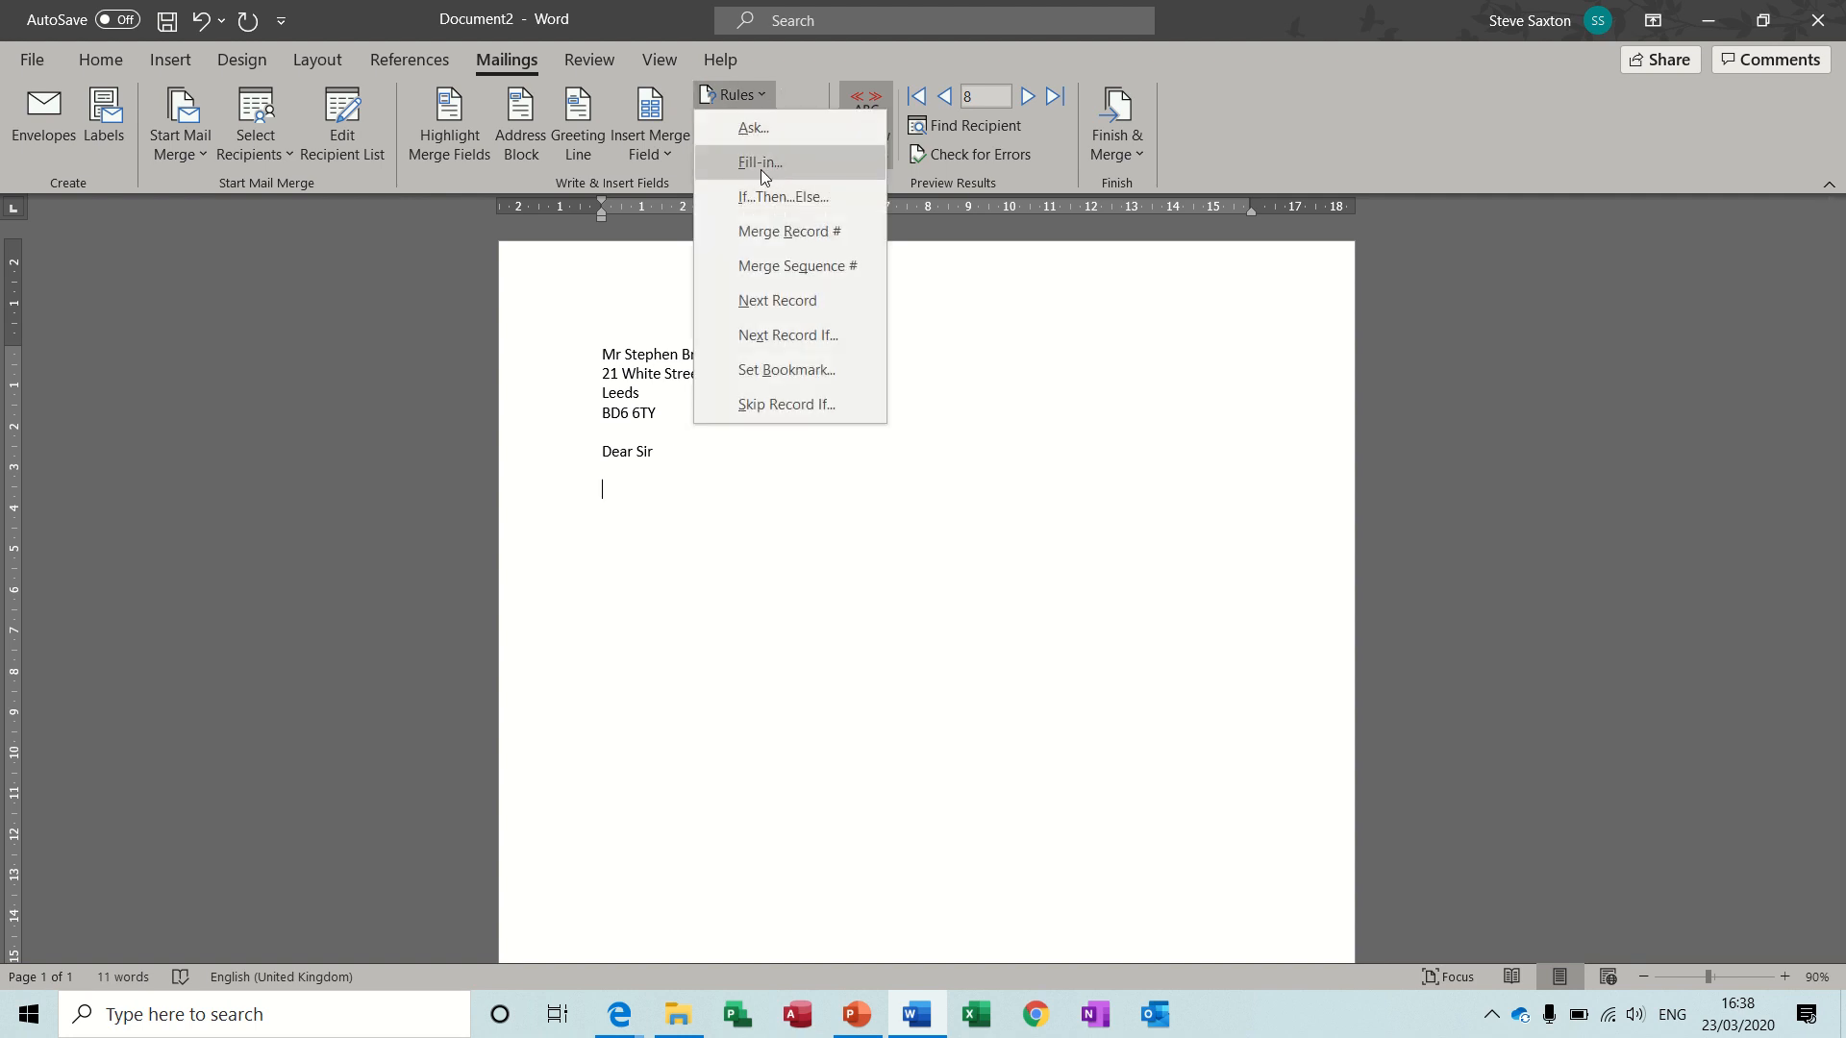
click(690, 508)
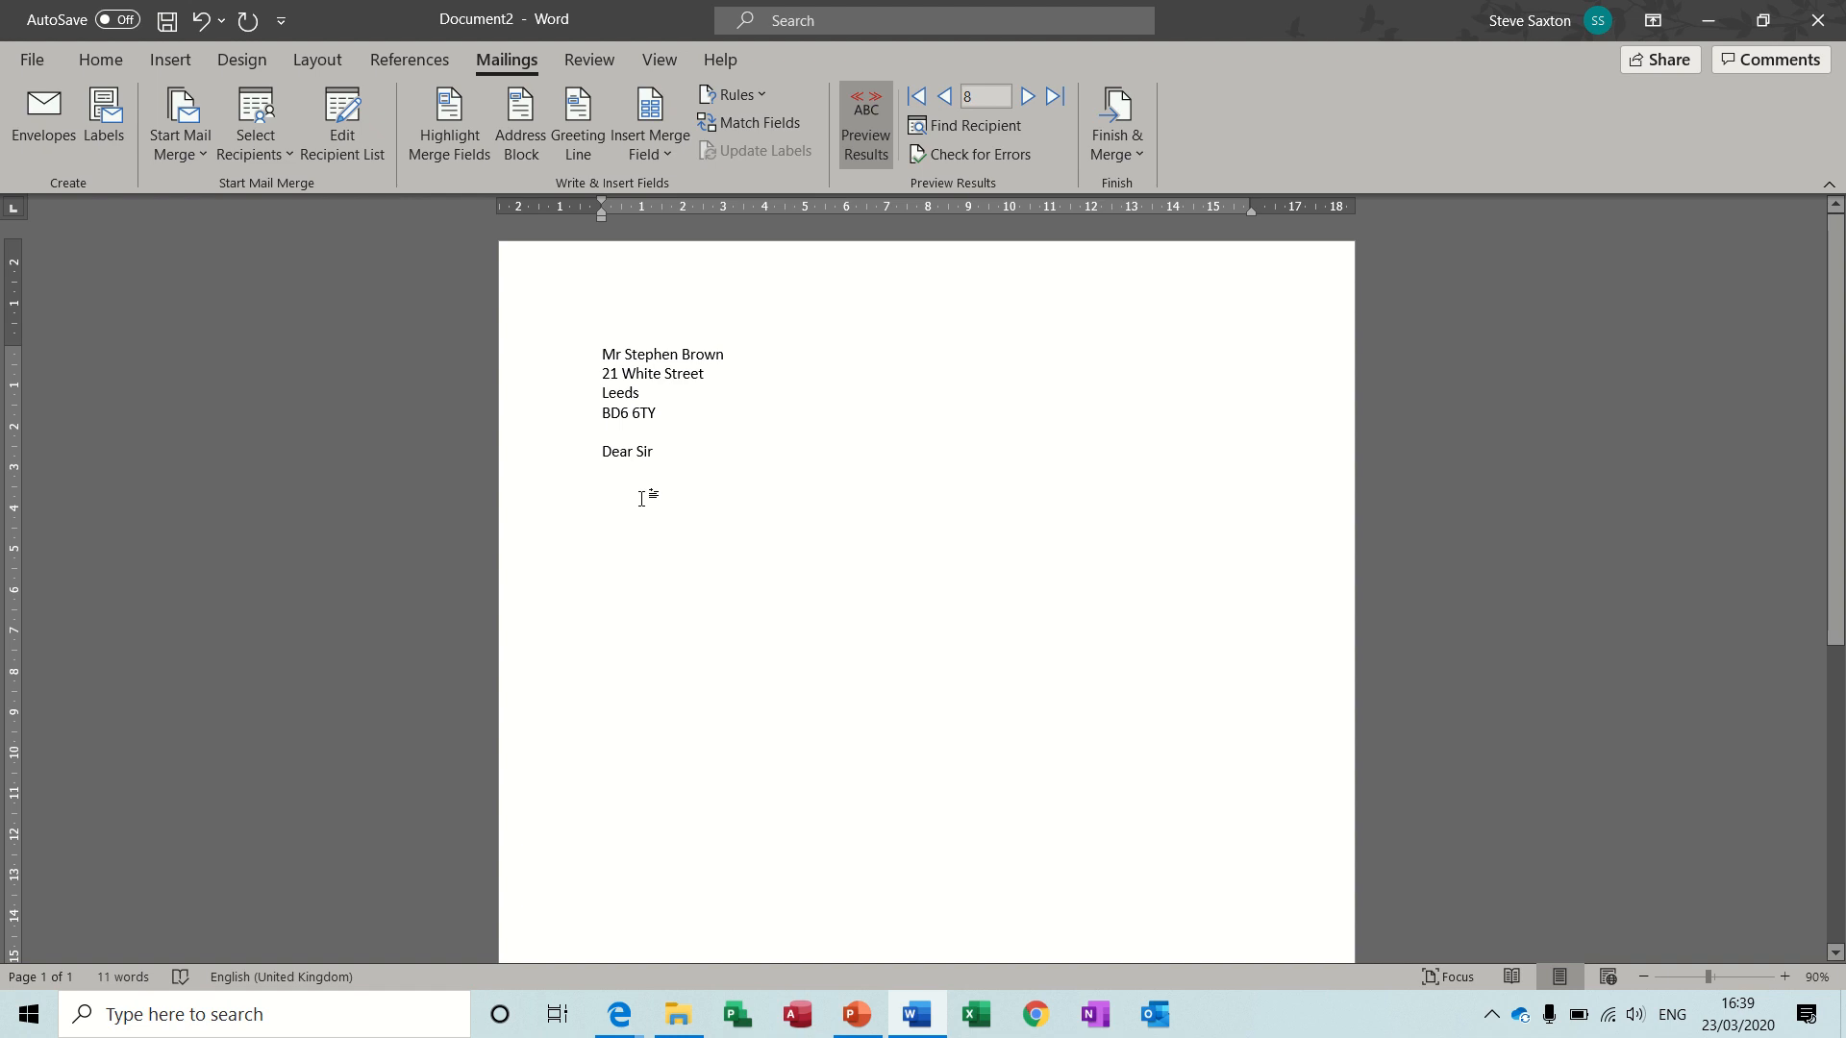
Step: Add blank lines below the salutation and insert an ask-once Fill-in rule with prompt "Enter appointment" and default text "Account Manager", accepting the default
key(Return)
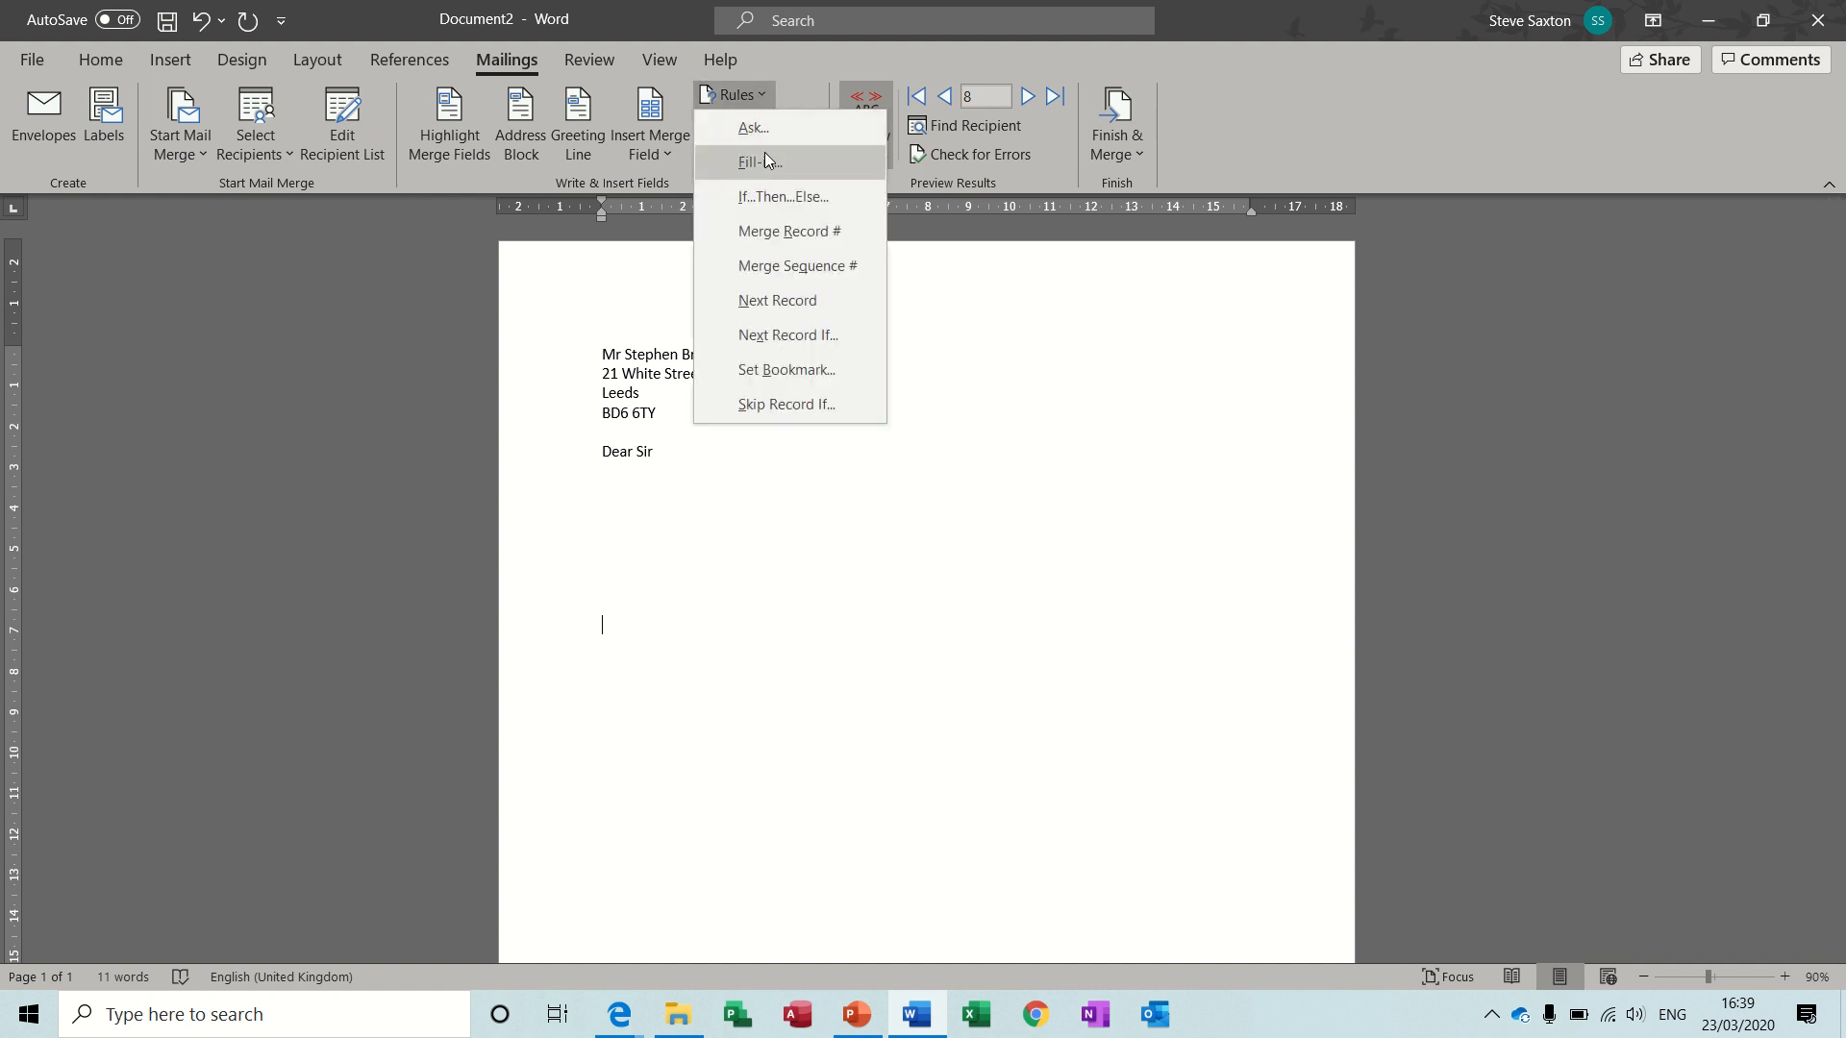
click(764, 163)
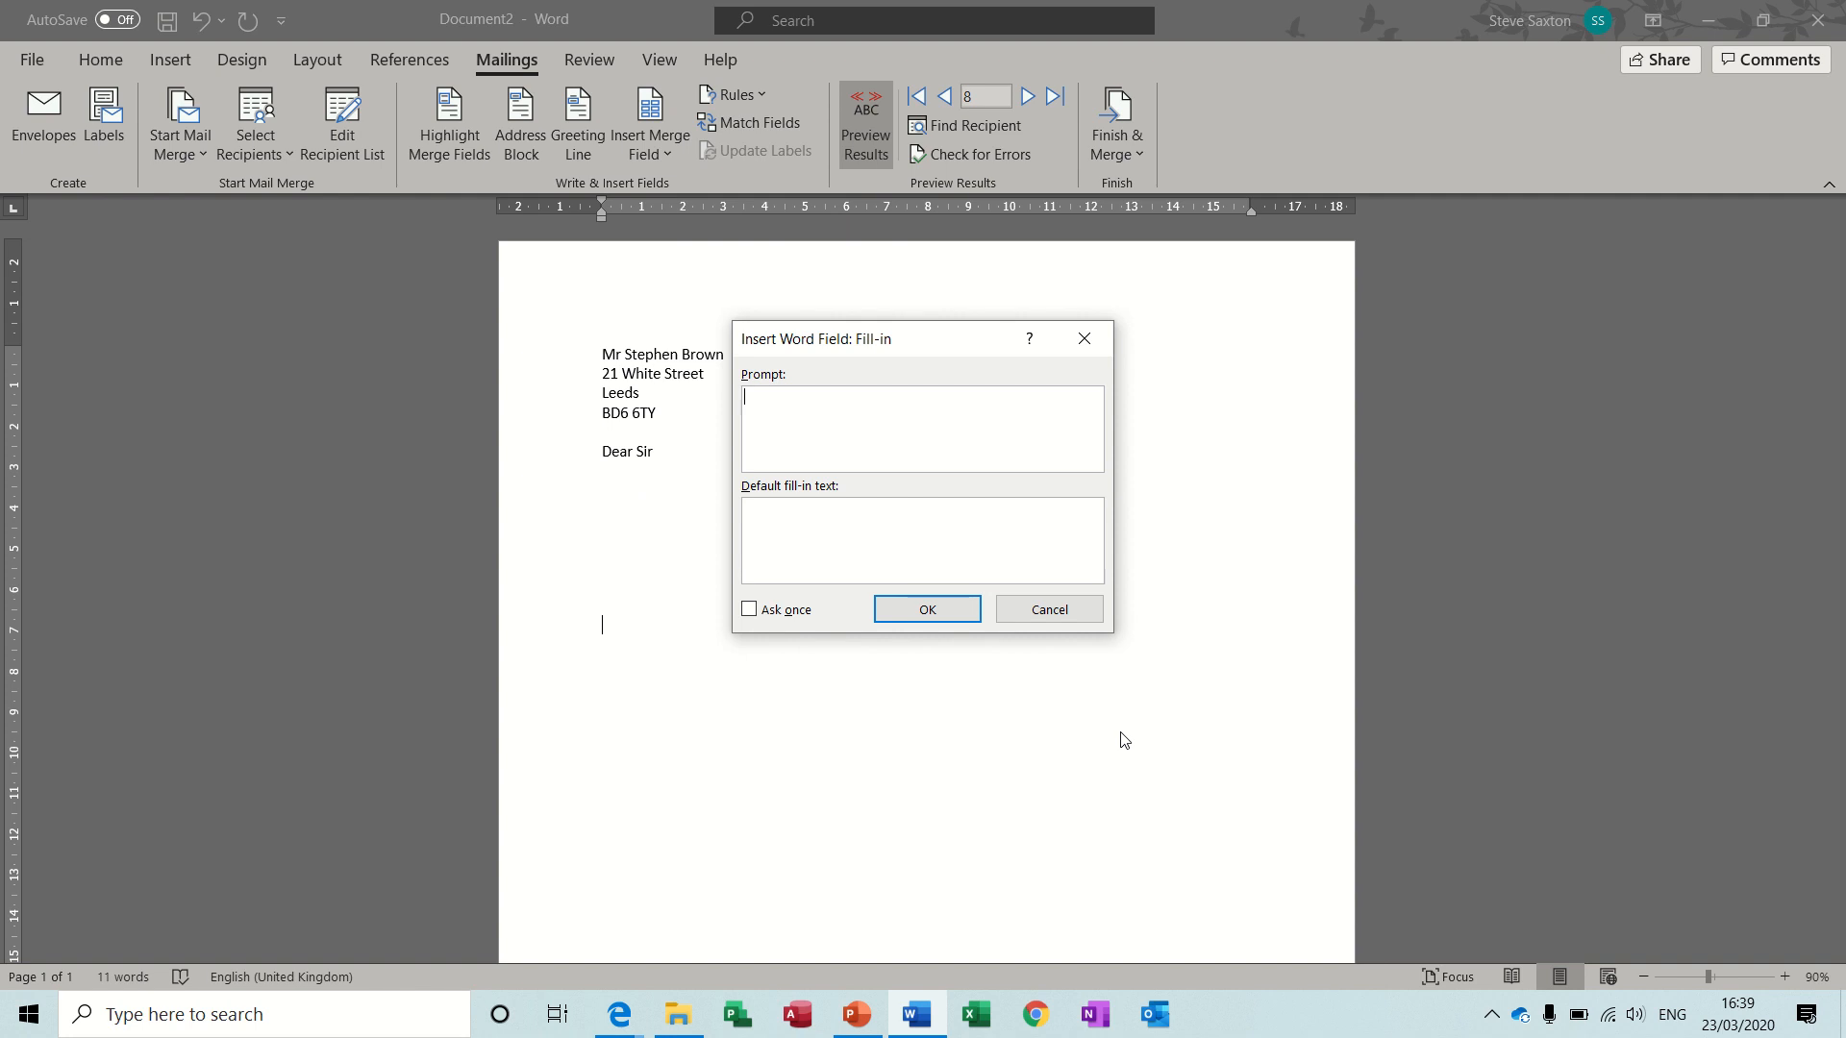
text(Enter appointment)
click(975, 538)
text(Accou)
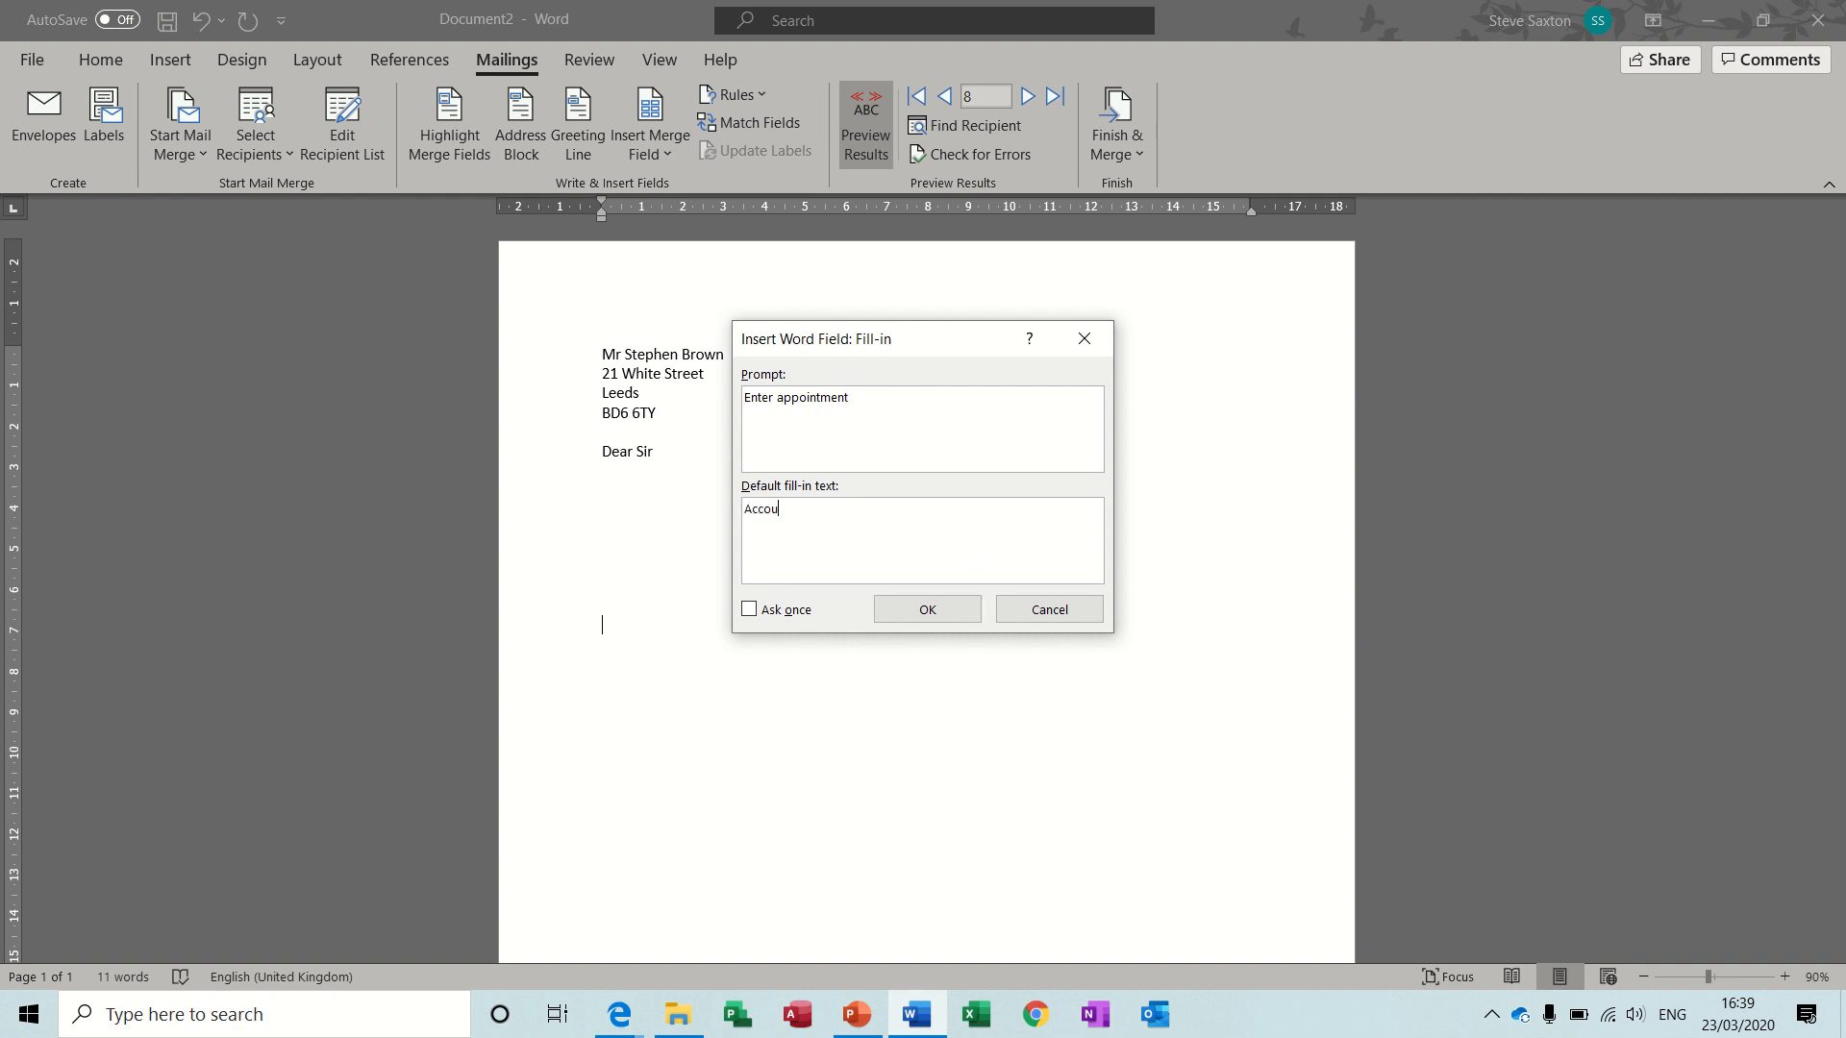
text(nt Manager)
click(749, 611)
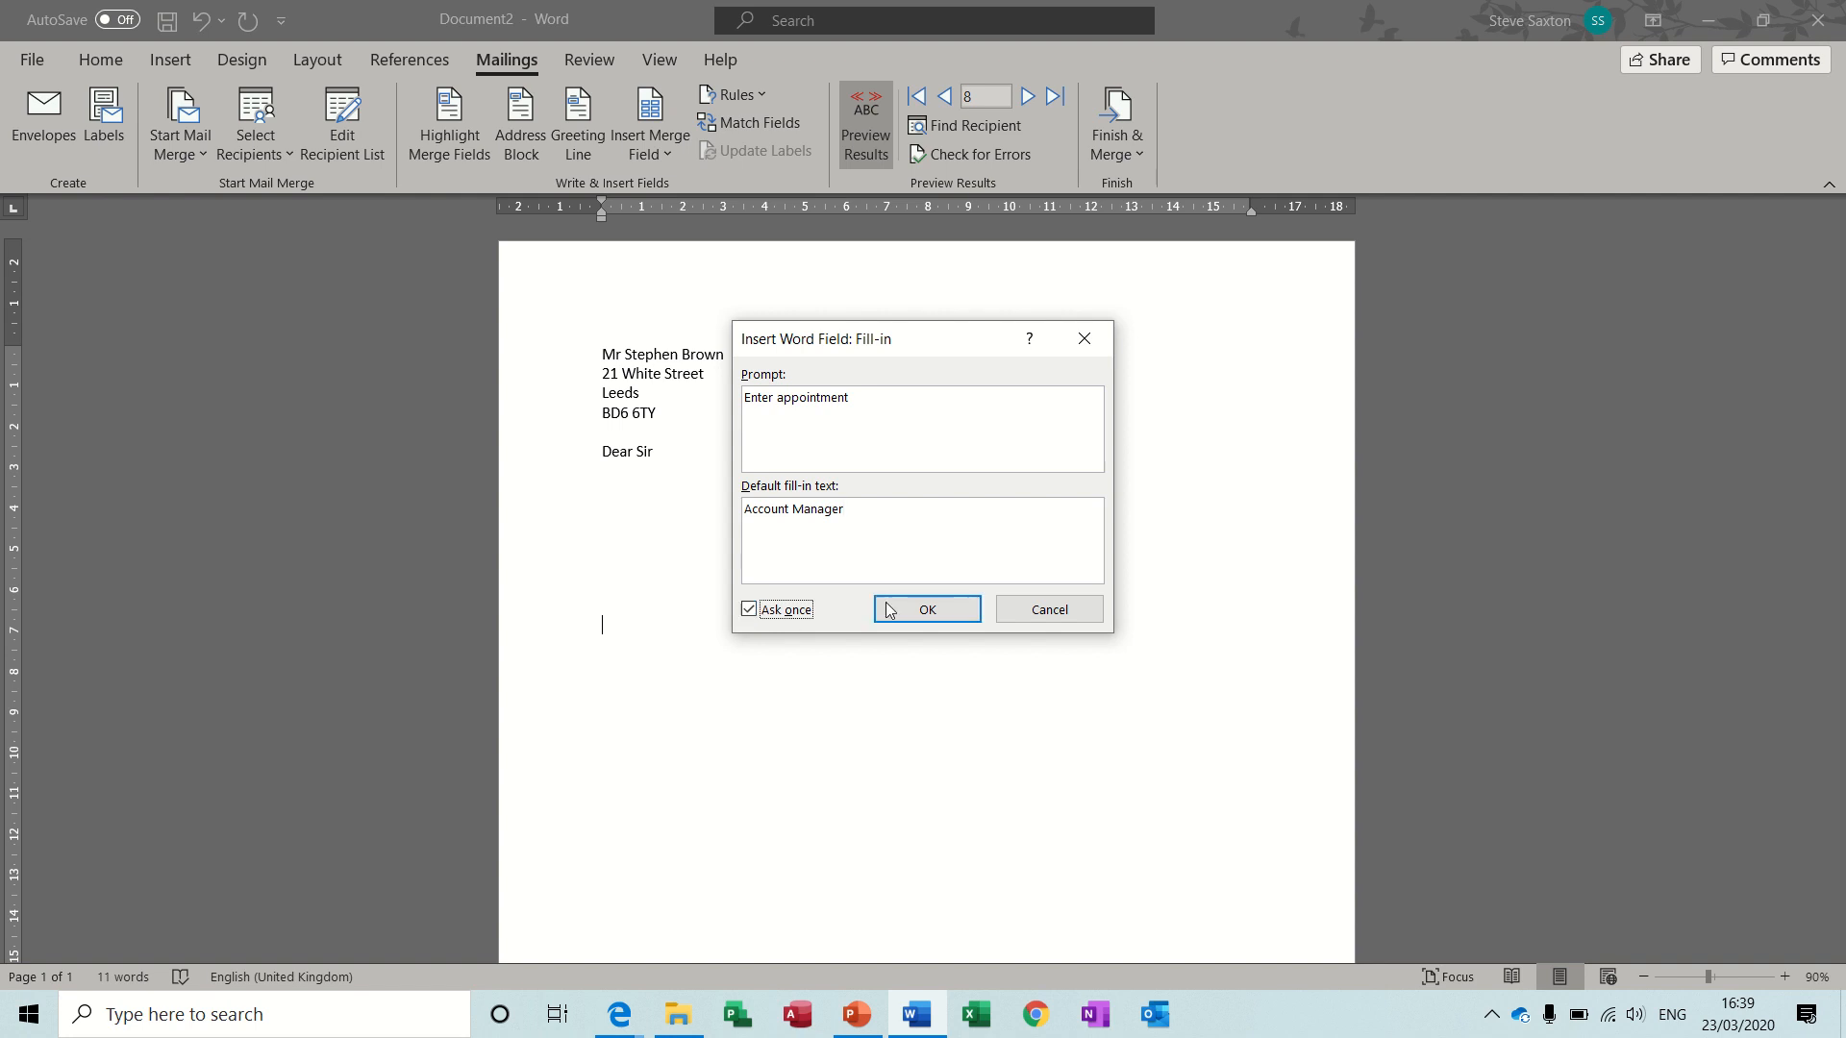
click(927, 614)
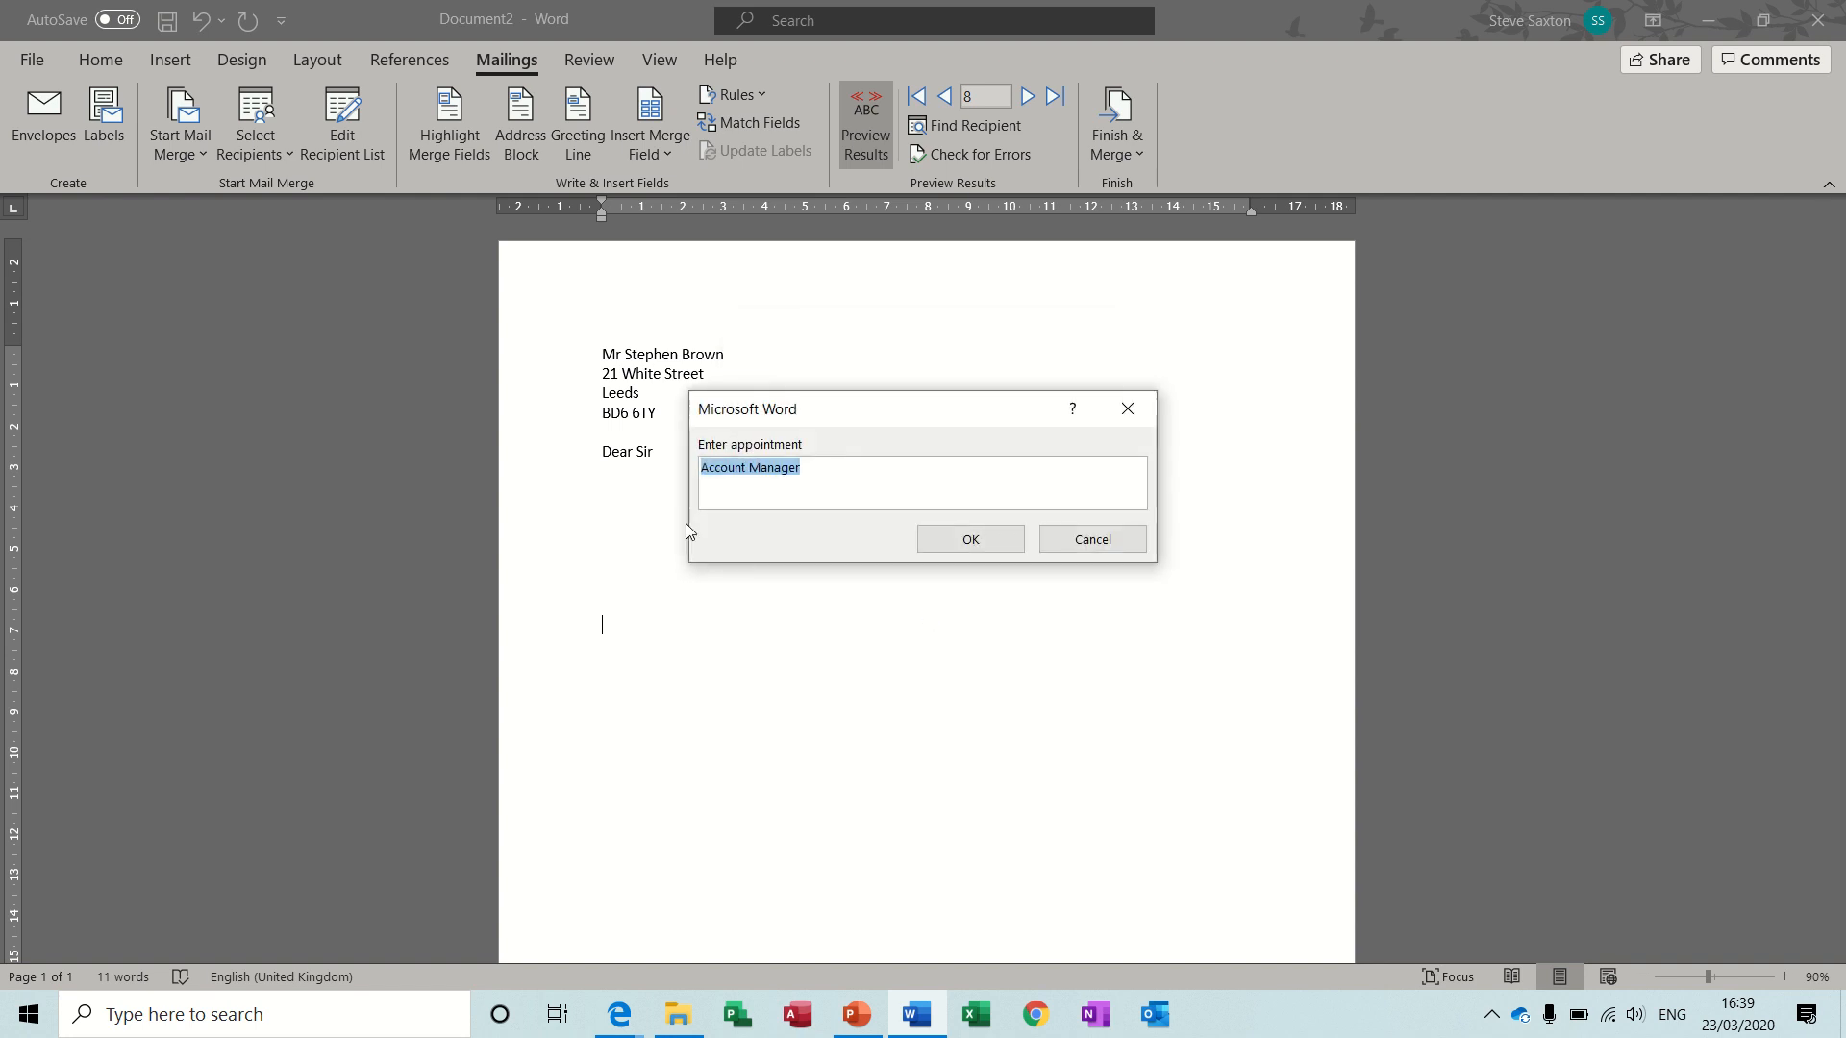
click(971, 540)
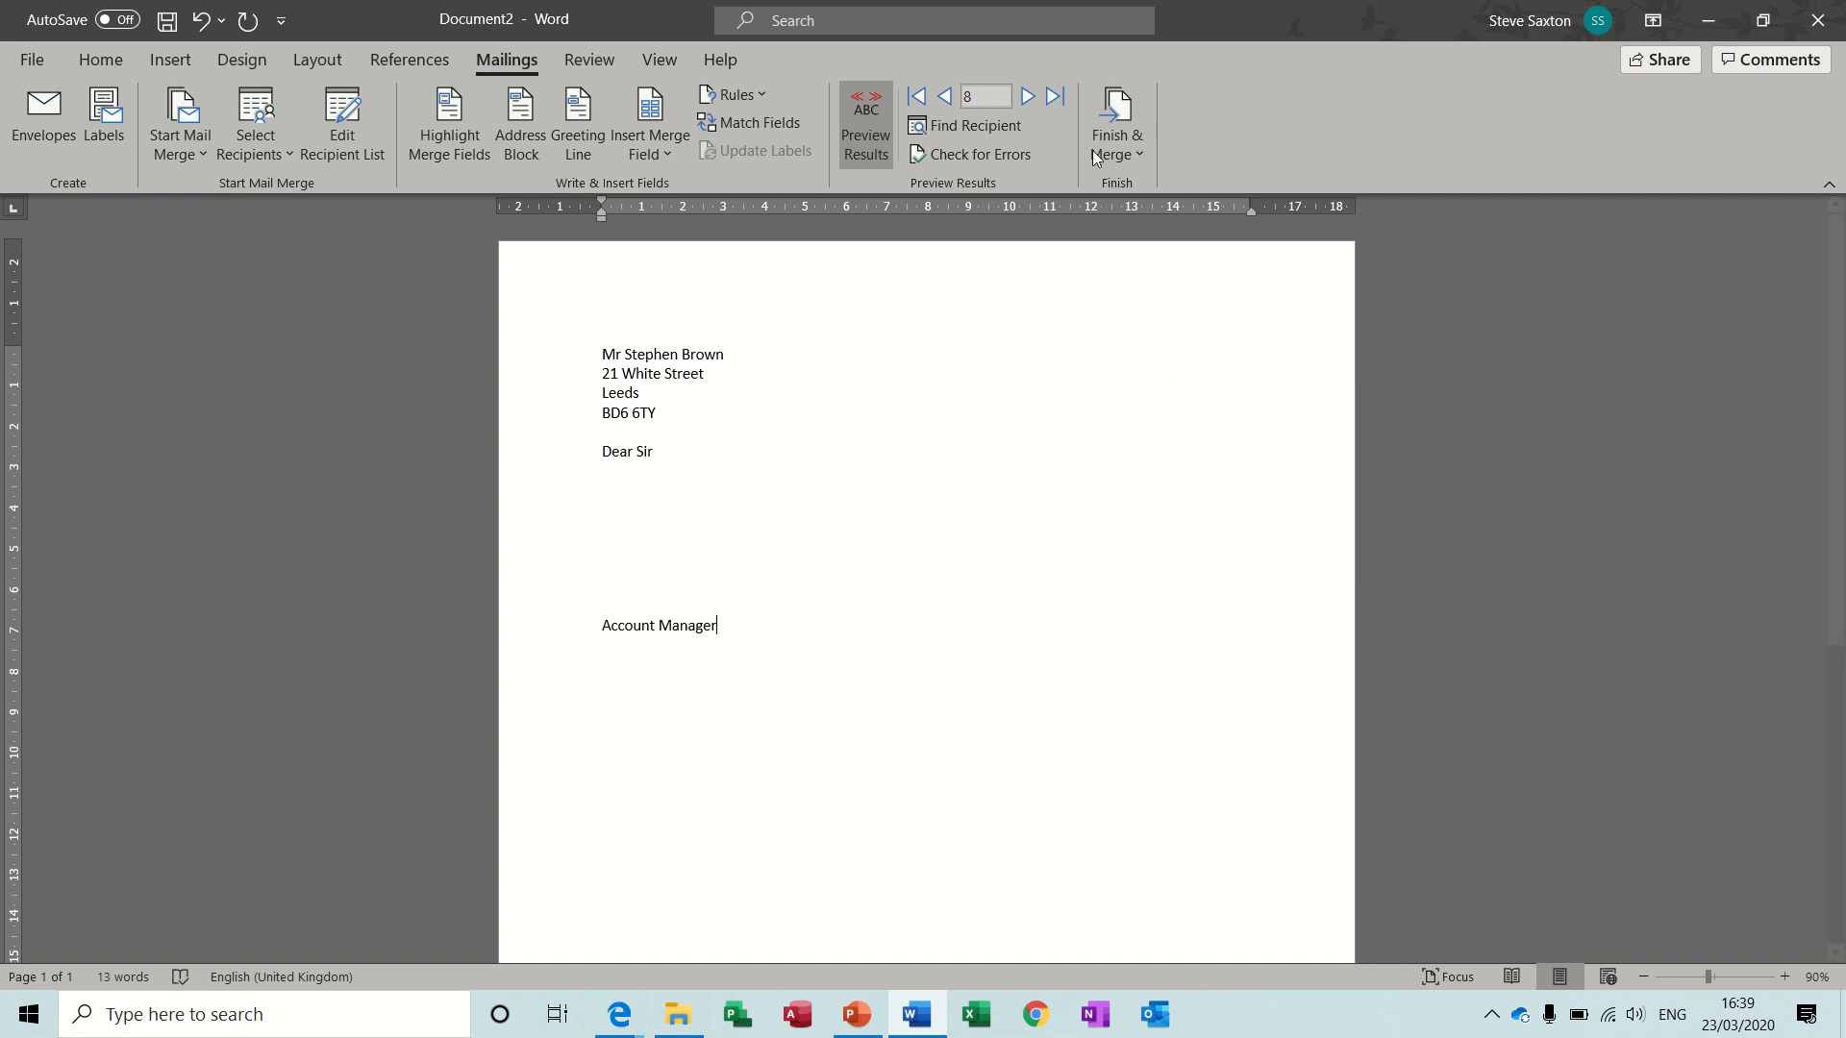
Step: Merge all records into a new document, adding the manager's name after "Account Manager" in the appointment prompt
click(1121, 111)
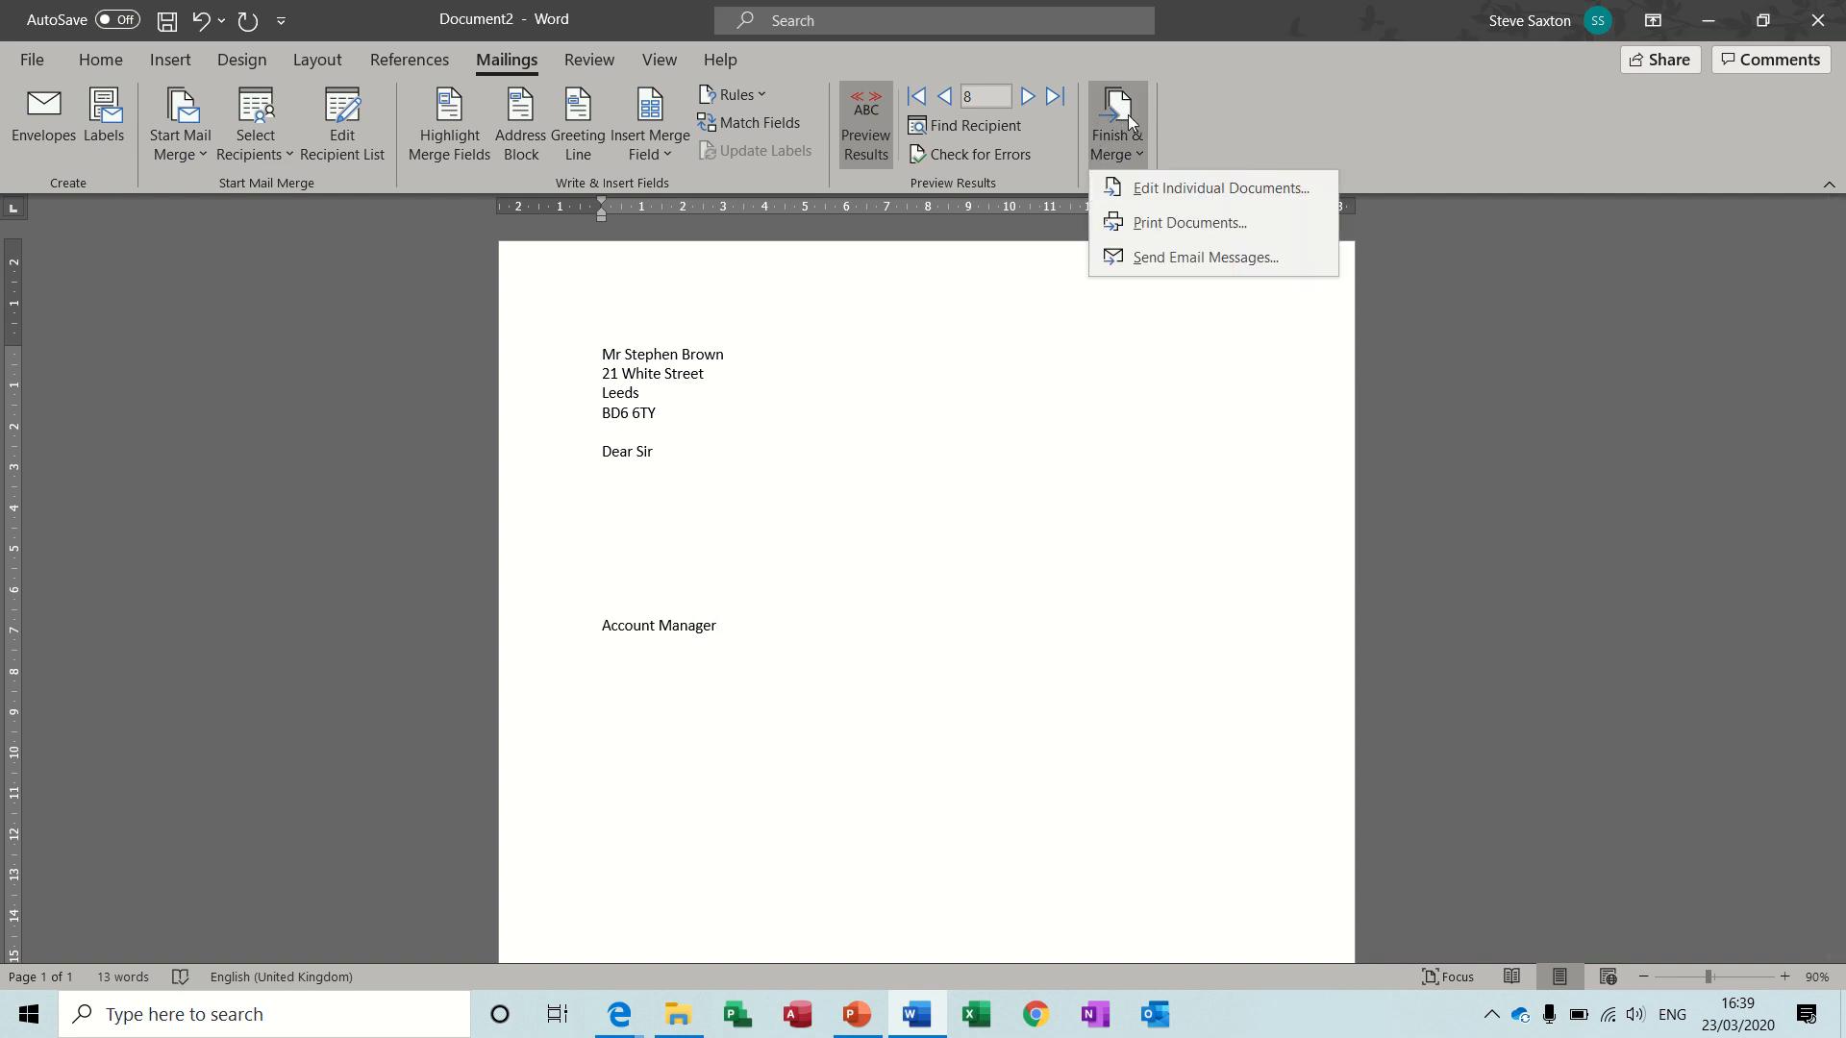
click(1181, 186)
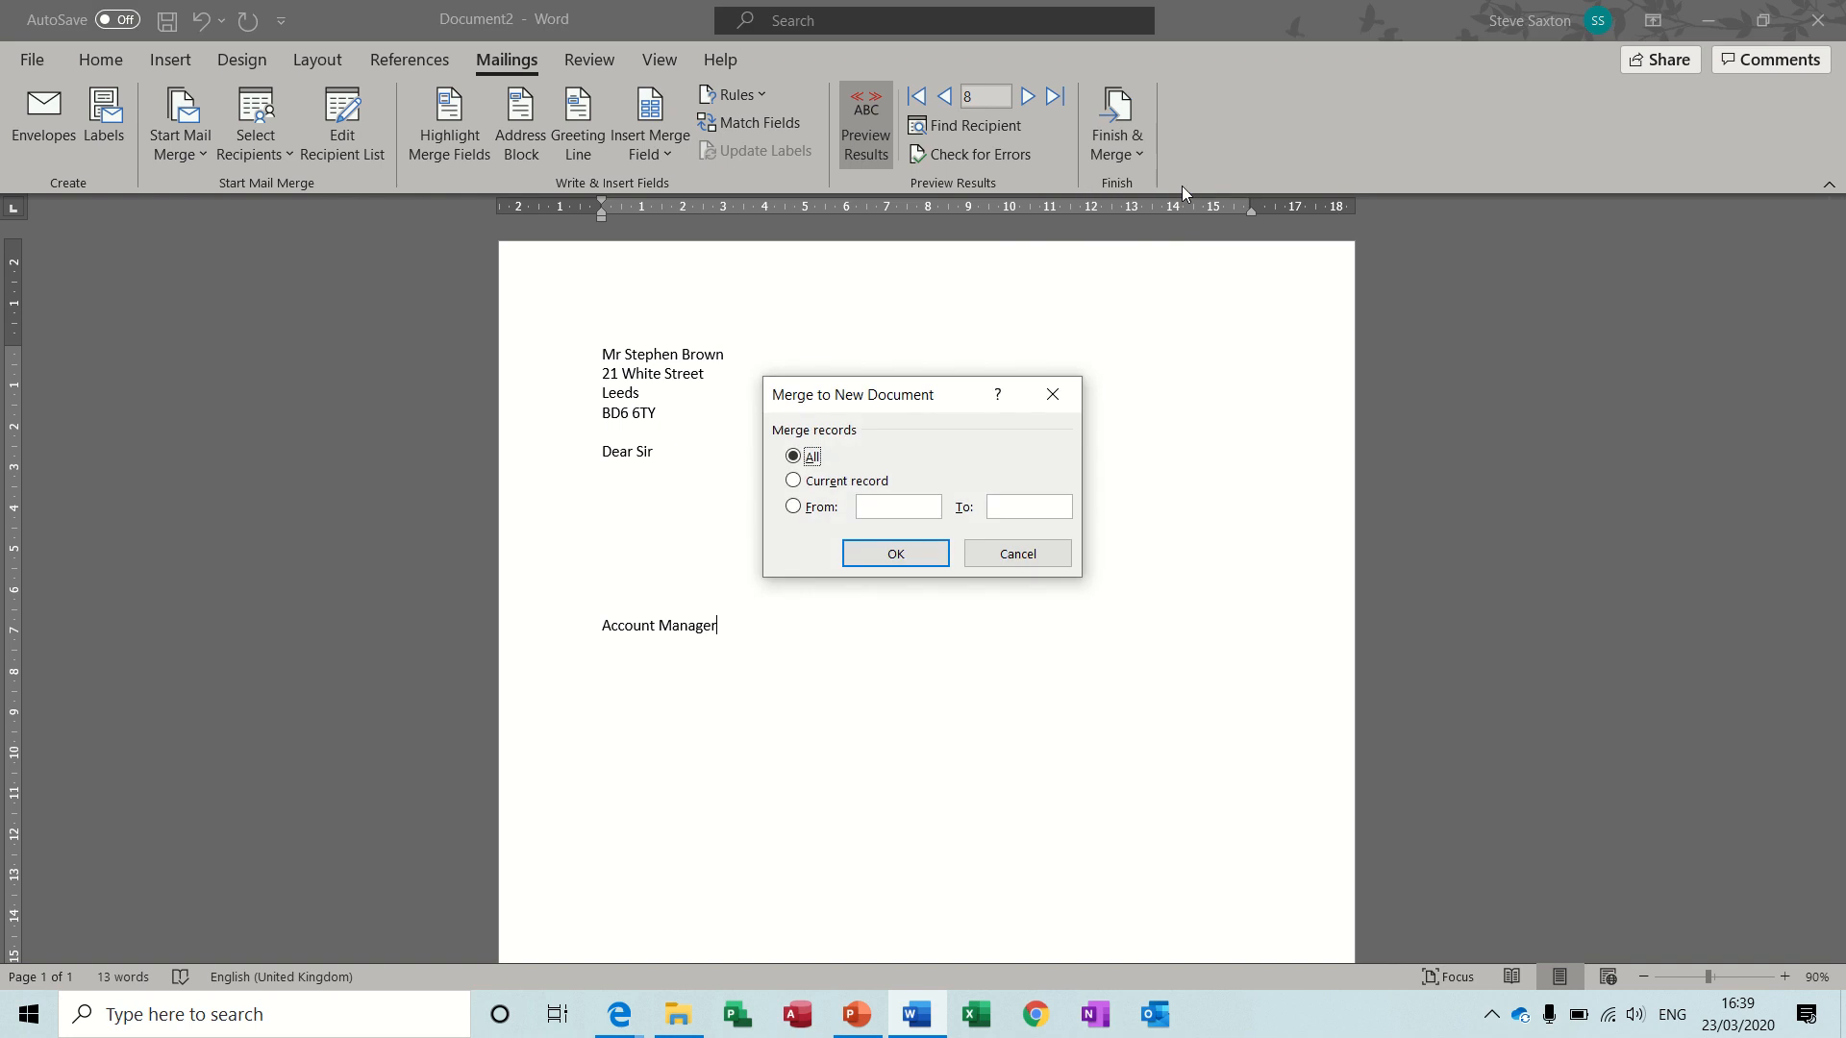
click(900, 554)
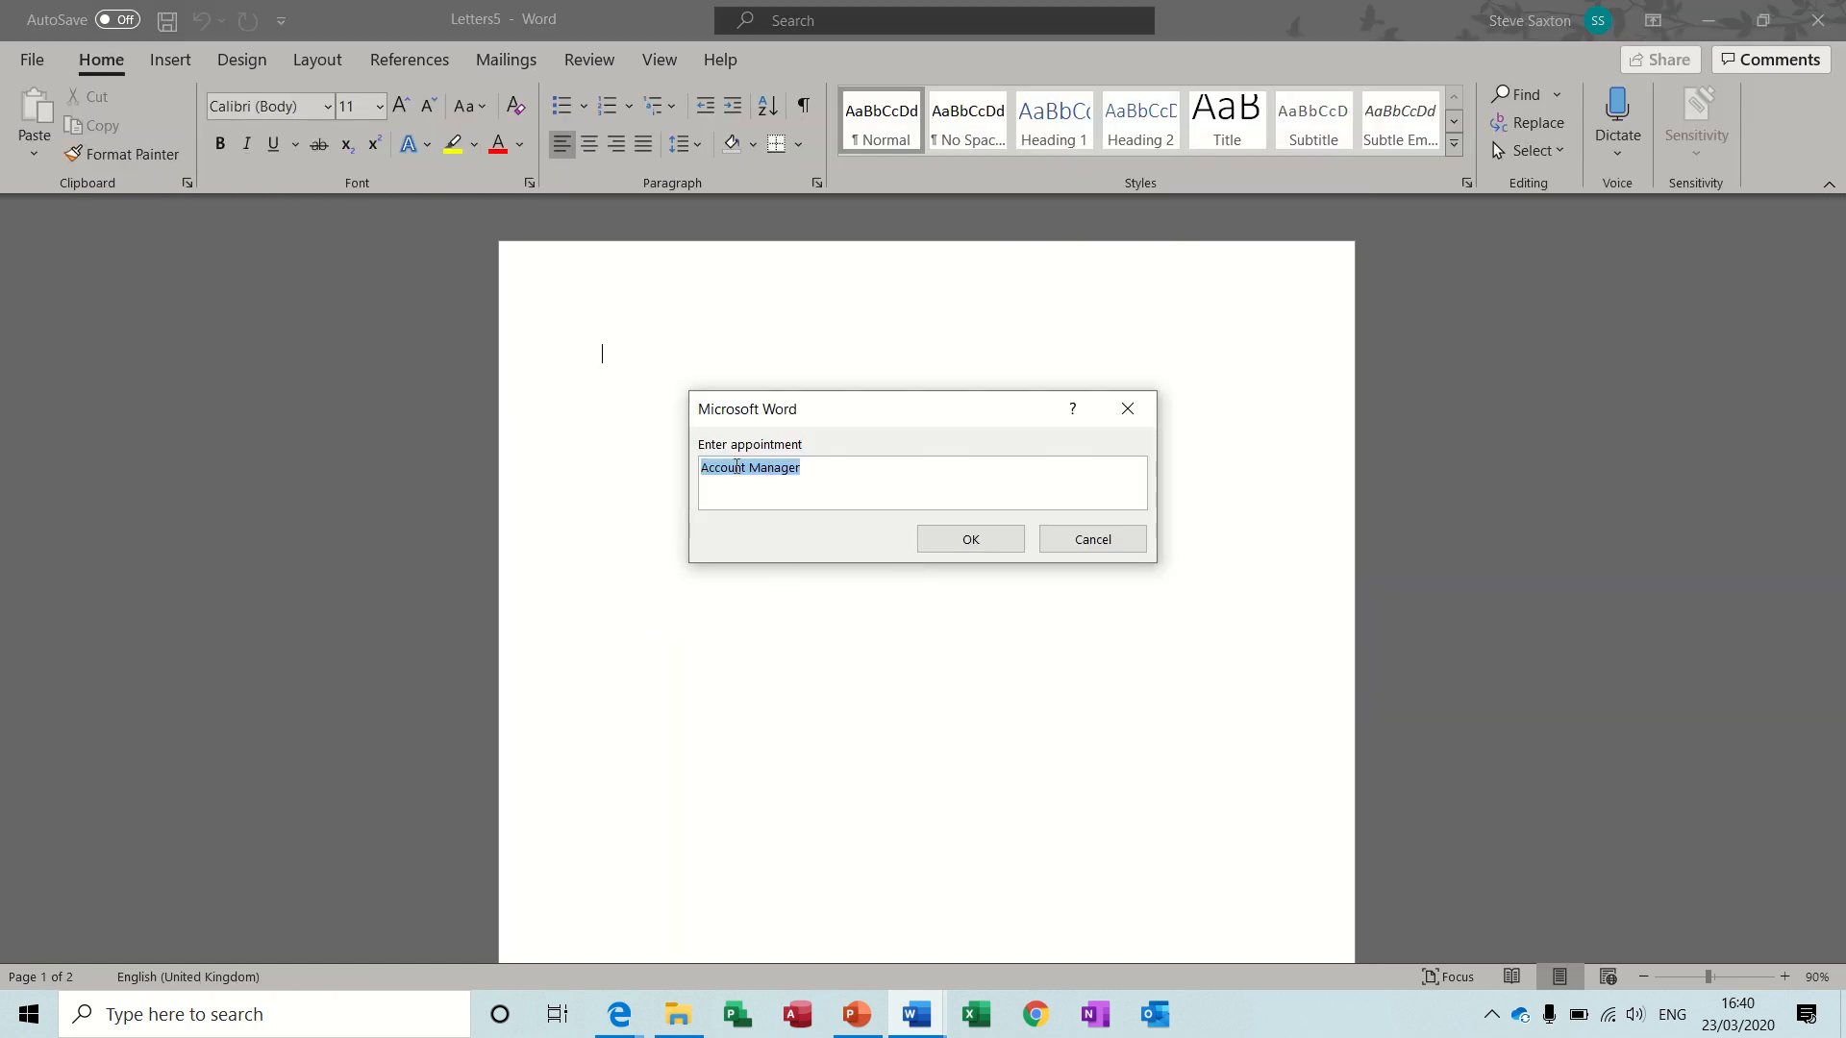
click(821, 468)
text(S Sax)
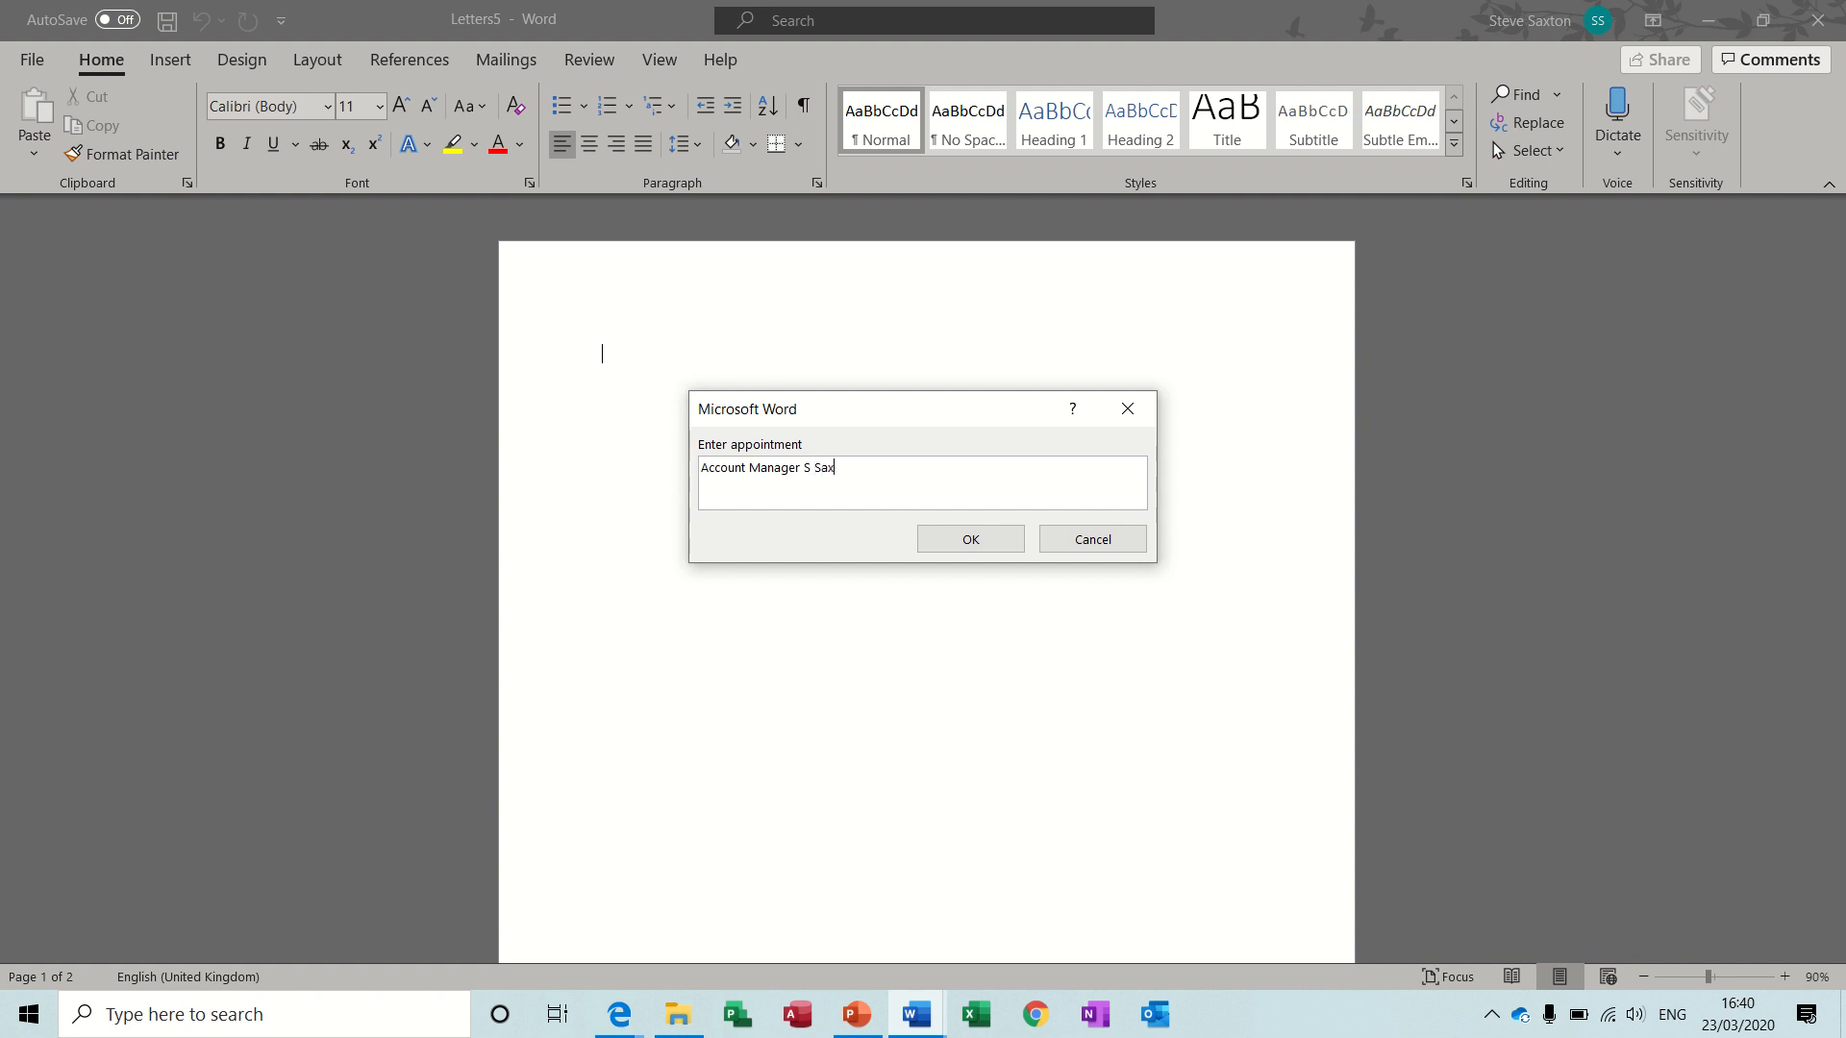
text(ton)
click(937, 541)
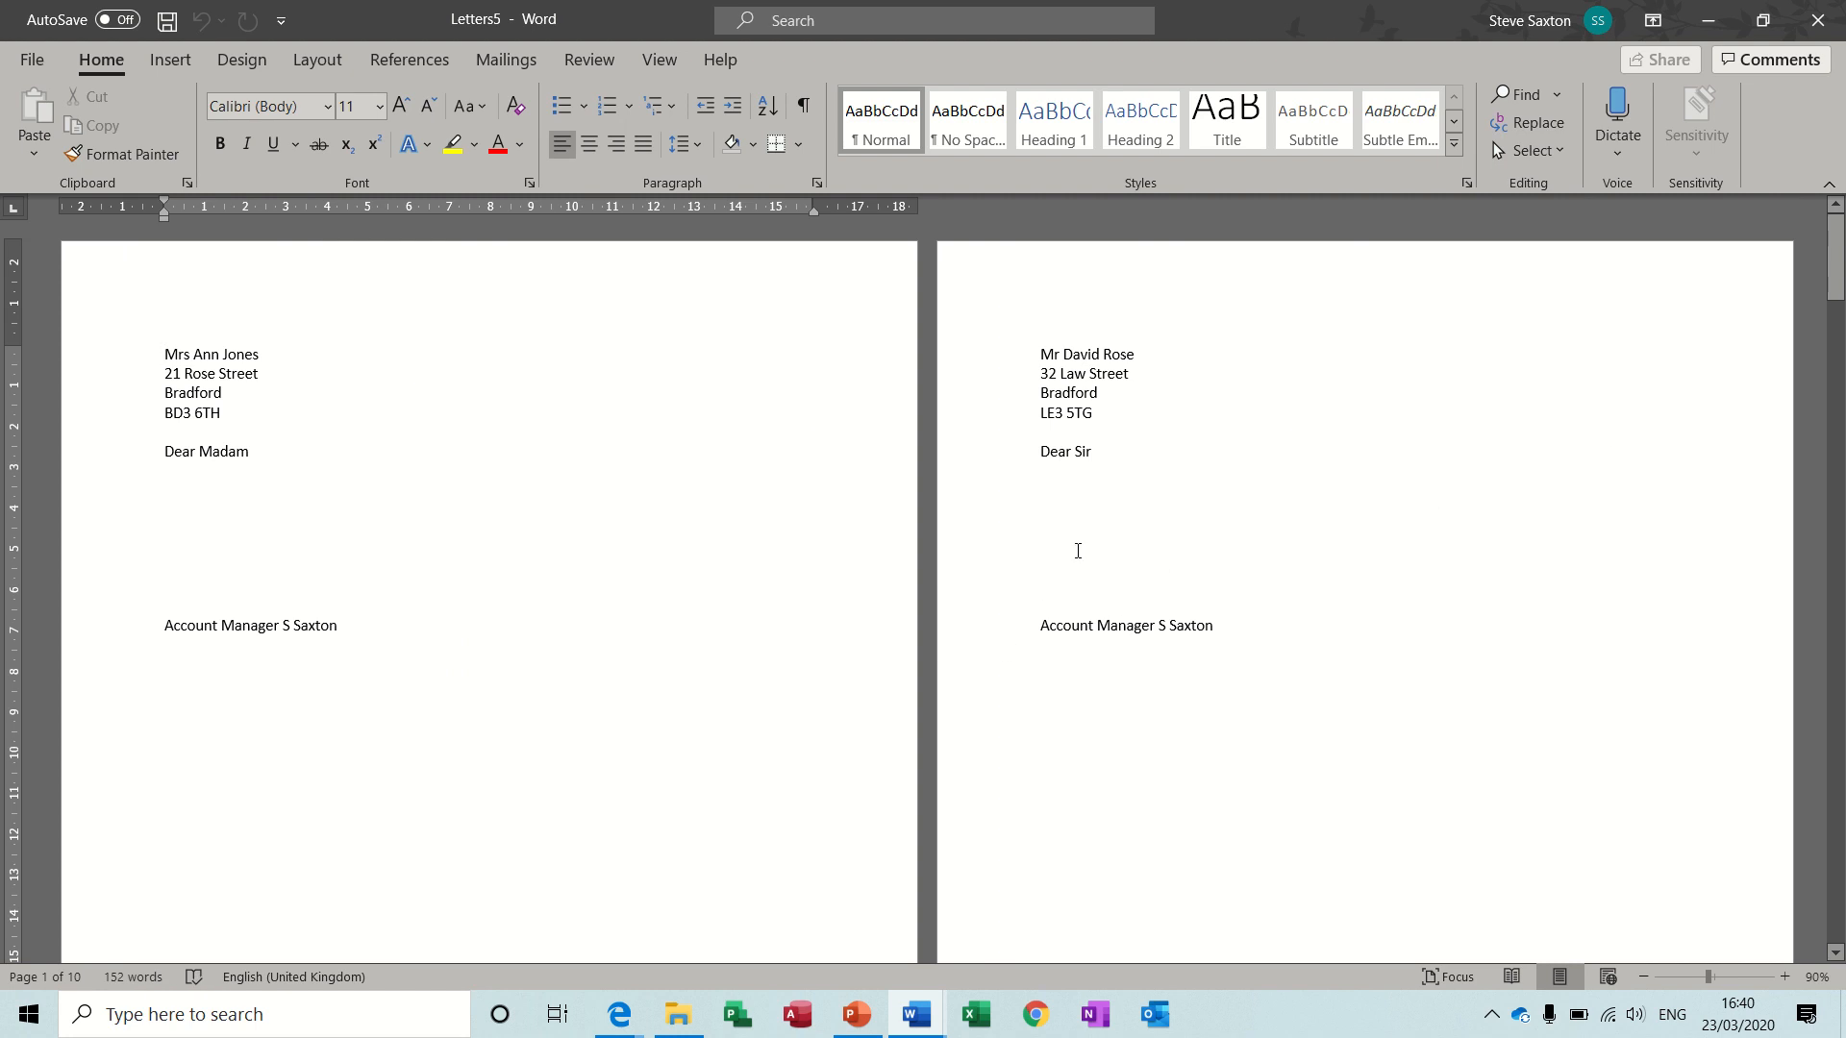
Step: View the merged letters at 40% zoom to check the sign-off on each, and close the document without saving
click(1644, 977)
click(1644, 977)
click(1644, 977)
click(1645, 977)
click(1644, 977)
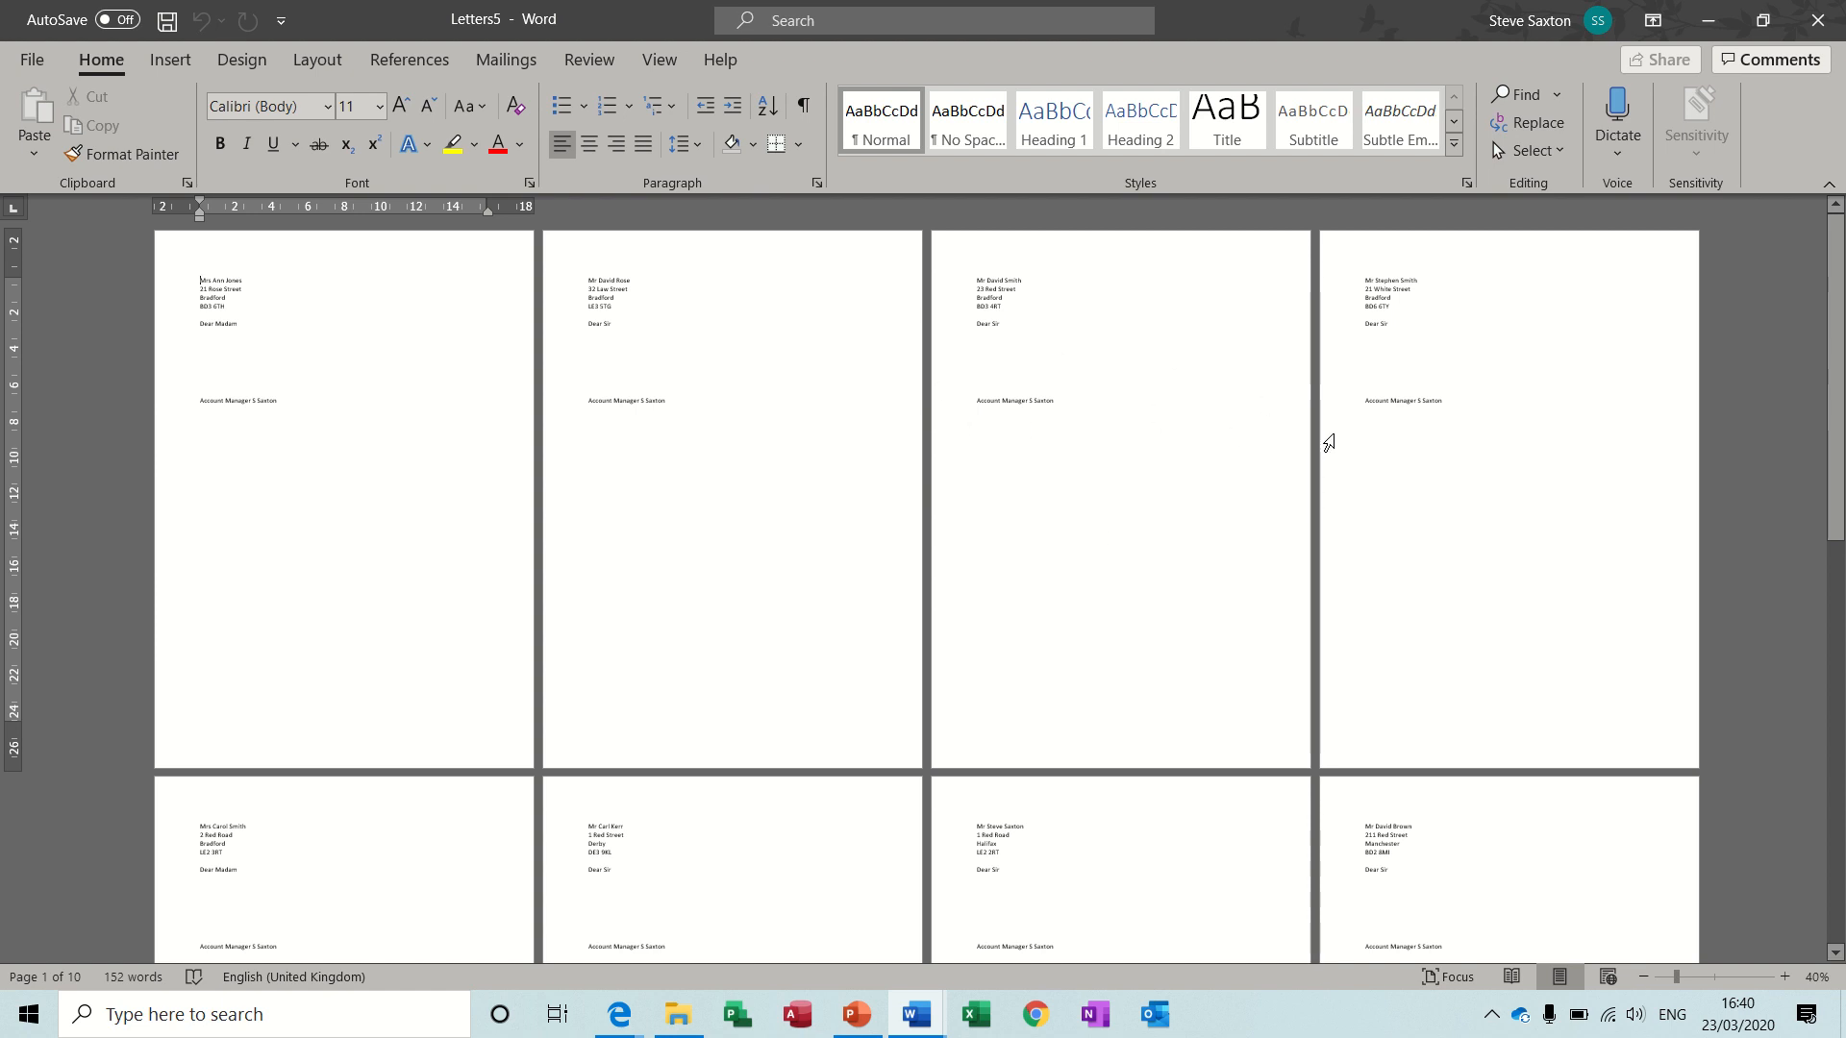
key(ctrl+w)
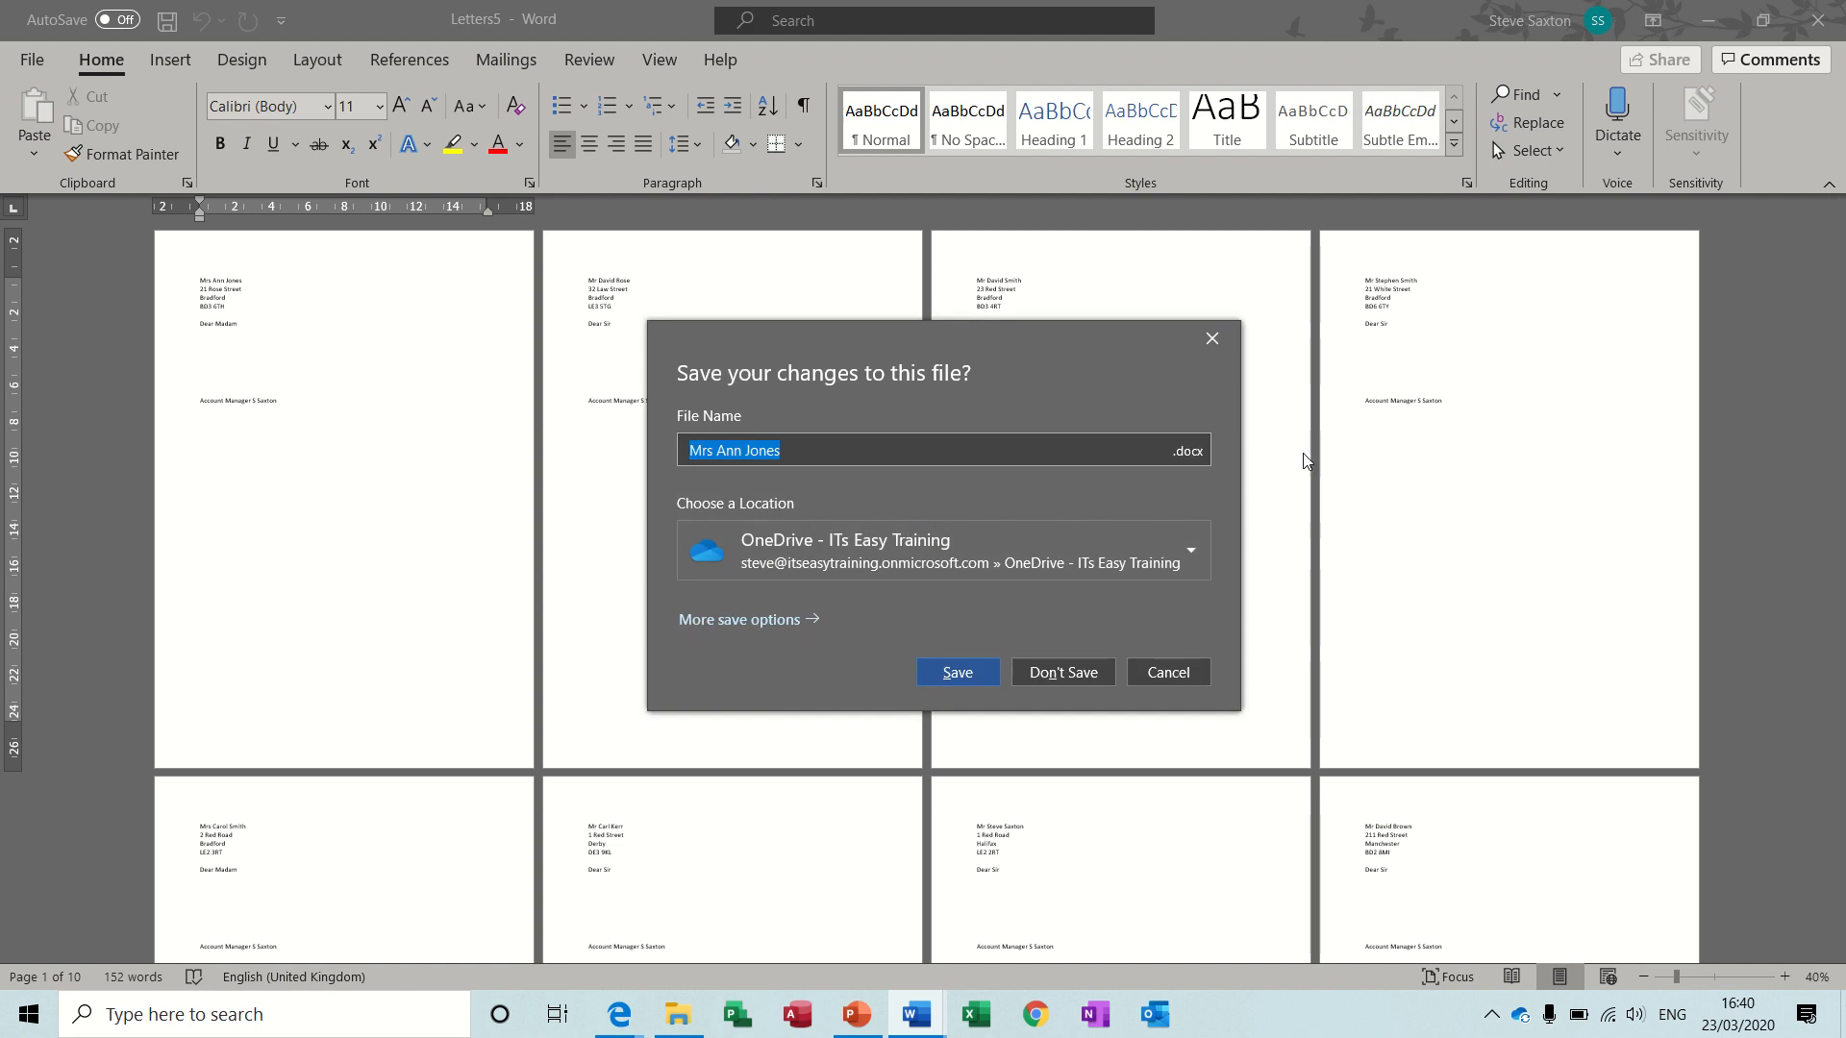
click(1075, 673)
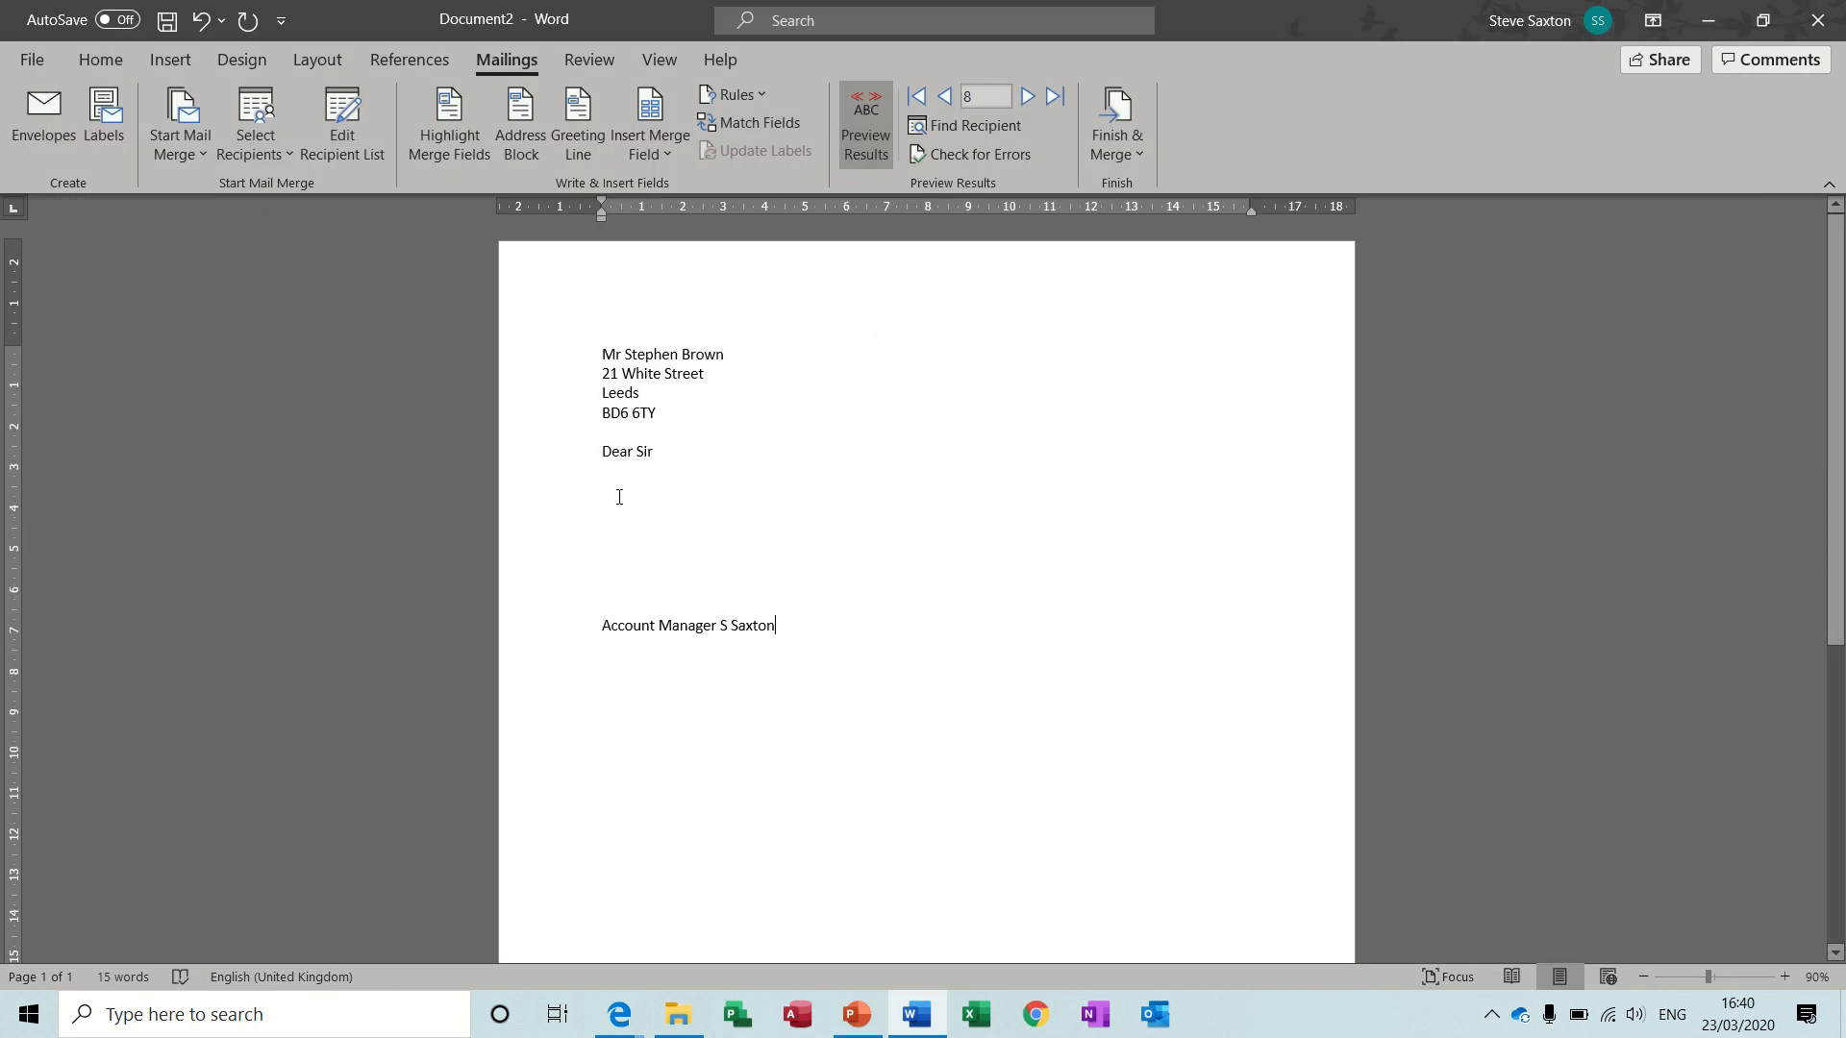
Step: Delete the salutation and everything below it, keeping only the address fields
click(556, 453)
drag(557, 491, 575, 654)
key(Delete)
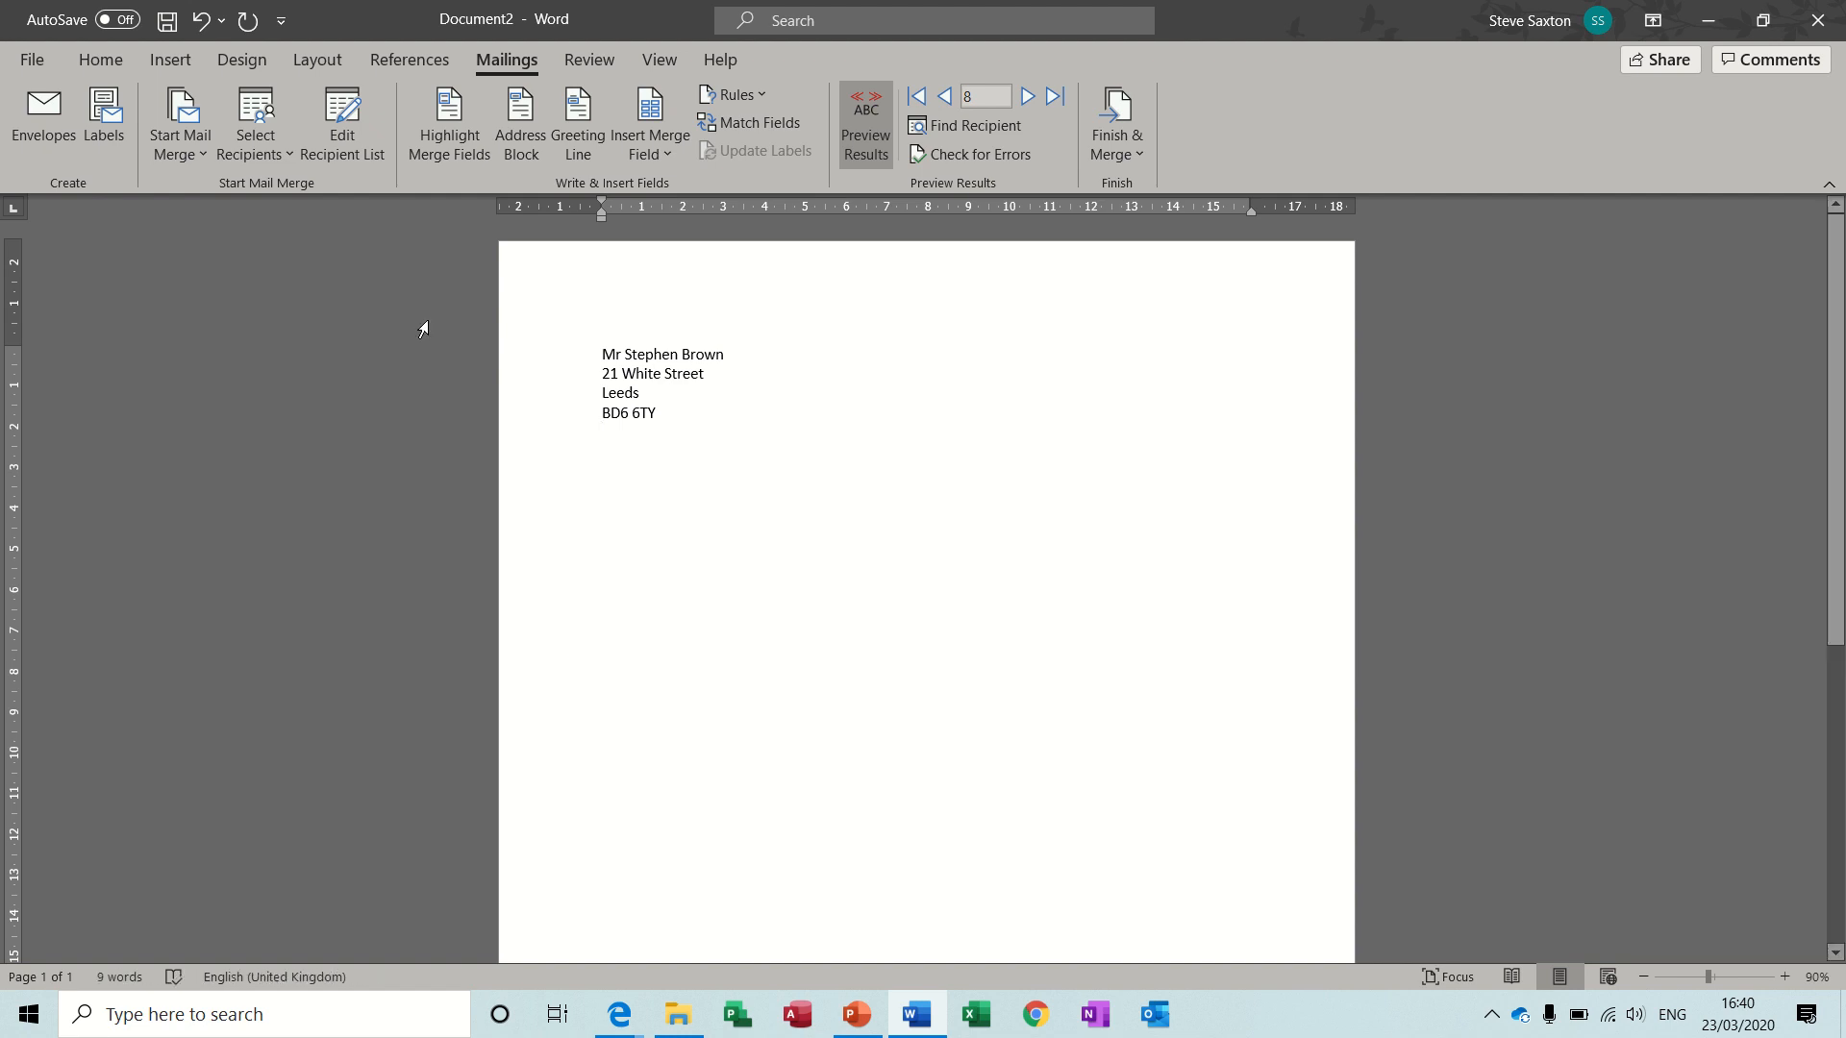
Step: Change the mail merge type to Directory, merge all records into a new document, and look through the resulting address list
click(202, 154)
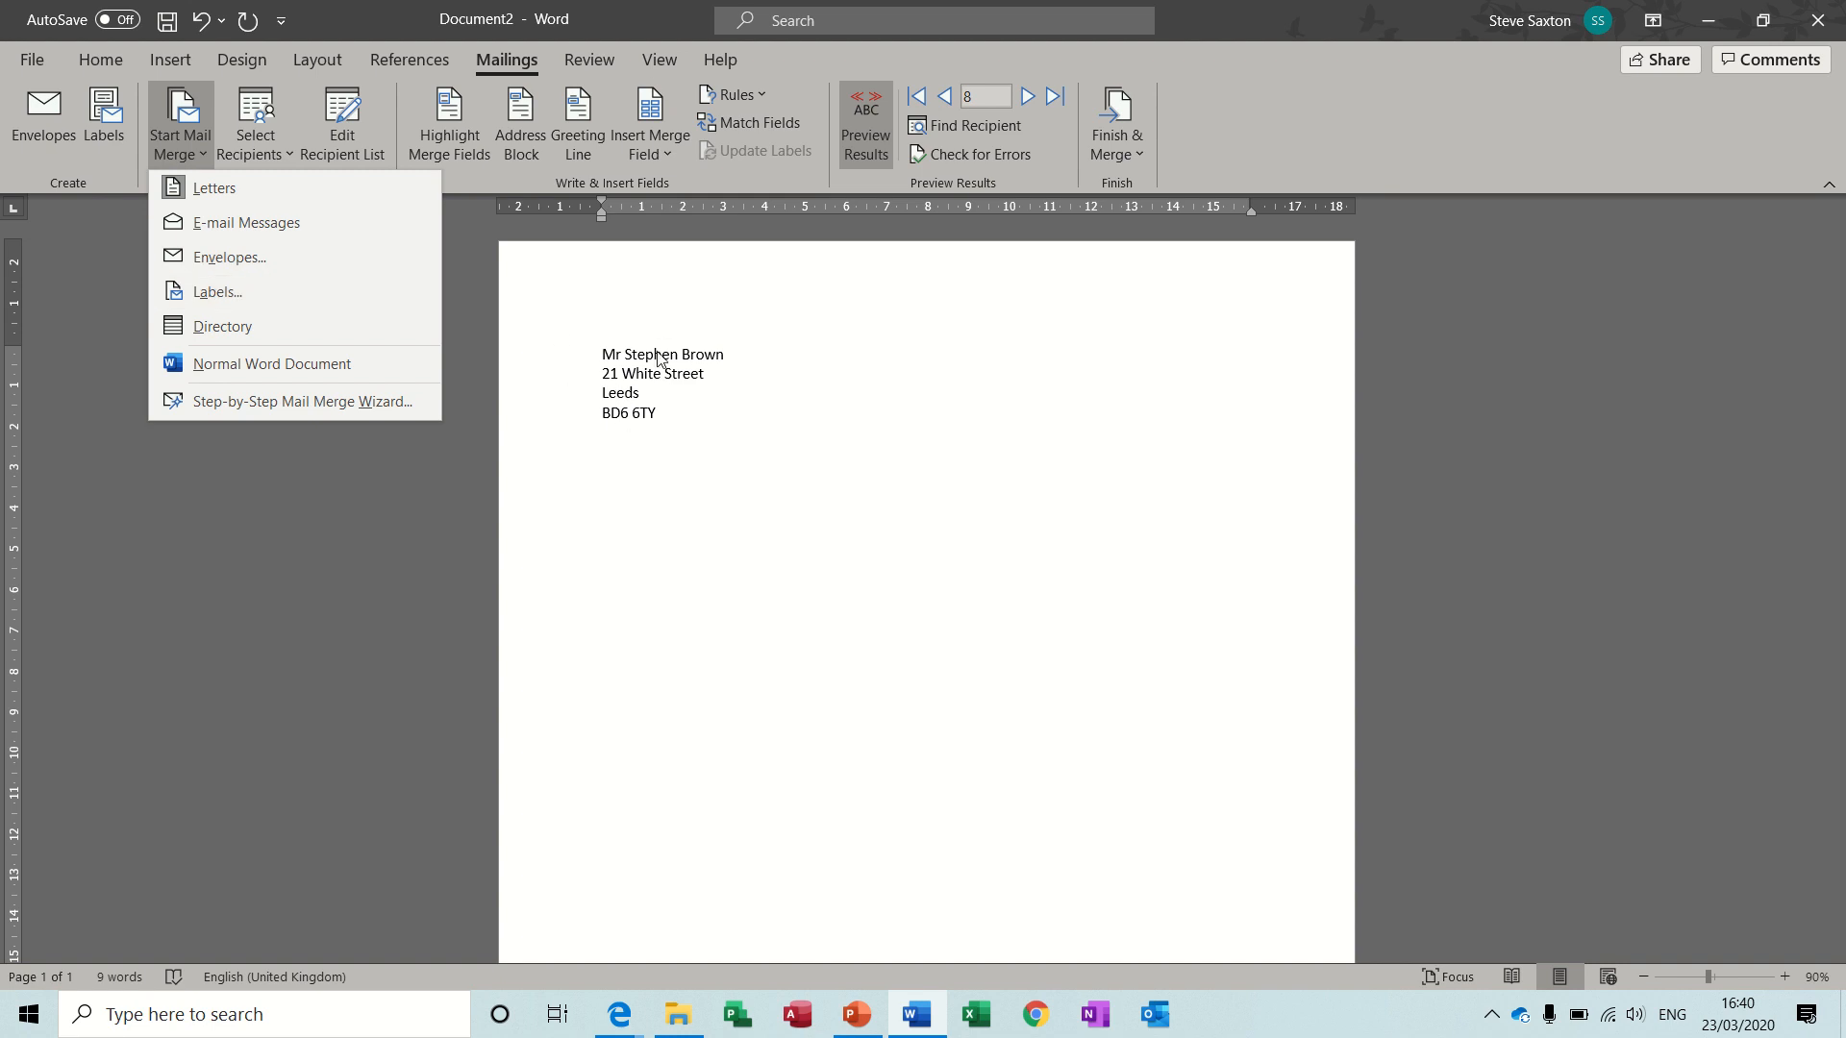
click(241, 330)
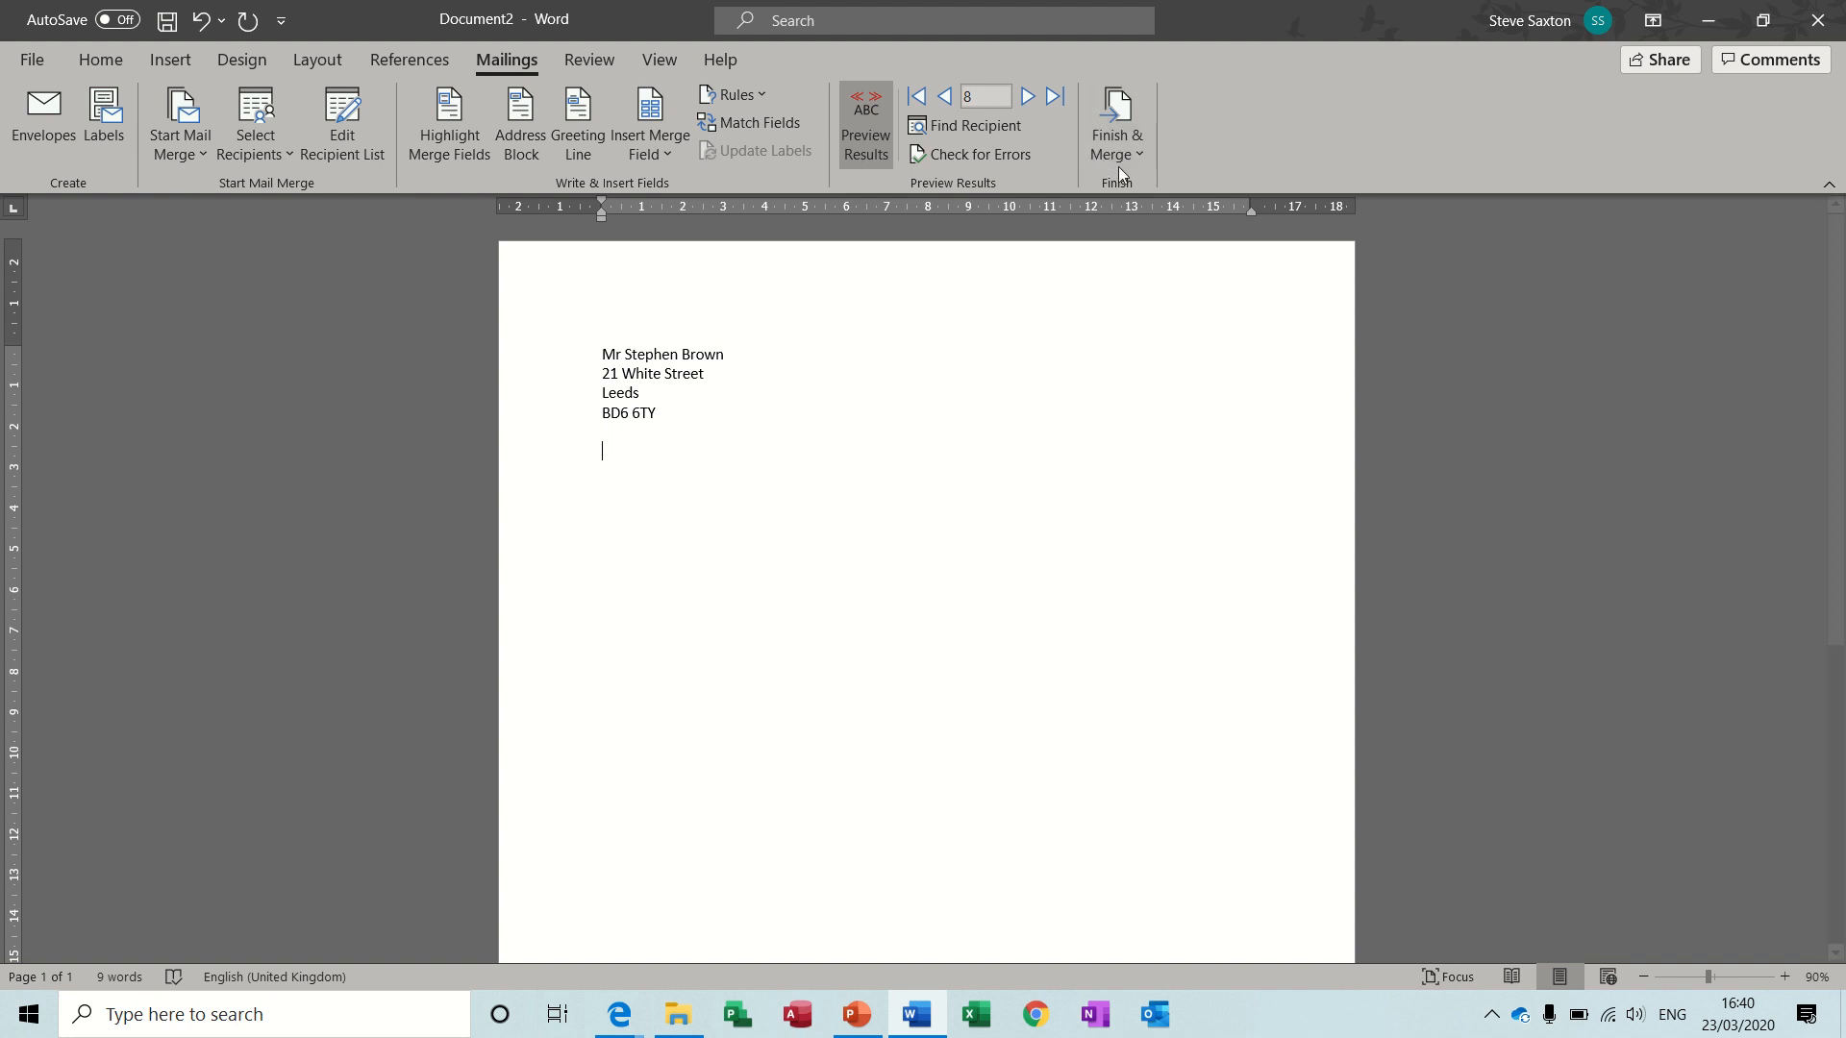
click(1123, 113)
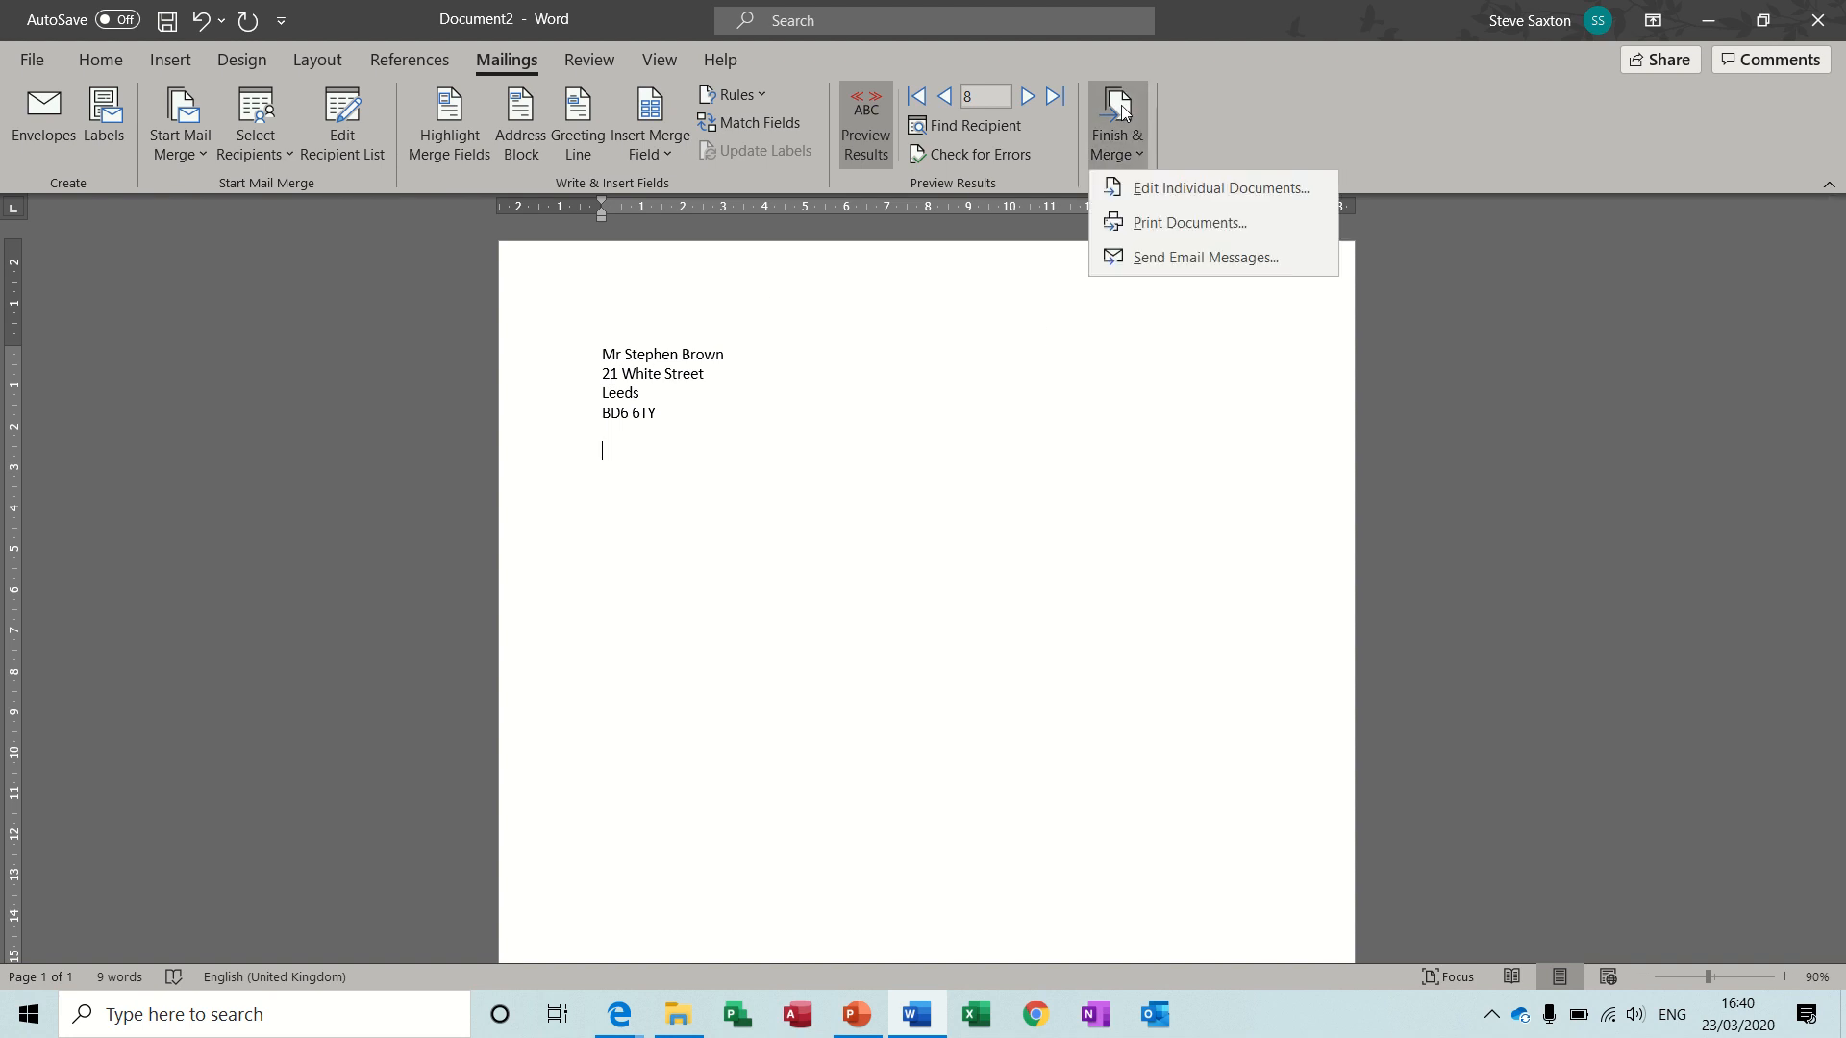
click(1144, 187)
click(893, 565)
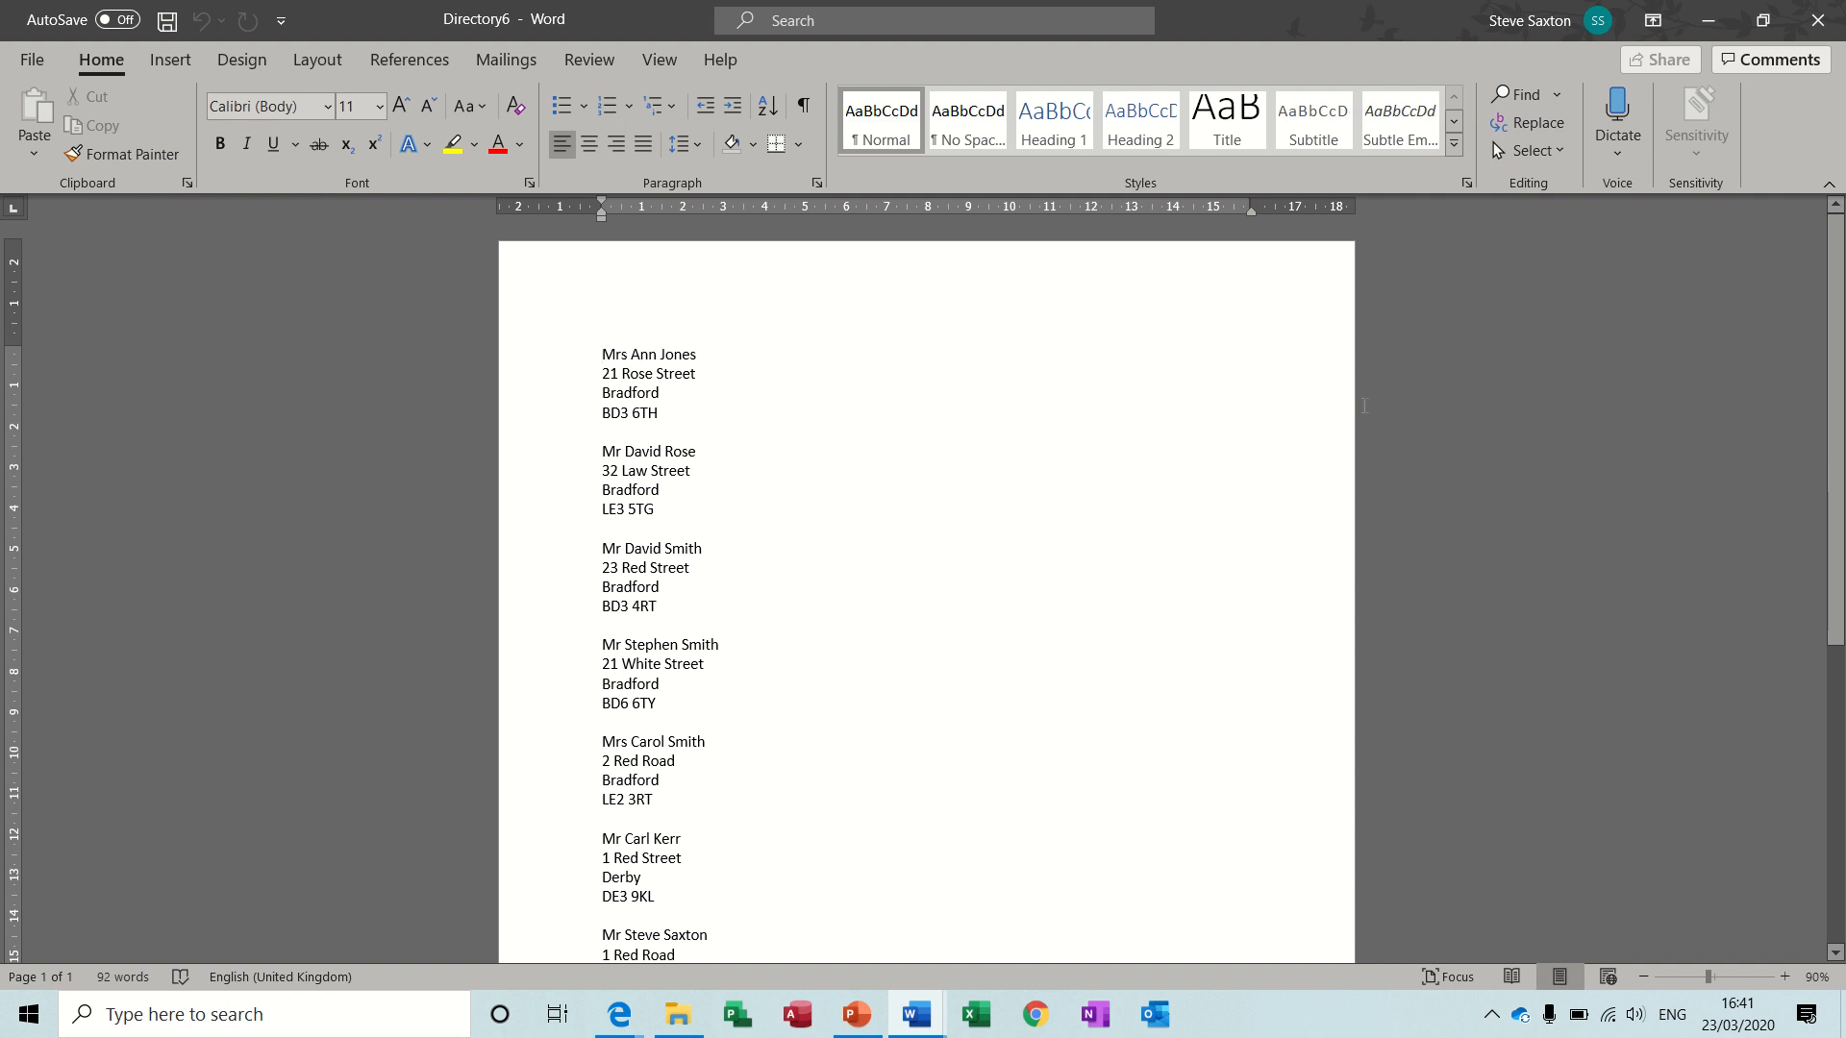
drag(1842, 252, 1845, 472)
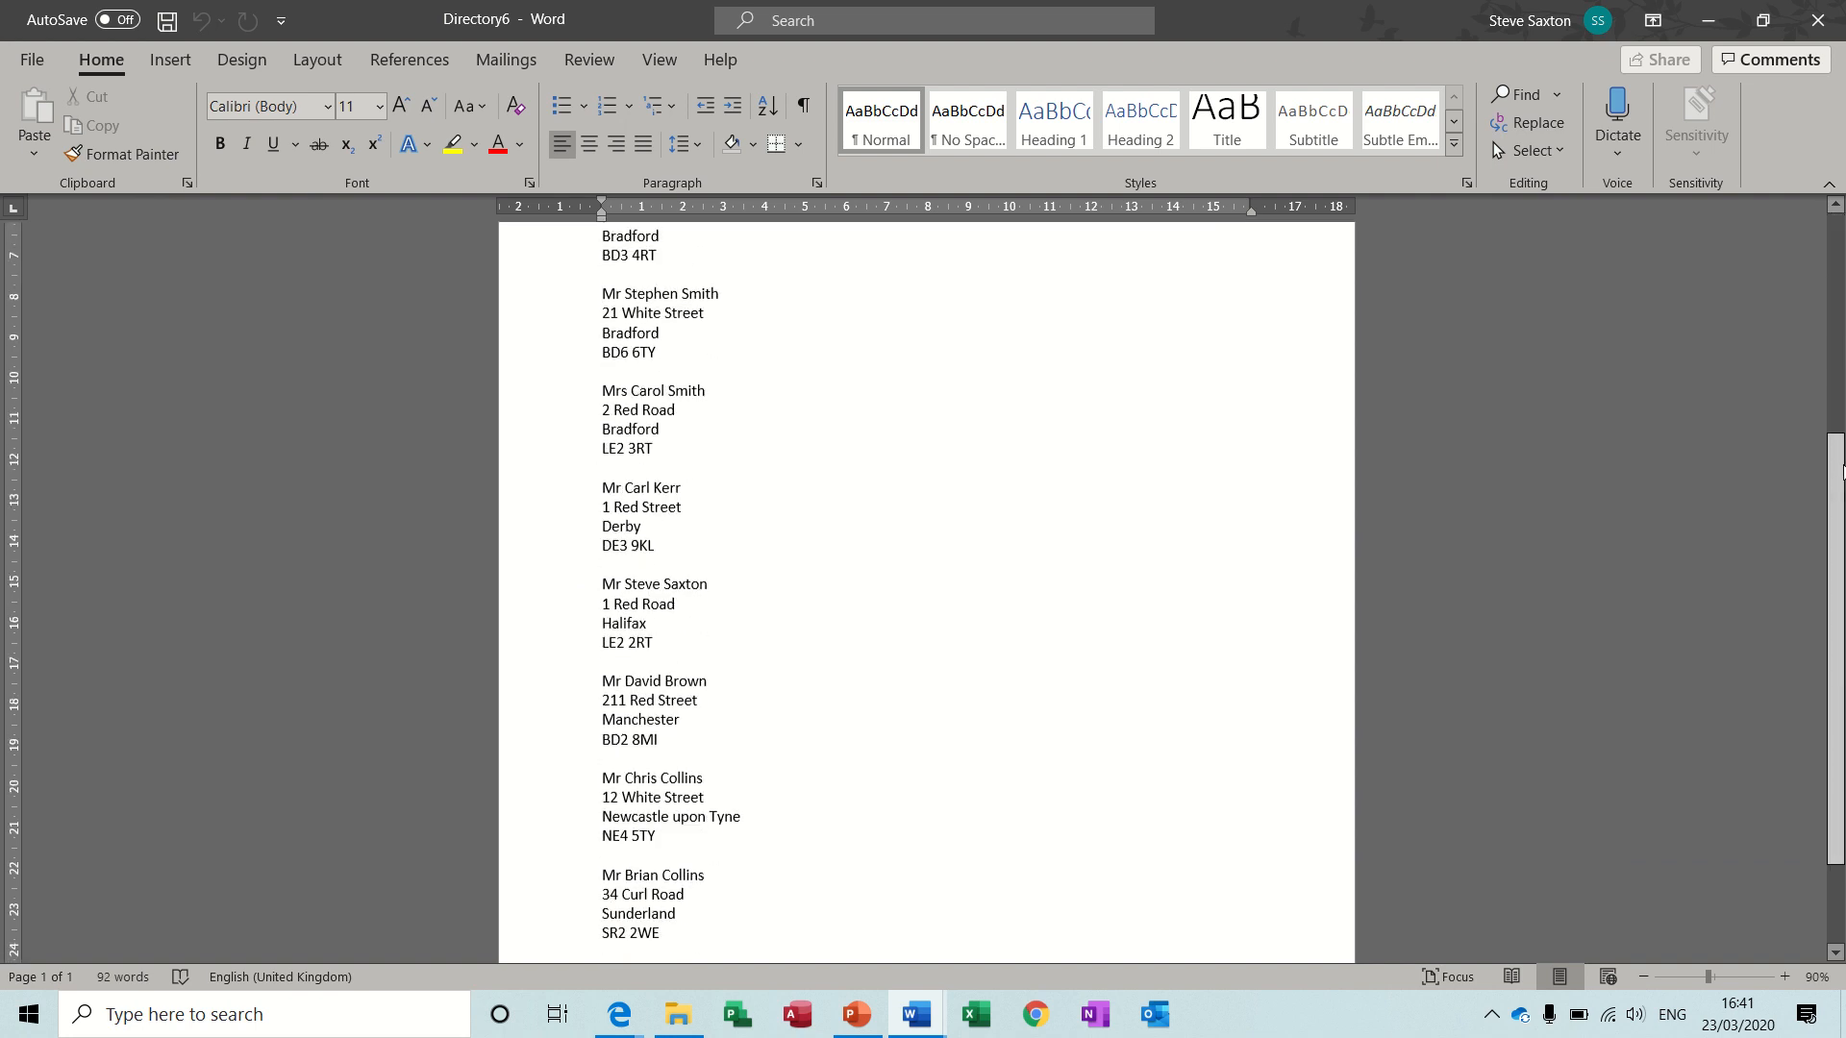
scroll(916, 470, up, 5)
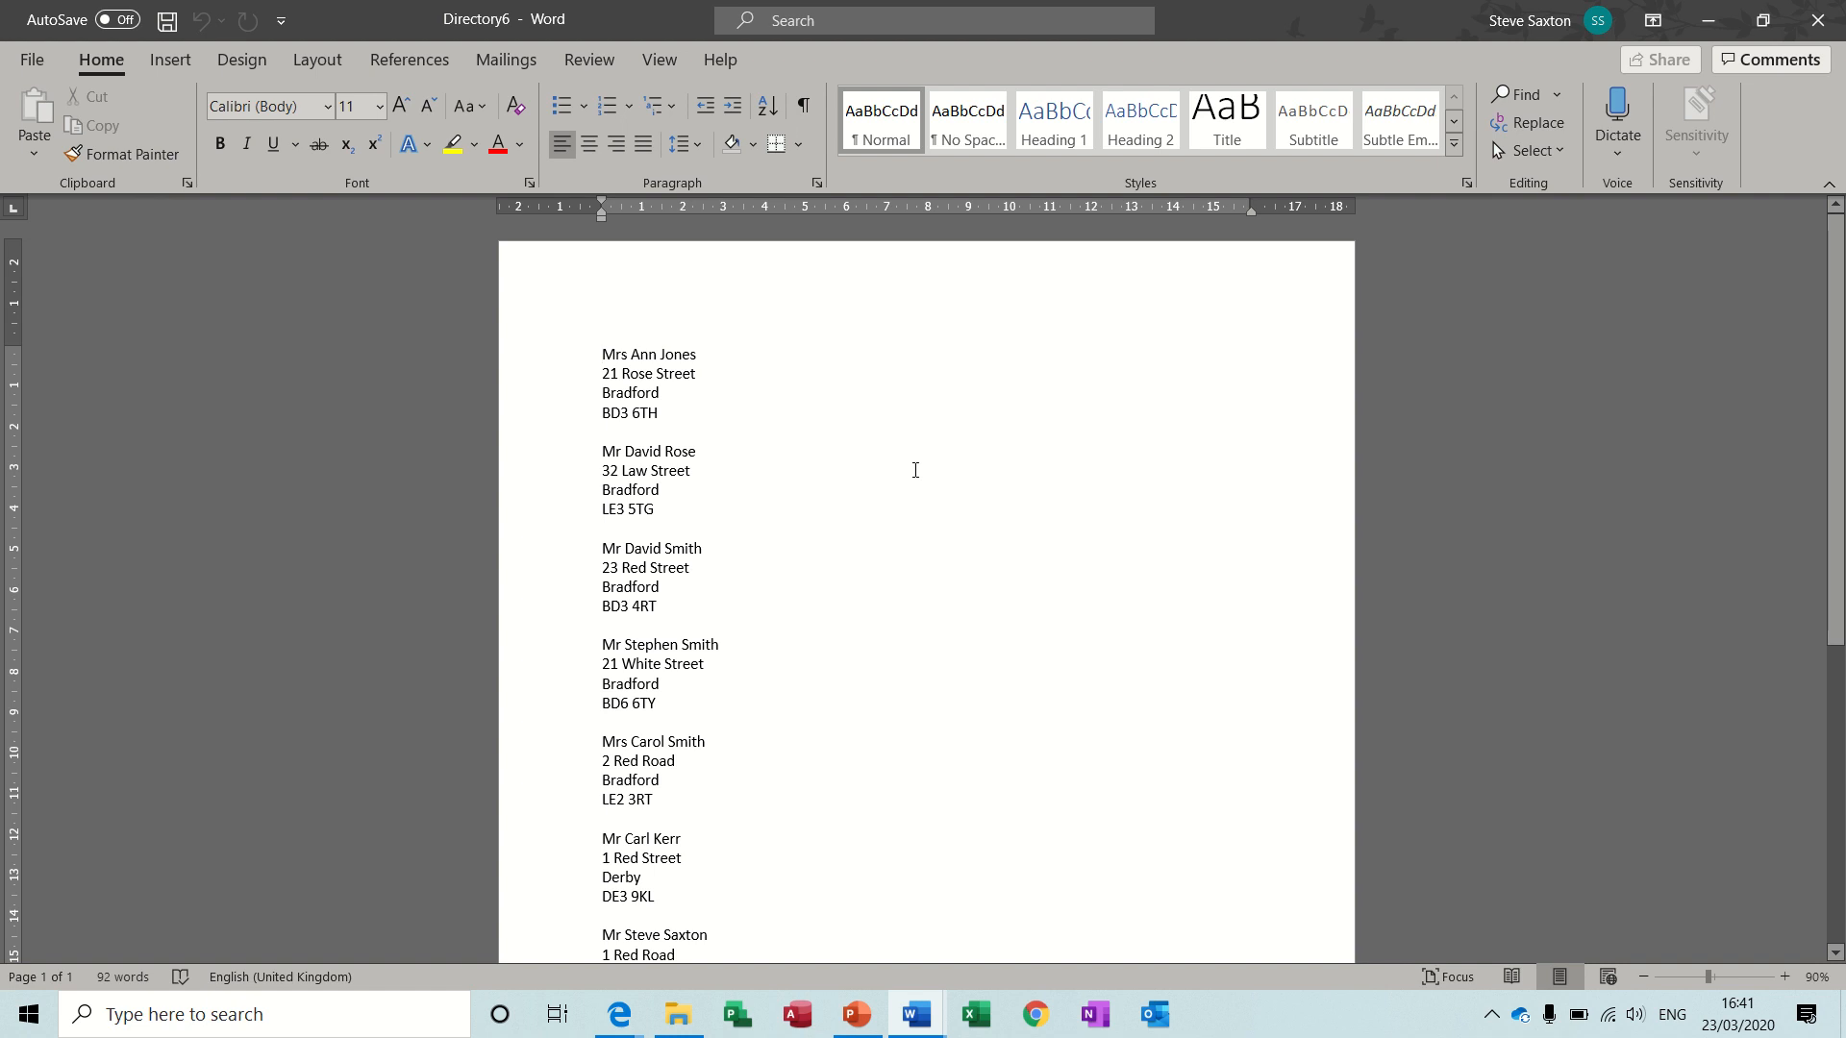